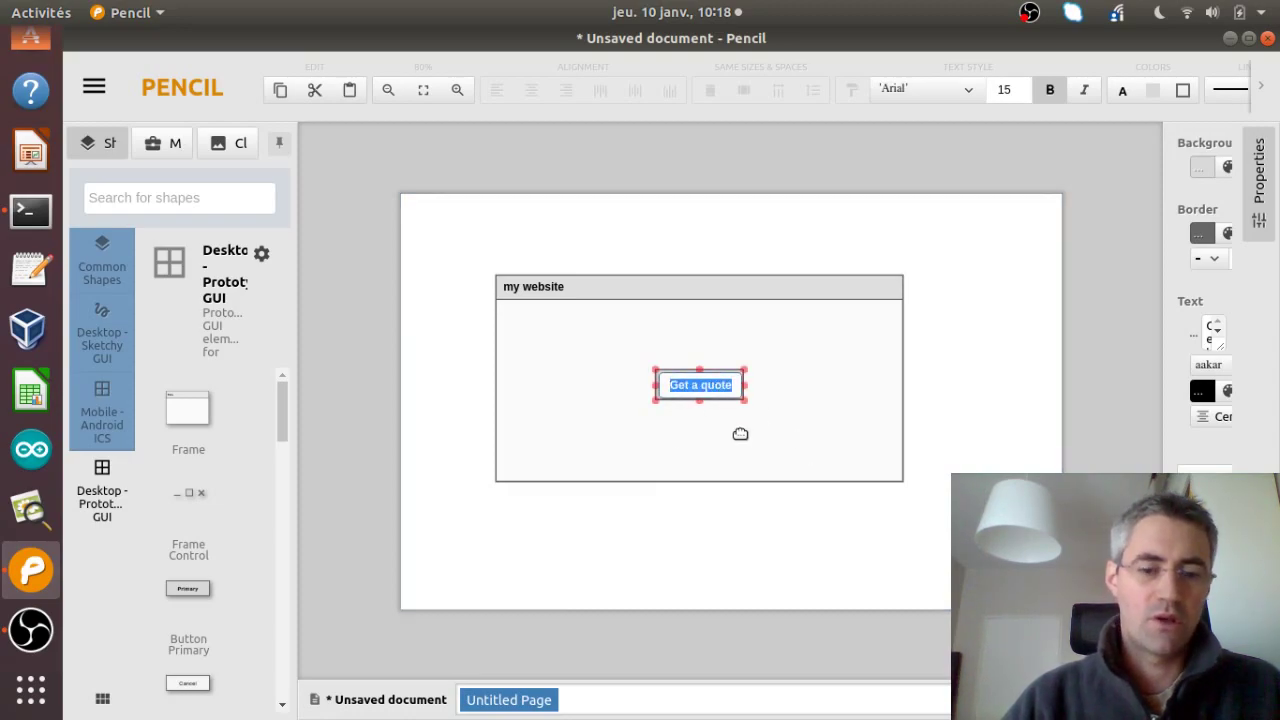
- Set the label of the button inside the website mockup frame to "Click me"
text(Click me)
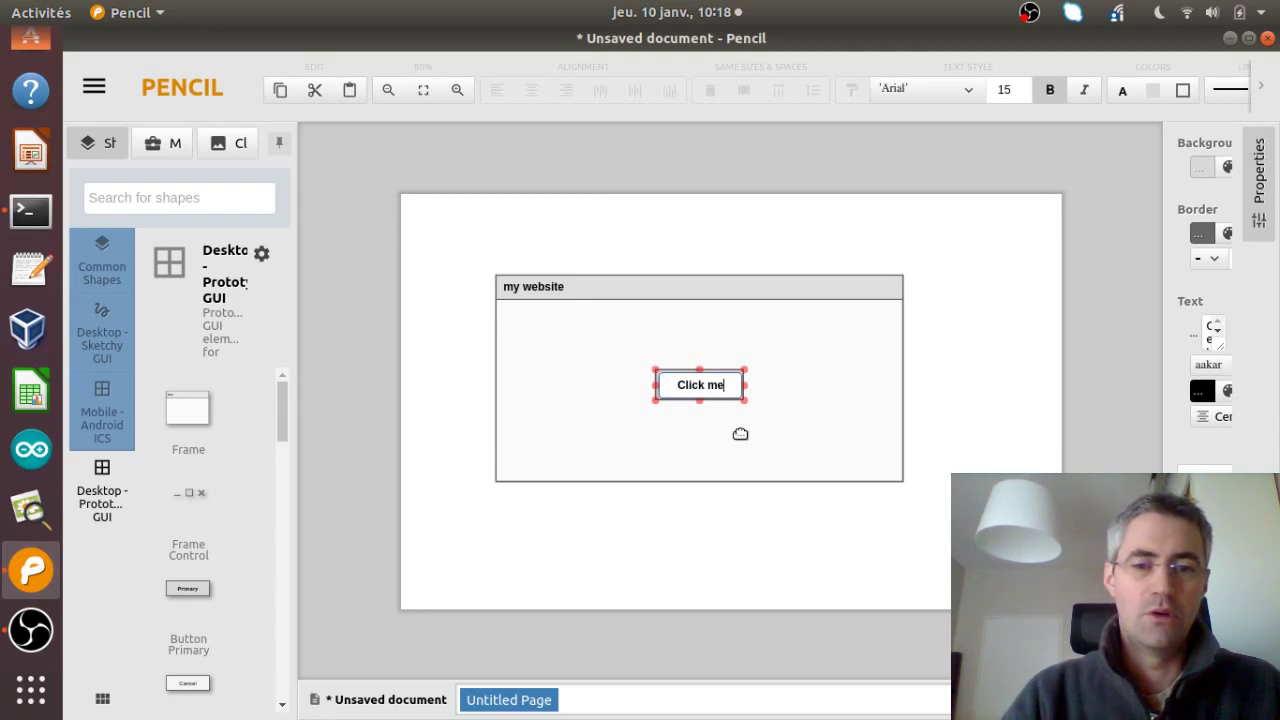
click(953, 427)
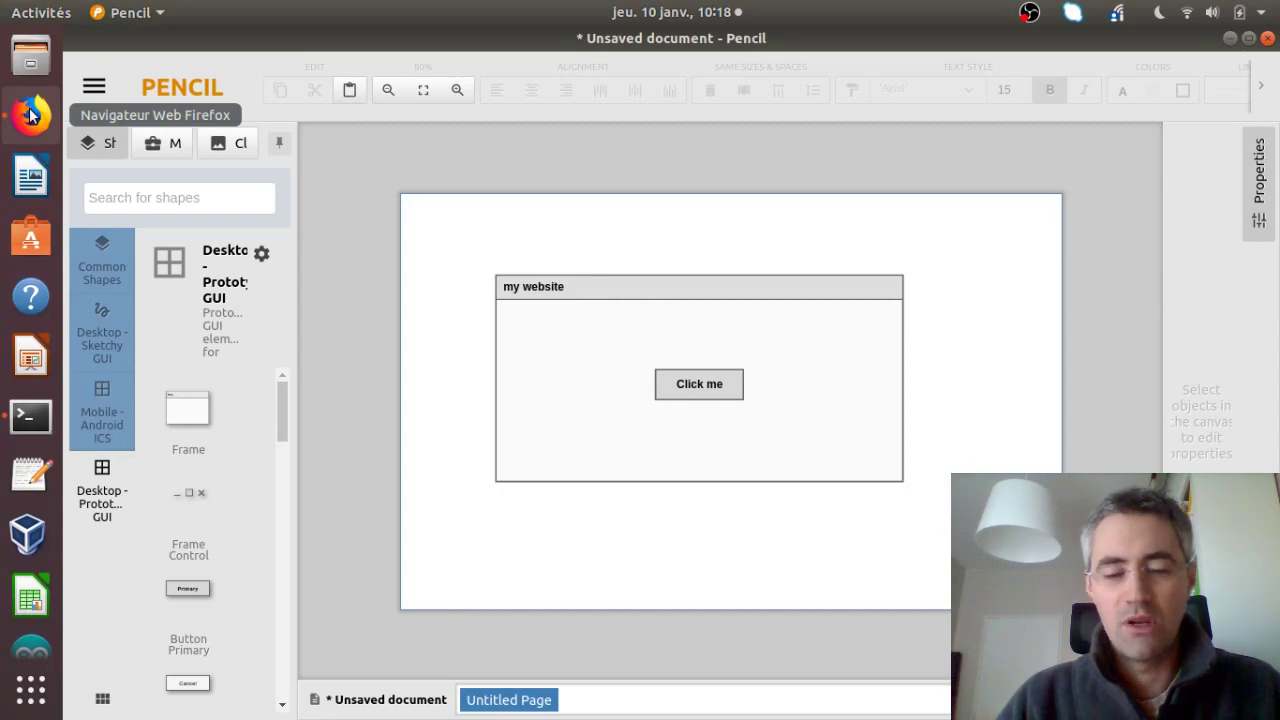
- Switch to Firefox and open the CGV page for editing from the WordPress pages list
click(30, 115)
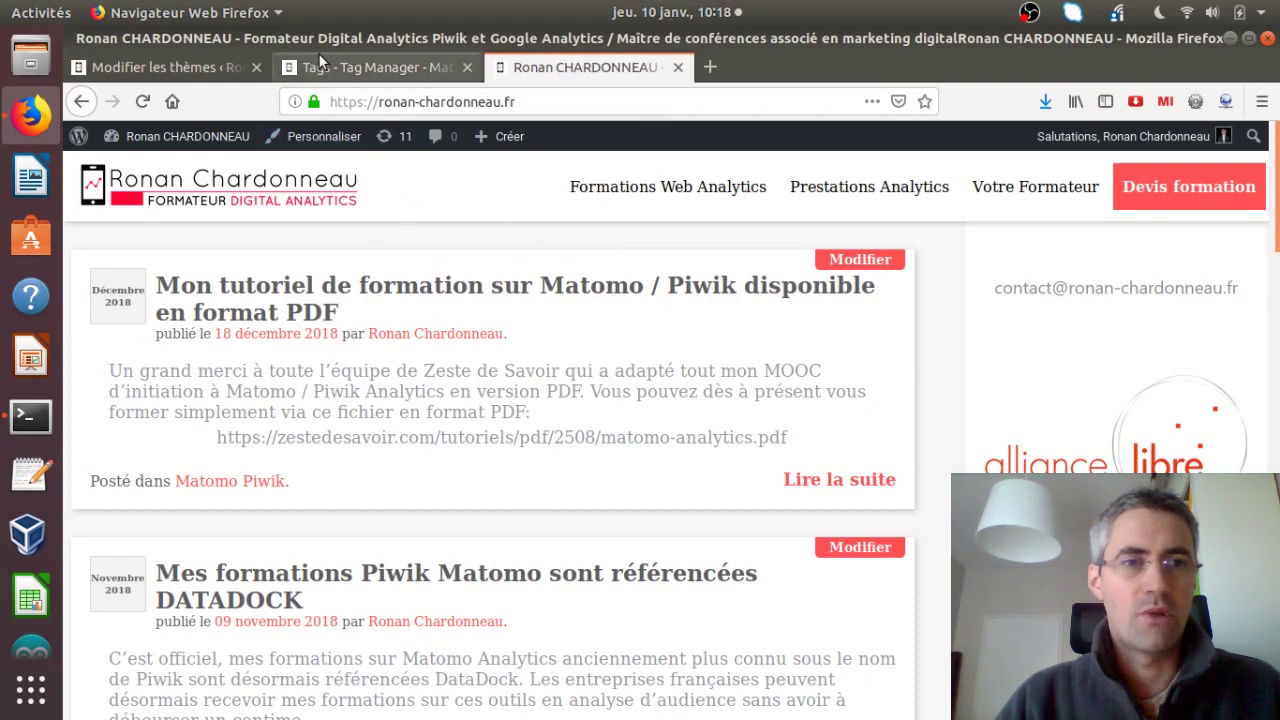
click(190, 67)
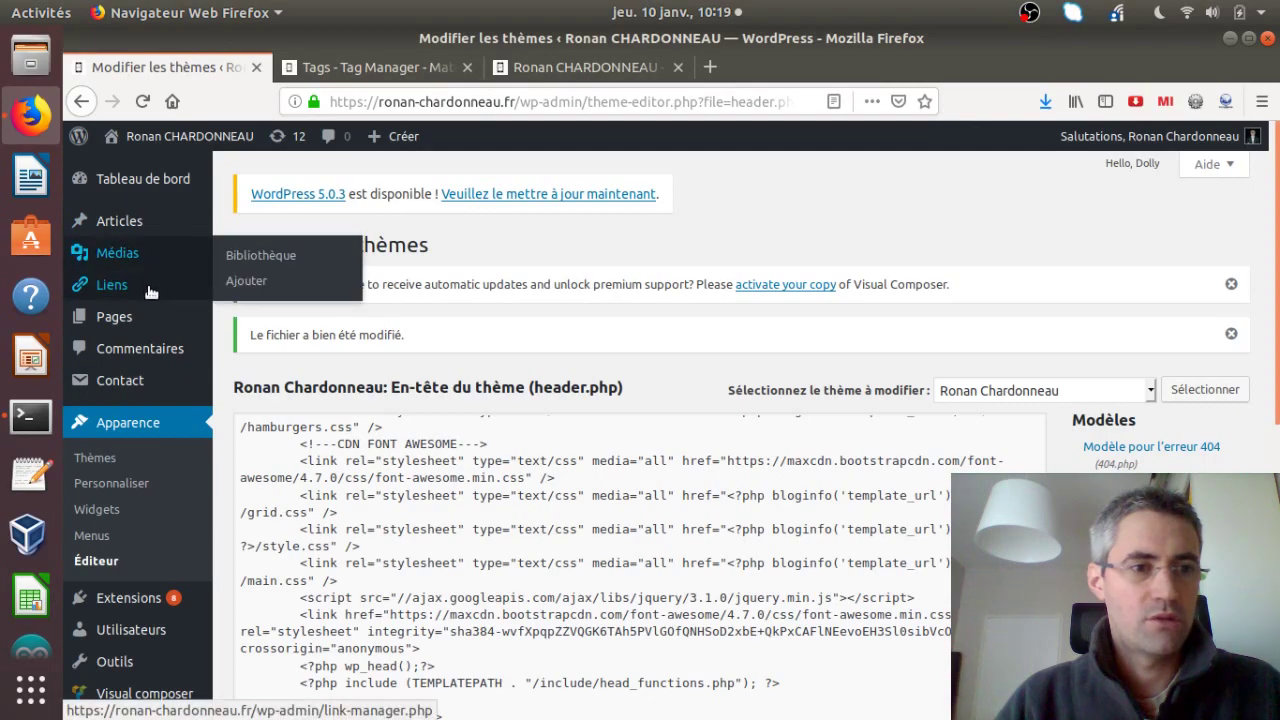
mouse_move(150, 316)
click(255, 321)
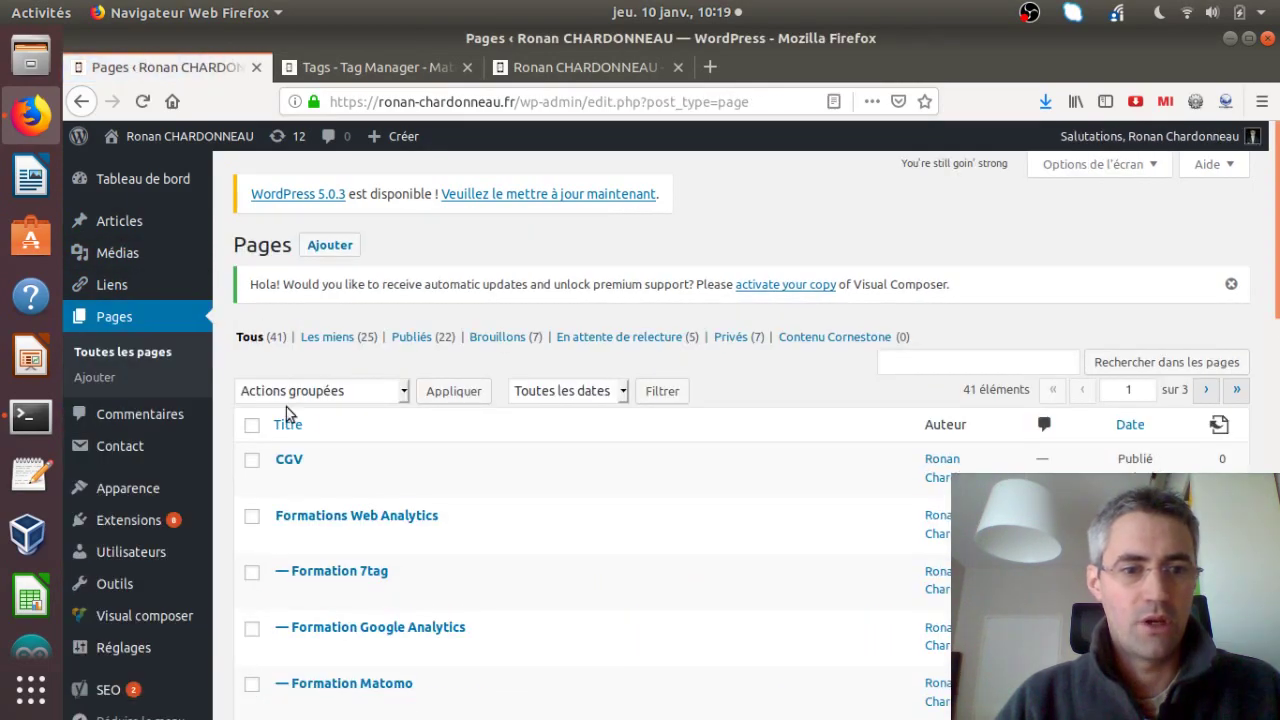
click(292, 484)
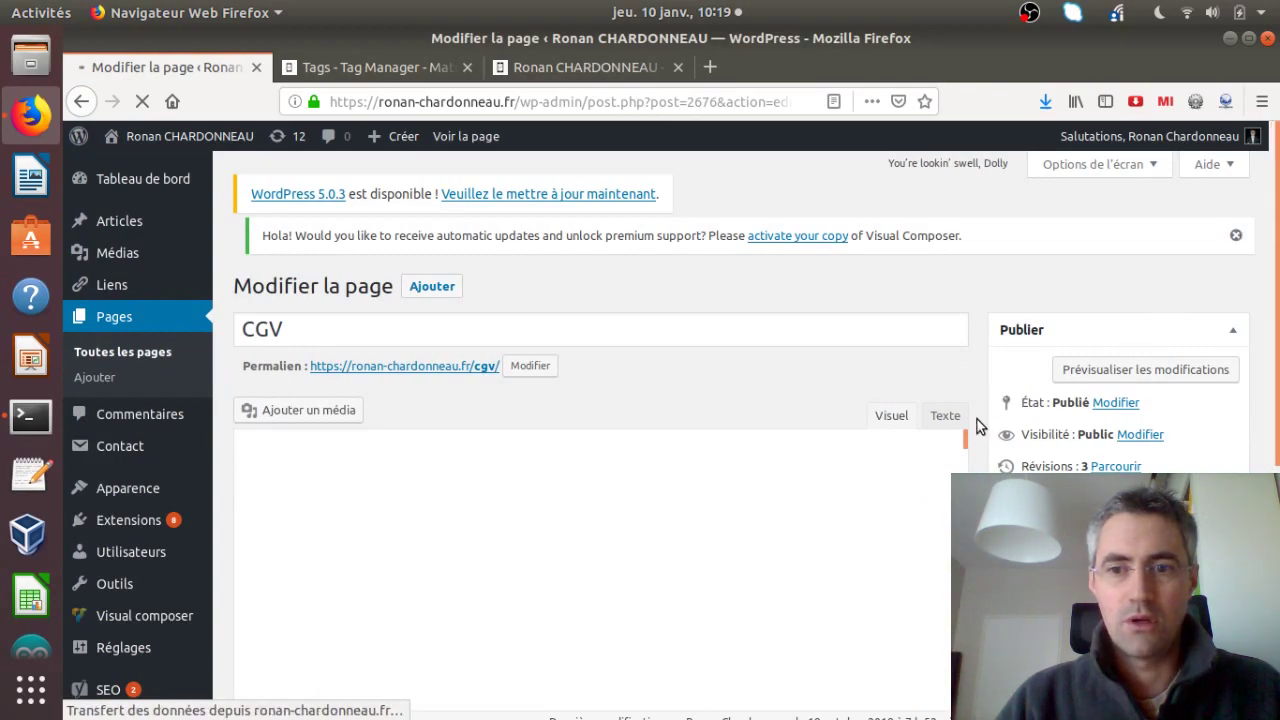
- Insert an empty paragraph above the CGV page's first line and switch the content to HTML text editing
drag(1277, 192, 1277, 220)
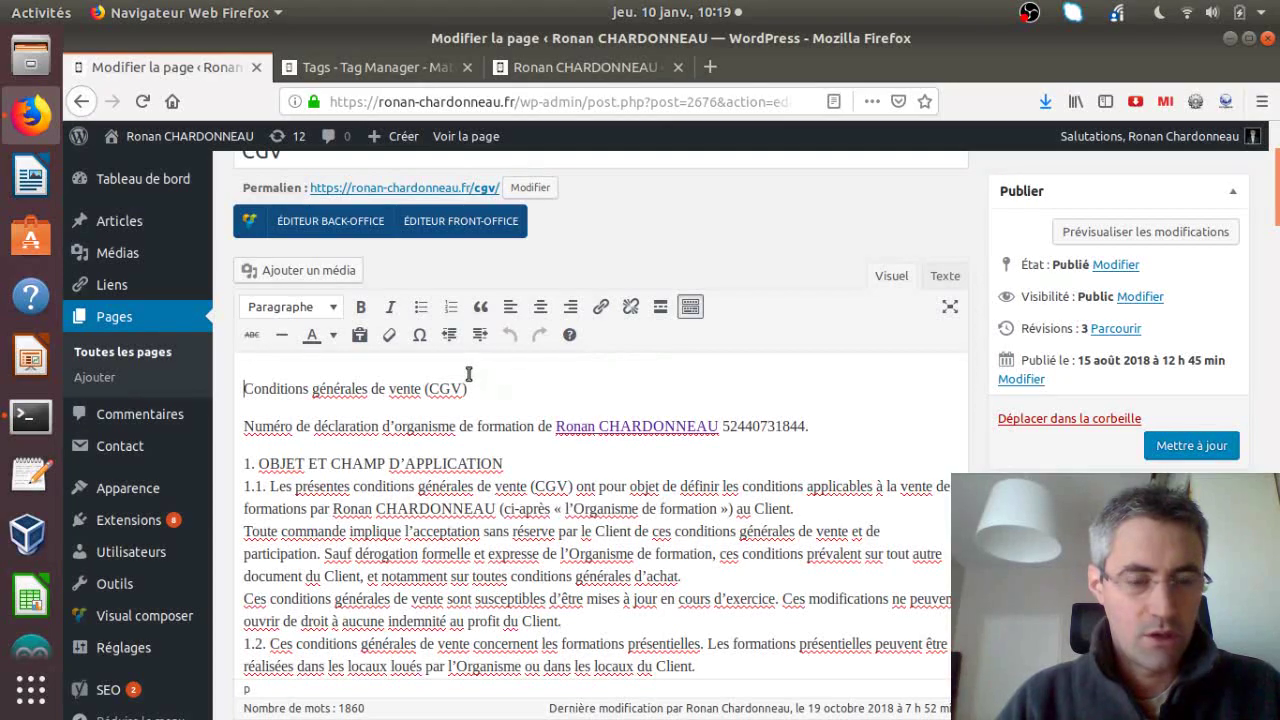
key(Return)
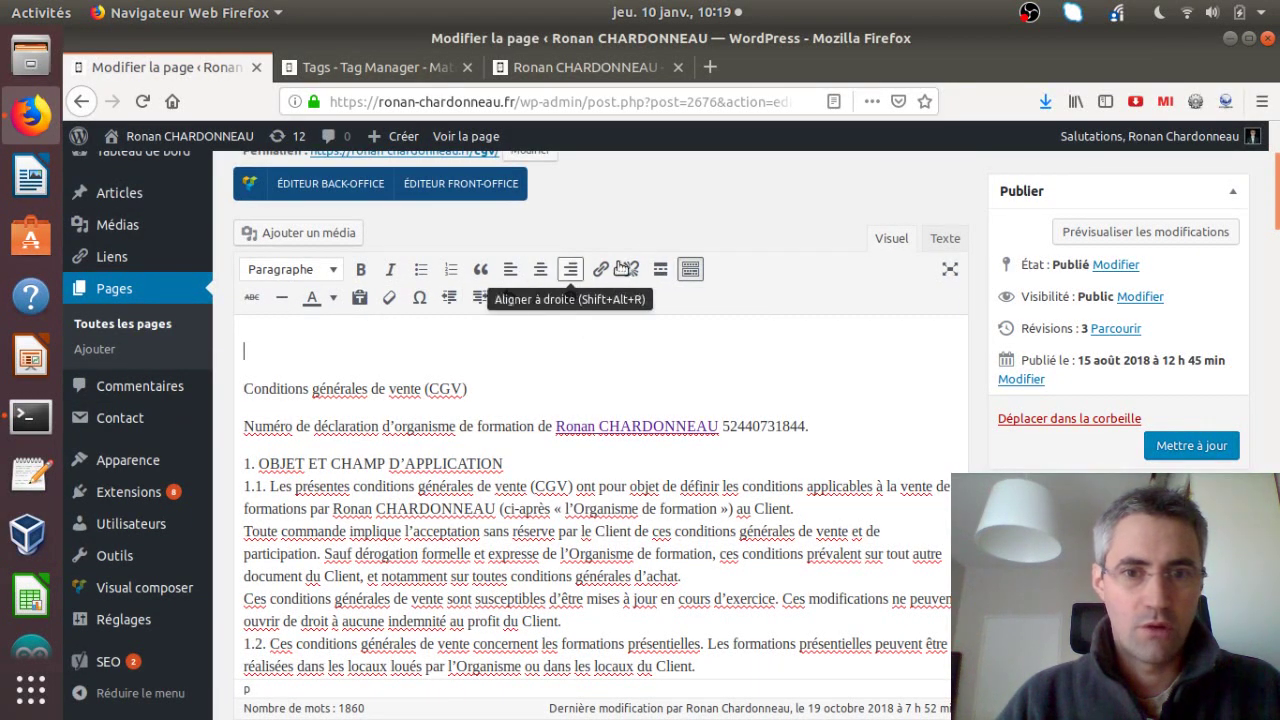
click(945, 239)
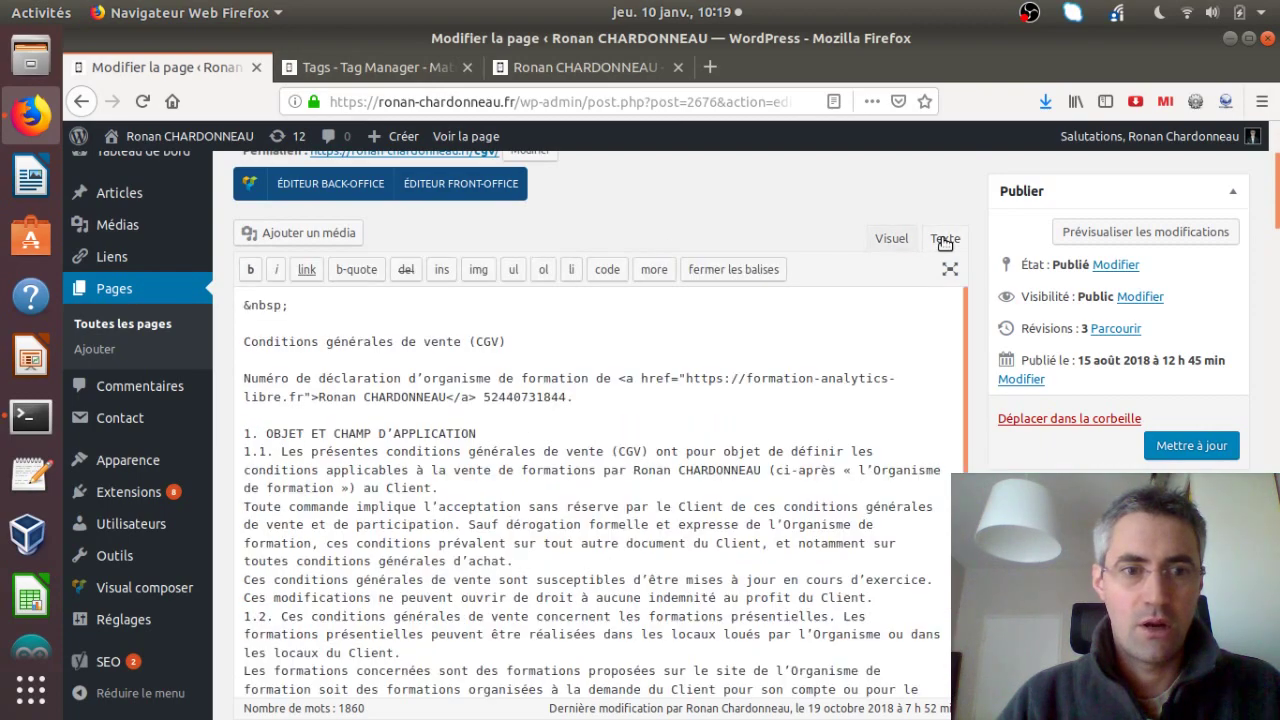
- Add an empty <button></button> element on a new first line of the page's HTML, above the &nbsp; line
click(329, 309)
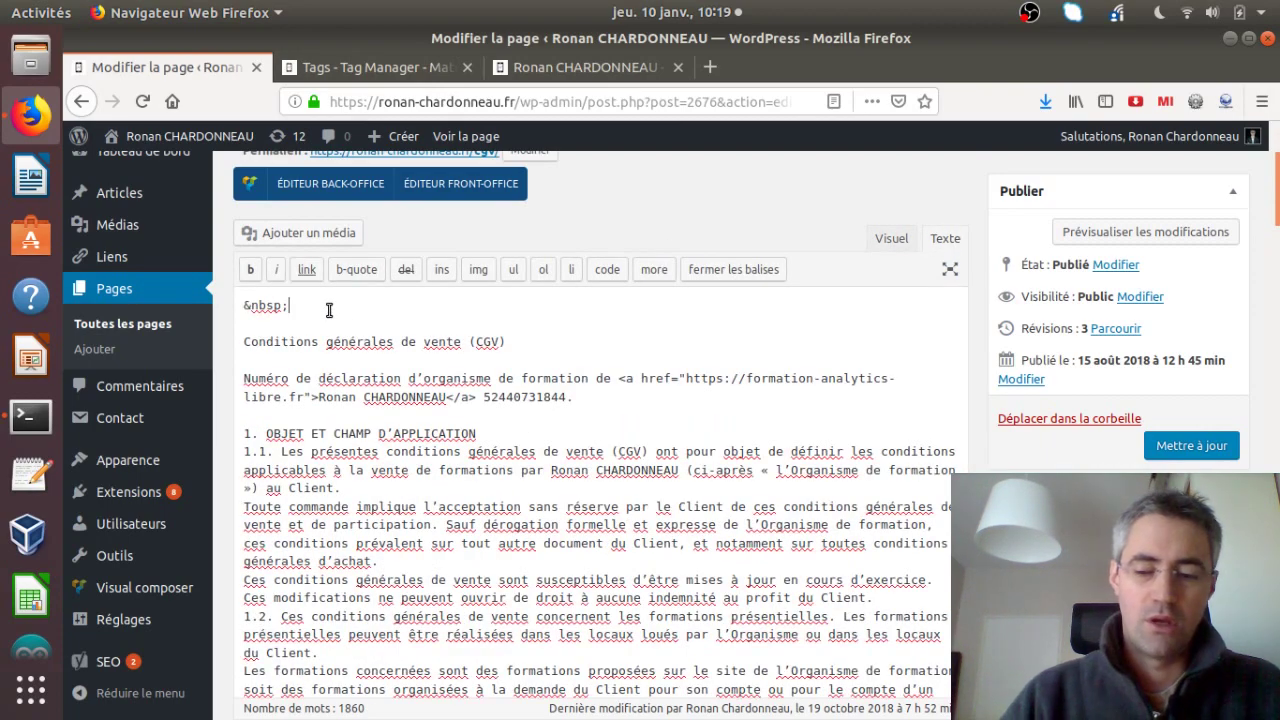
key(Home)
key(Return)
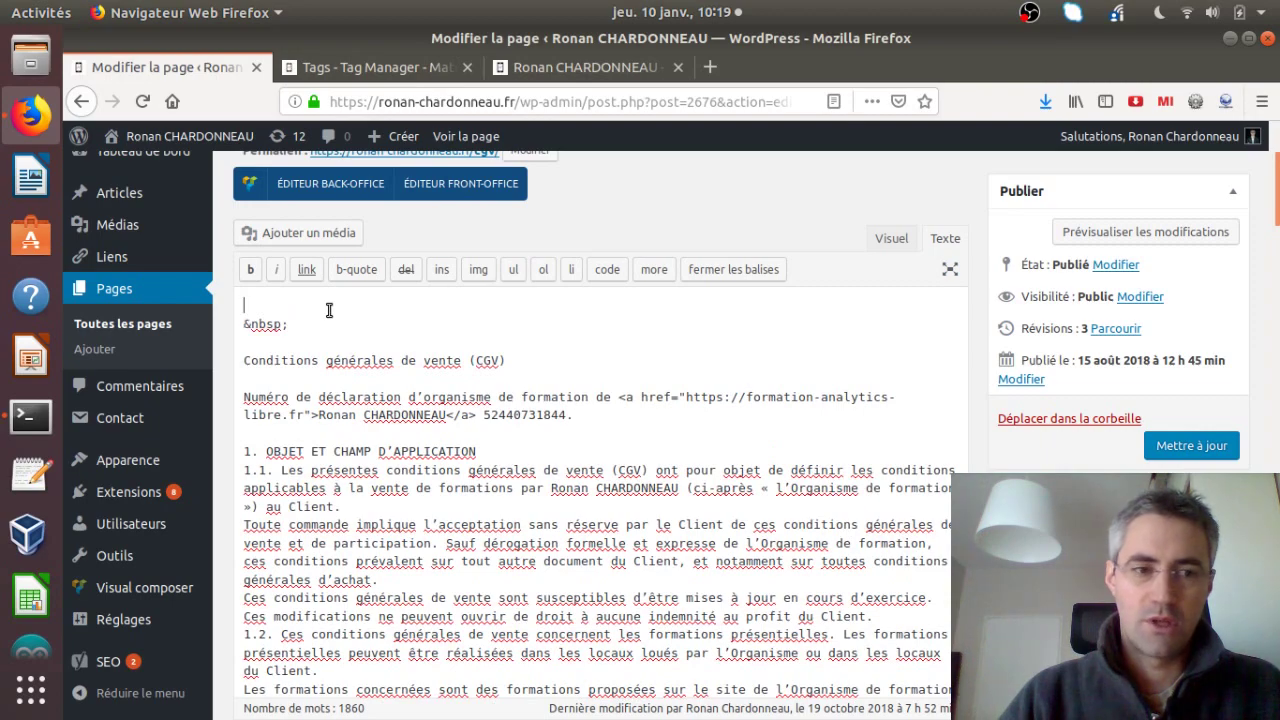
text(<button>)
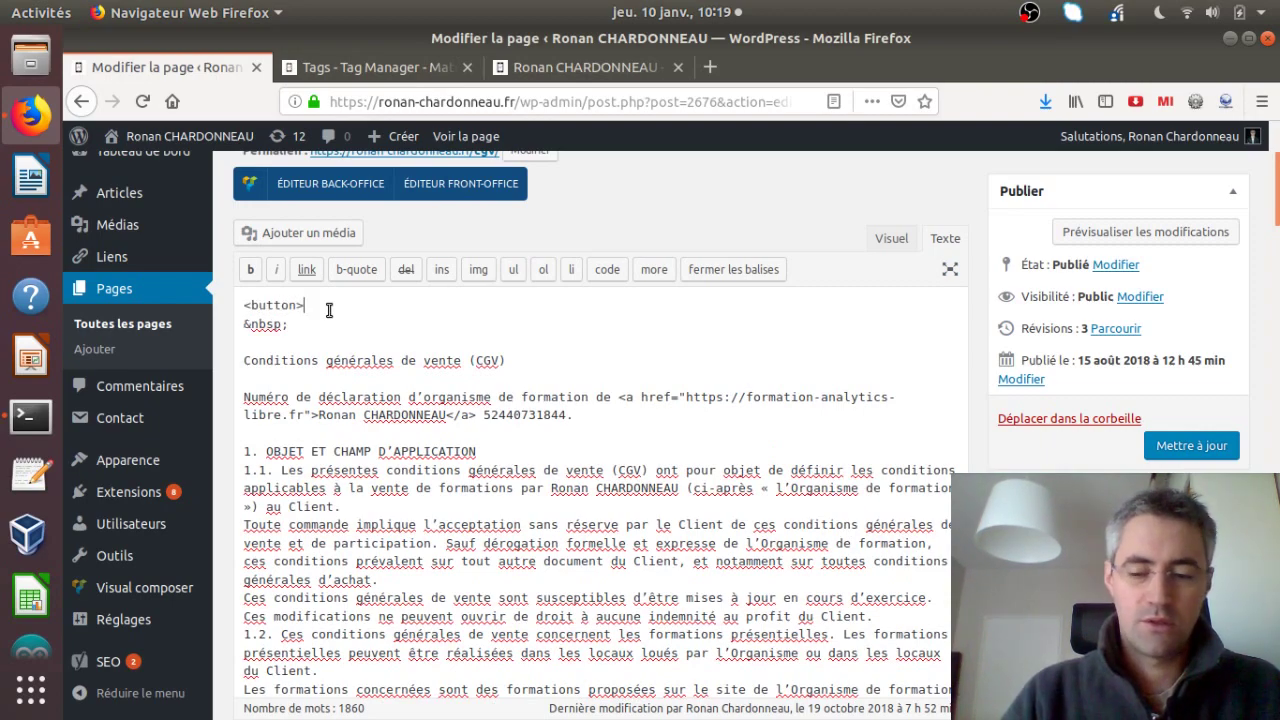
key(shift+Home)
key(ctrl+c)
key(Right)
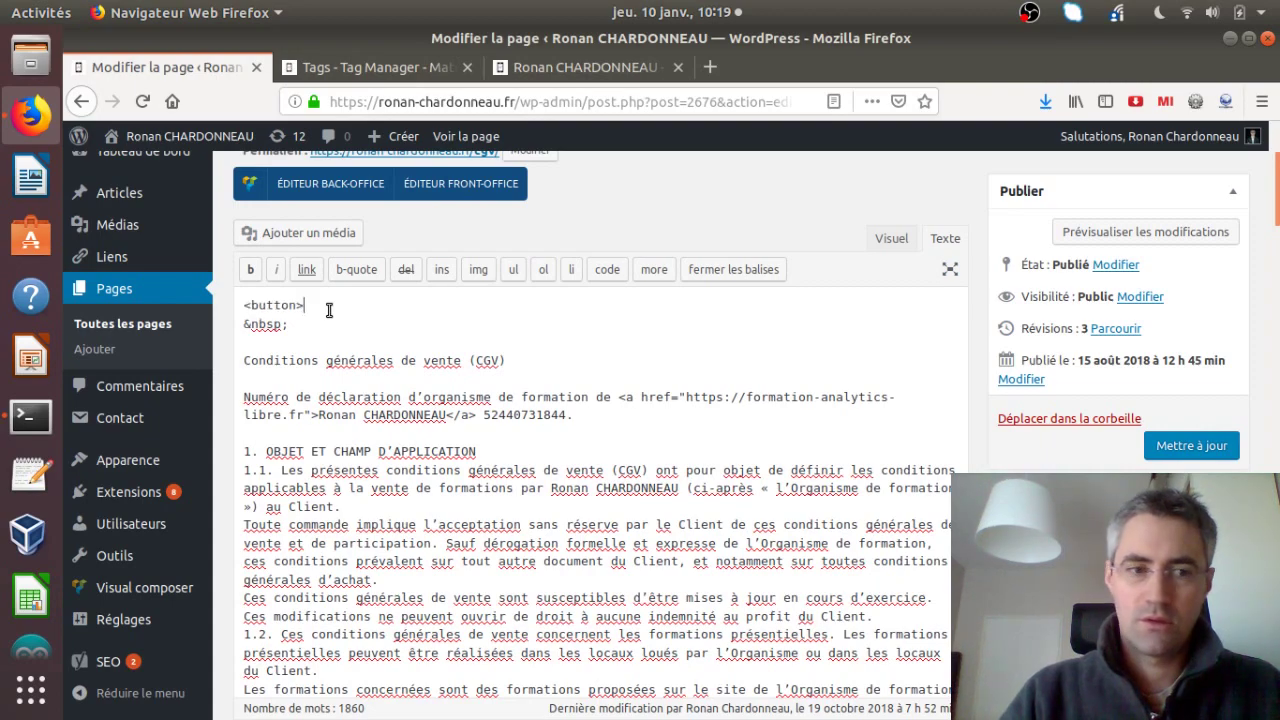
key(ctrl+v)
key(Left)
key(Left)
key(Left)
key(Left)
key(Left)
key(Left)
key(Left)
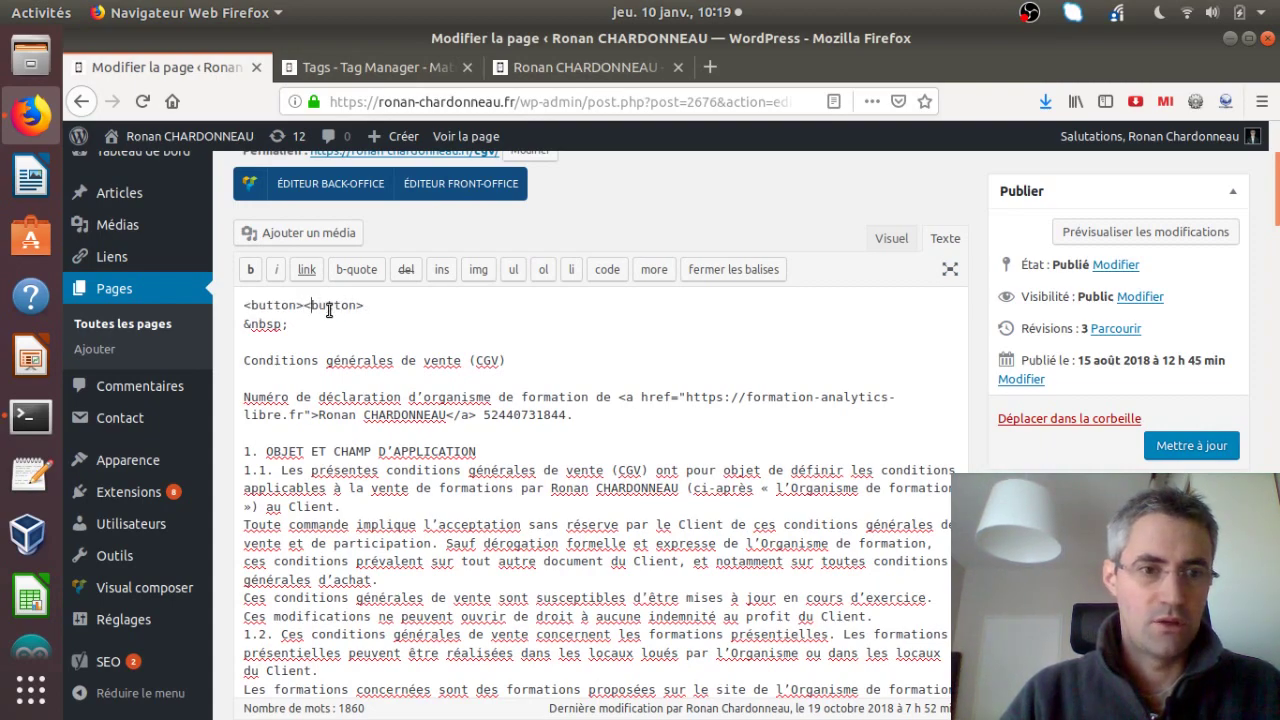
text(/)
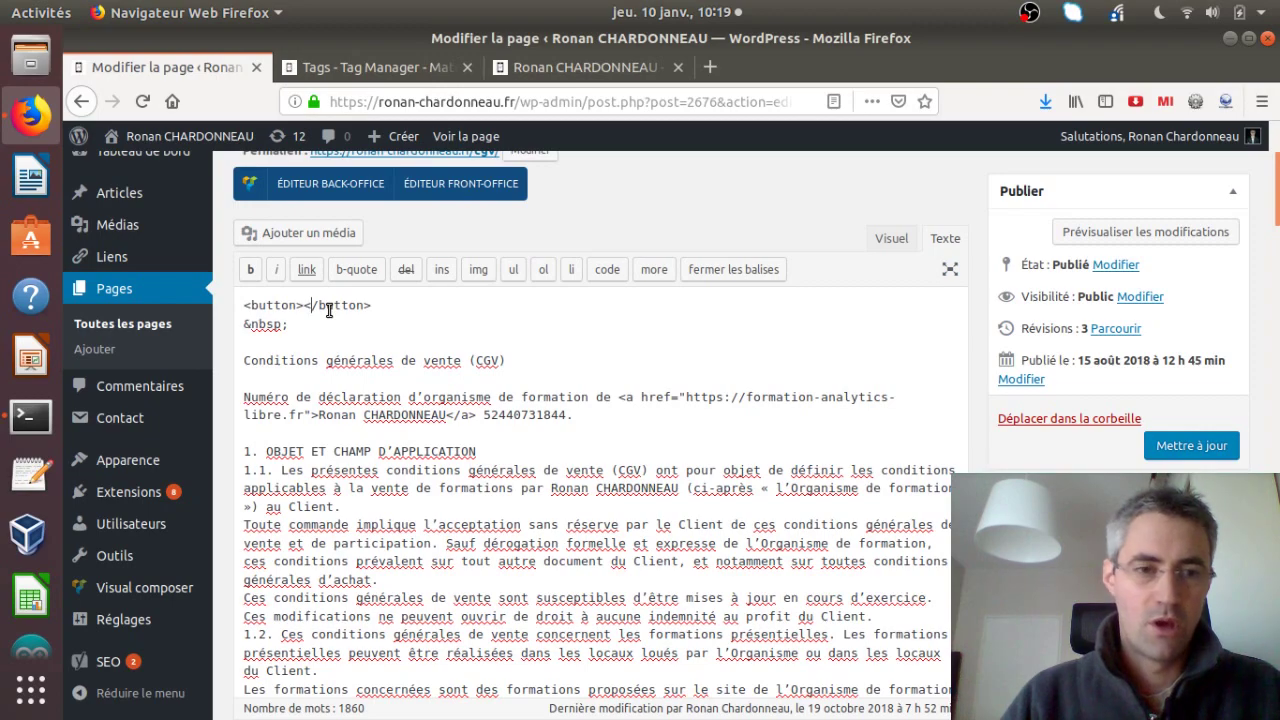
- Give the button element the id "cta" and the text "Click me", and update the page
text( id)
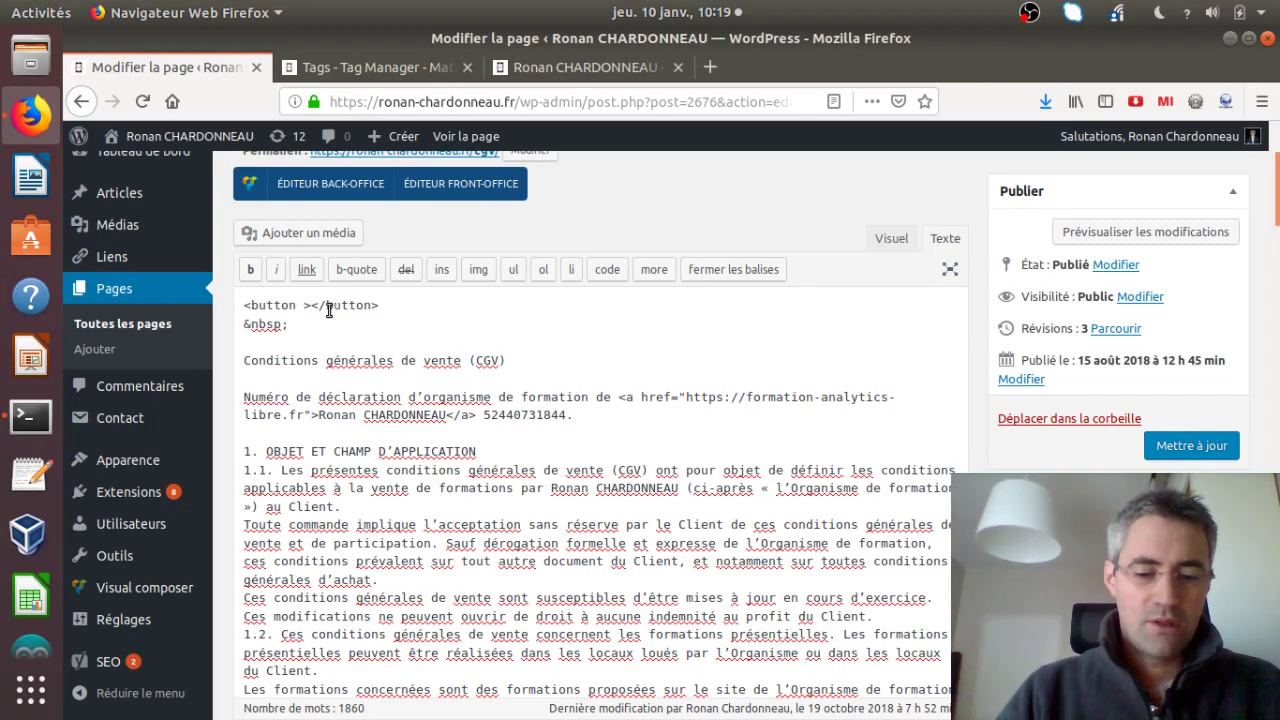
text(=")
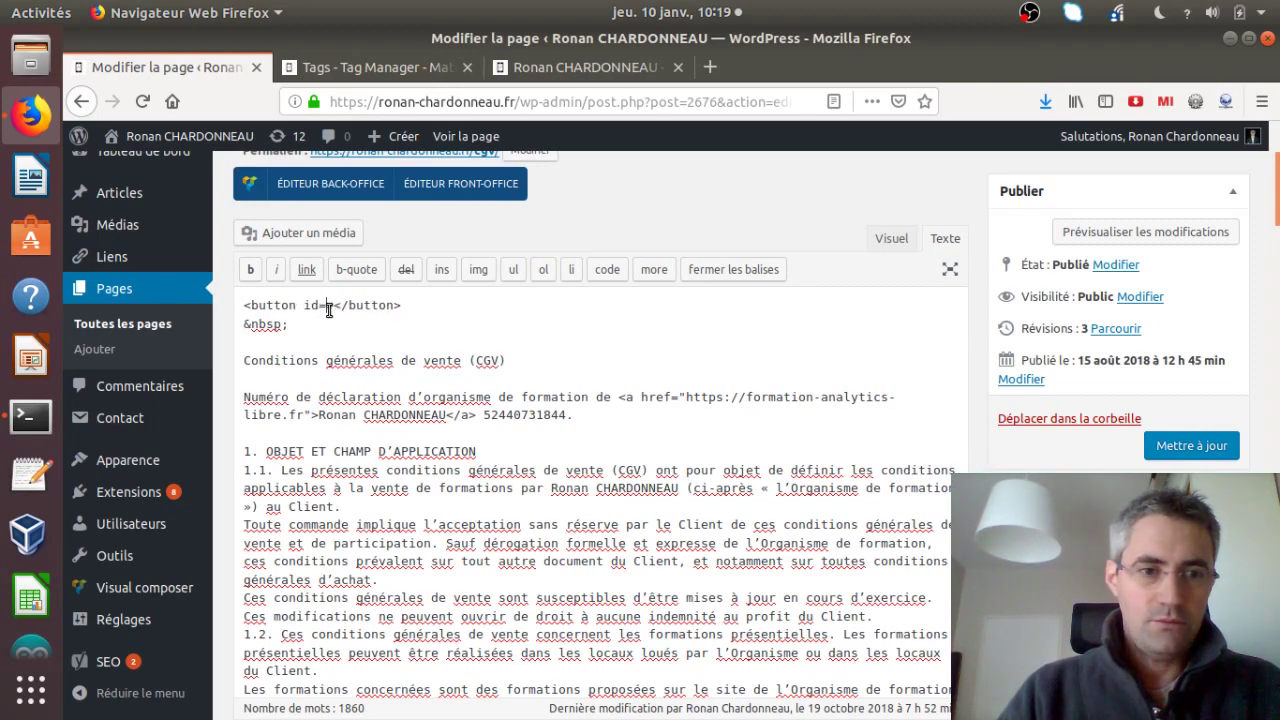
text(cta">)
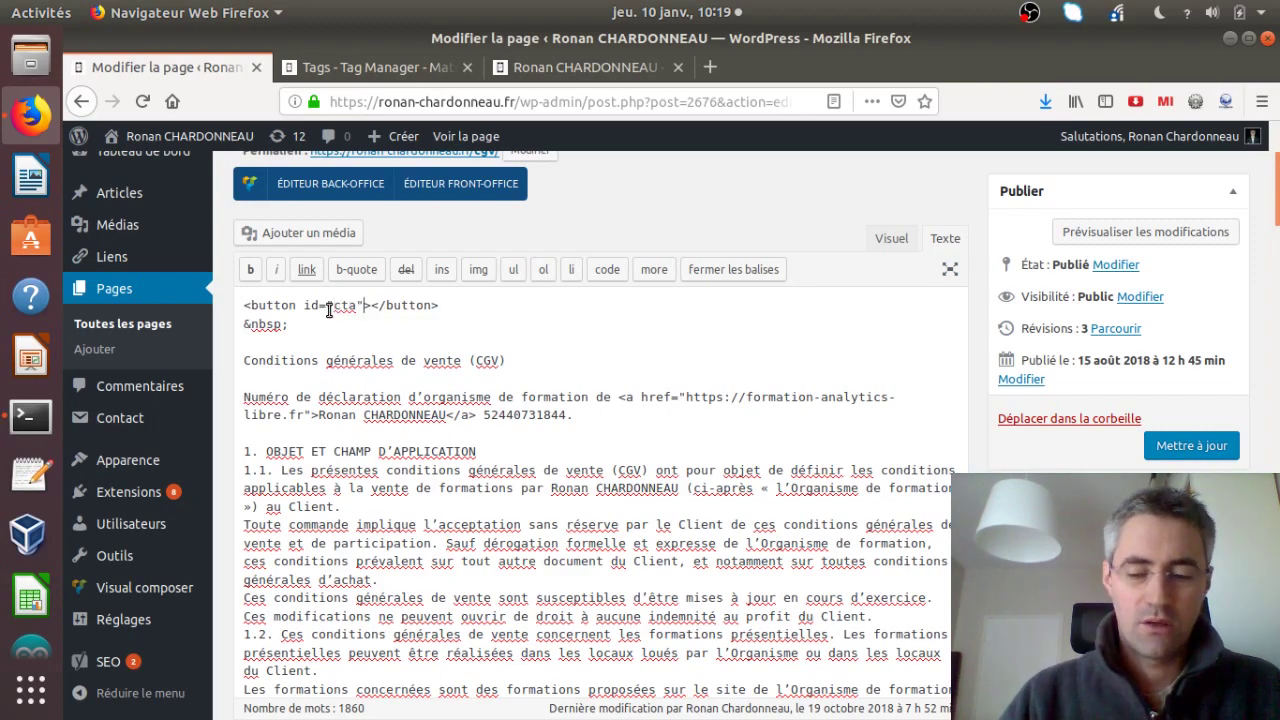
key(Right)
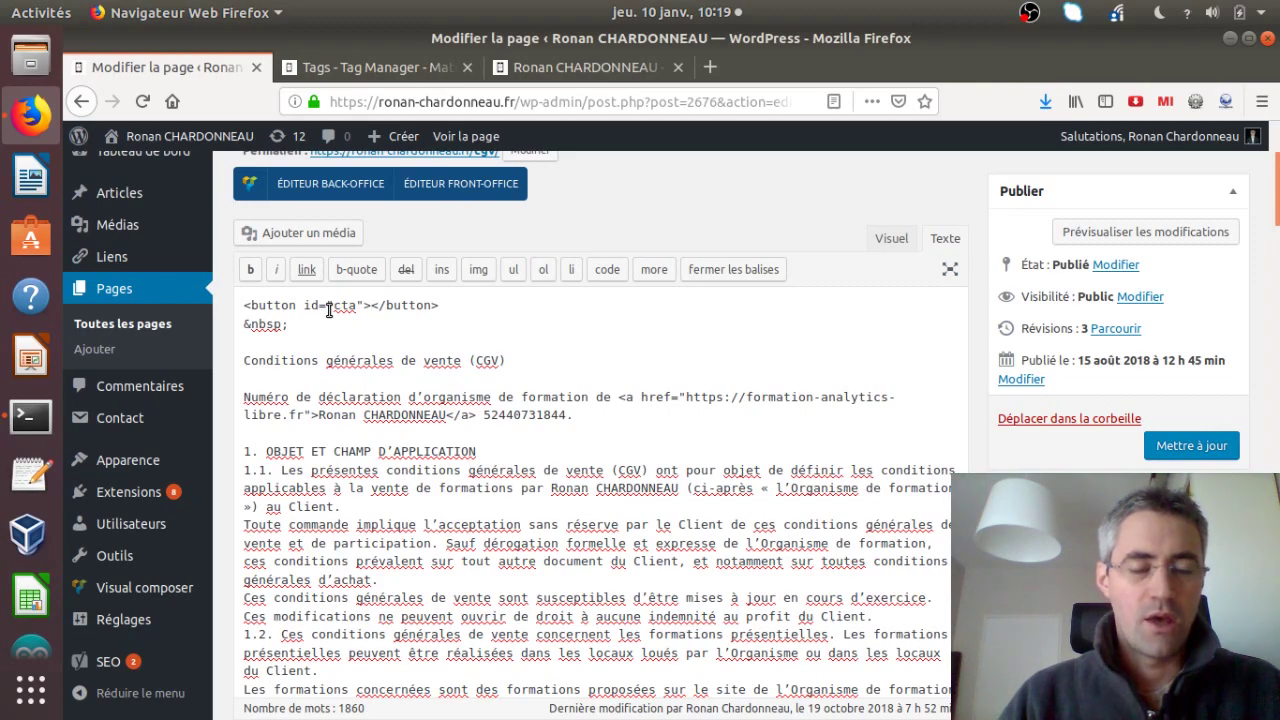
text(Click me)
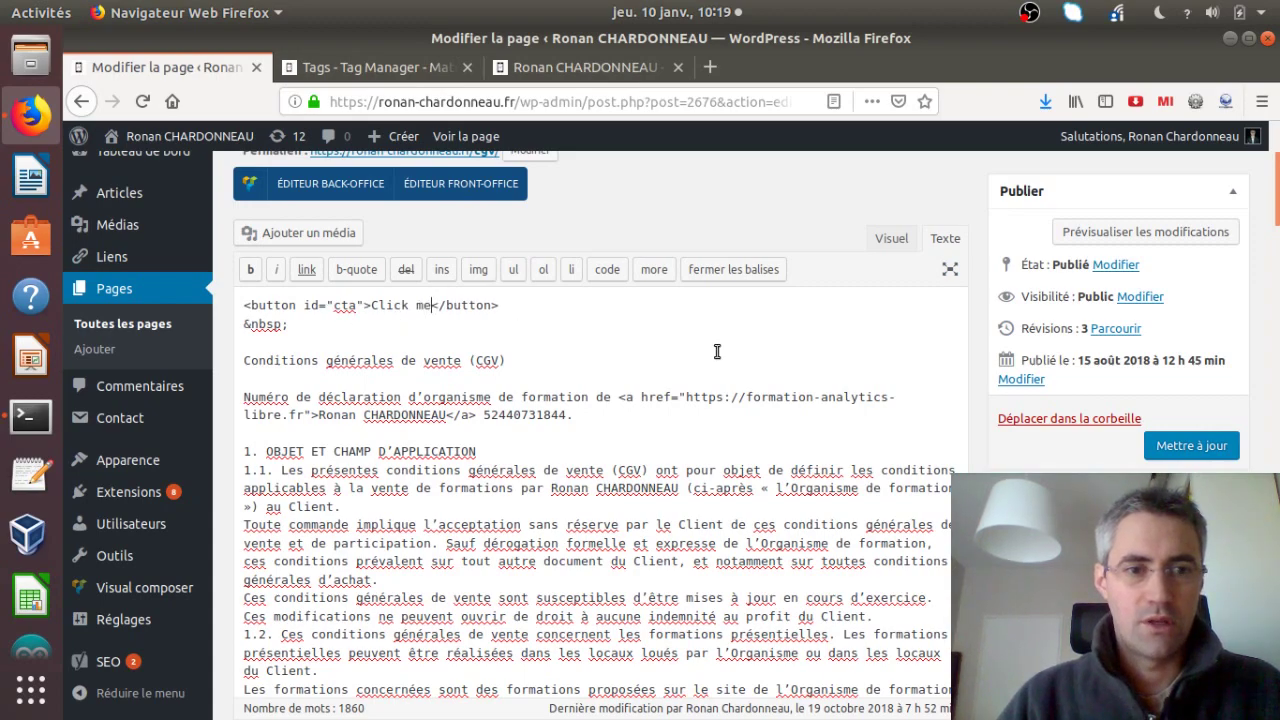
click(1170, 446)
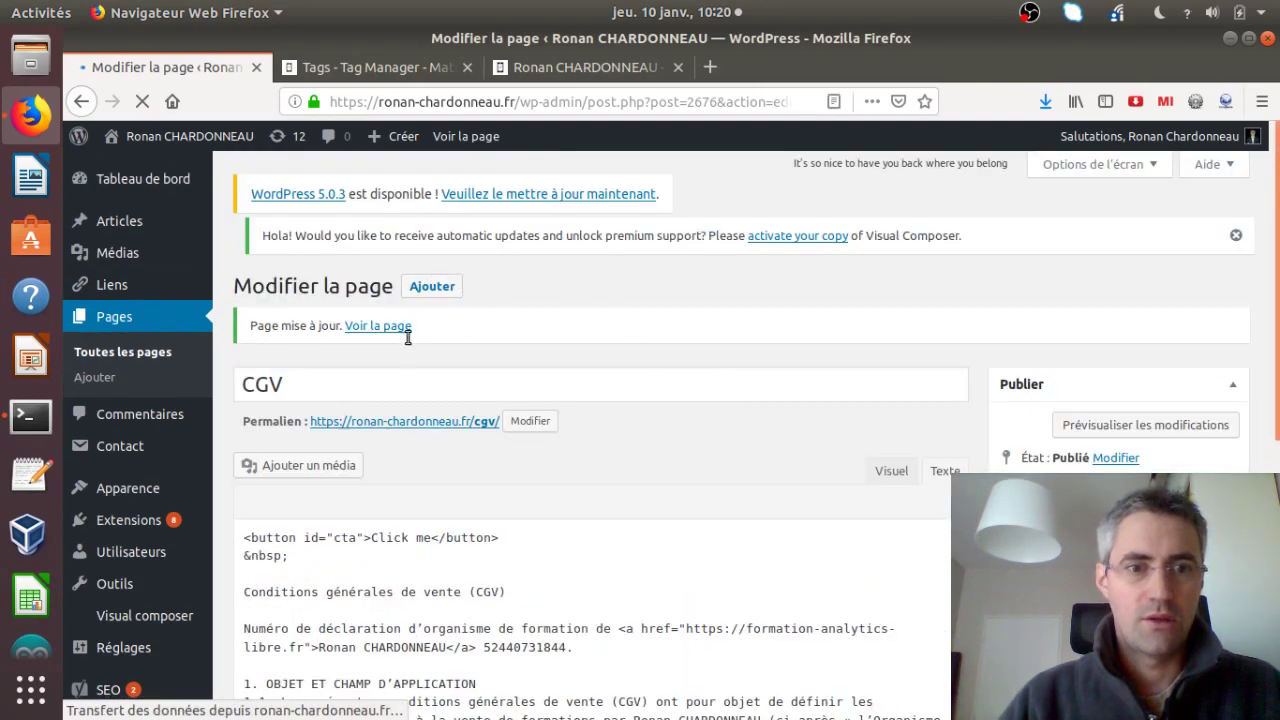
- Open the published CGV page in a new tab and test its Click me button
middle_click(385, 337)
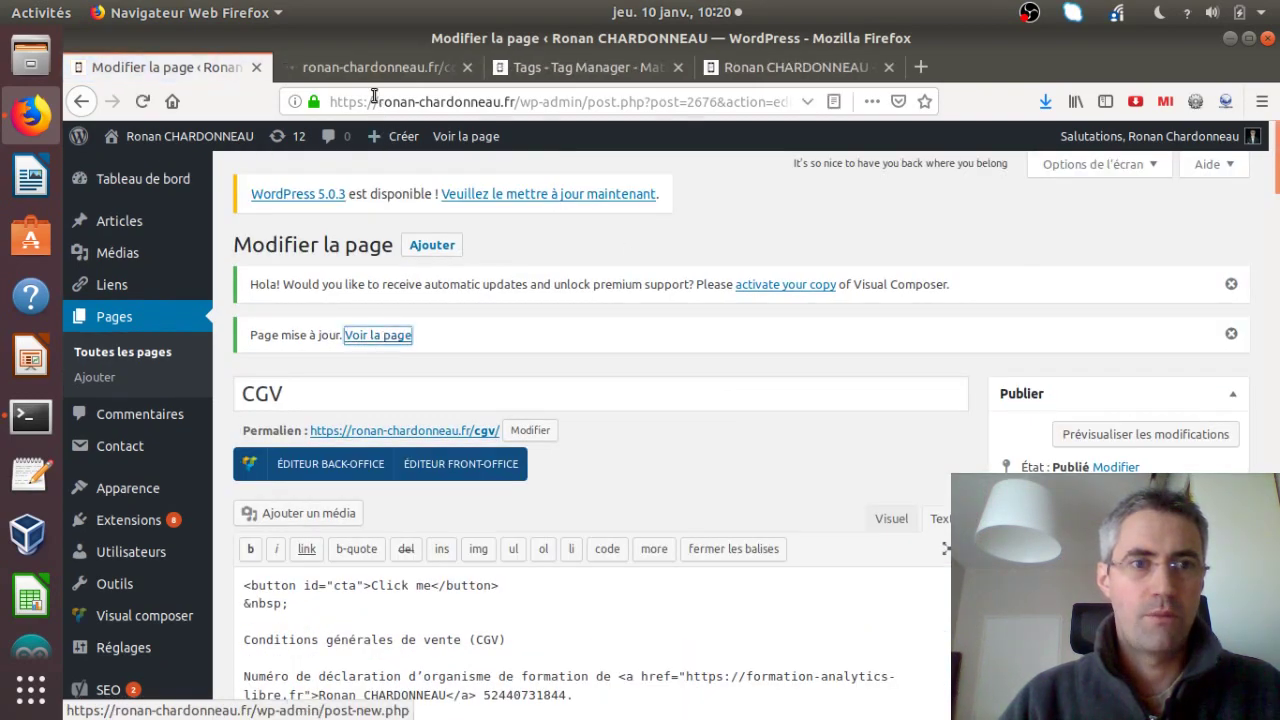
click(364, 66)
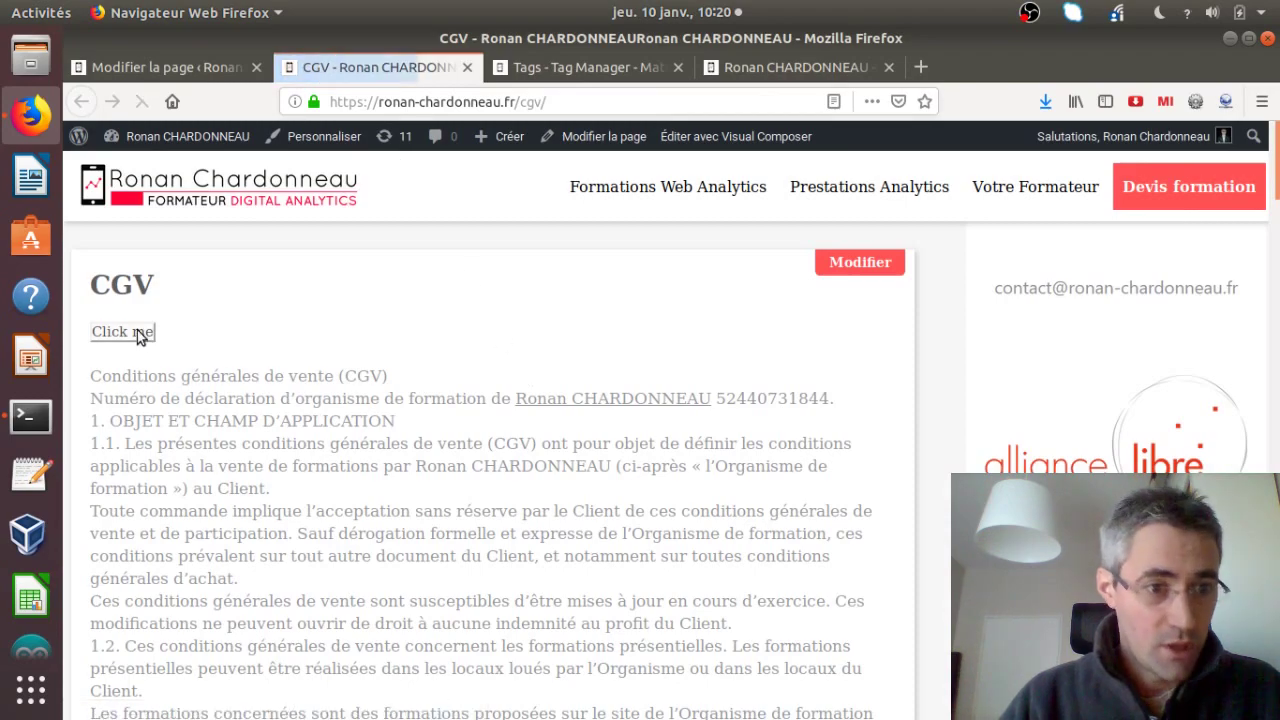
click(138, 336)
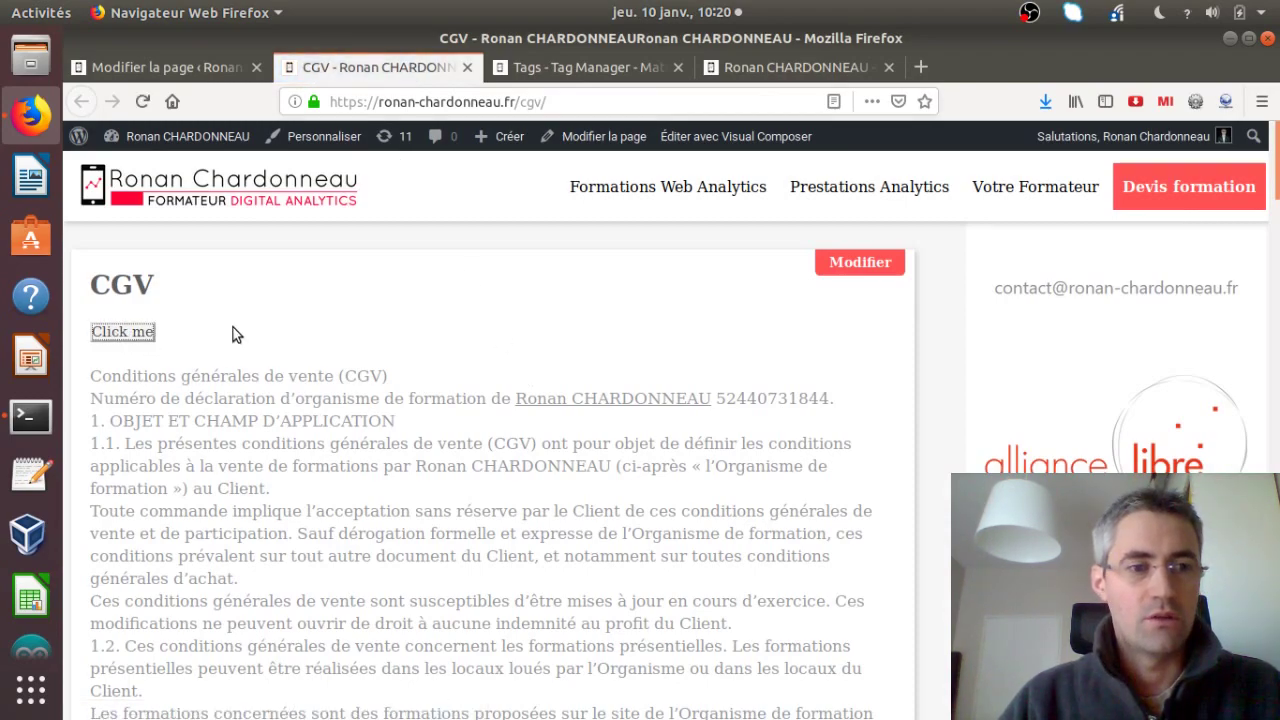
click(256, 308)
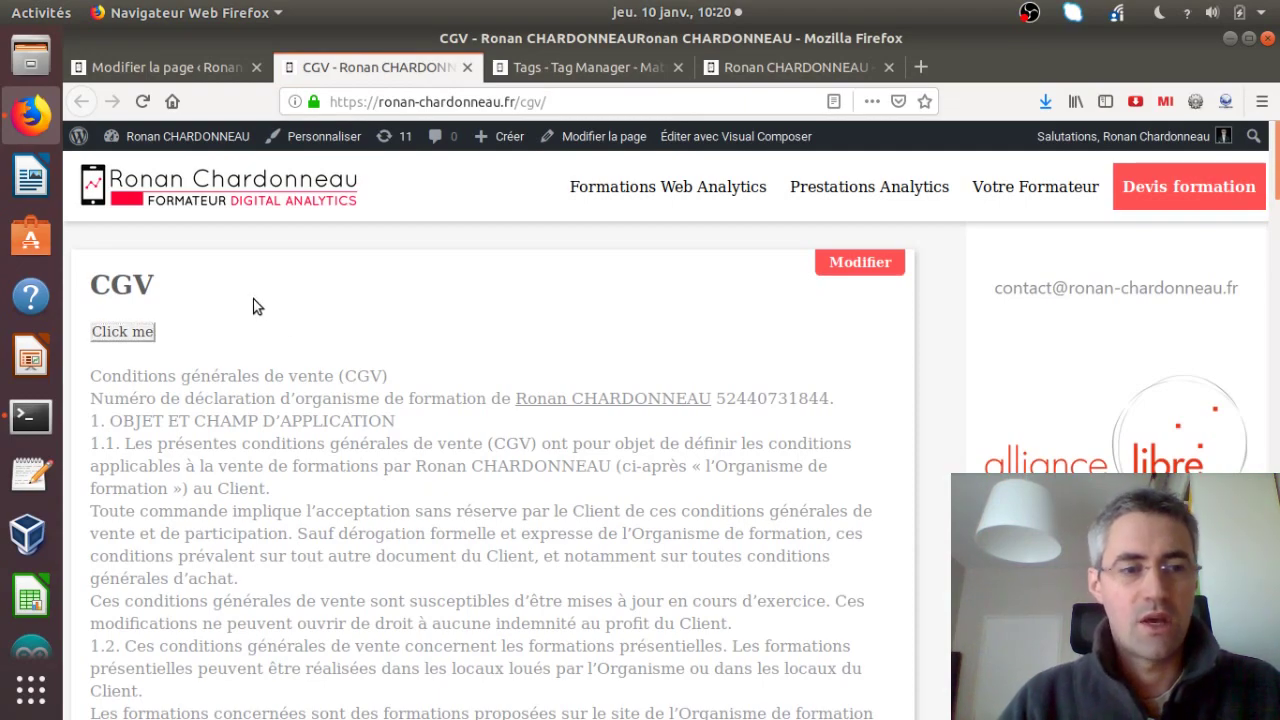
click(137, 334)
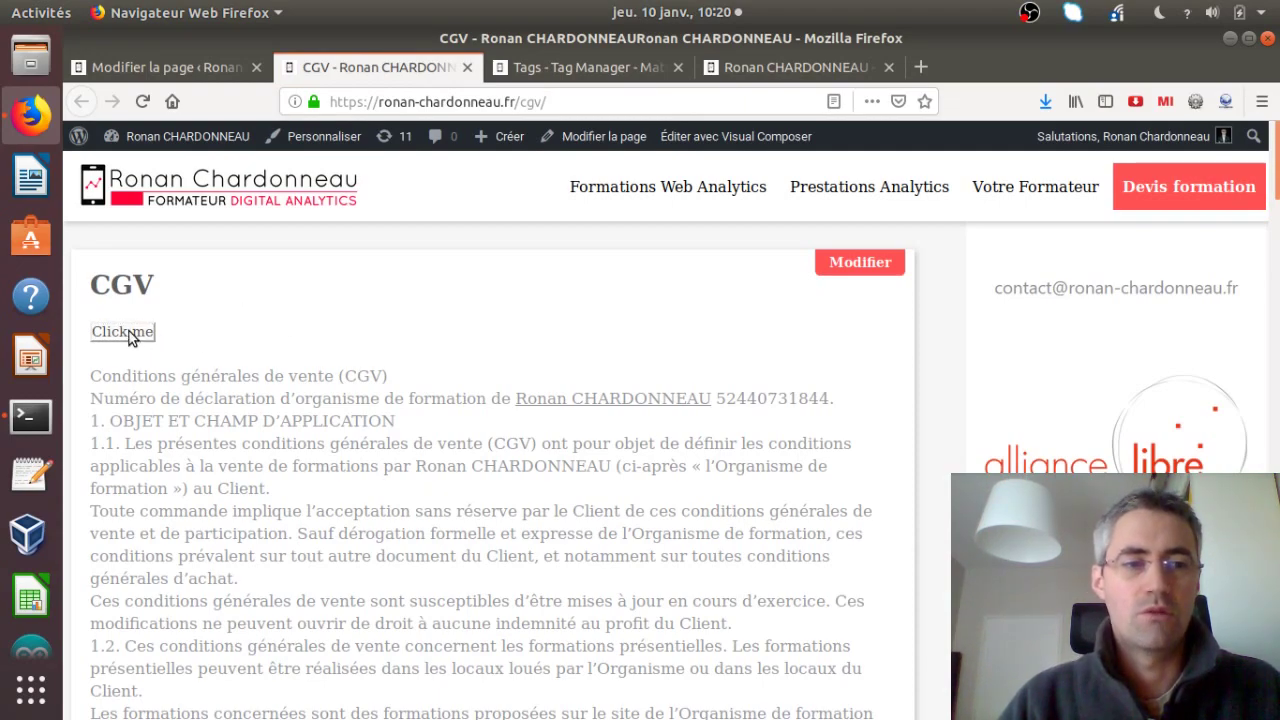
click(150, 330)
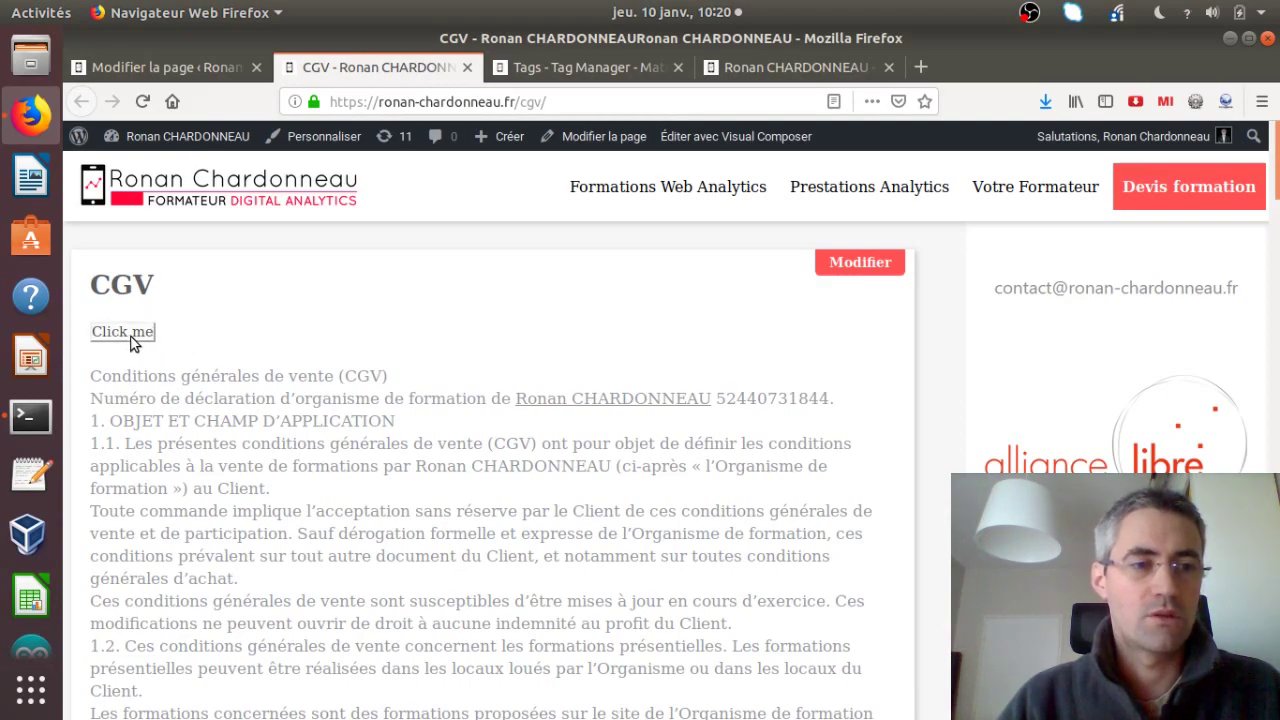
- Return to the CGV page editor and review the HTML code of the button
click(162, 67)
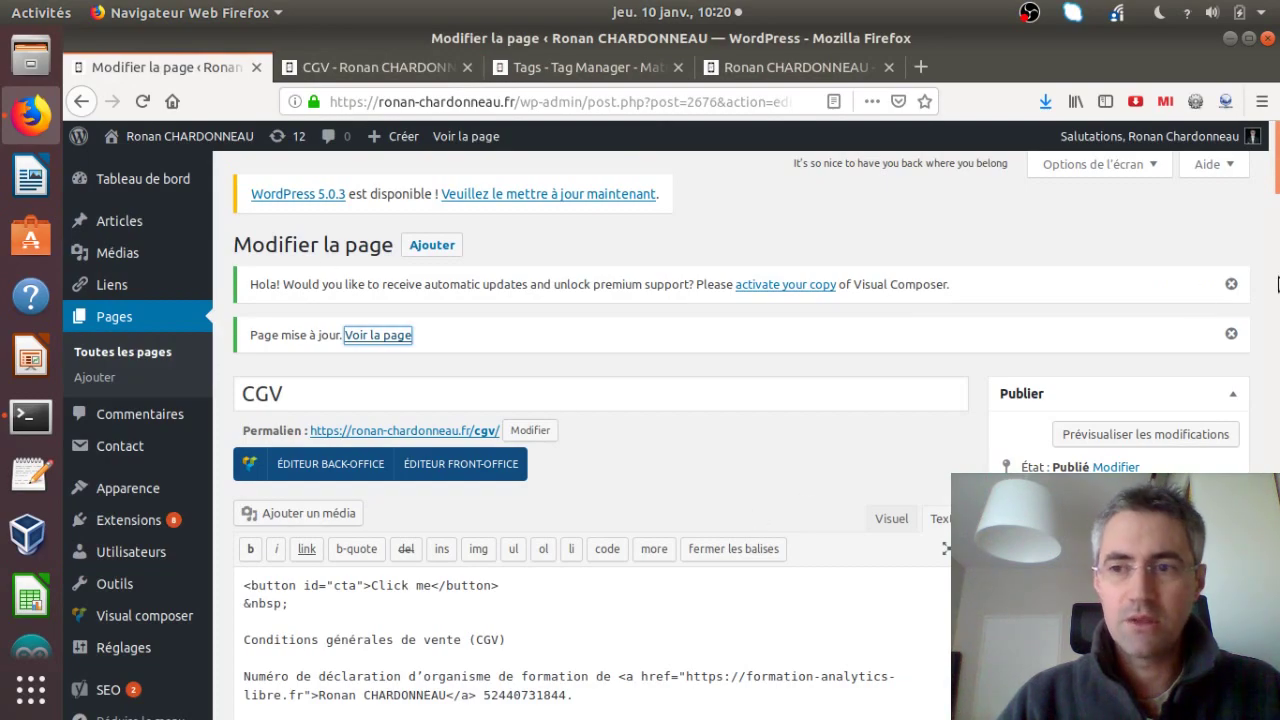
scroll(1277, 240, down, 4)
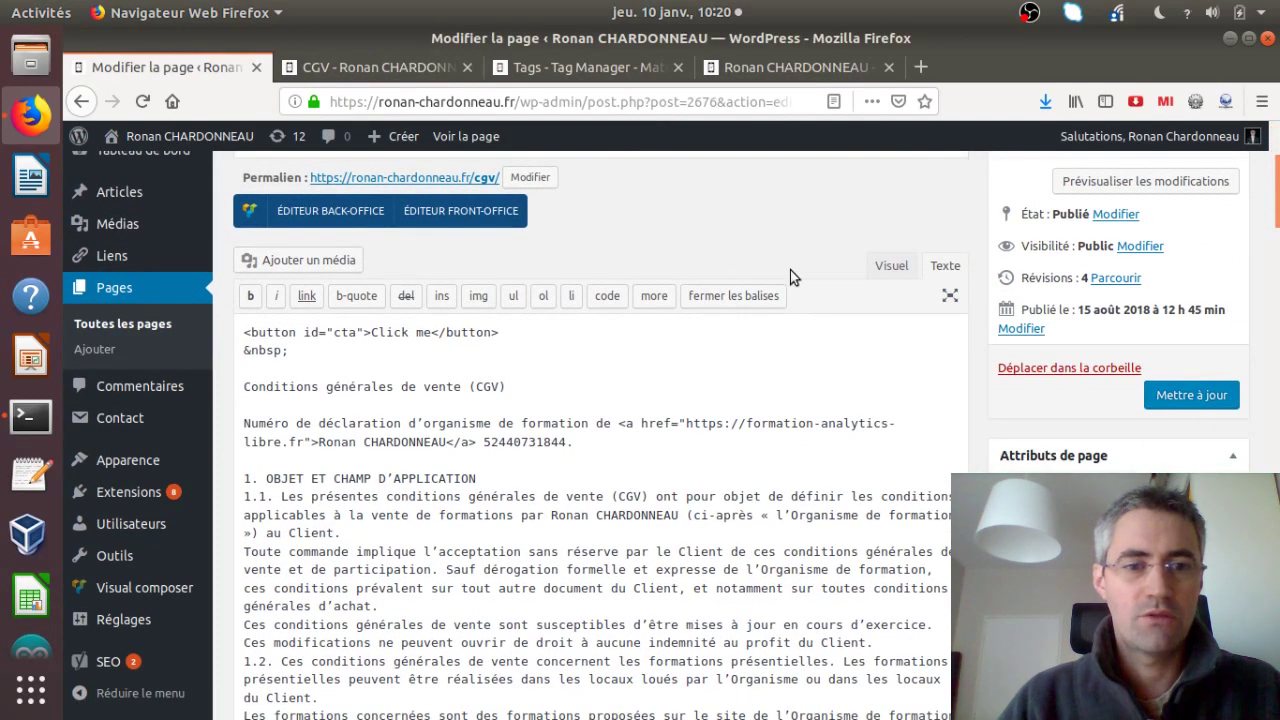
click(375, 339)
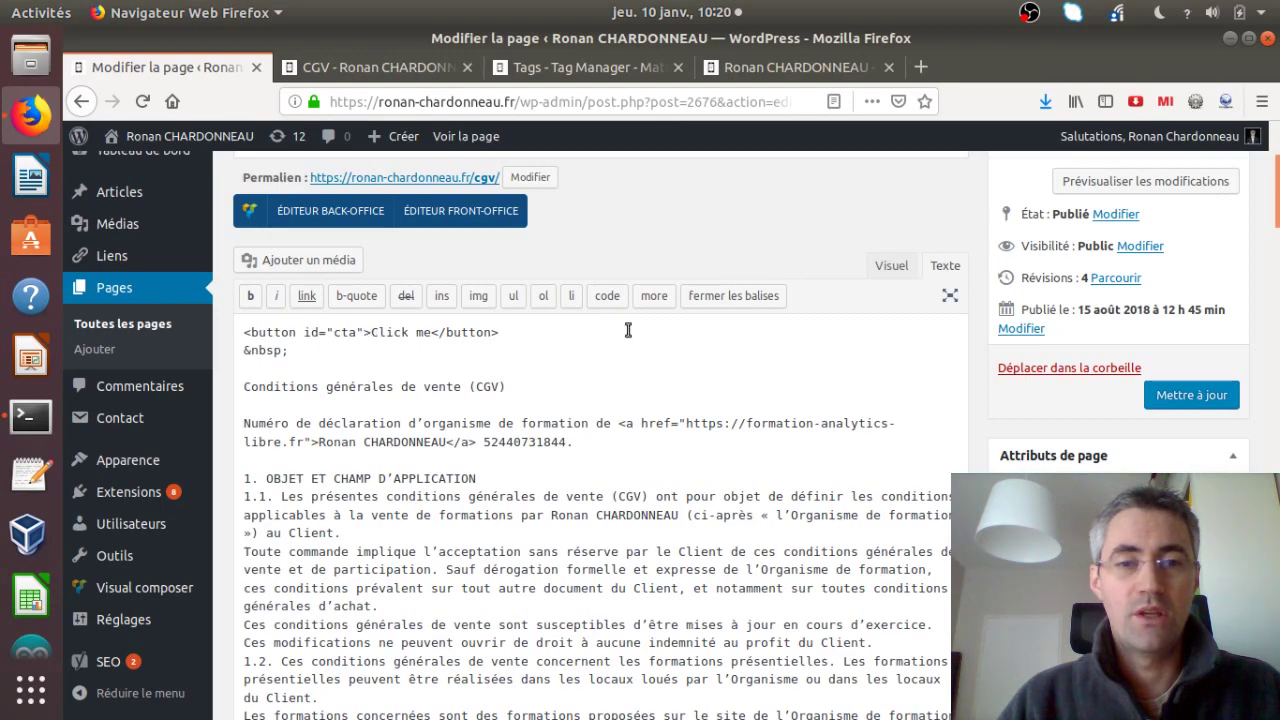
- Search the web in a new tab for "track events matomo" and open Matomo's Event Tracking documentation
click(921, 67)
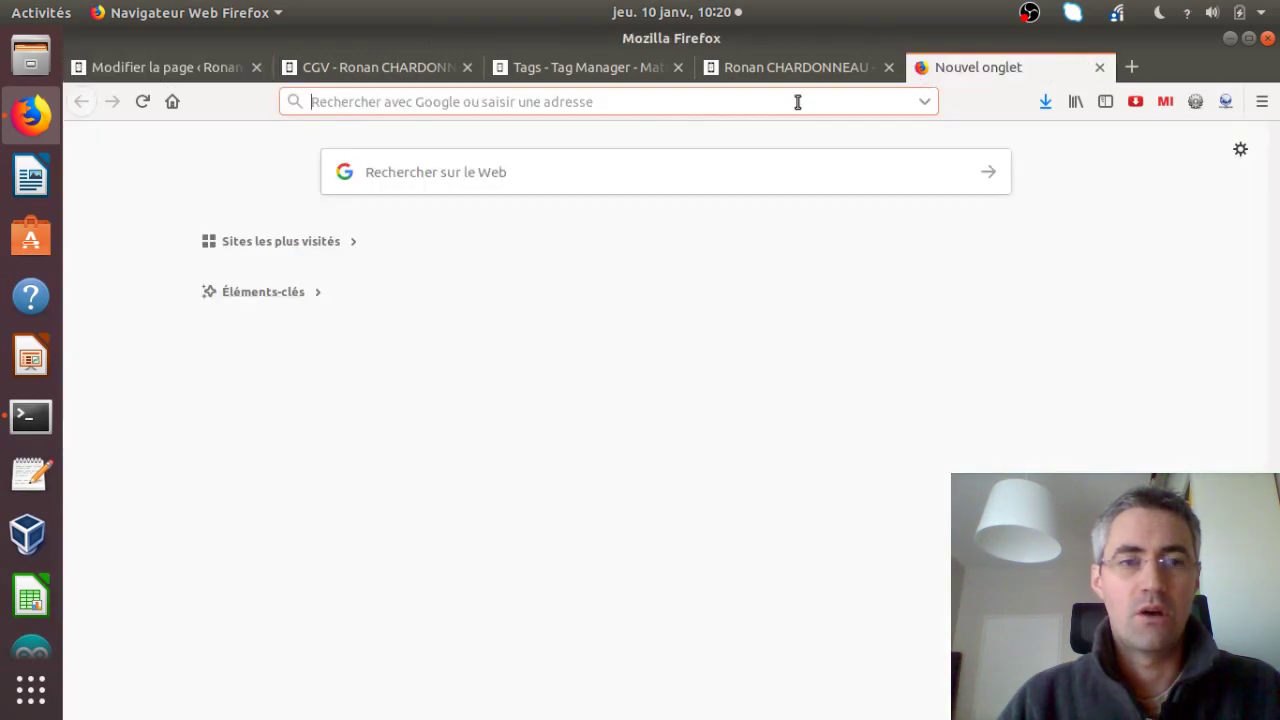
text(trac)
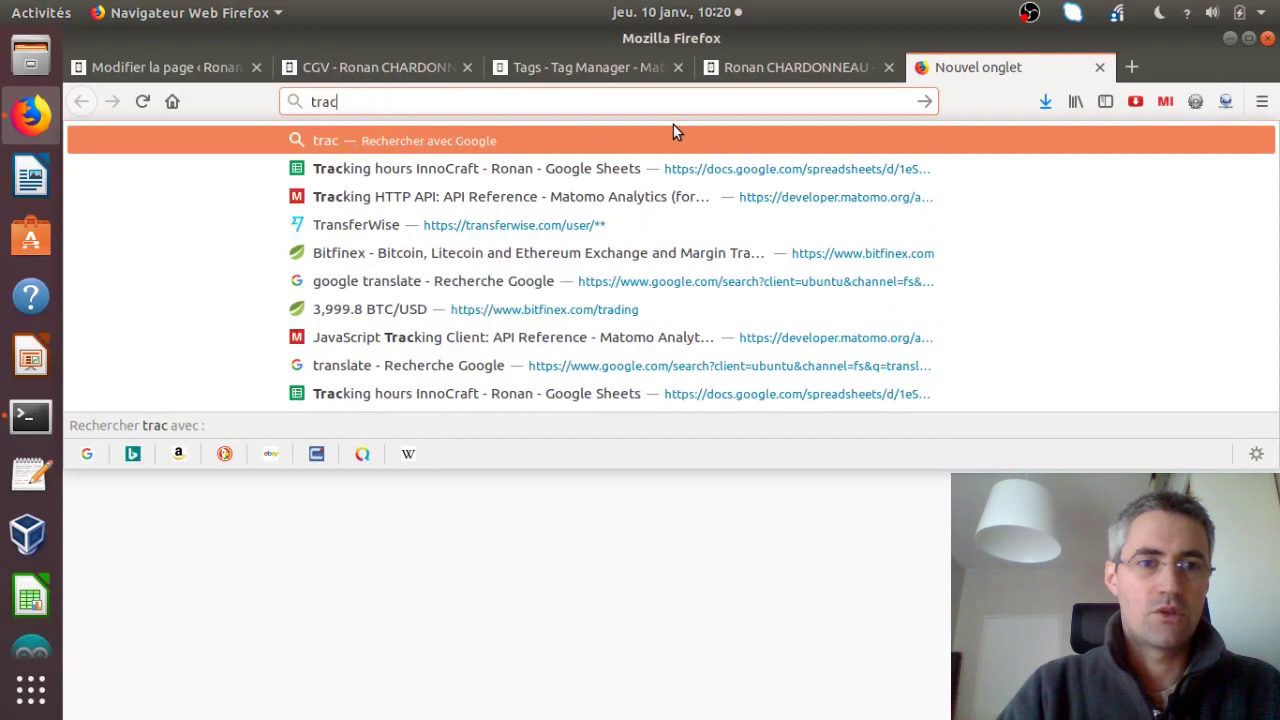
text(k event)
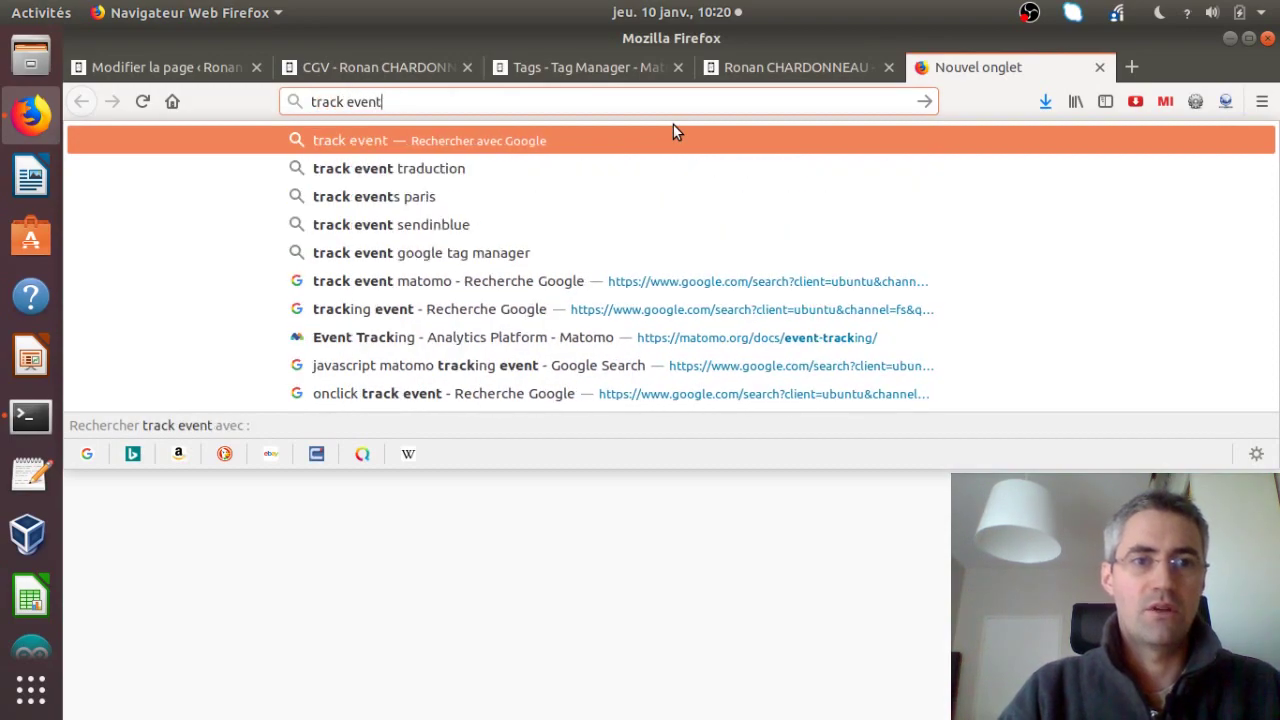
text(s matomo)
key(Return)
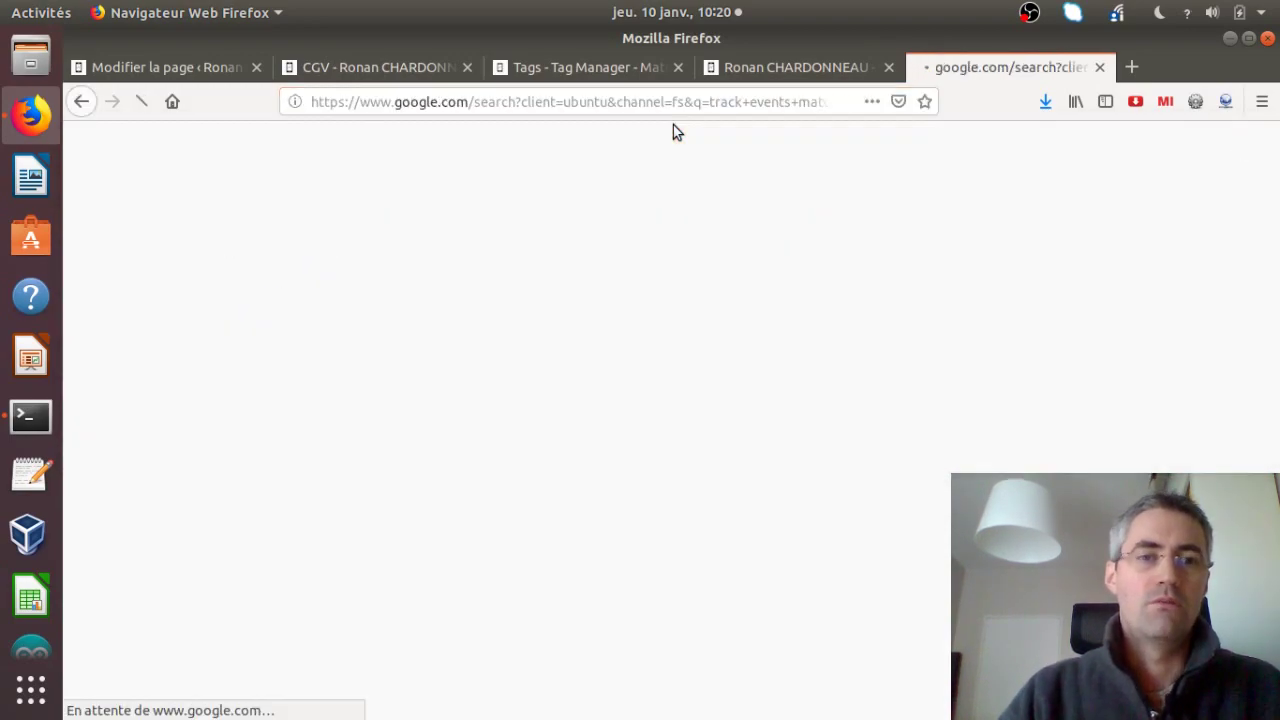
click(338, 296)
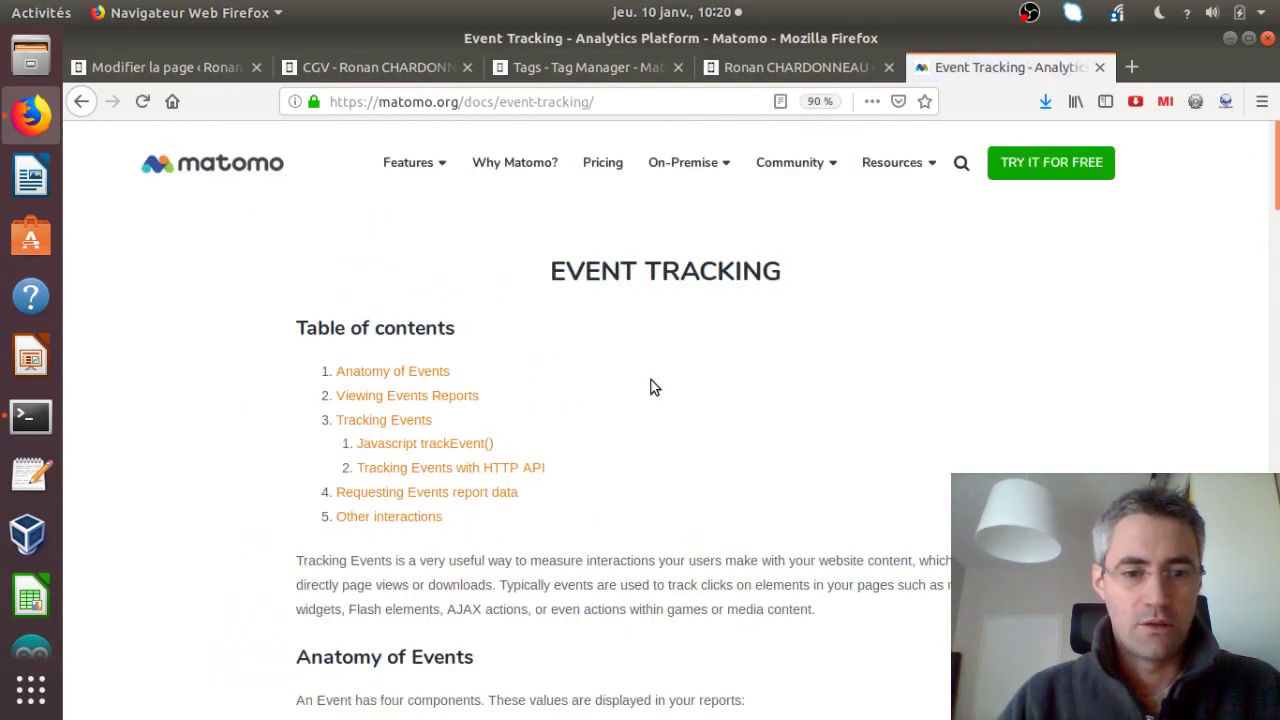
- Find the JavaScript trackEvent example for 'Documentary', 'Play', 'Thrive' in the Event Tracking documentation and copy that code line
click(420, 372)
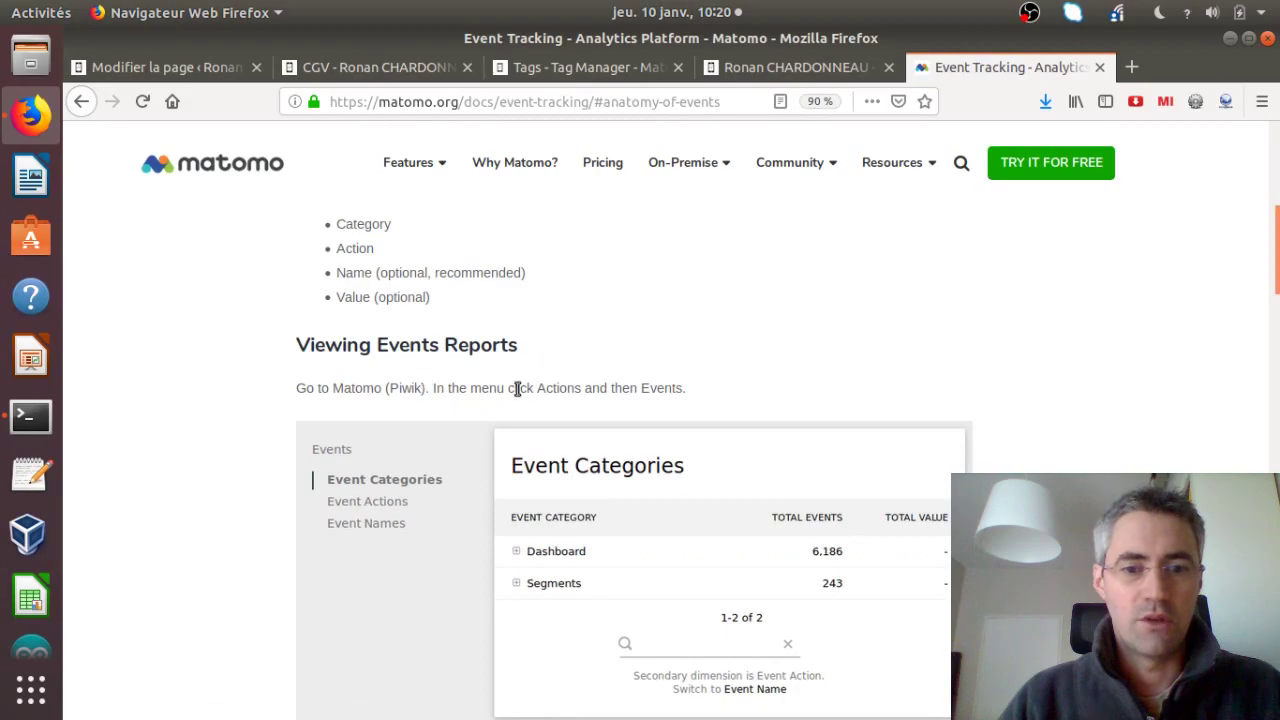
drag(1275, 260, 1277, 492)
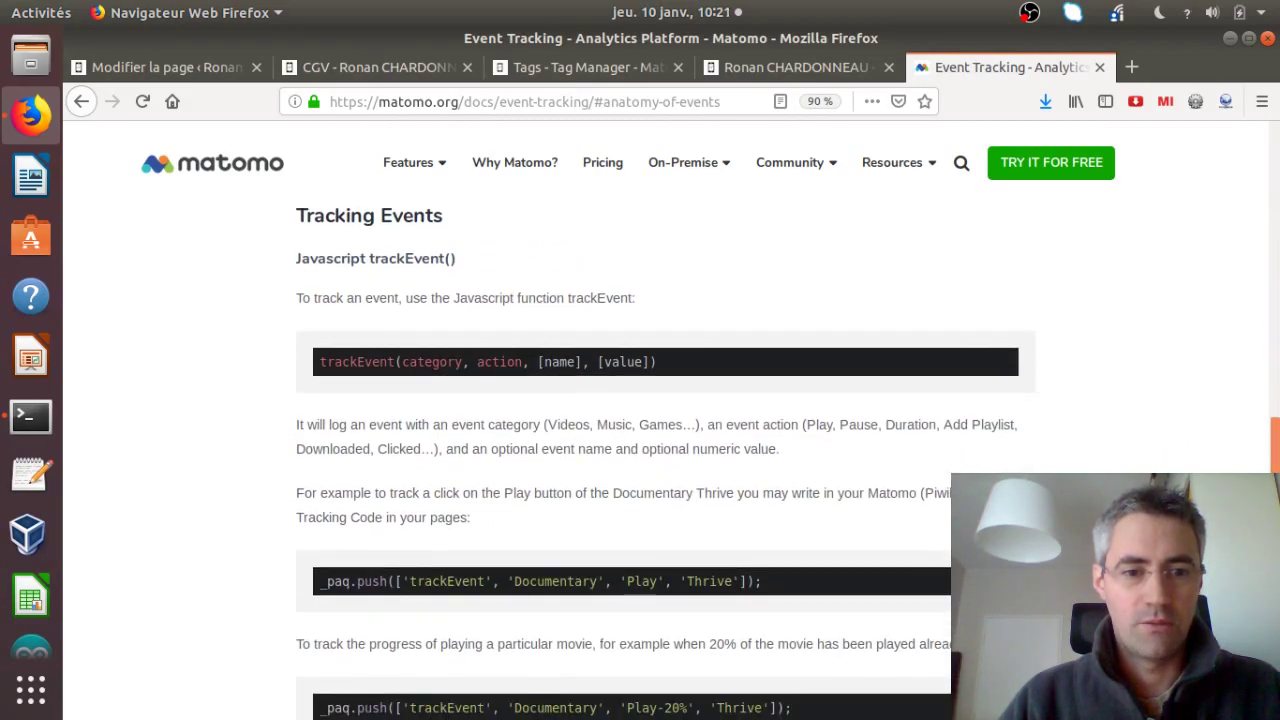
drag(770, 586, 318, 582)
key(ctrl+c)
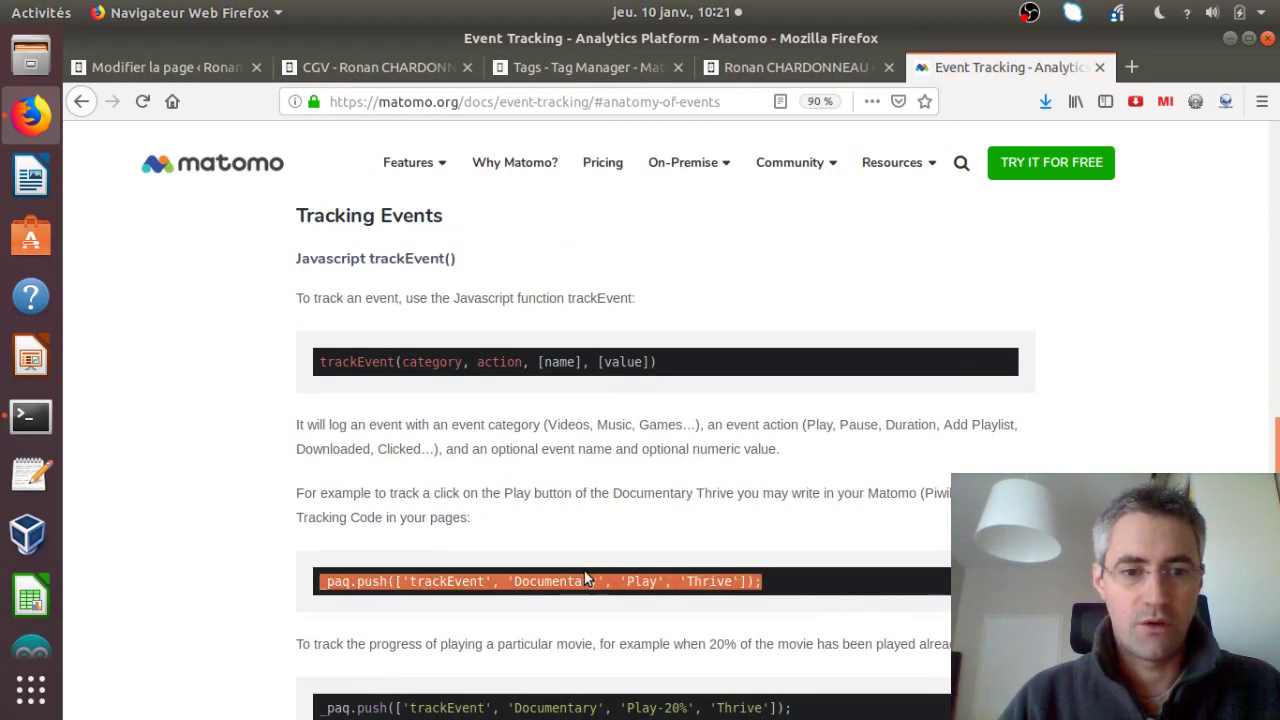
- Paste the copied tracking code into a blank text editor document and copy it again as plain text
click(30, 475)
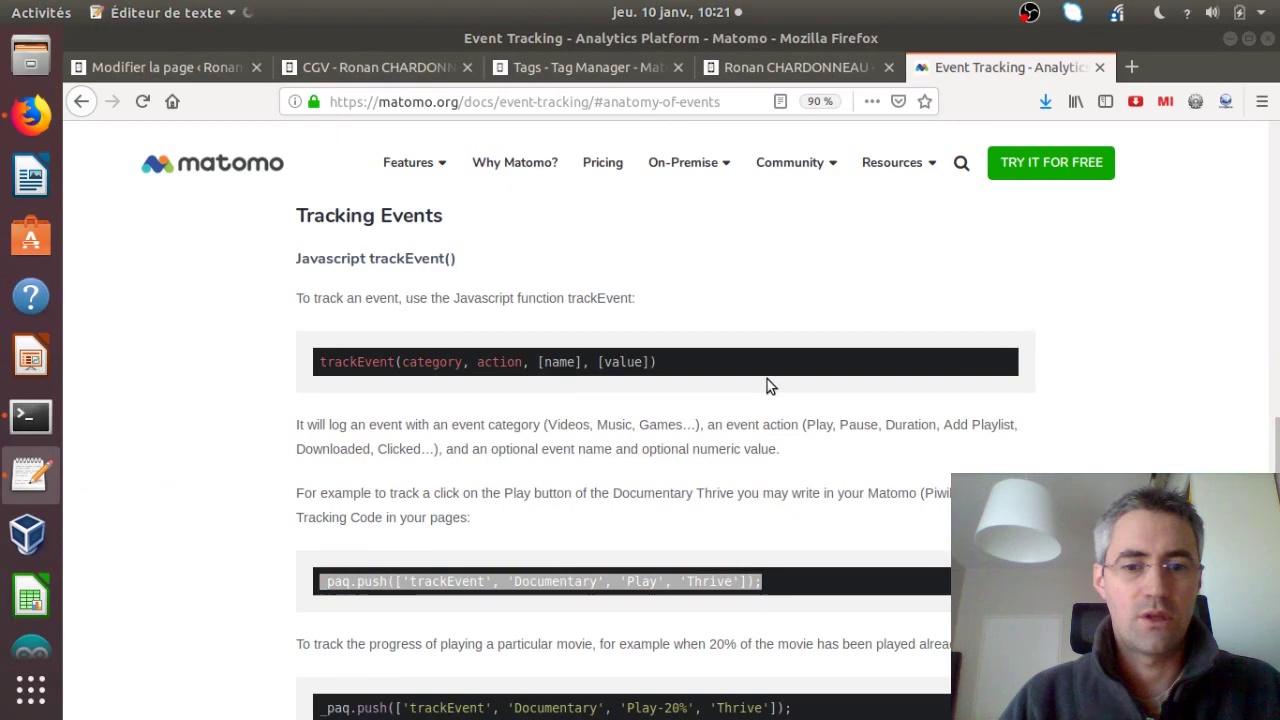
key(ctrl+v)
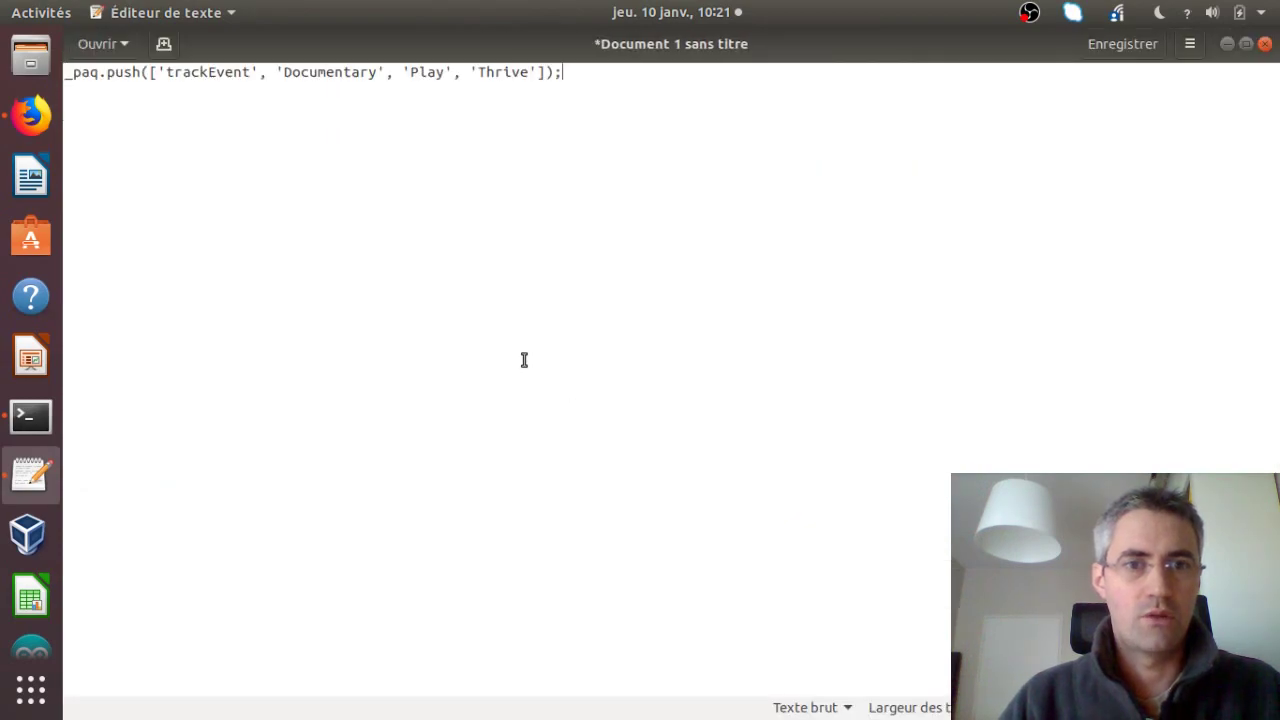
key(ctrl+a)
key(ctrl+c)
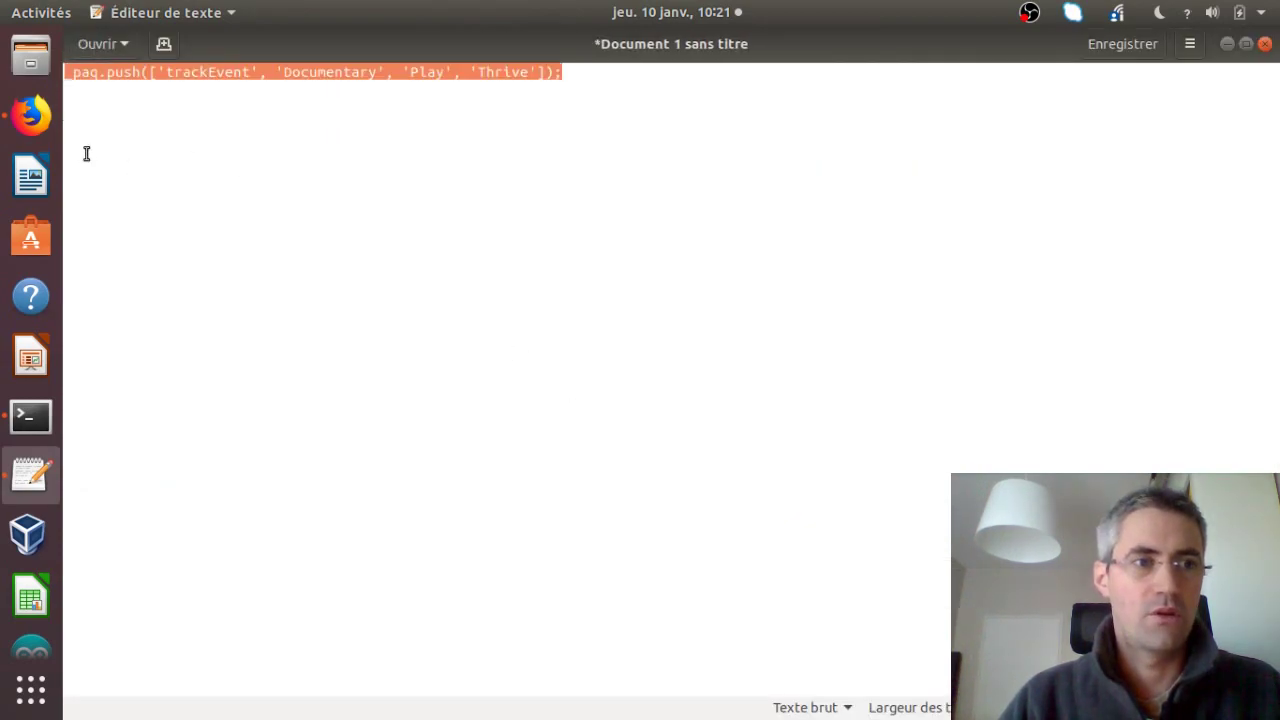
- Switch back to Firefox and, in the CGV page editor, add an onclick attribute containing the copied _paq.push code to the button element
click(28, 122)
click(349, 64)
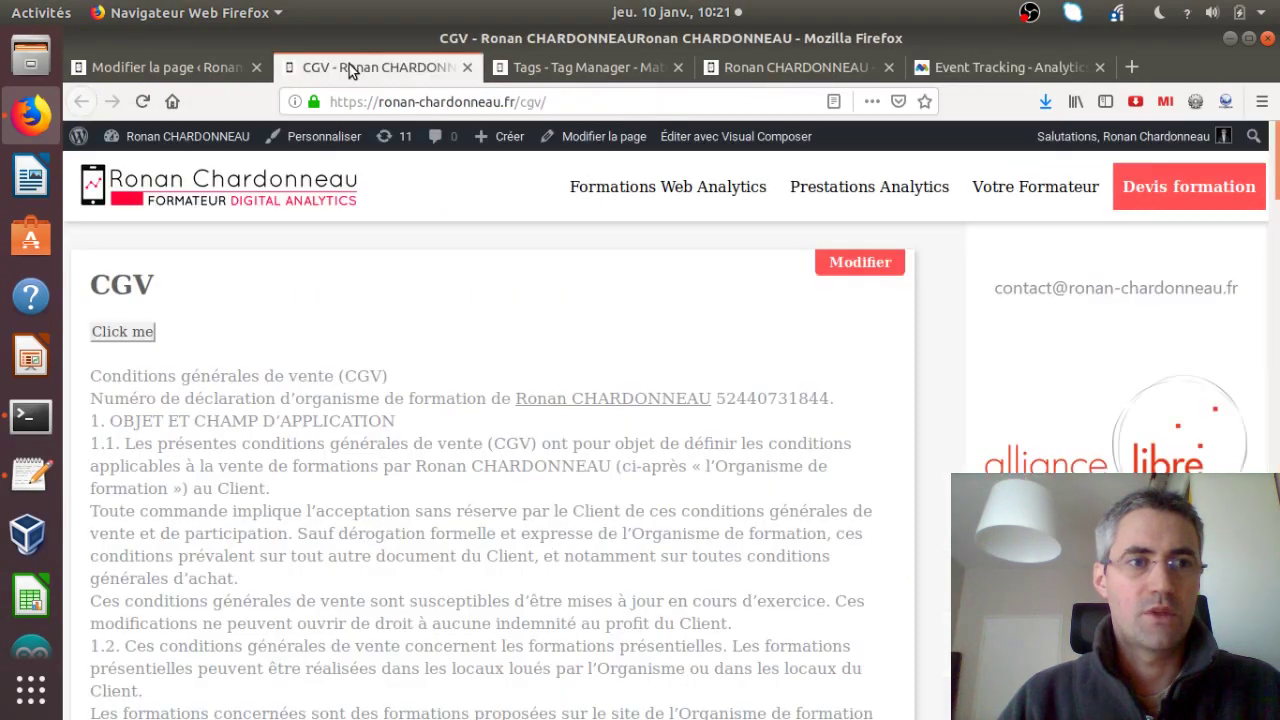
click(210, 72)
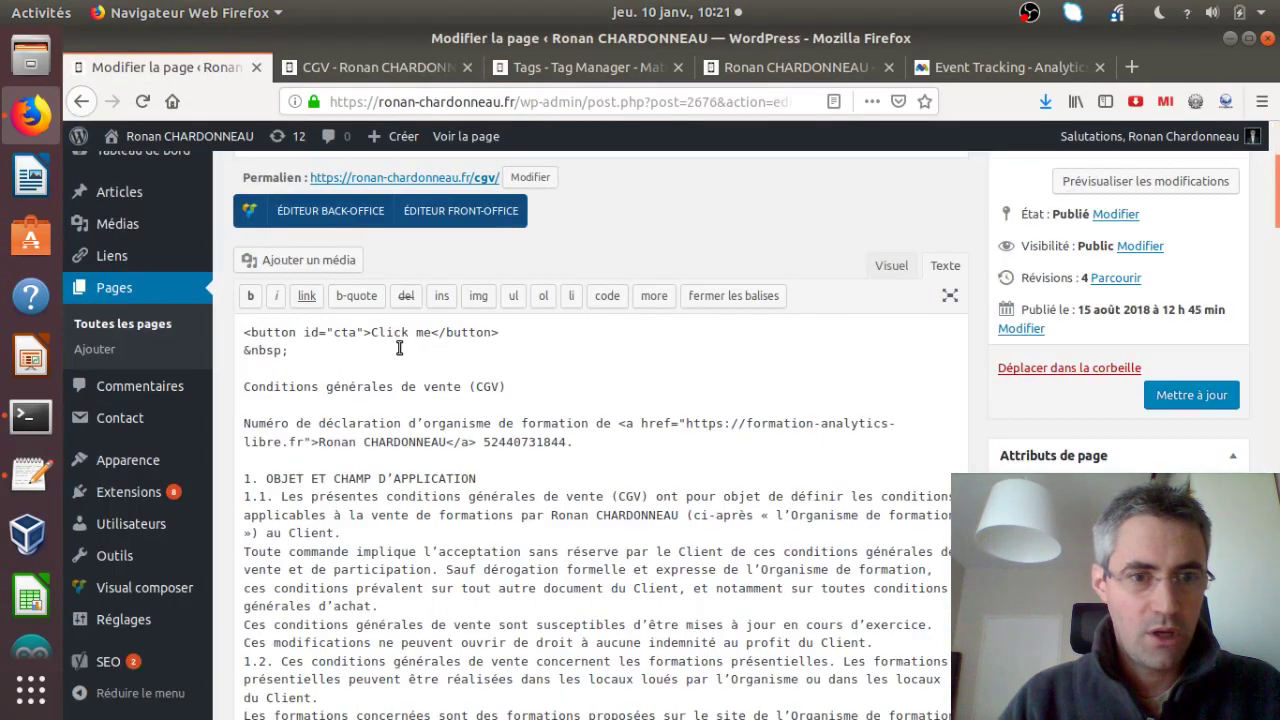
click(365, 340)
text(oncl)
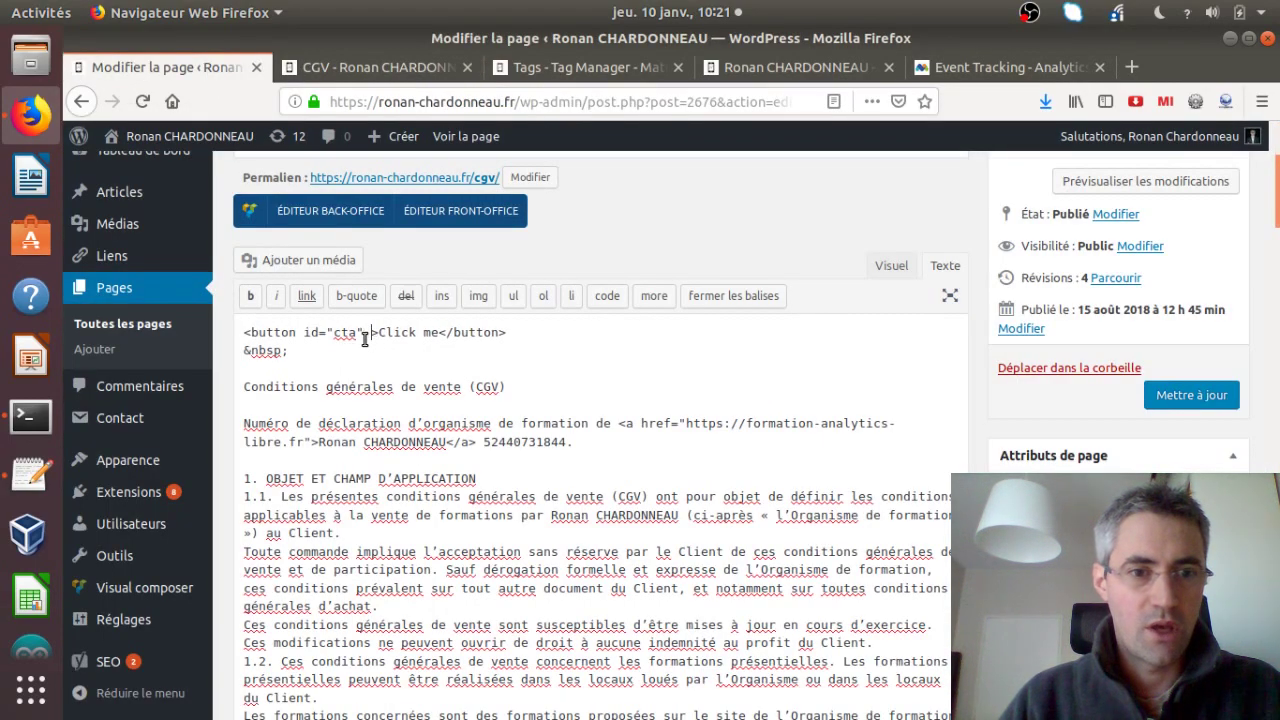
text(ick>)
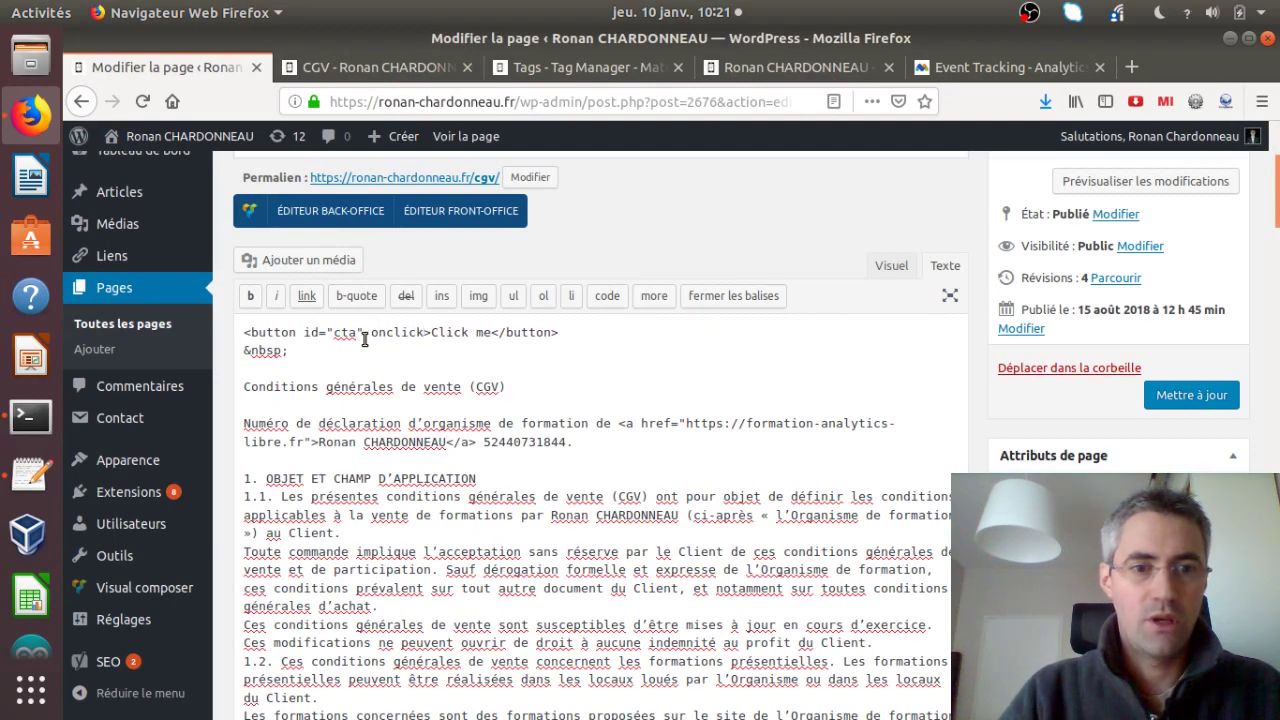
text(="")
key(Left)
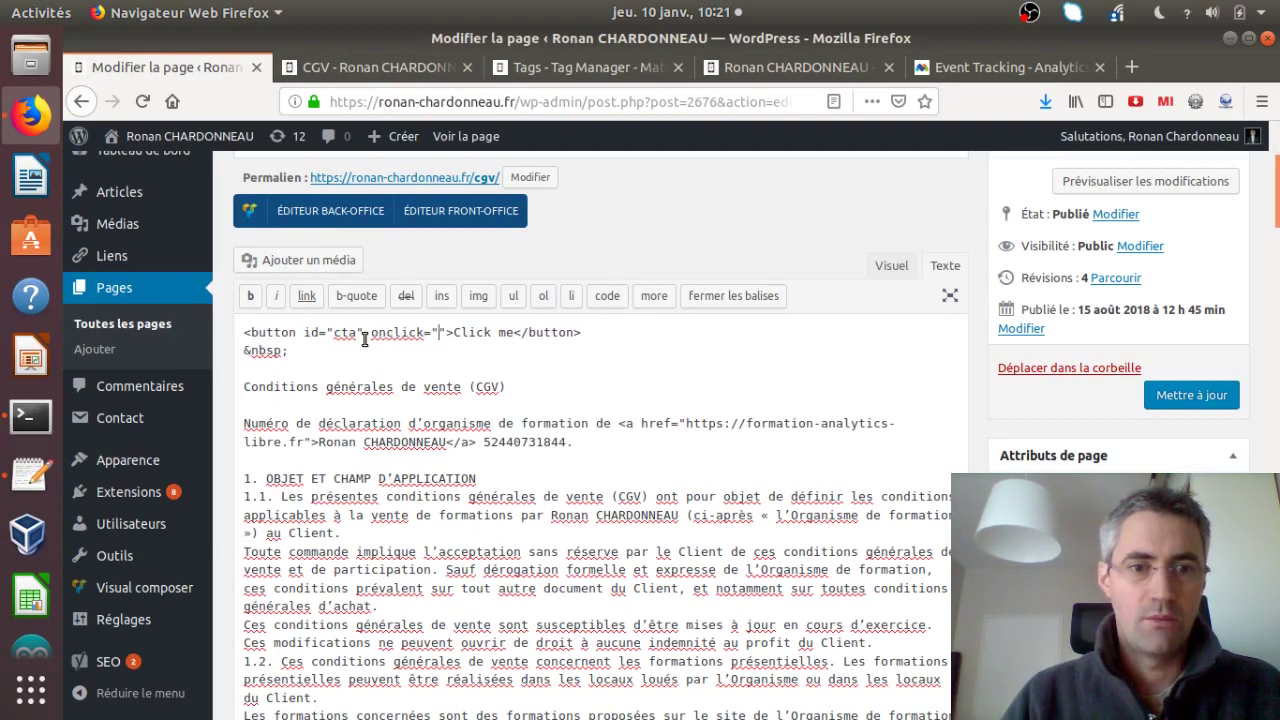
key(ctrl+v)
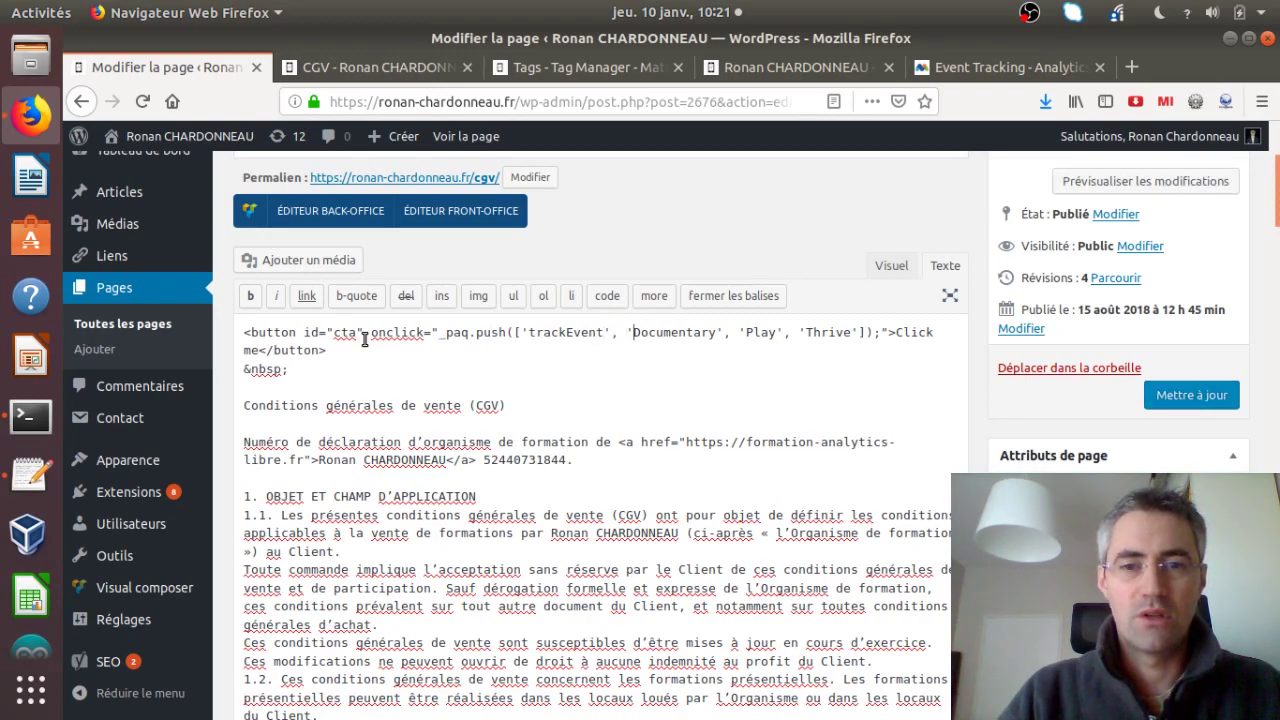
- Replace the event category 'Documentary' in the button's tracking code with 'CTA'
key(Delete)
key(Delete)
key(Delete)
key(Delete)
key(Delete)
key(Delete)
key(Delete)
key(Delete)
key(Delete)
key(Delete)
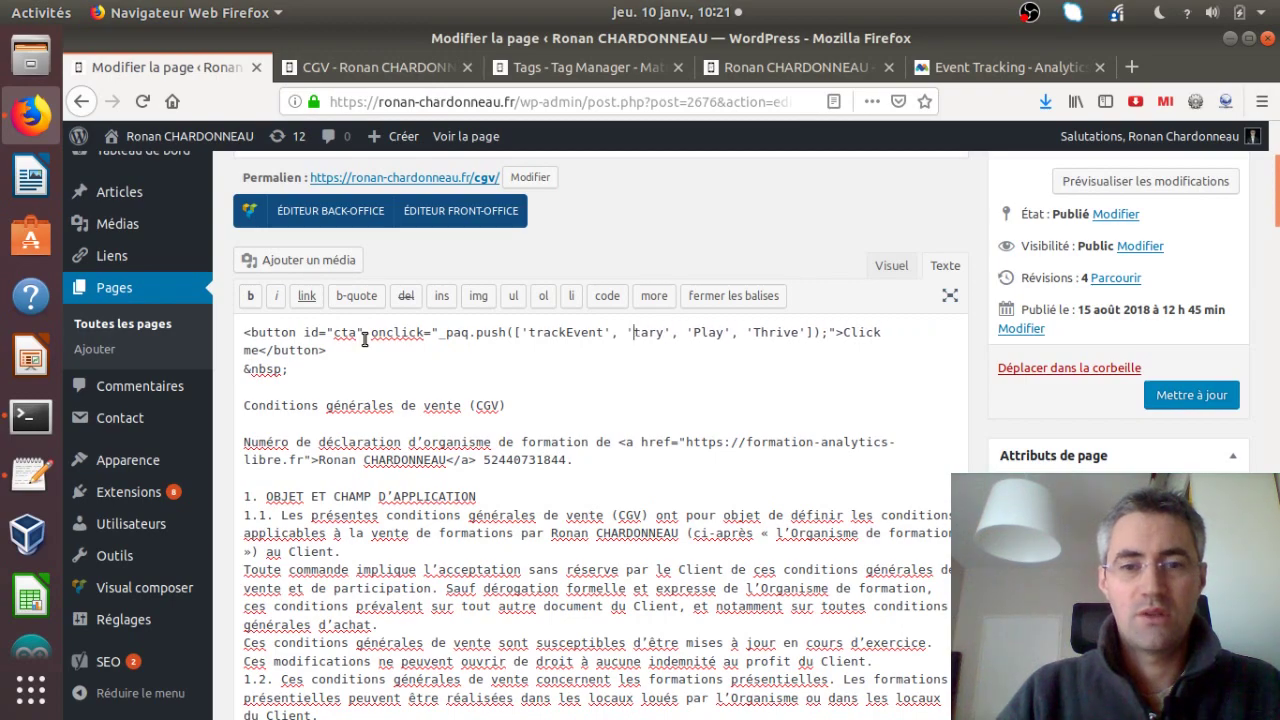
key(Delete)
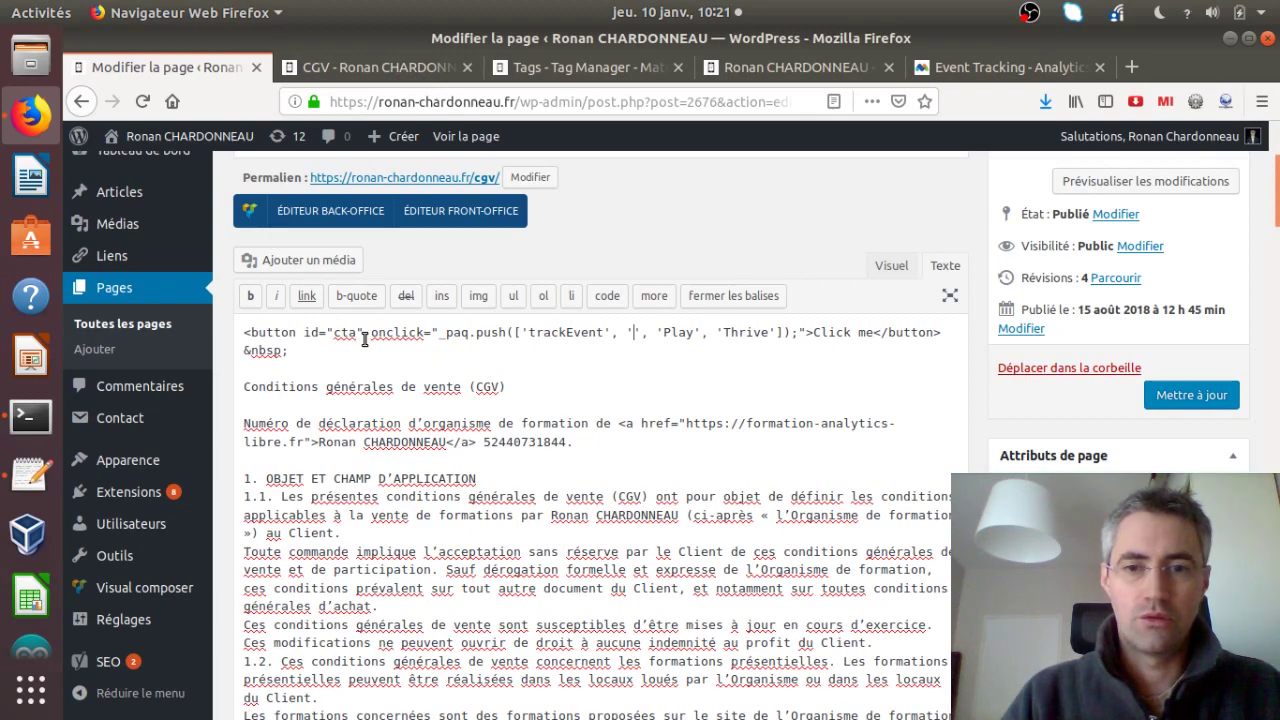
text(CR)
key(BackSpace)
text(TA)
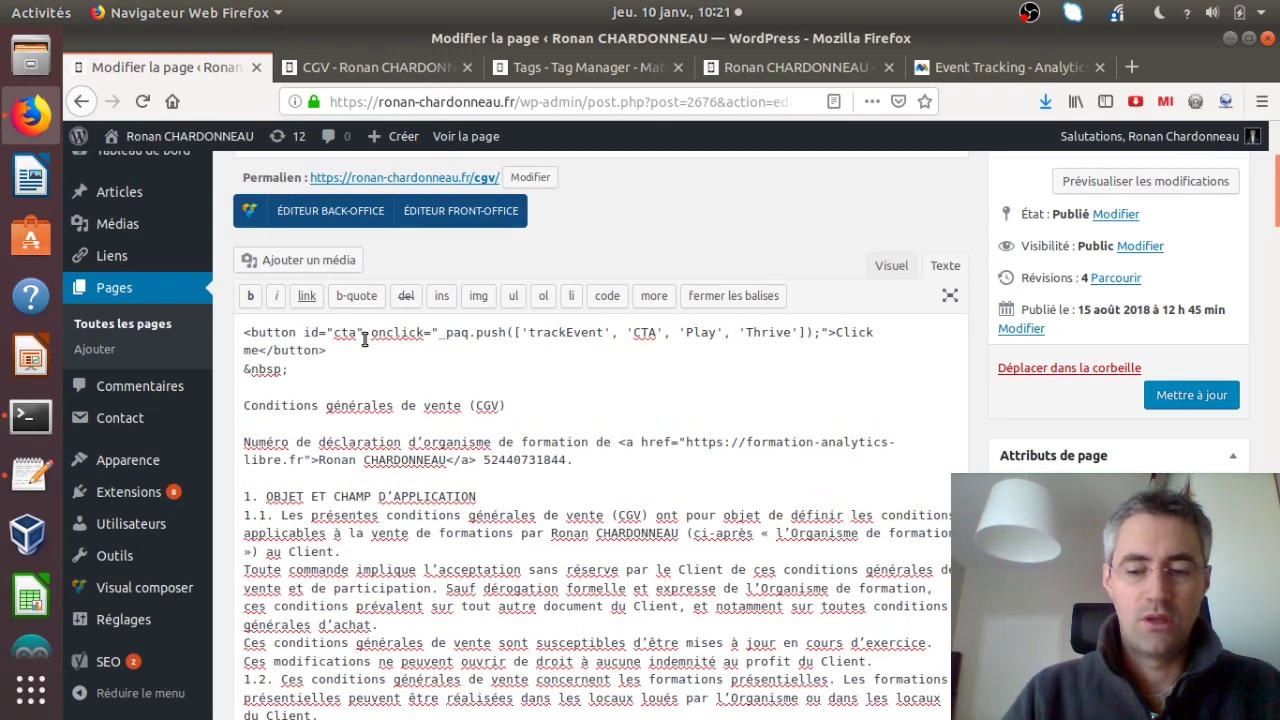
- Replace the event action 'Play' in the button's tracking code with 'Click me'
key(BackSpace)
key(BackSpace)
key(BackSpace)
key(BackSpace)
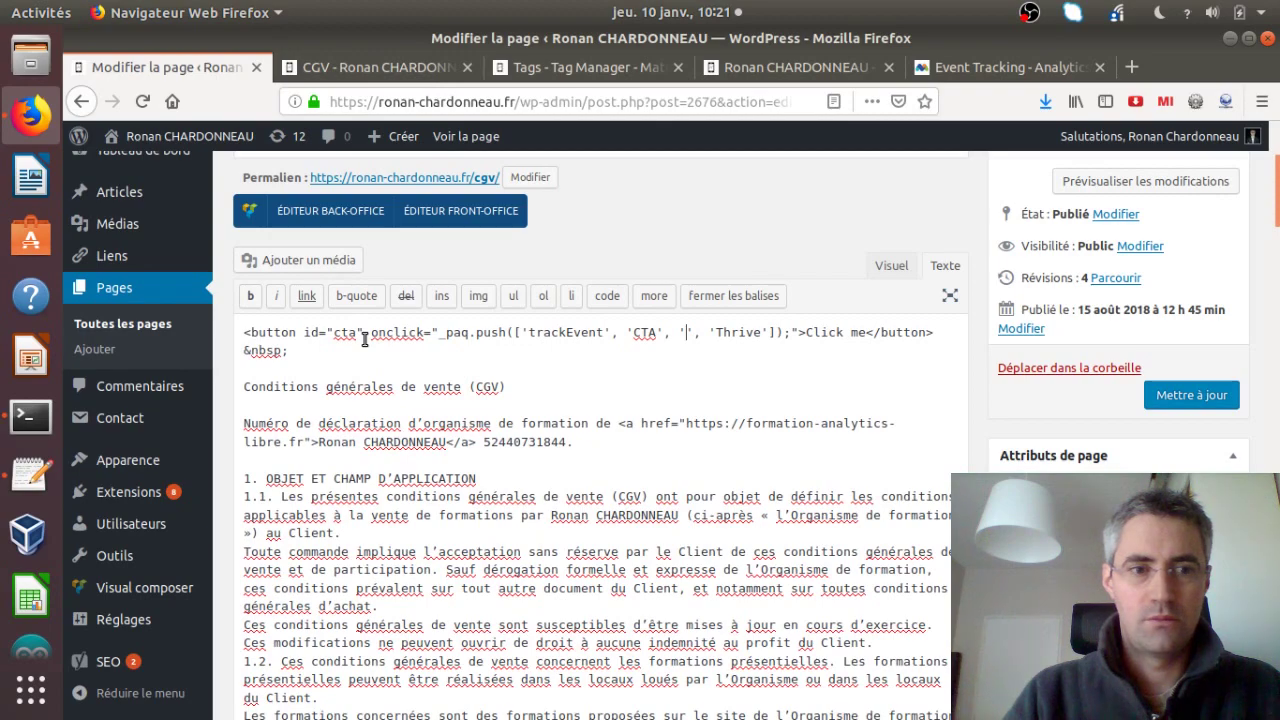
text(Click me)
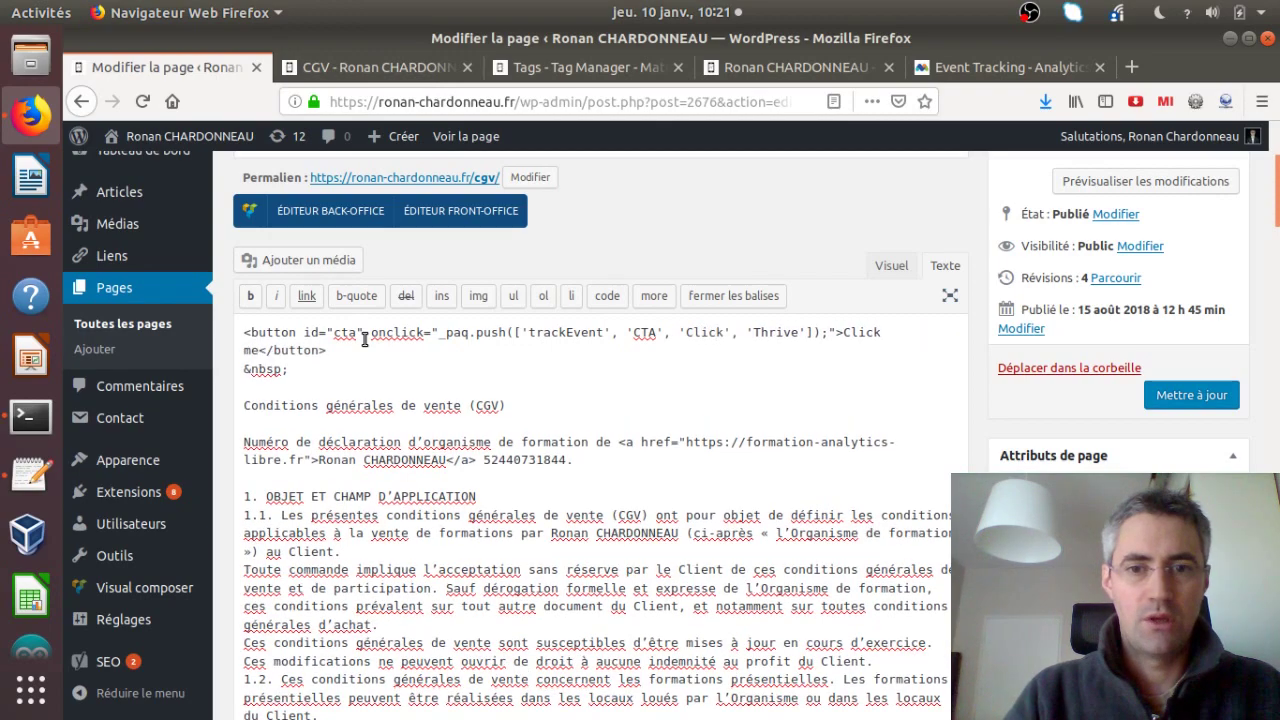
key(Right)
key(Right)
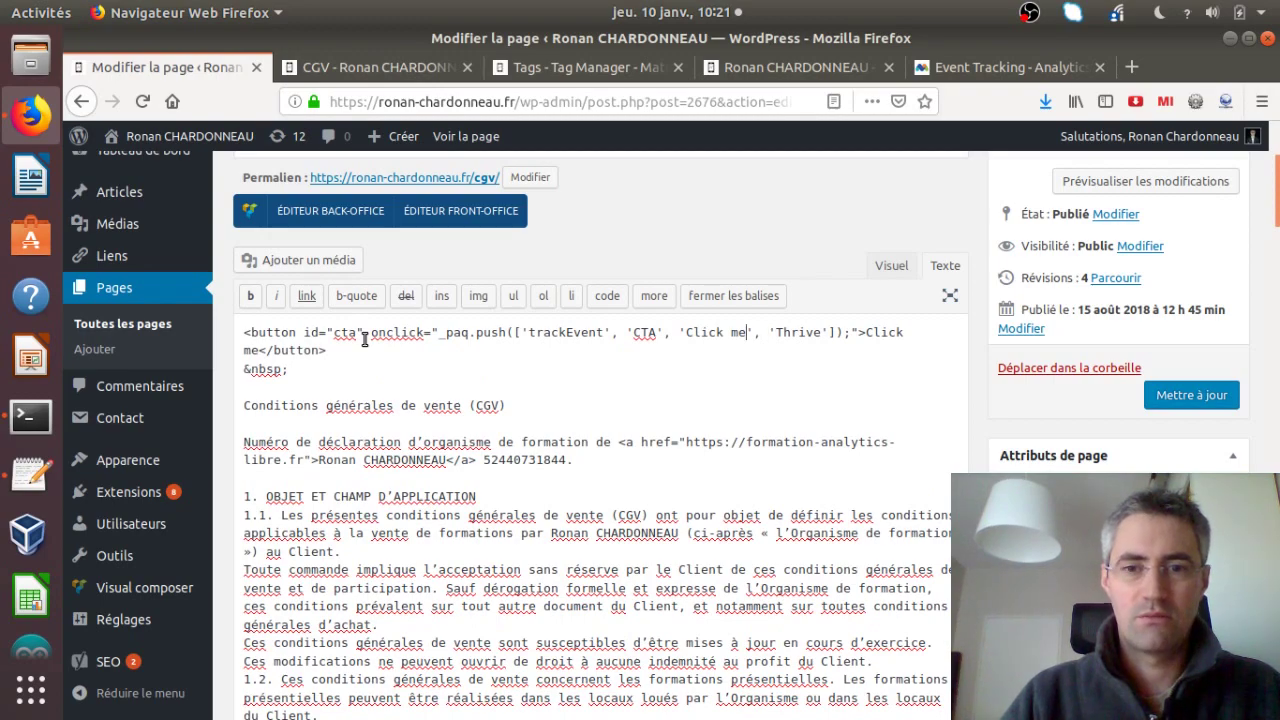
- Empty the event action in the button's tracking code and replace the event name 'Thrive' with 'Click me'
key(shift+Left)
key(shift+Left)
key(shift+Left)
key(shift+Left)
key(shift+Left)
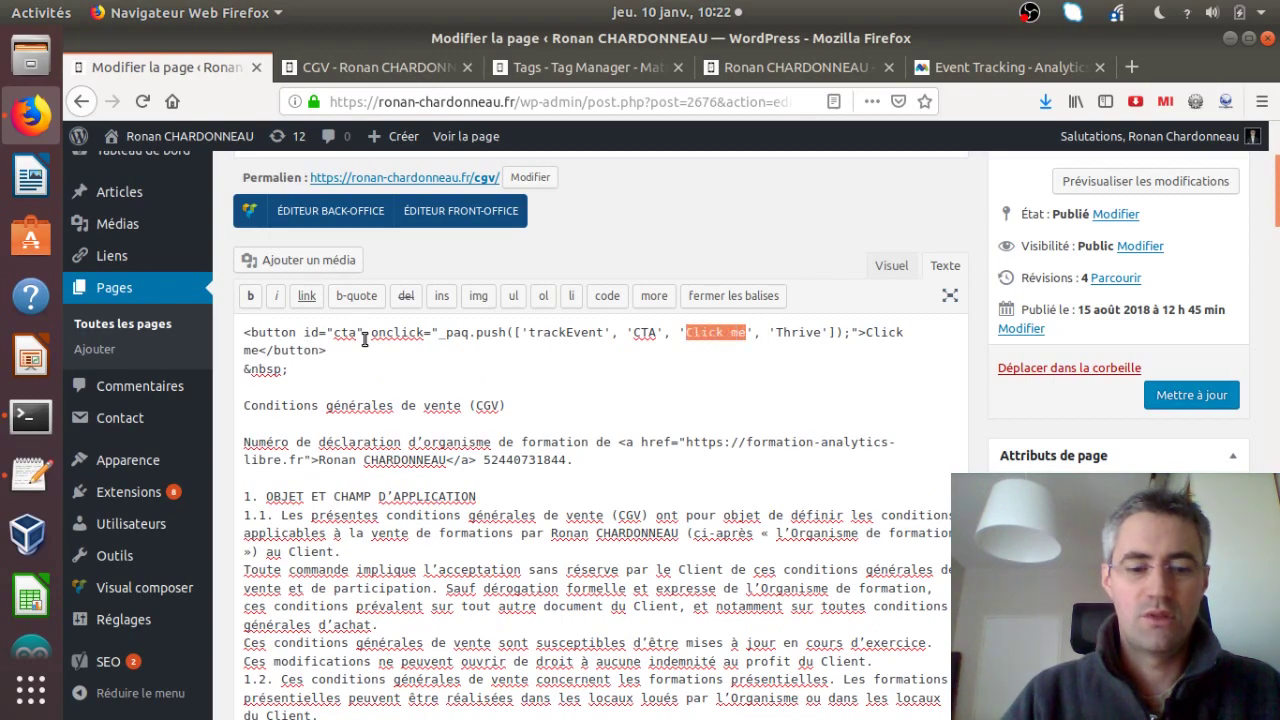
key(BackSpace)
key(Delete)
key(Delete)
key(Delete)
key(Delete)
key(Delete)
key(Delete)
text(Click me)
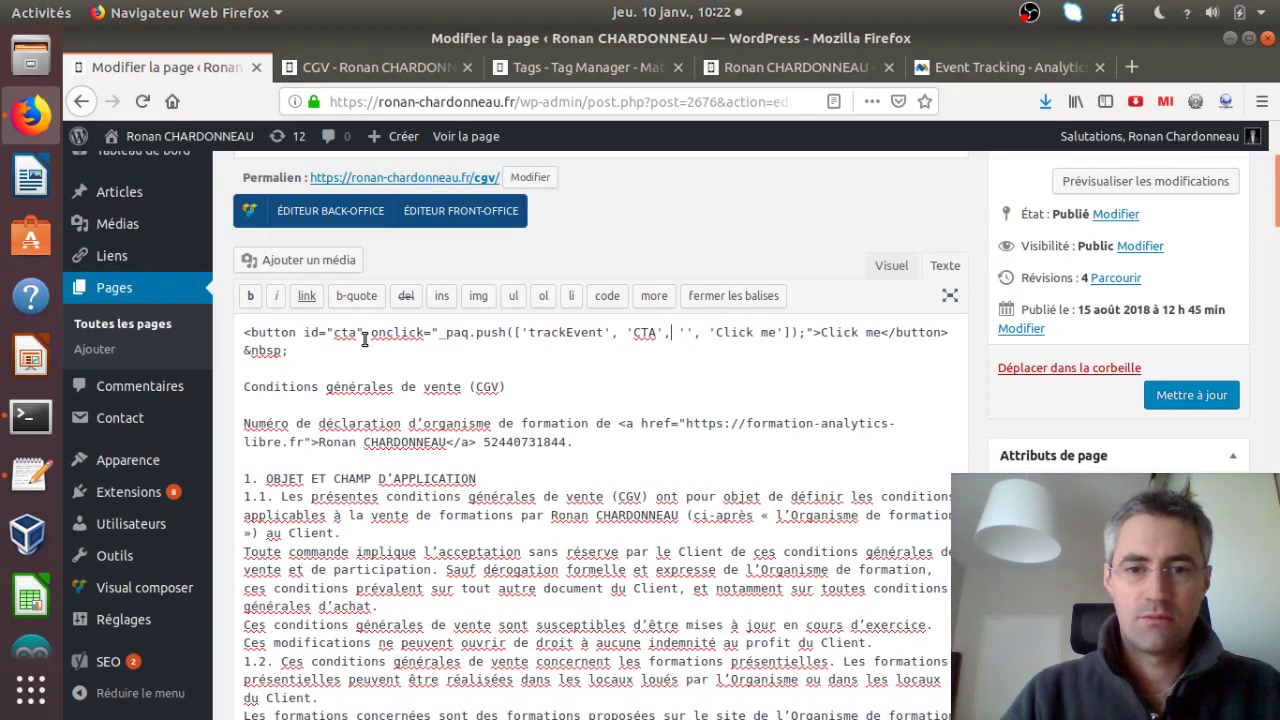
- Set the event action to 'CTA' and the event category to 'Button interaction' in the button's tracking code
key(BackSpace)
key(BackSpace)
key(BackSpace)
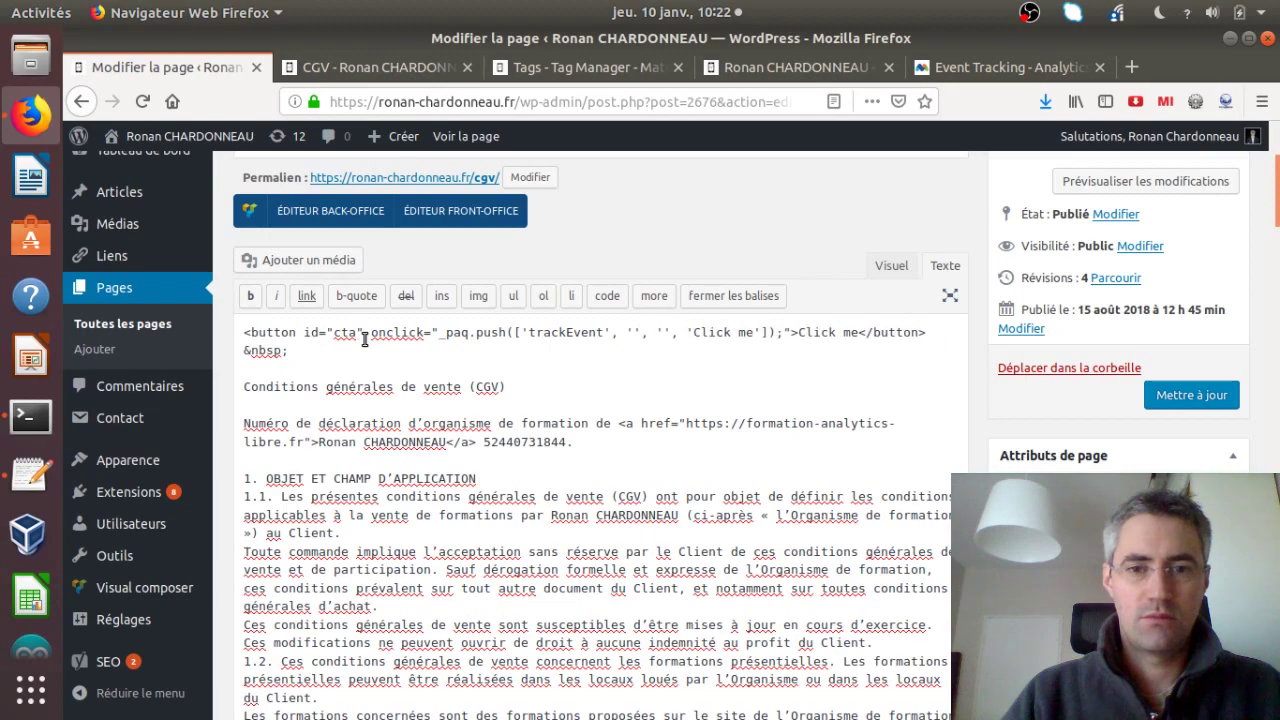
text(CTA)
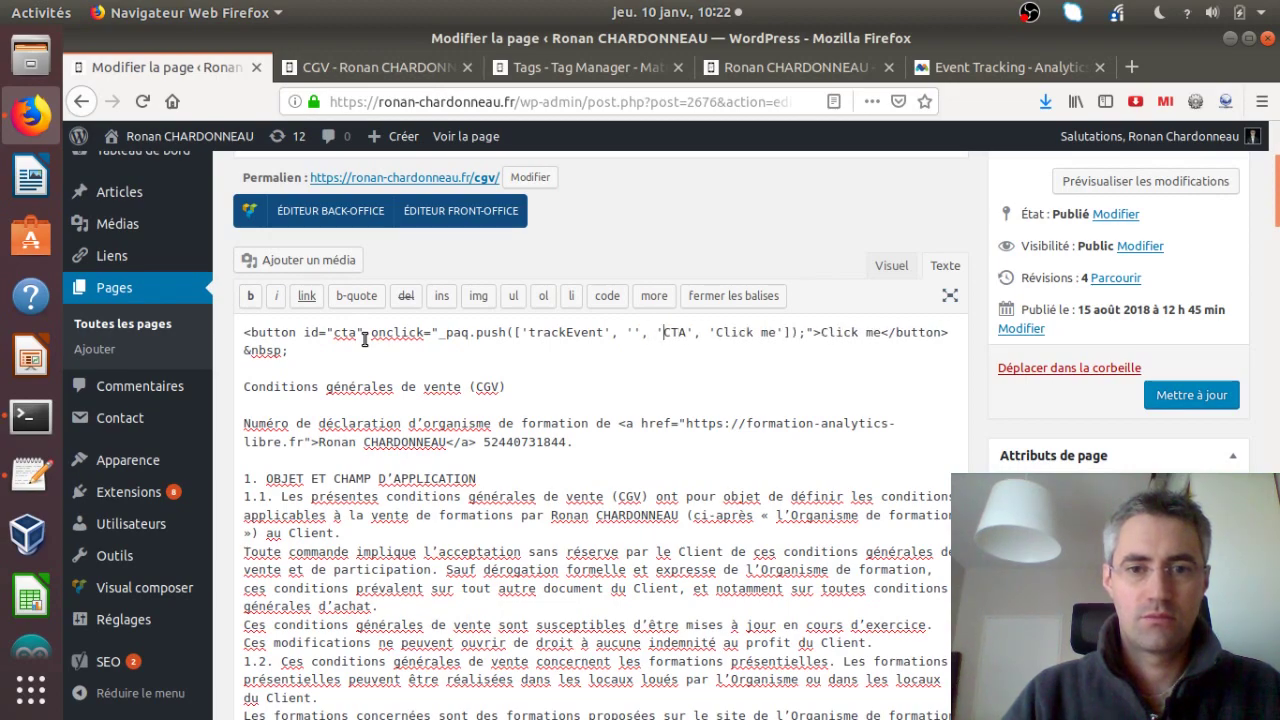
text(Button in)
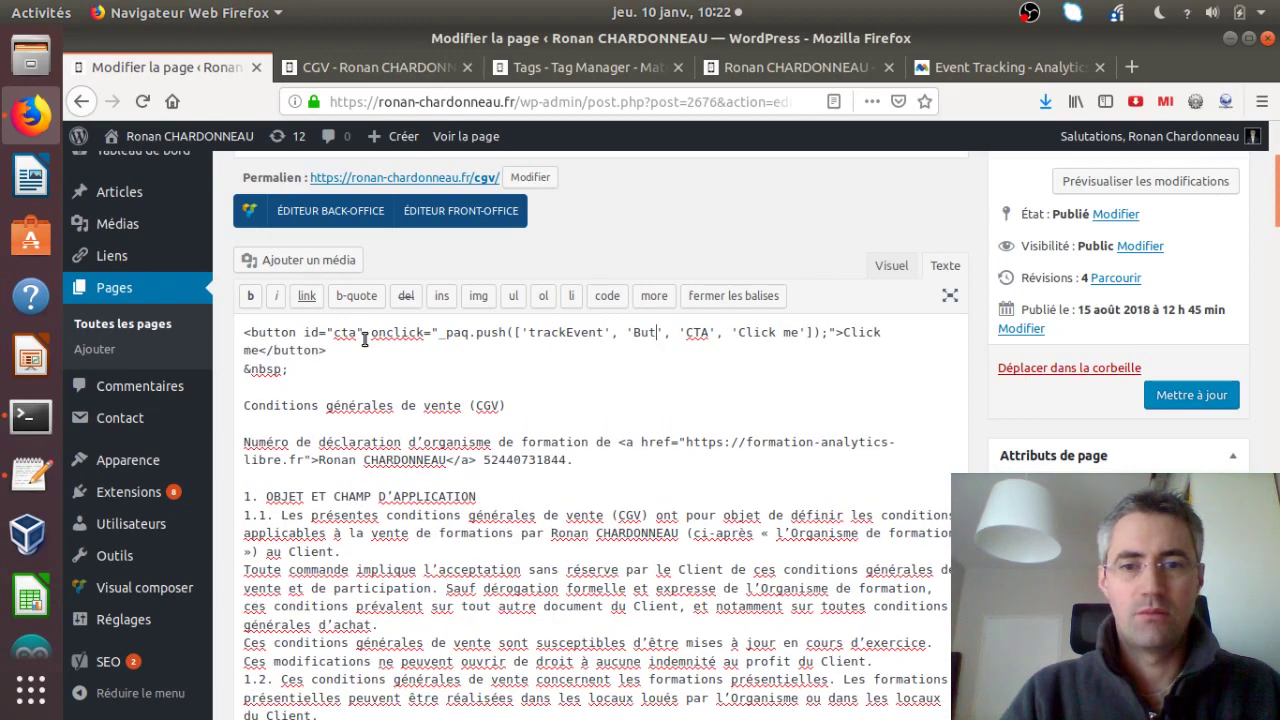
text(teraction)
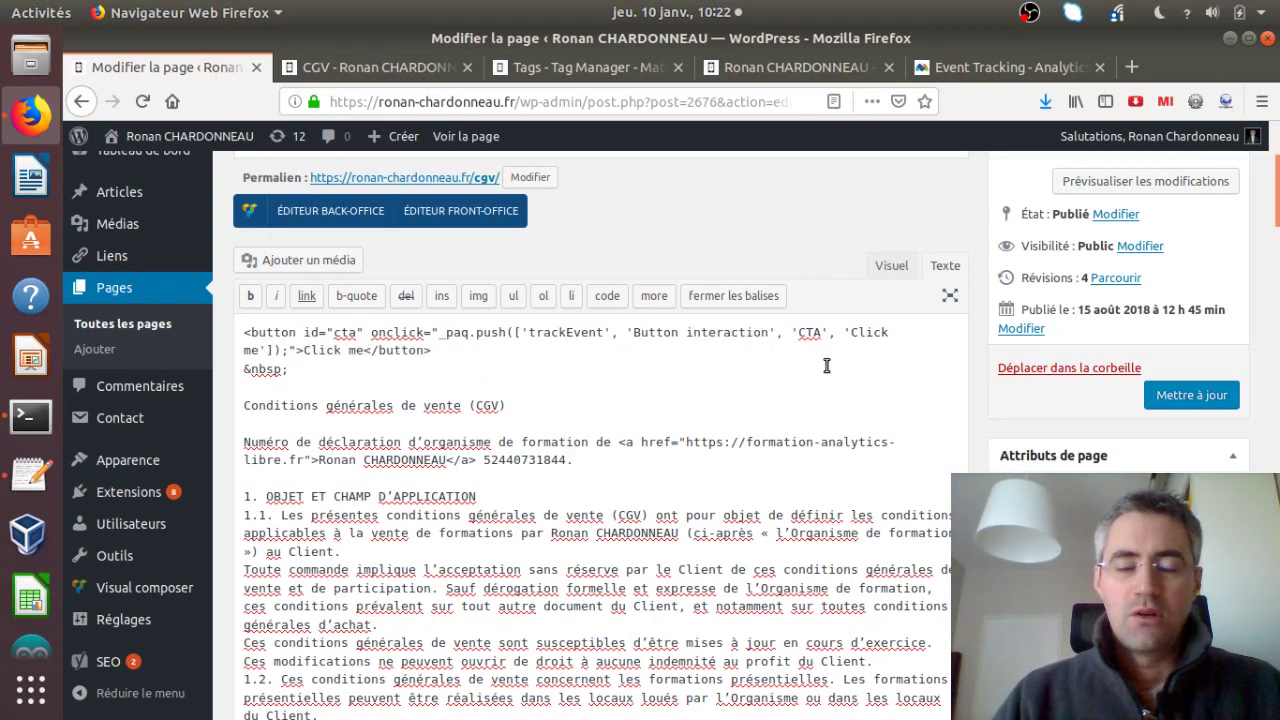
drag(799, 333, 815, 333)
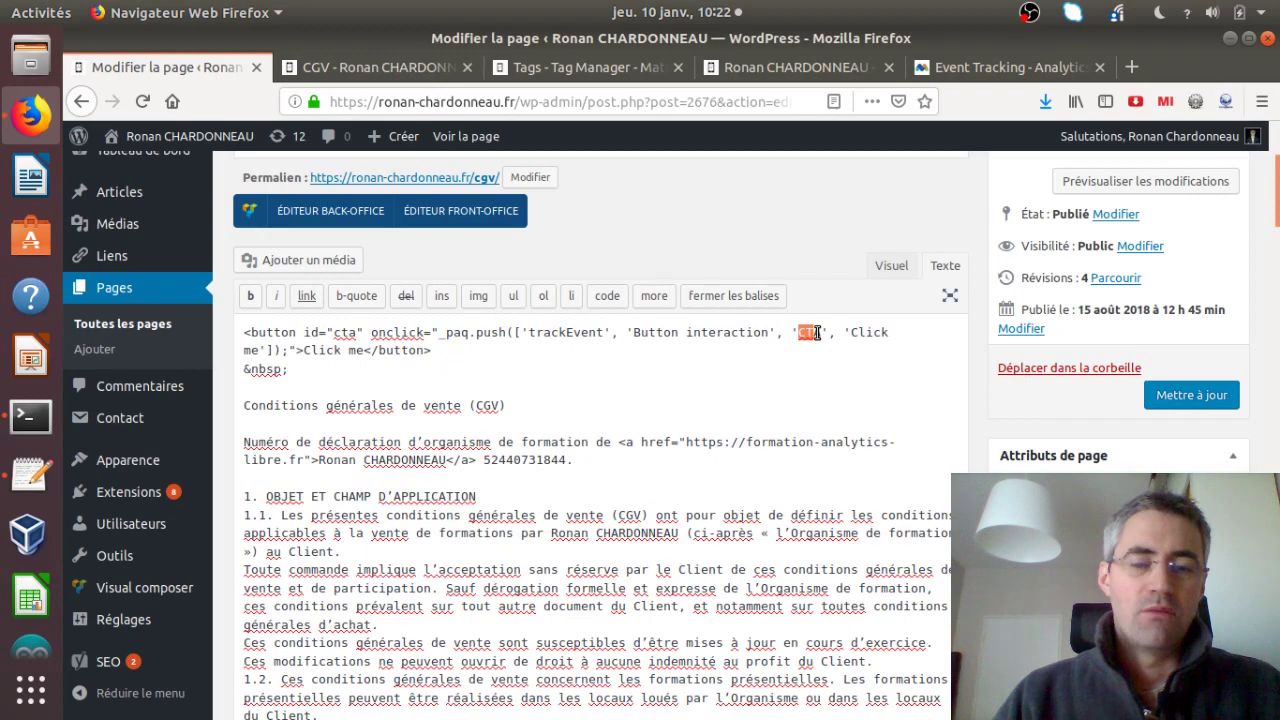
click(817, 333)
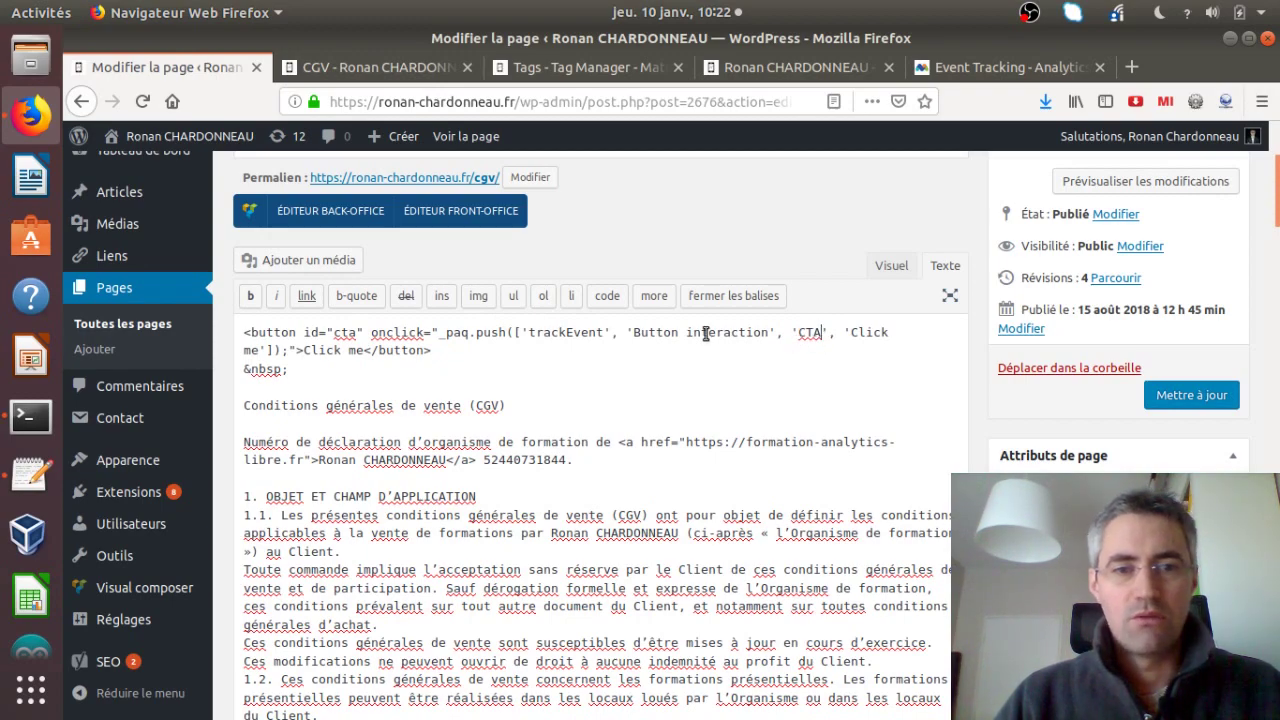
- Review the trackEvent category, action and name example in the Matomo documentation and return to the CGV page editor
click(942, 66)
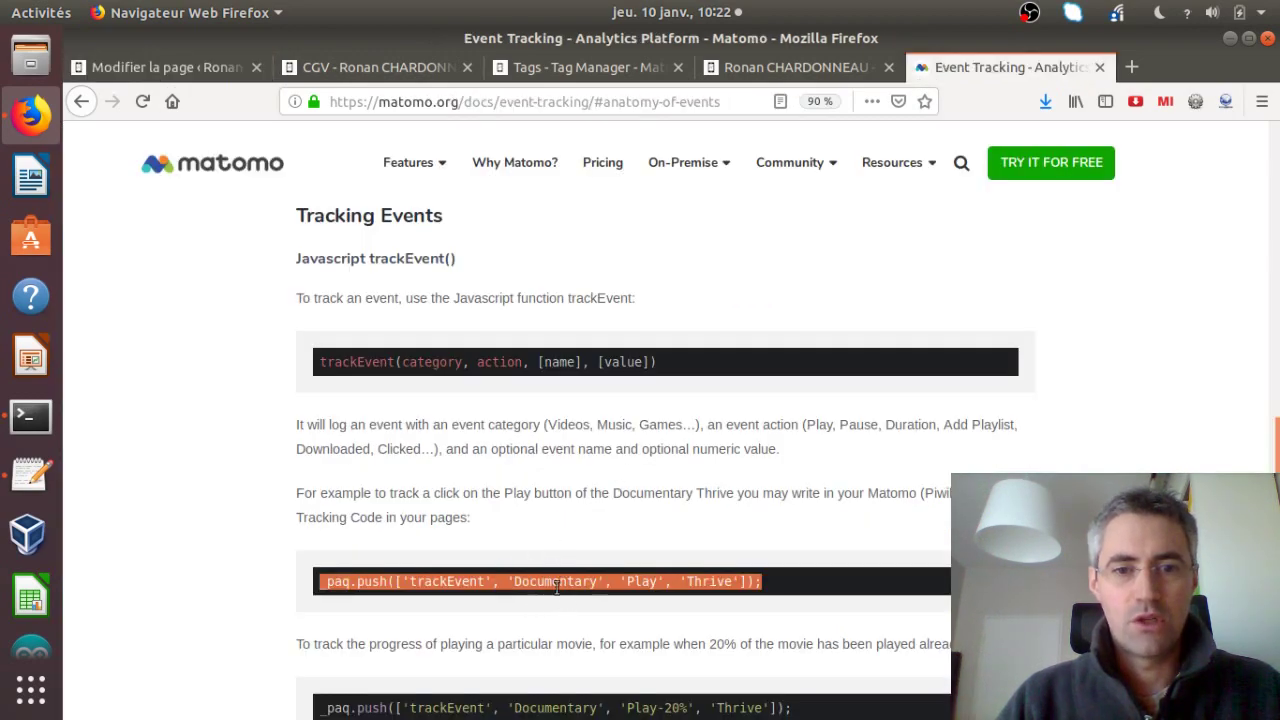
click(634, 585)
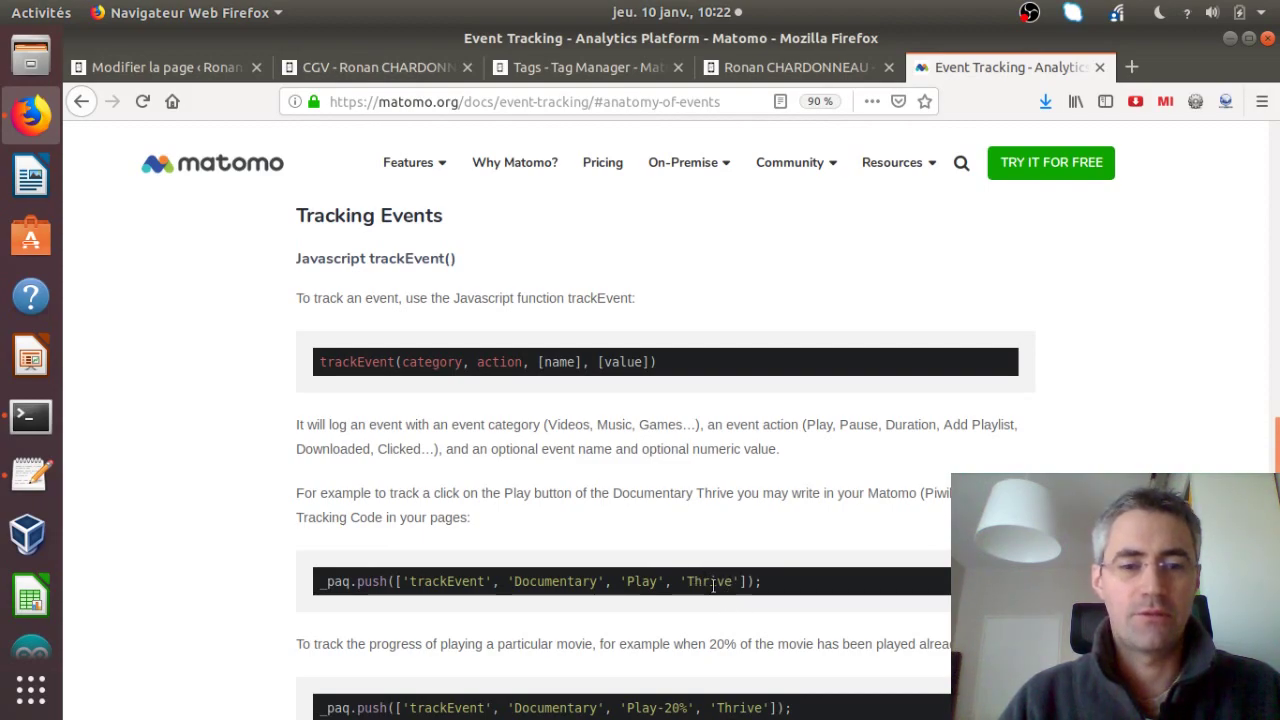
click(748, 64)
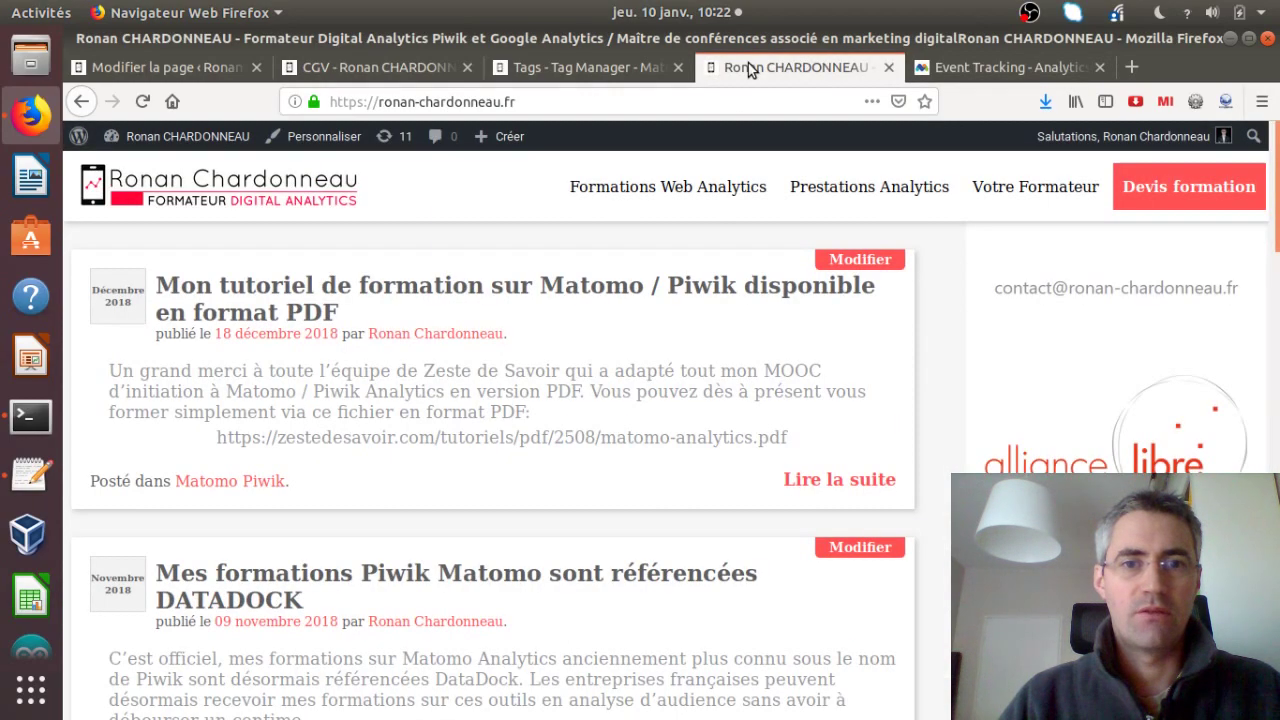
click(618, 64)
click(400, 70)
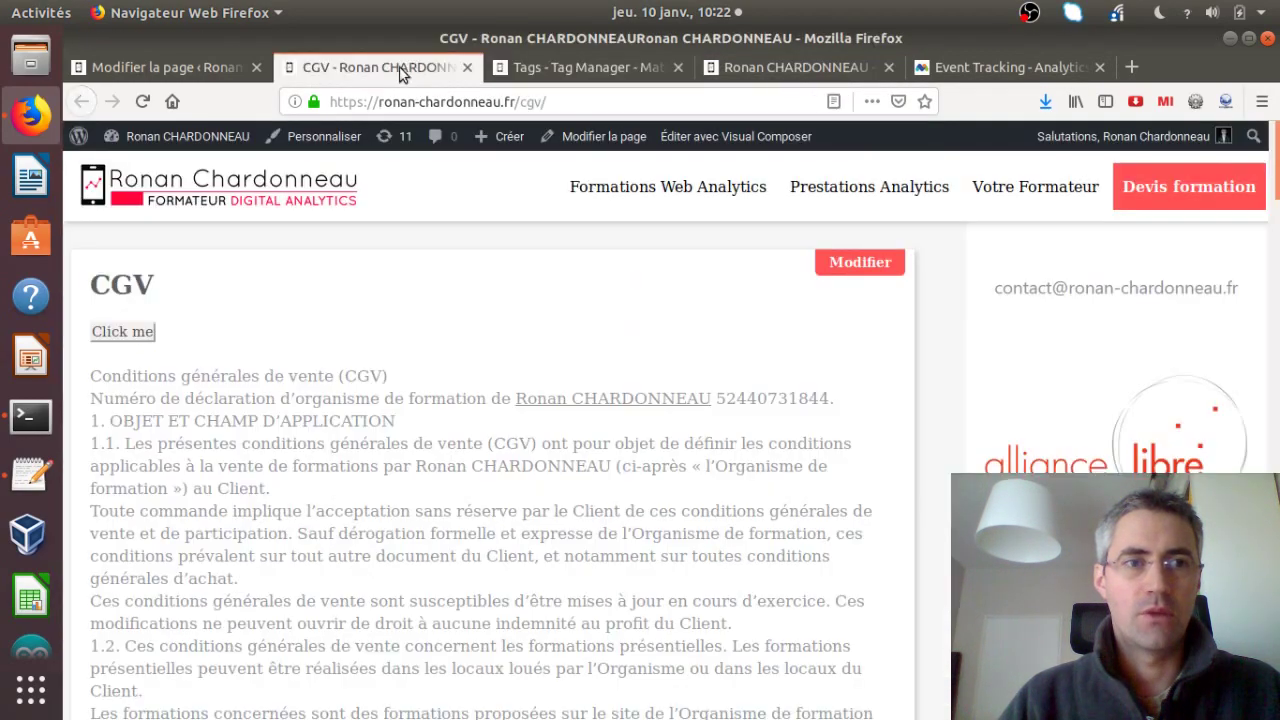
click(203, 57)
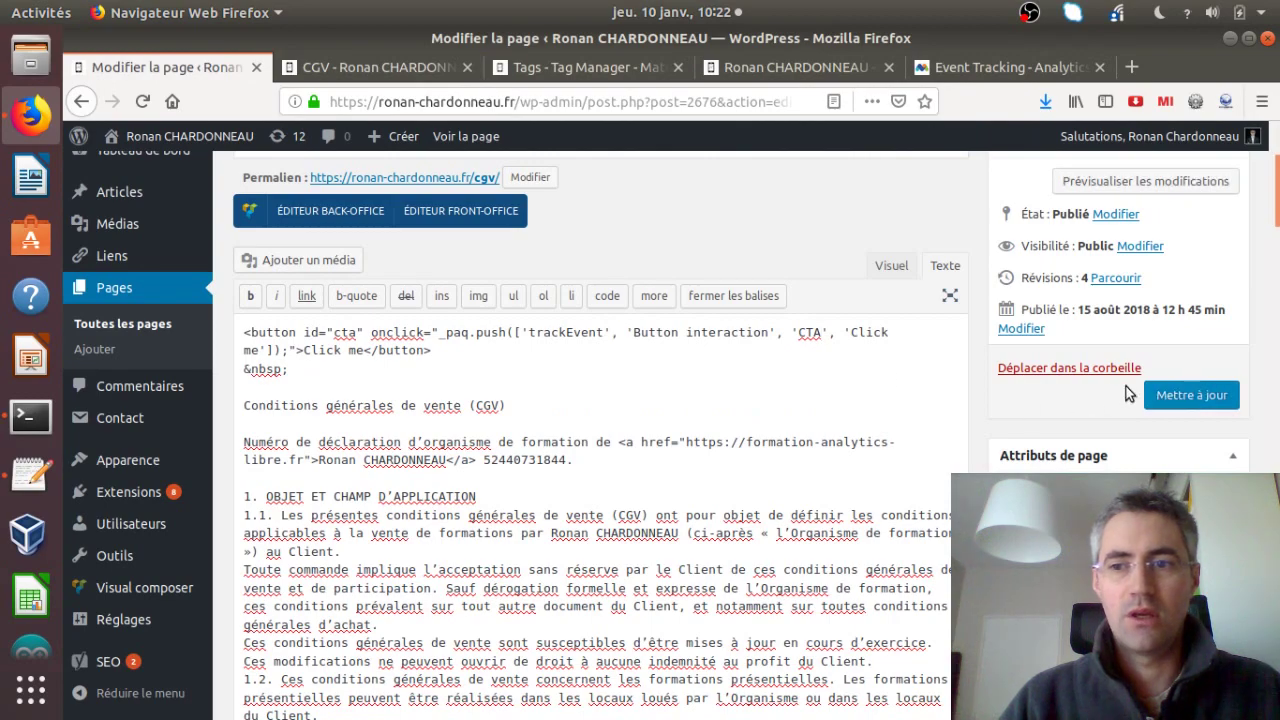
- Update the CGV page and open its published version in a new tab
click(1151, 391)
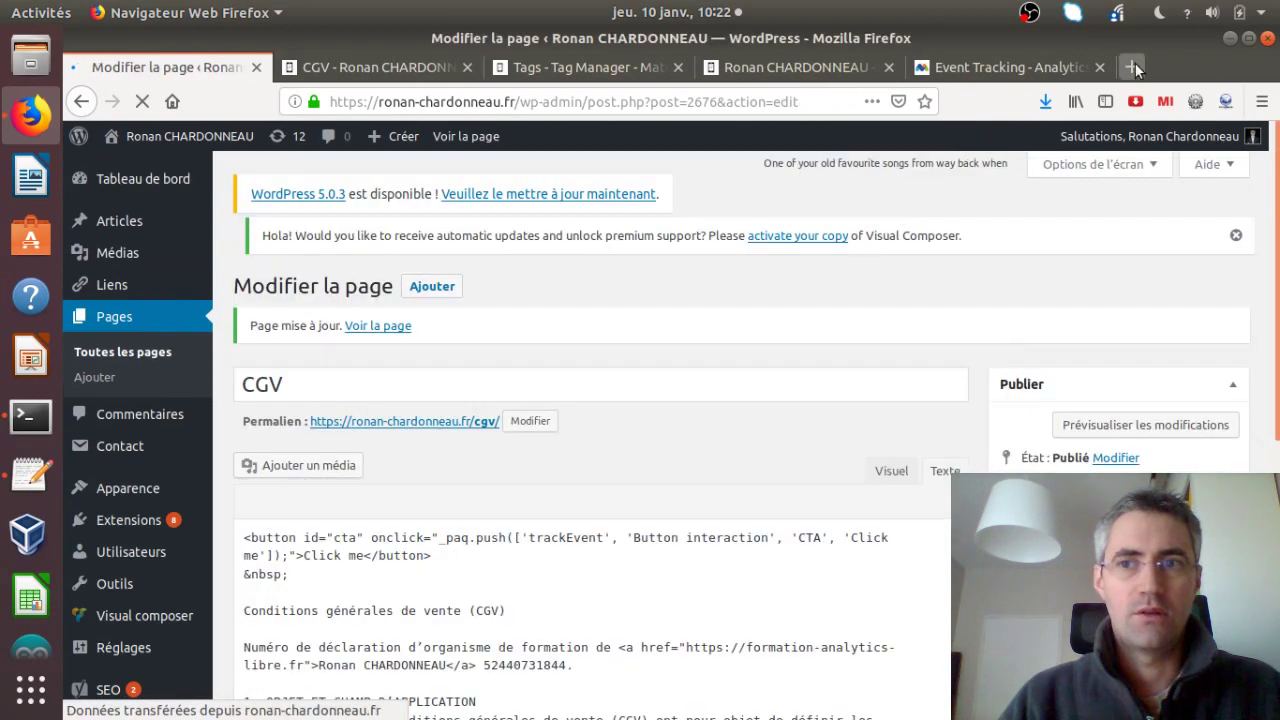
click(1135, 66)
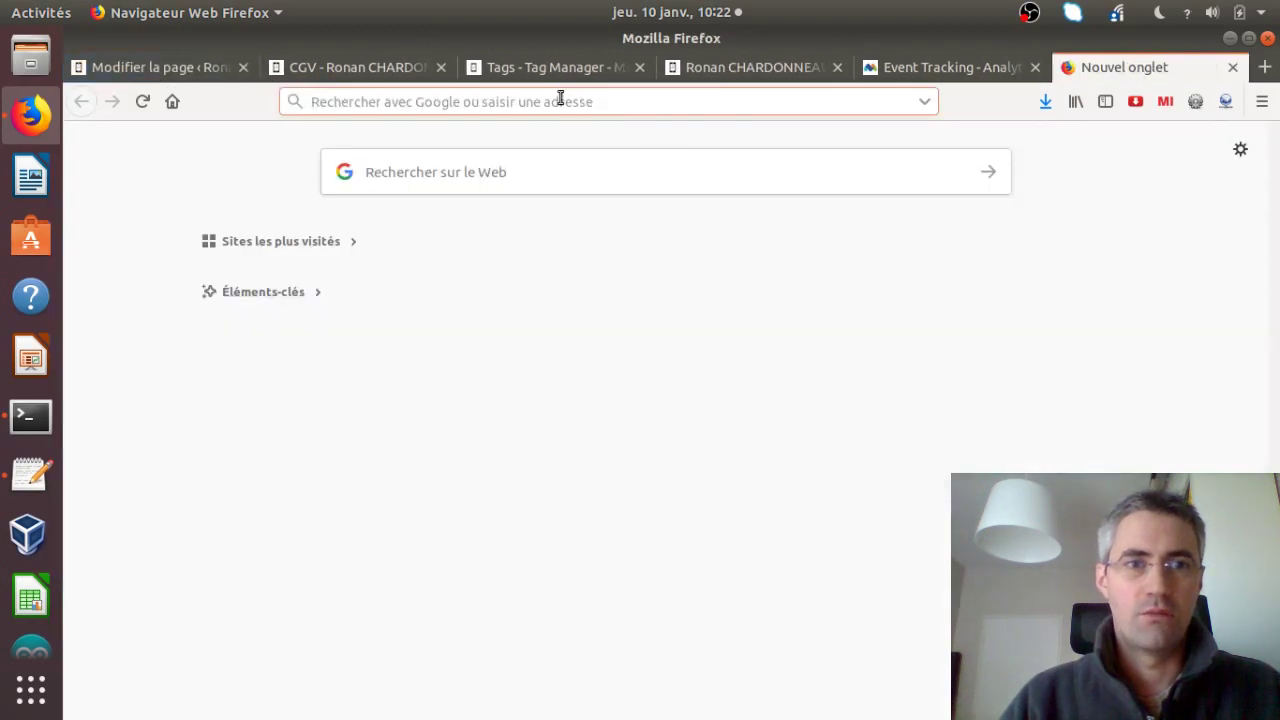
click(188, 68)
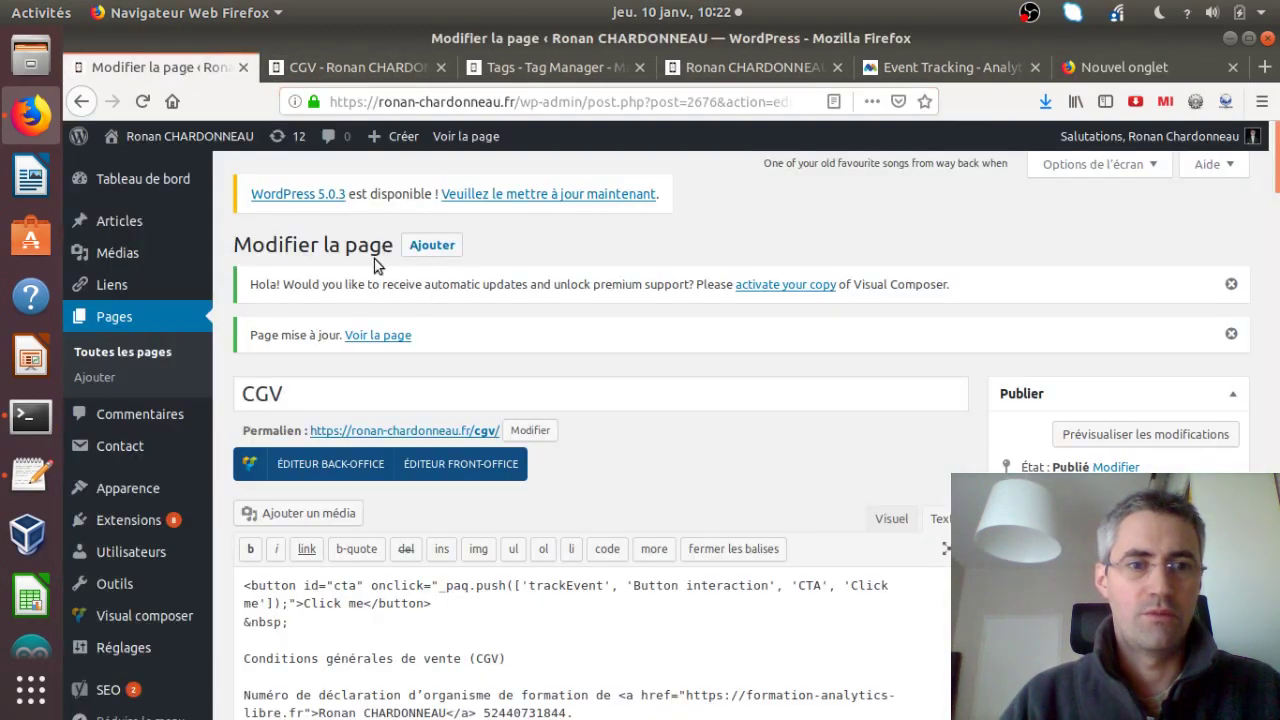
middle_click(356, 337)
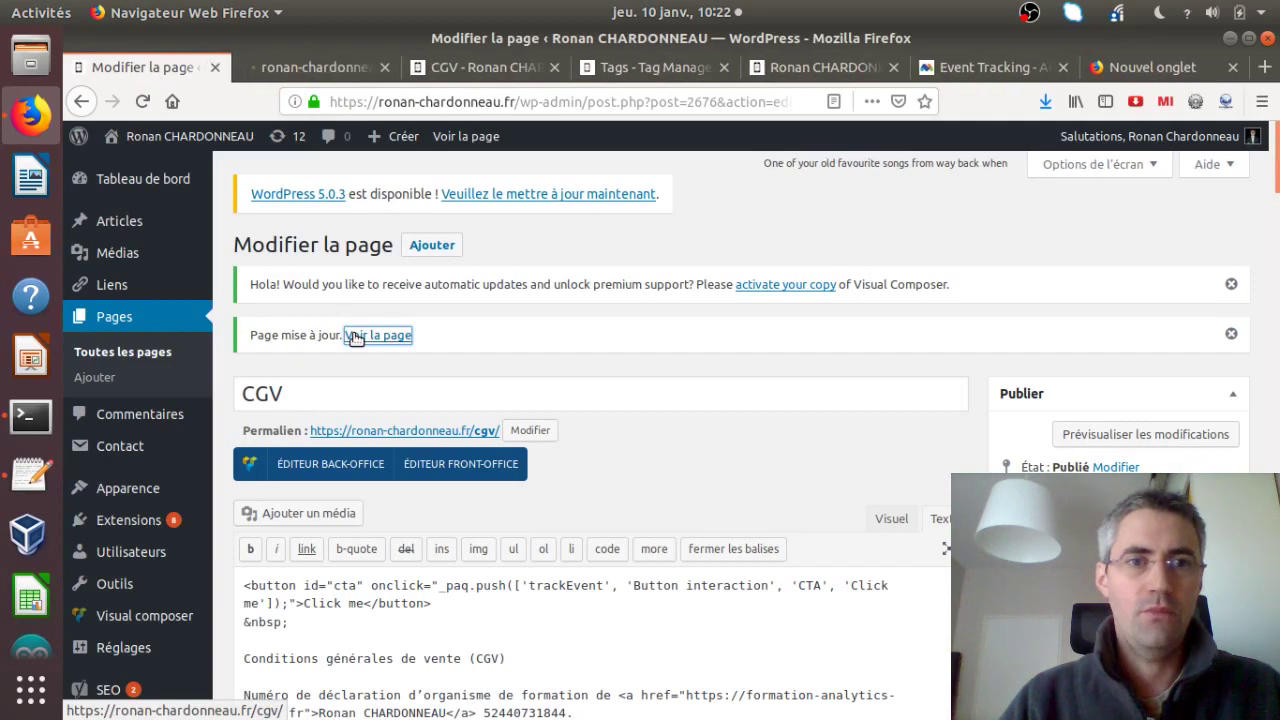
- Switch to Matomo, close the container's install code and open the visitor log for 2019-01-10
click(627, 71)
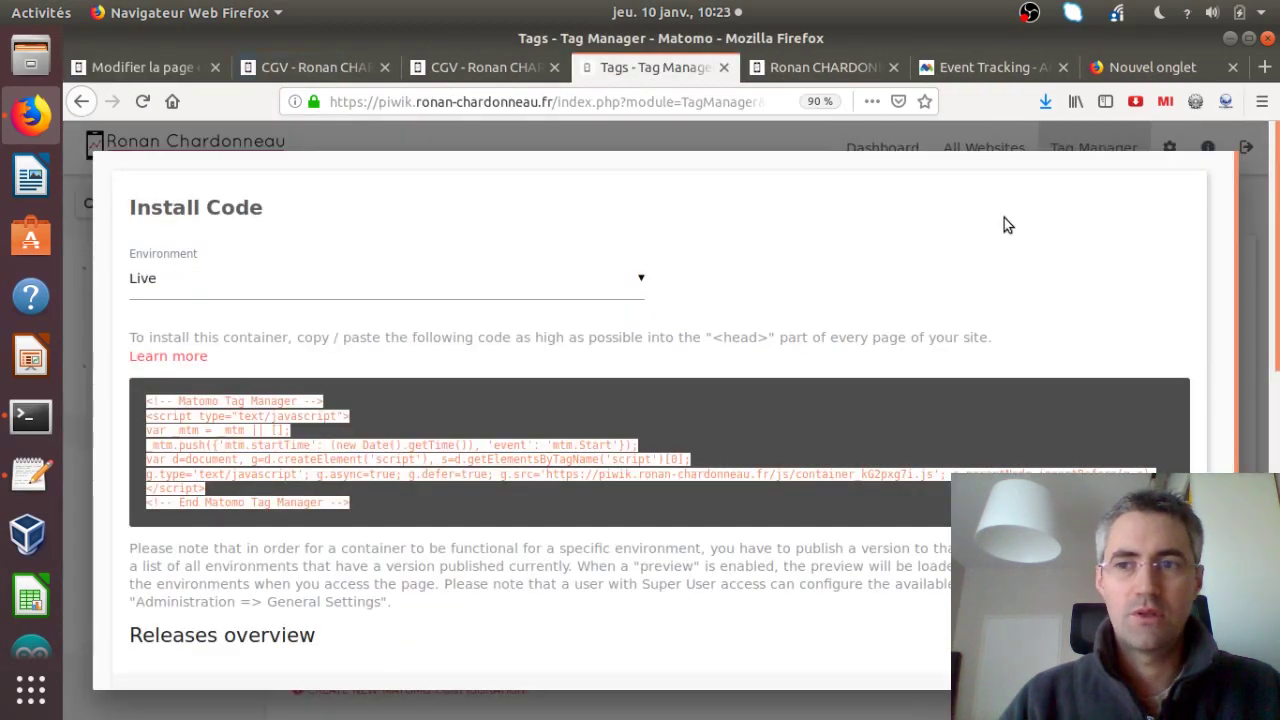
click(1260, 222)
click(885, 143)
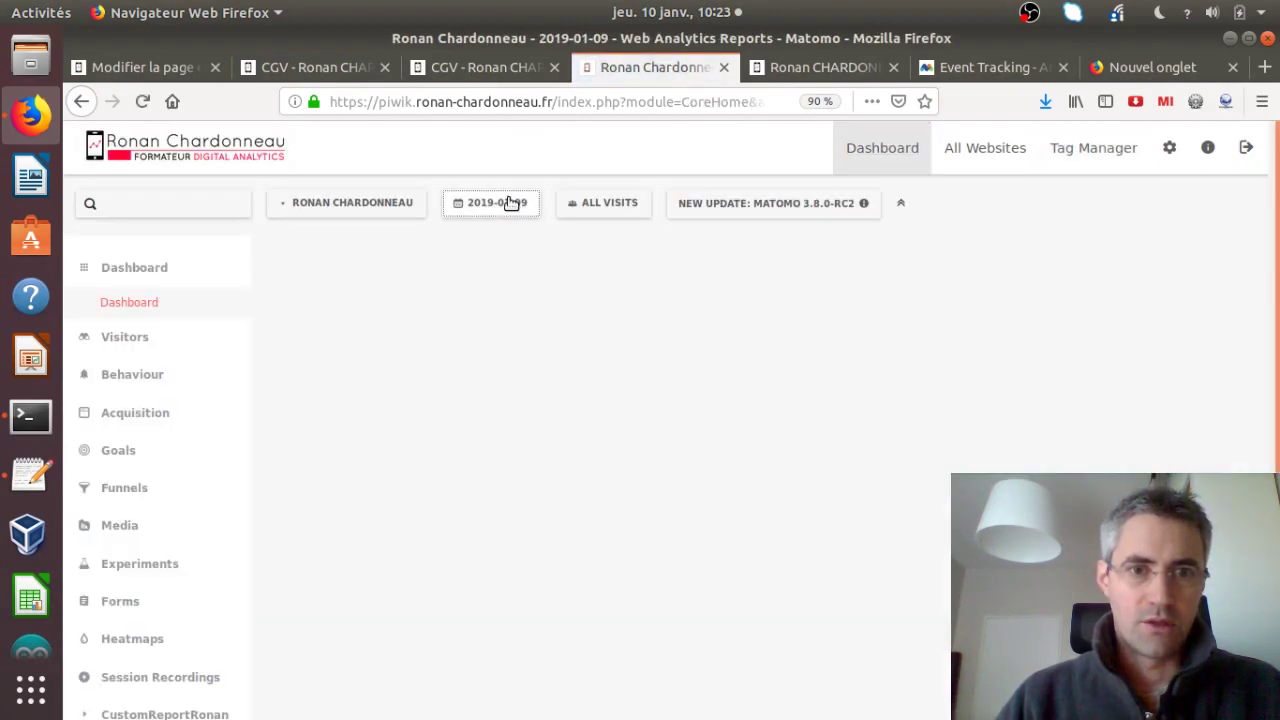
click(508, 202)
click(523, 301)
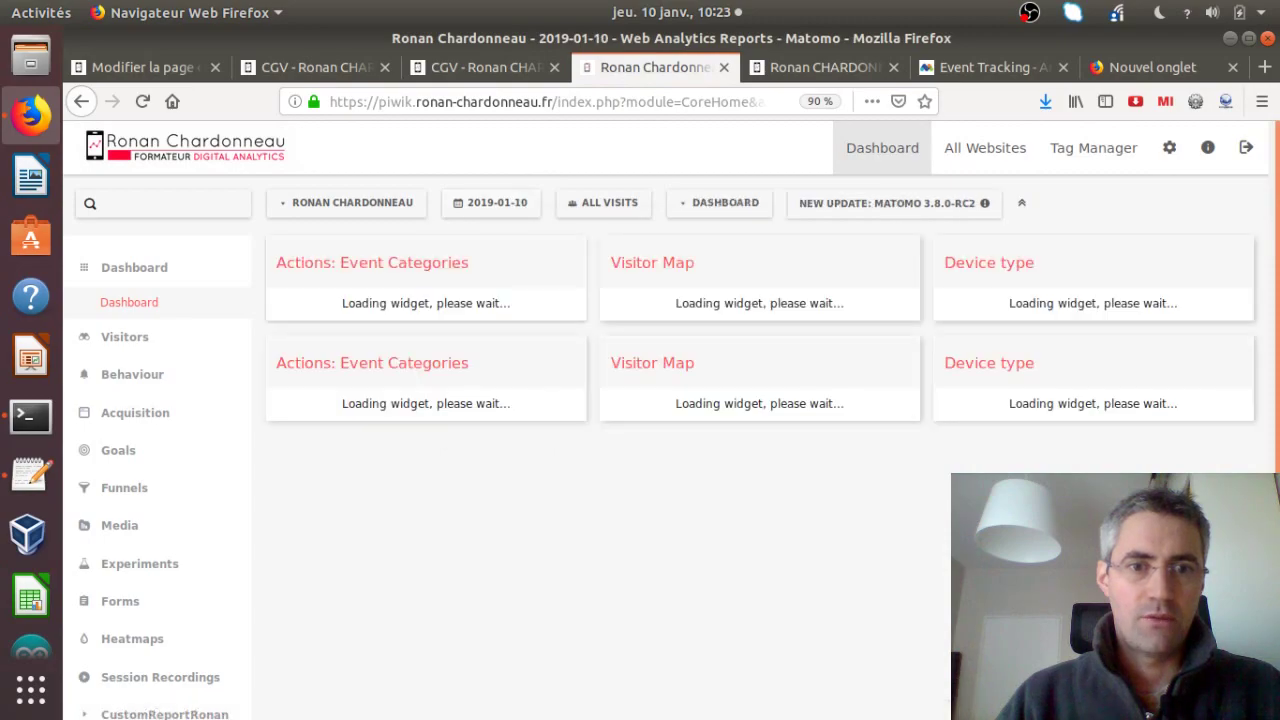
click(178, 350)
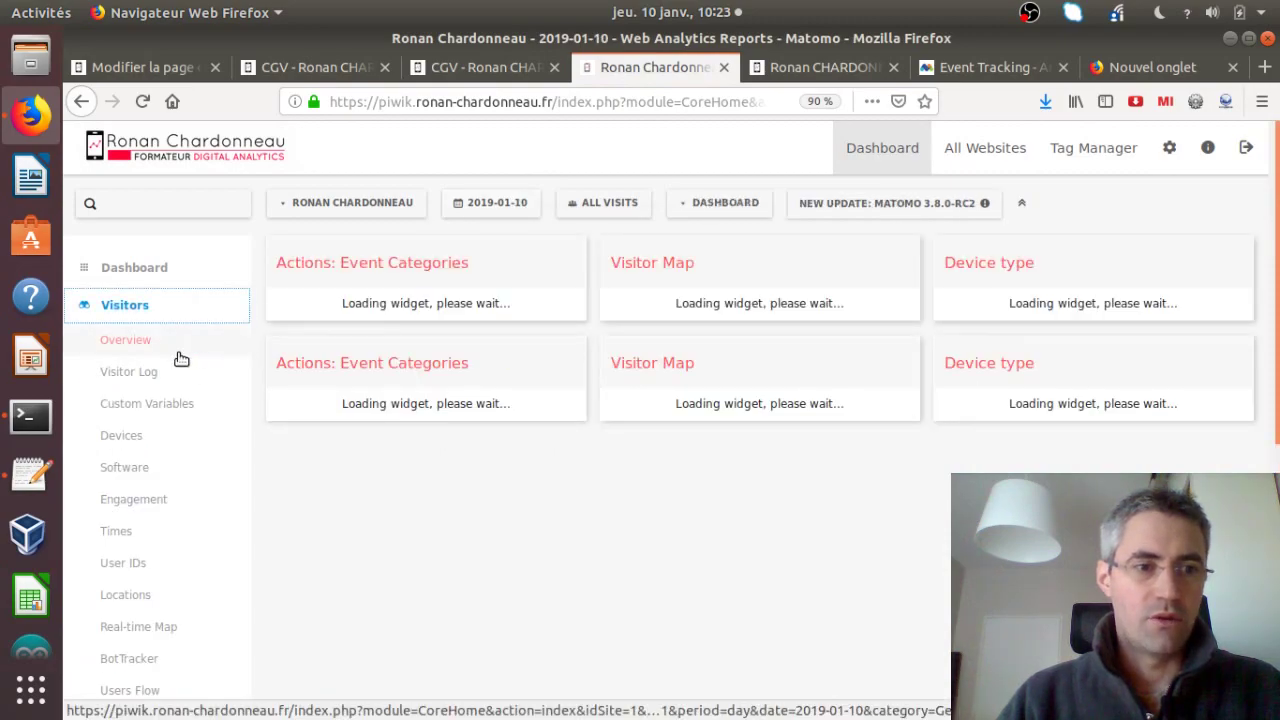
click(146, 376)
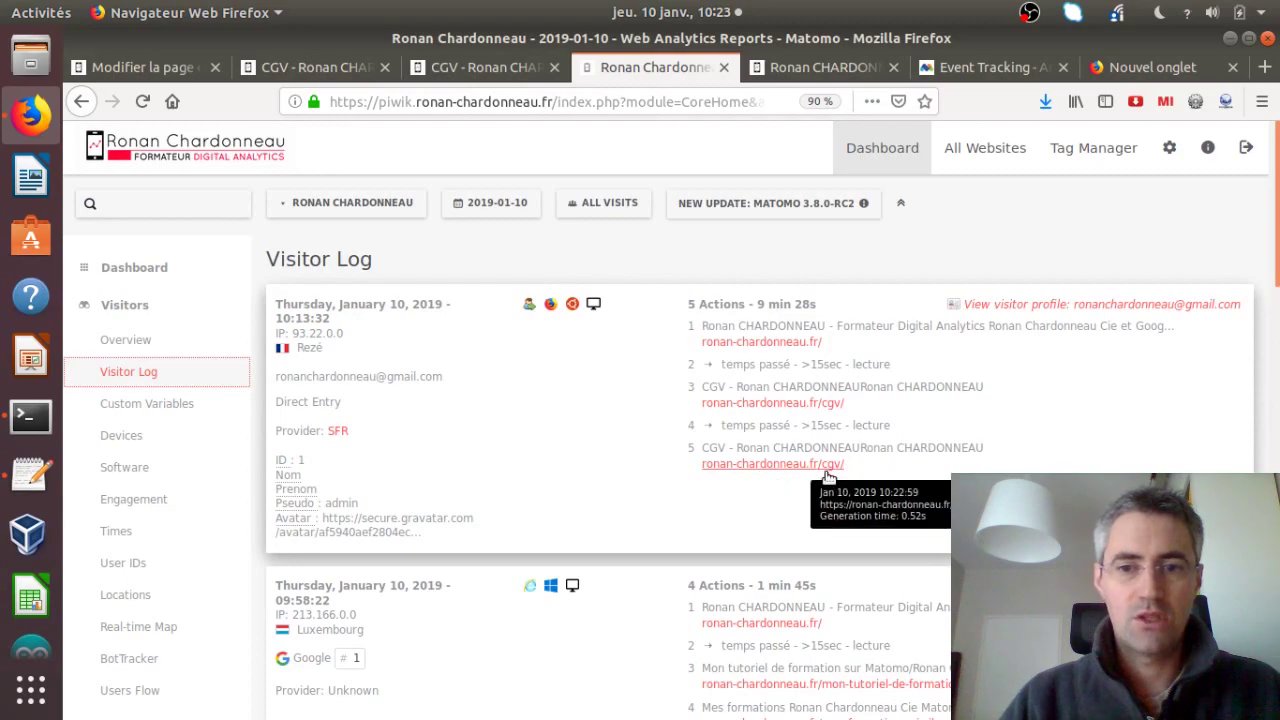
- Test the "Click me" button on the published CGV page and open the browser's developer console there
click(443, 66)
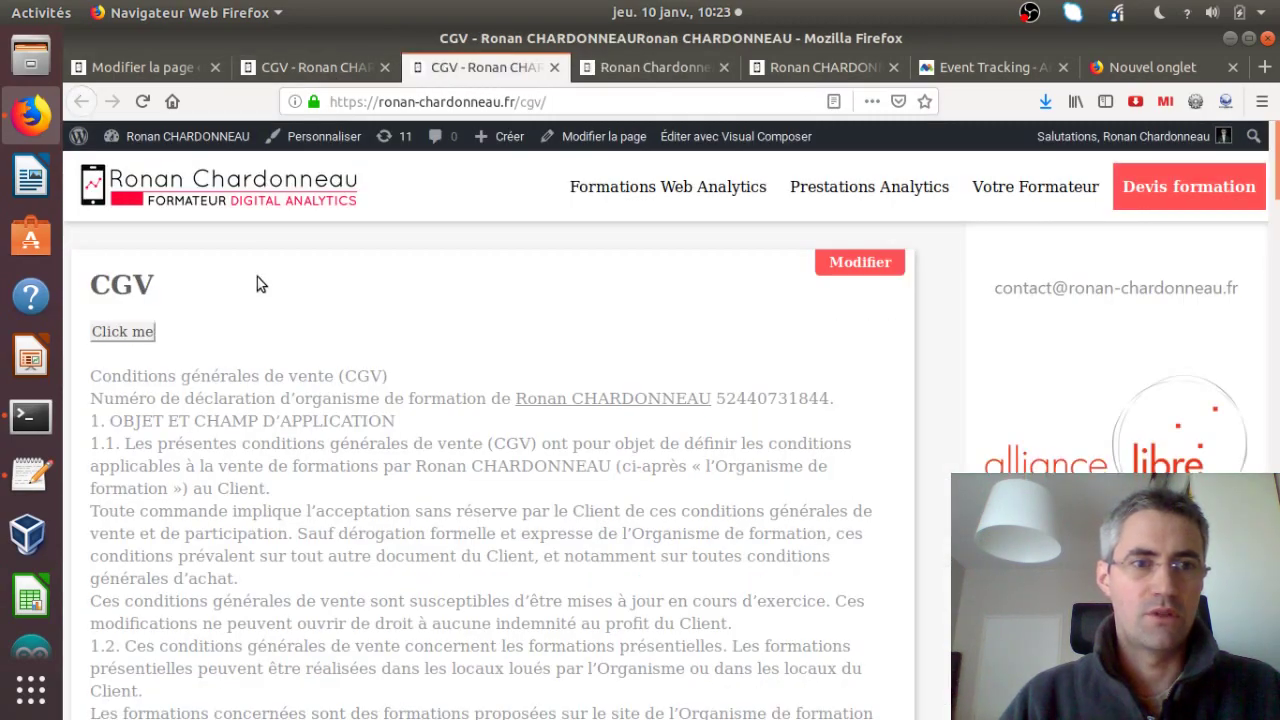
click(138, 332)
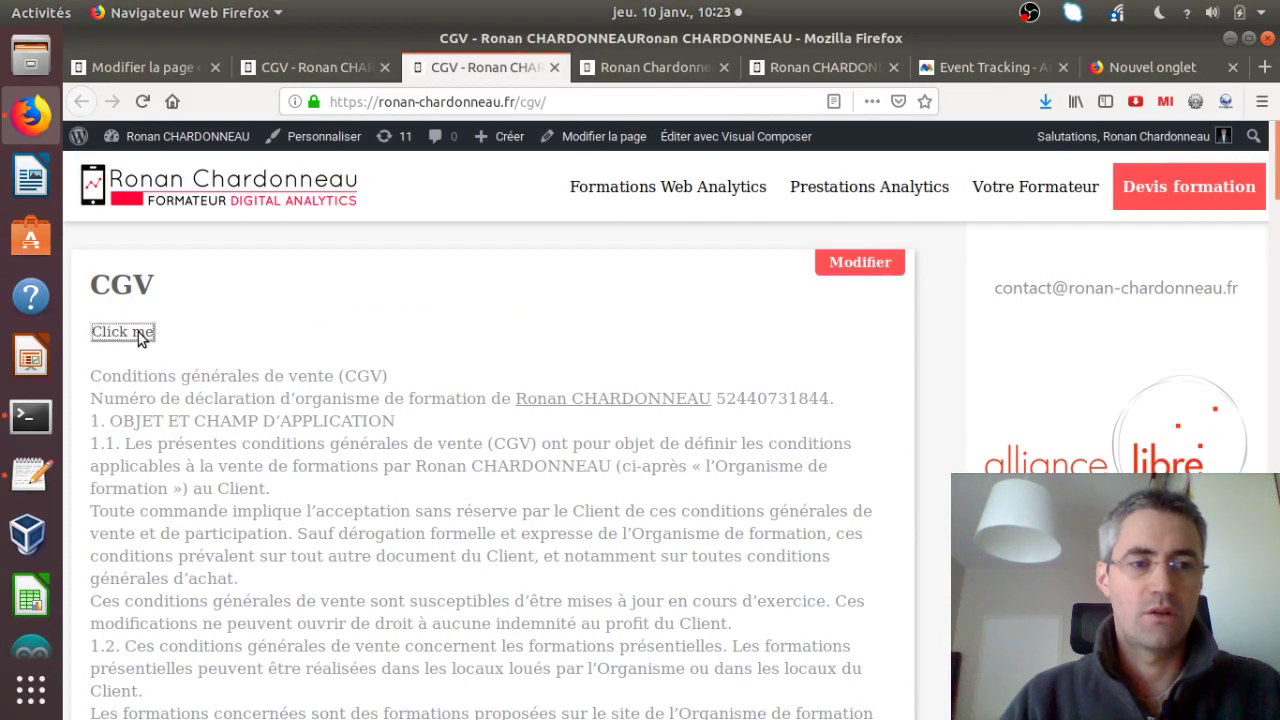
right_click(383, 401)
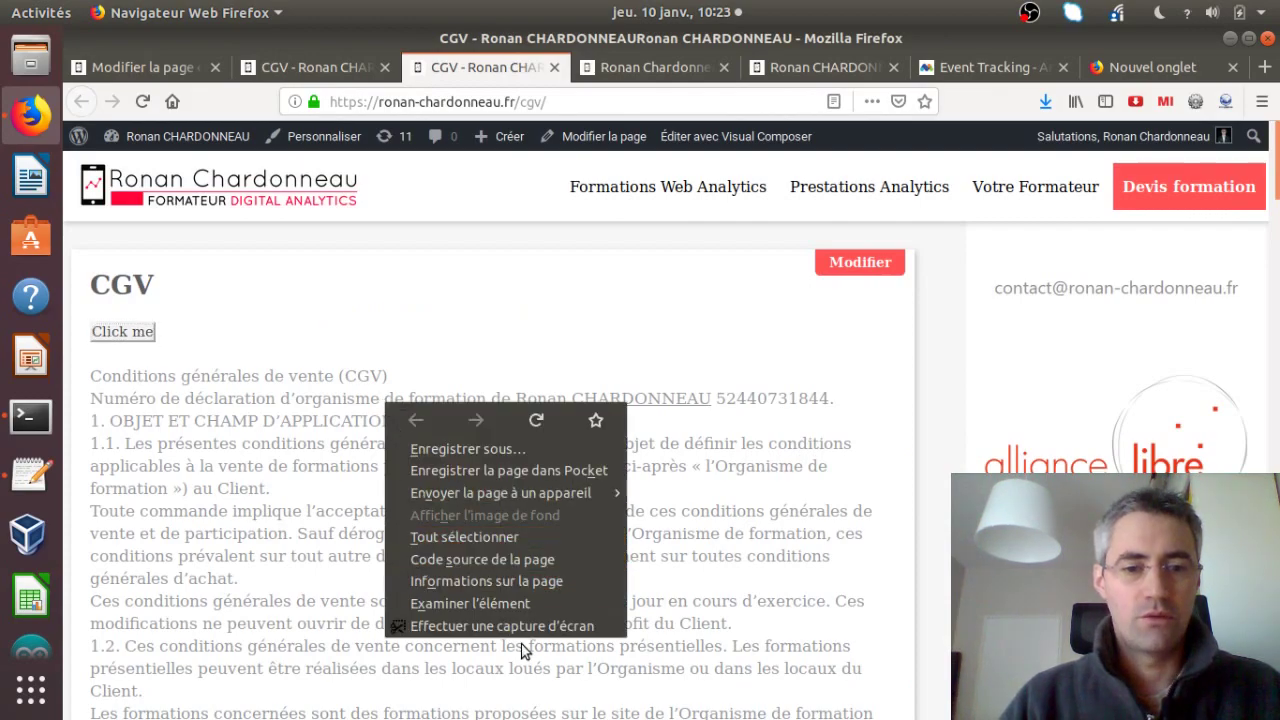
click(484, 603)
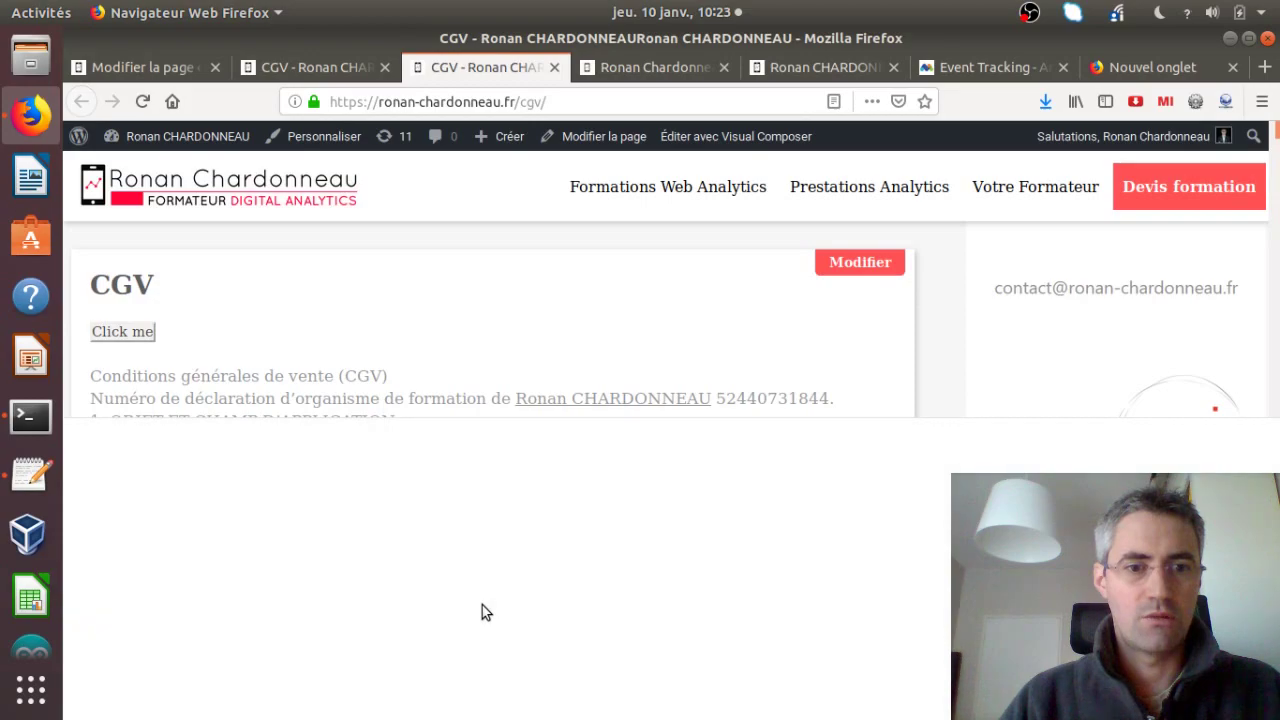
click(260, 433)
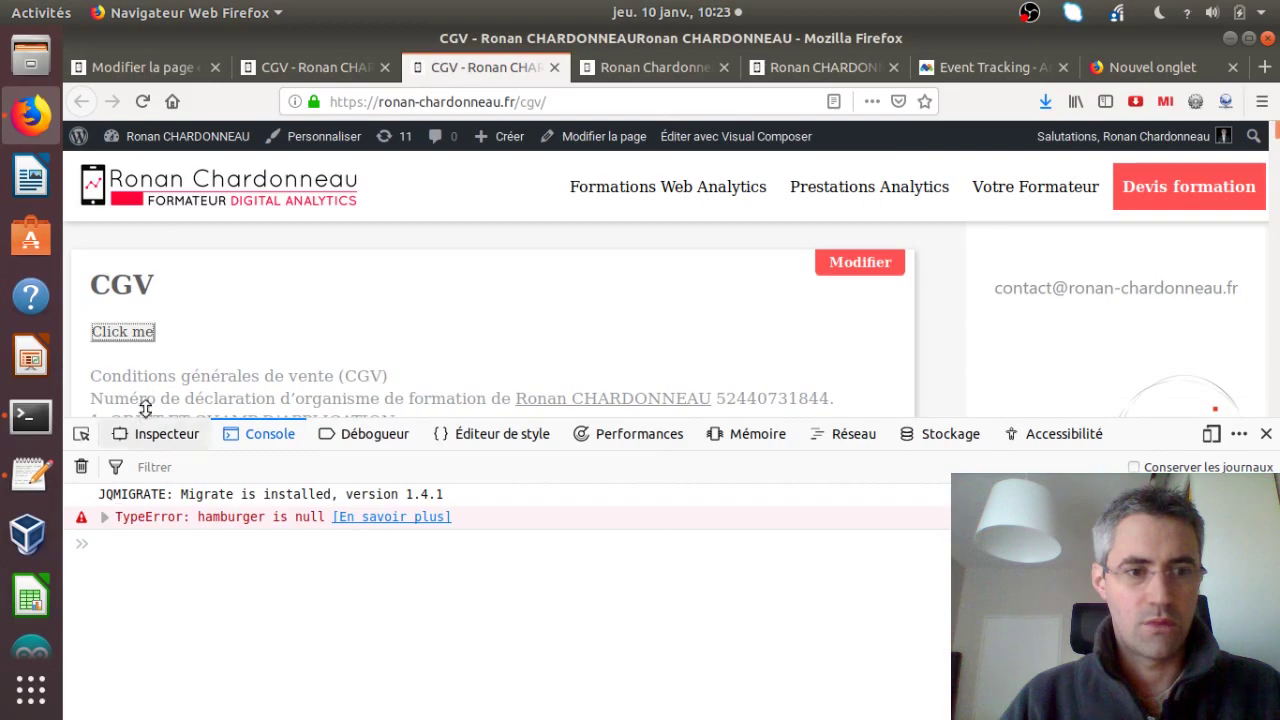
- Reload the CGV page to trigger its "Click me" button again, and refresh the Matomo visitor log to check for the event
click(144, 111)
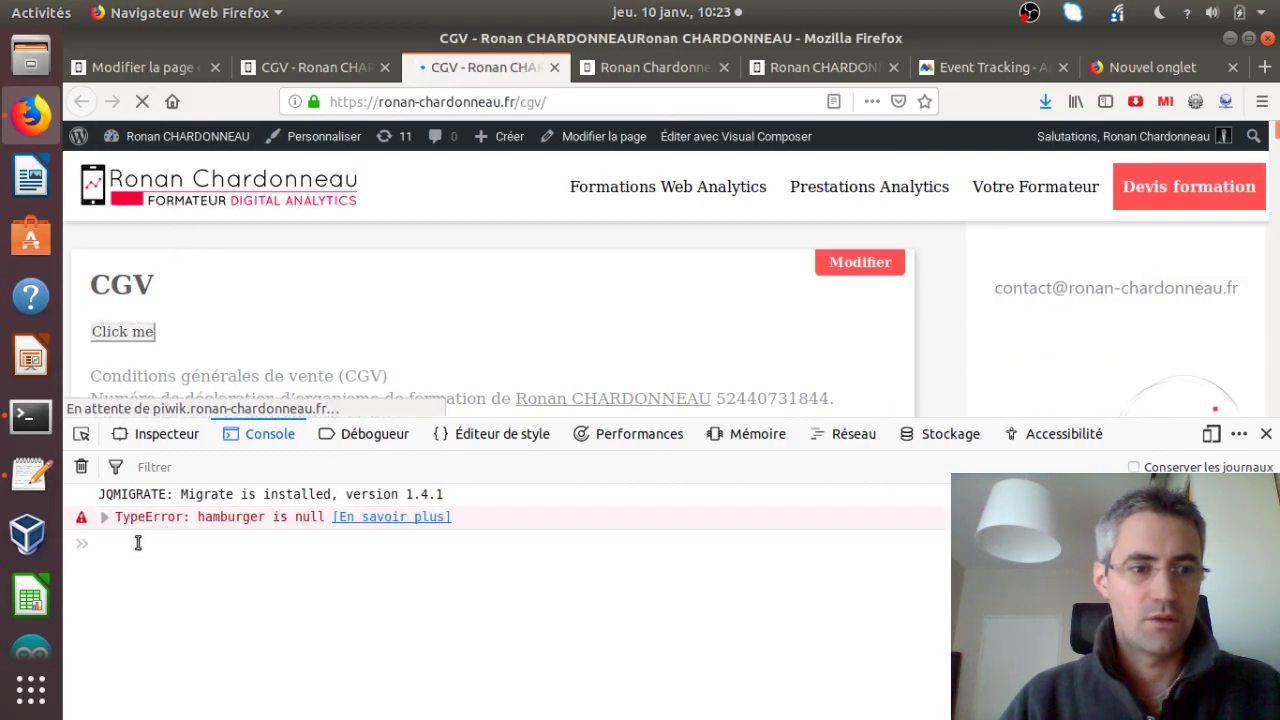
click(132, 343)
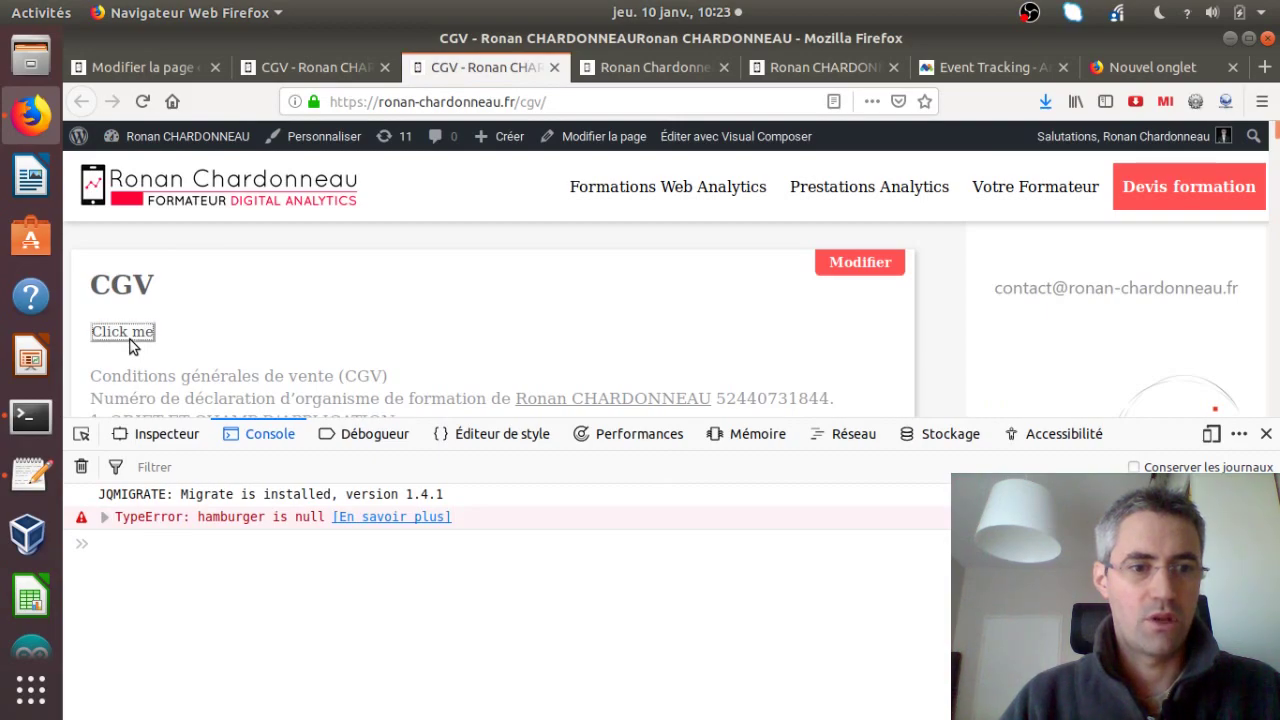
click(99, 528)
click(104, 518)
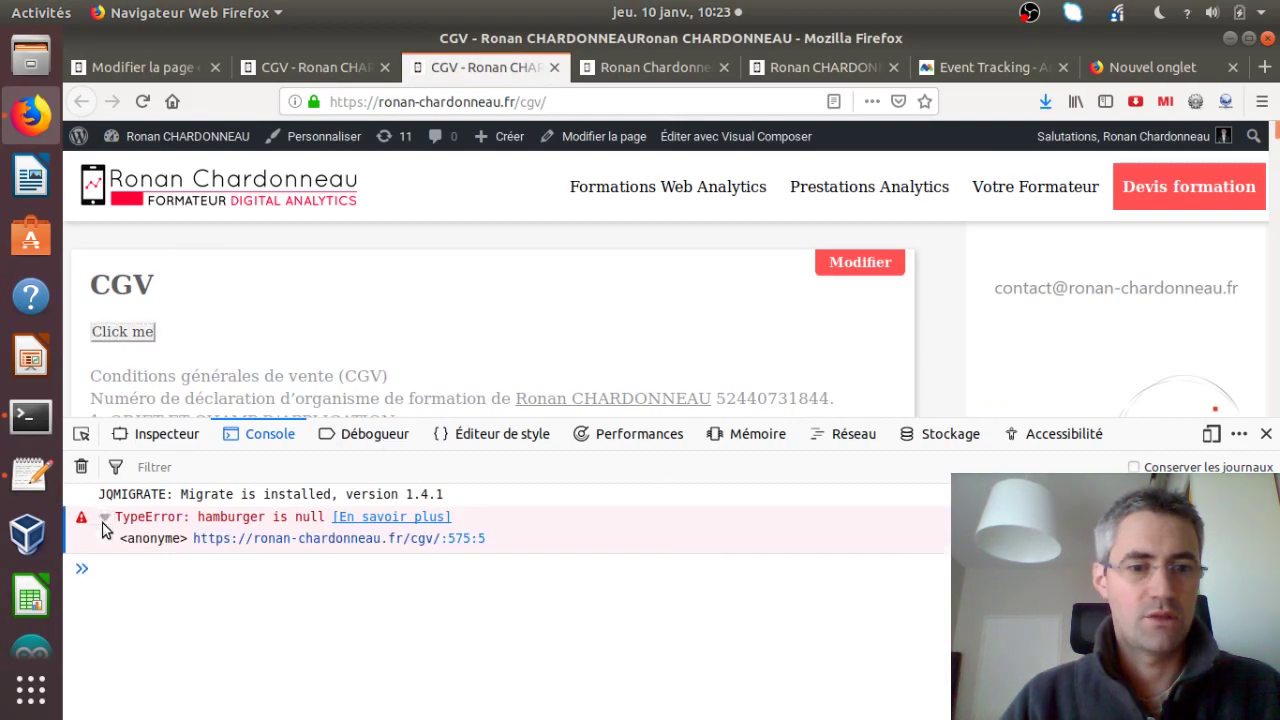
click(130, 334)
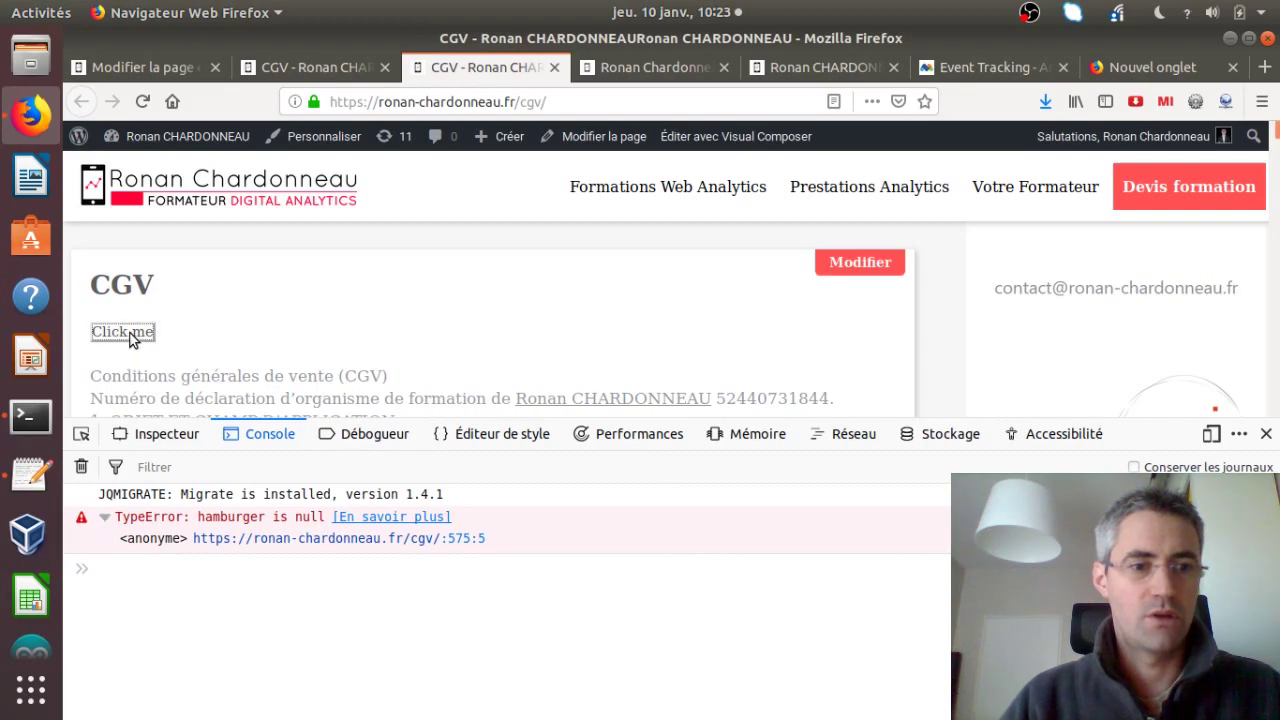
click(643, 74)
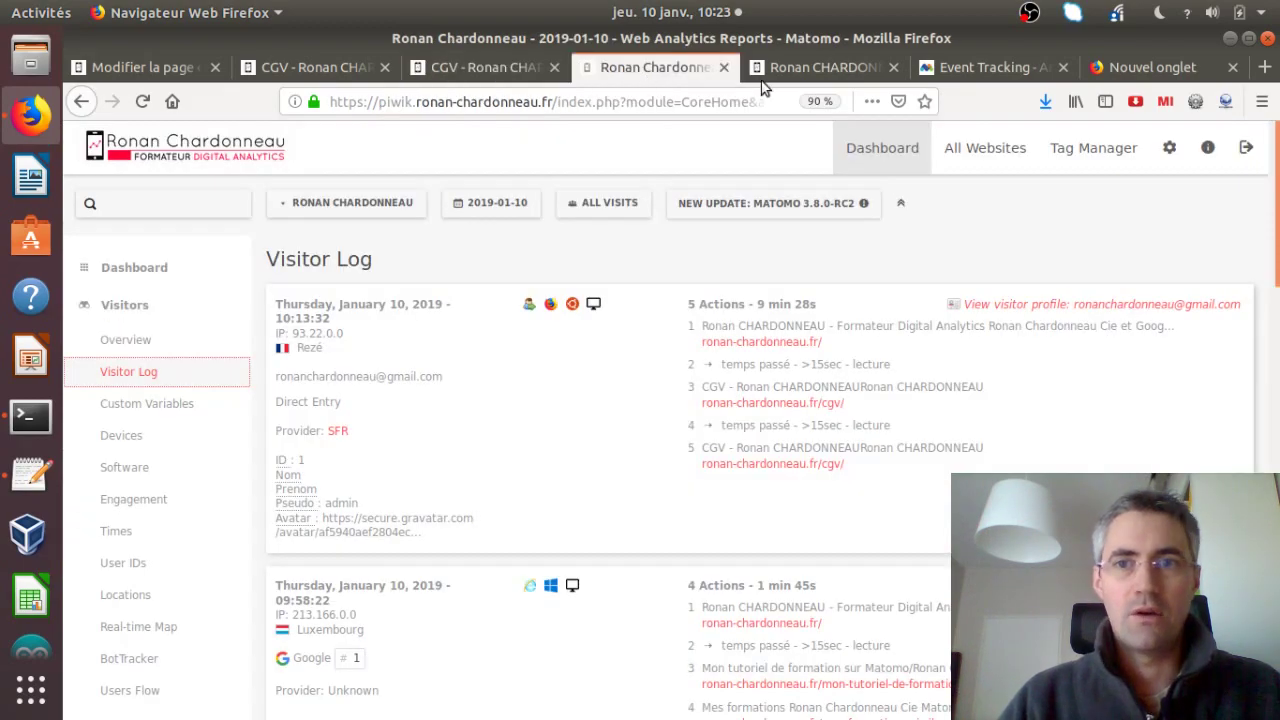
click(143, 102)
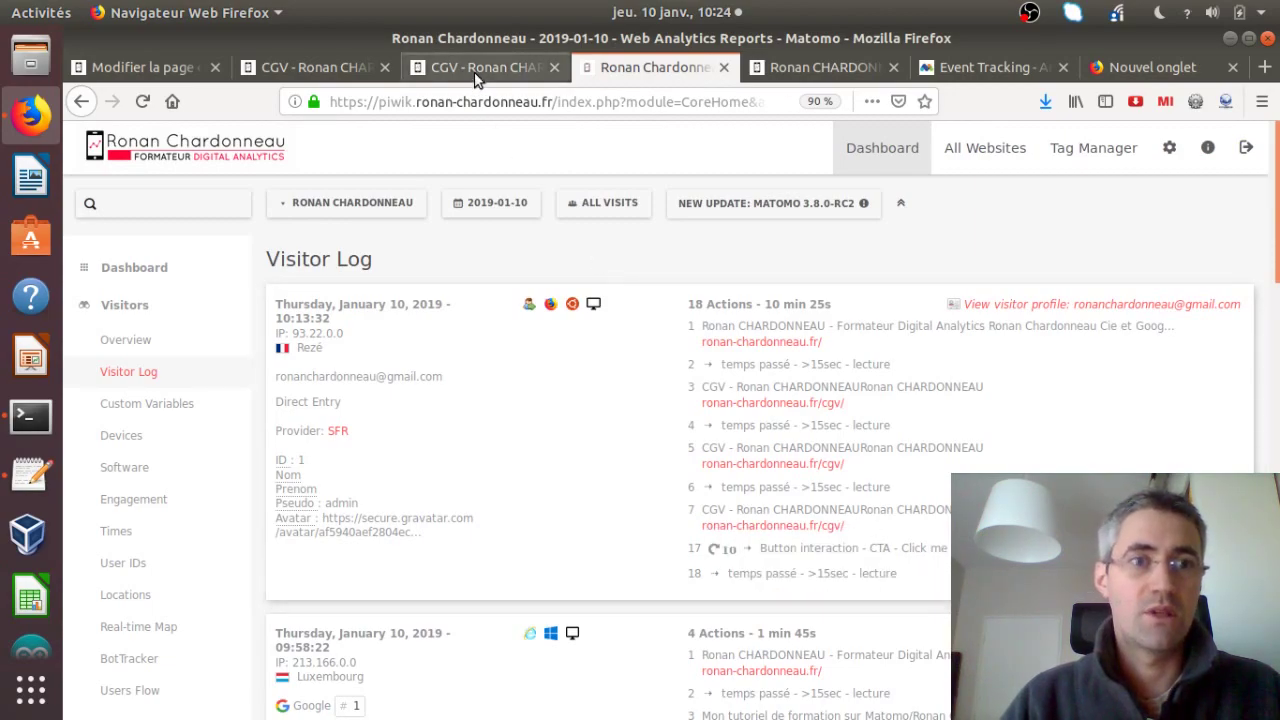
- Remove the whole onclick trackEvent attribute from the button's code in the CGV page editor and update the page
click(162, 67)
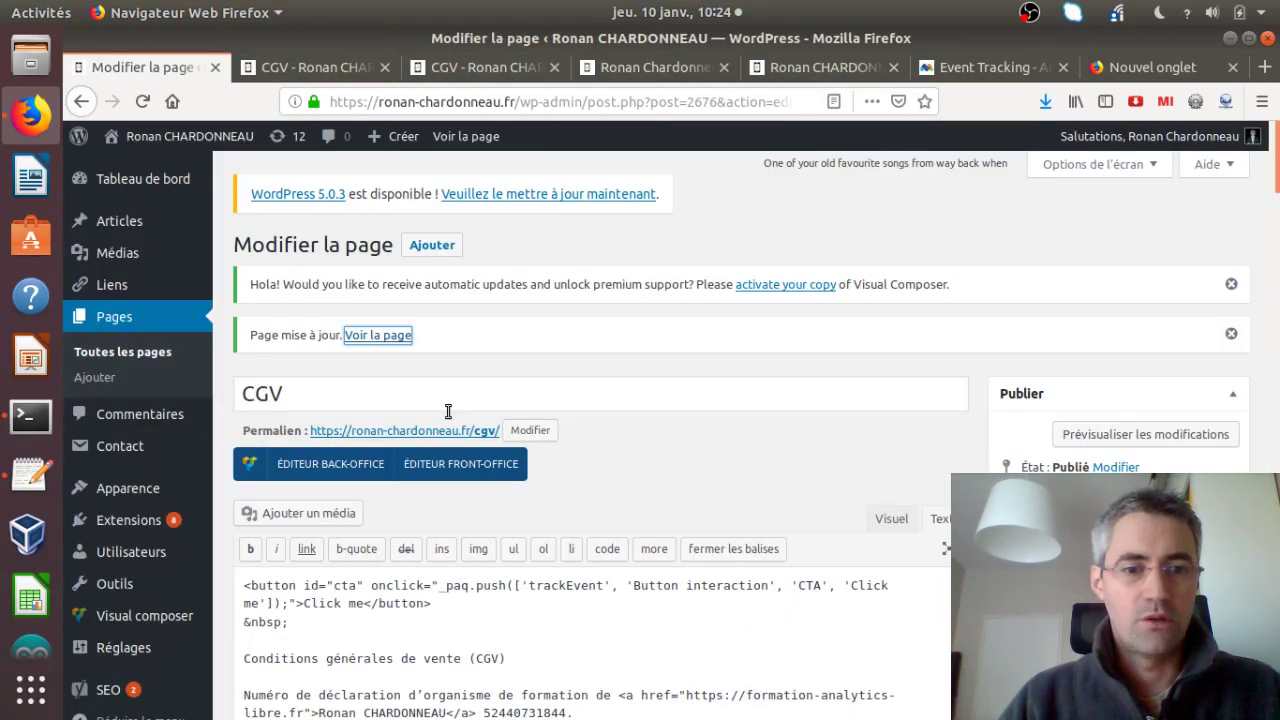
drag(370, 587, 395, 604)
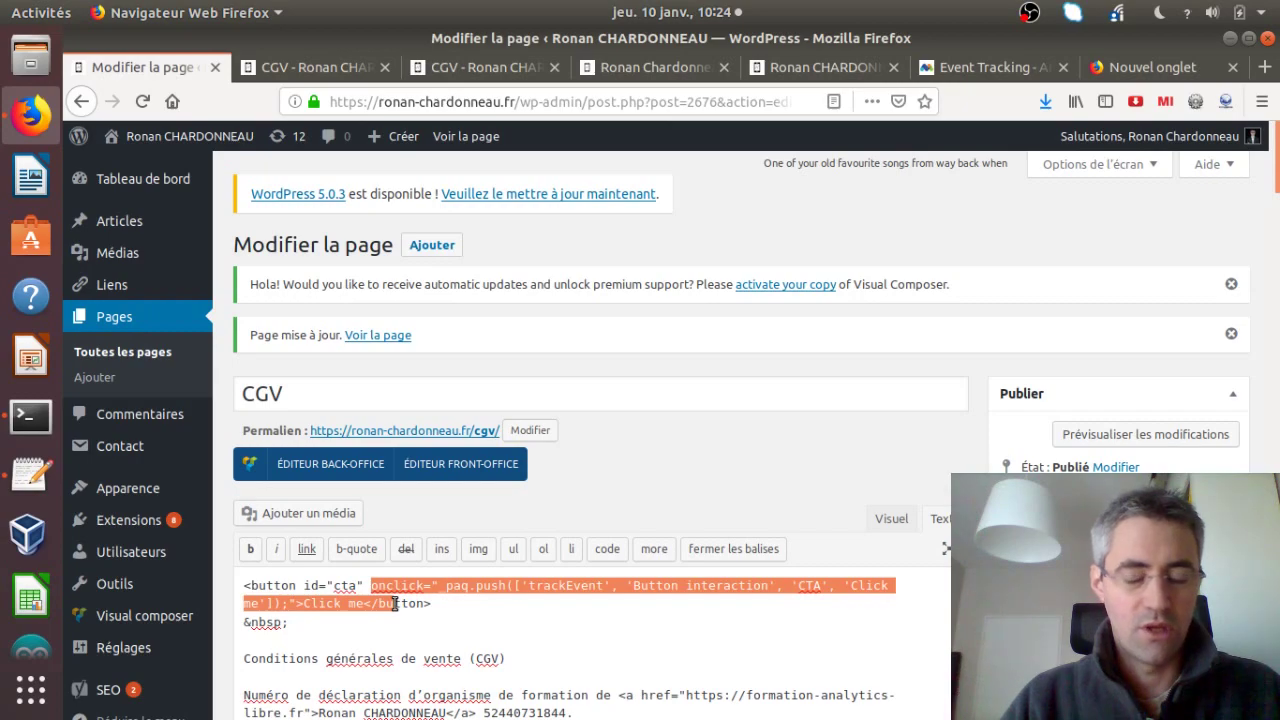
scroll(1276, 252, down, 4)
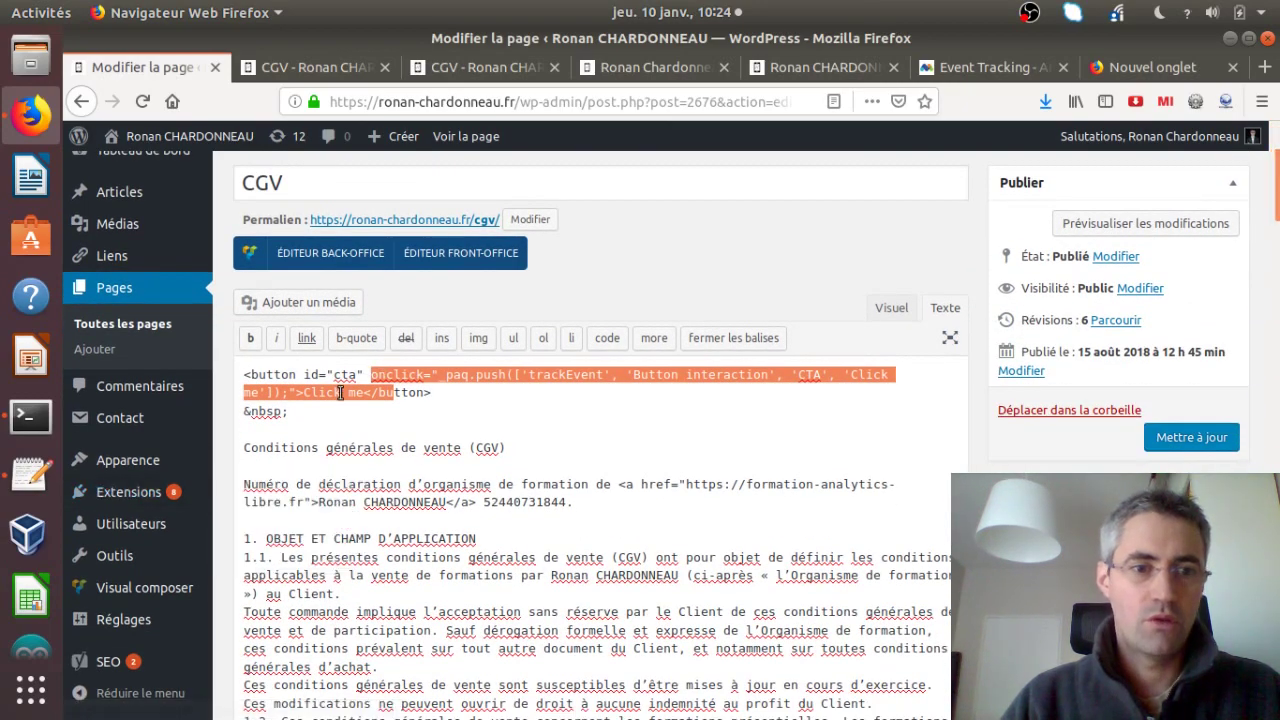
click(316, 395)
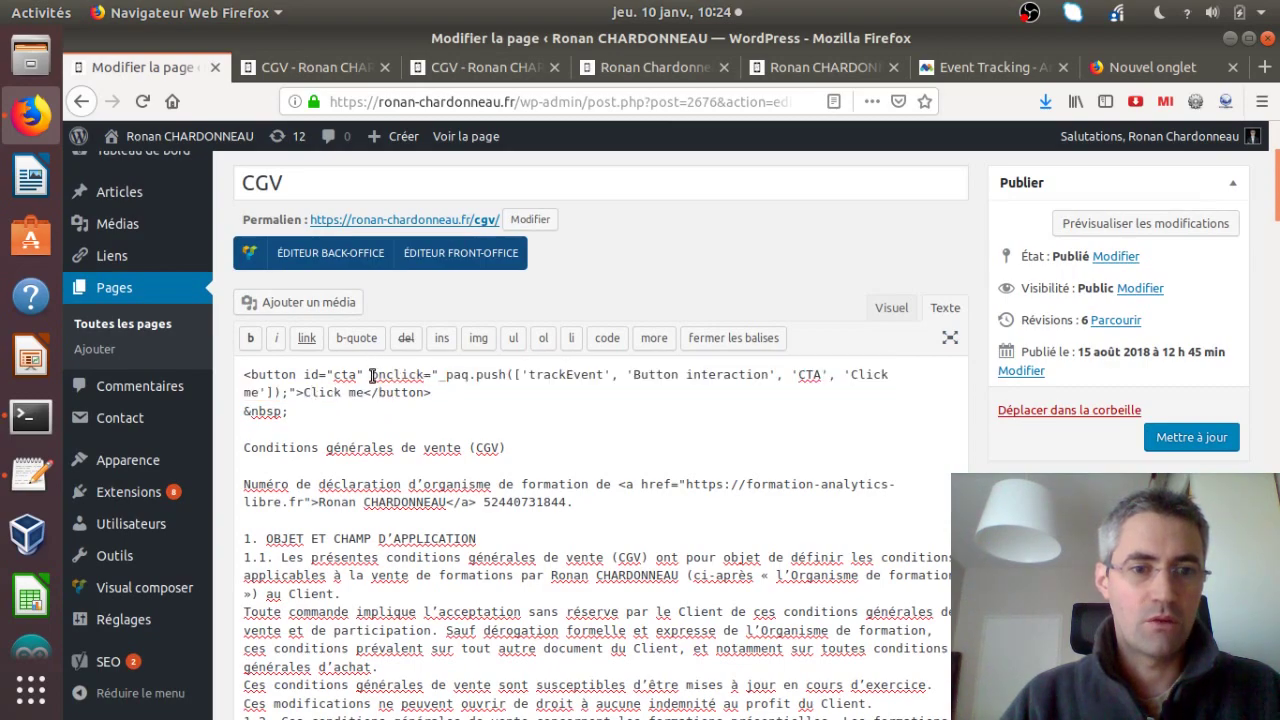
drag(371, 375, 300, 393)
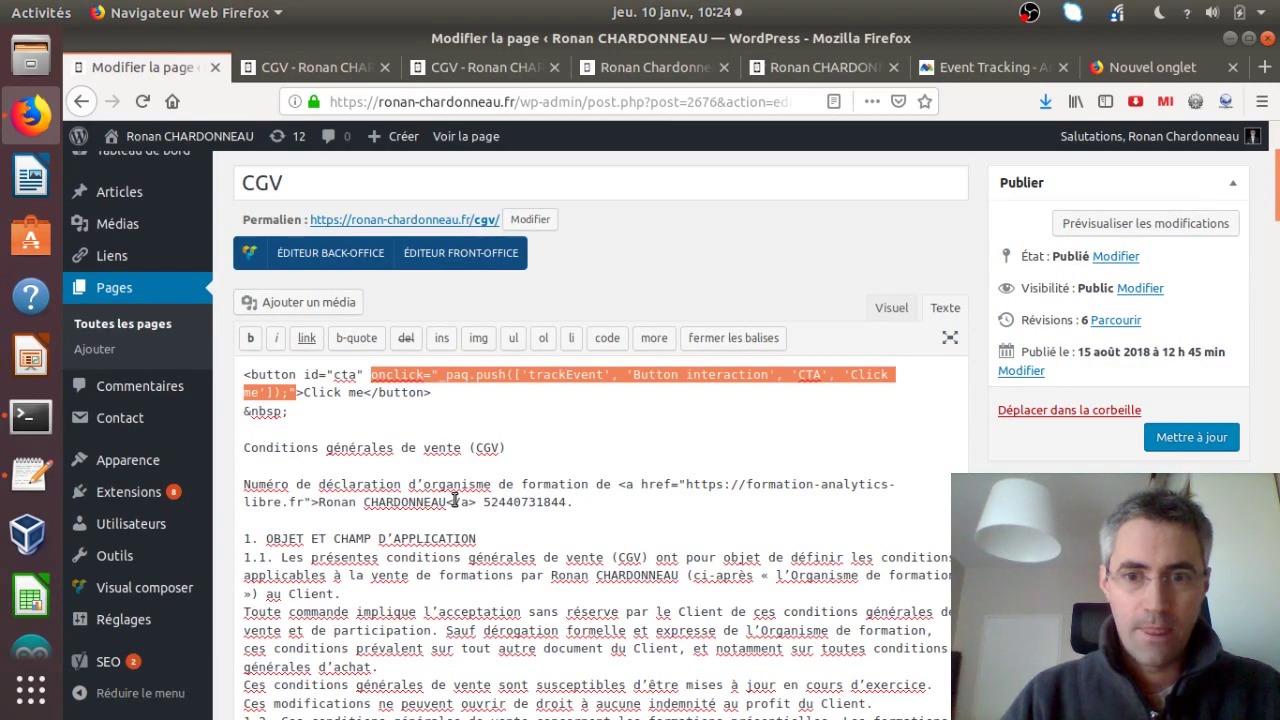
key(BackSpace)
key(BackSpace)
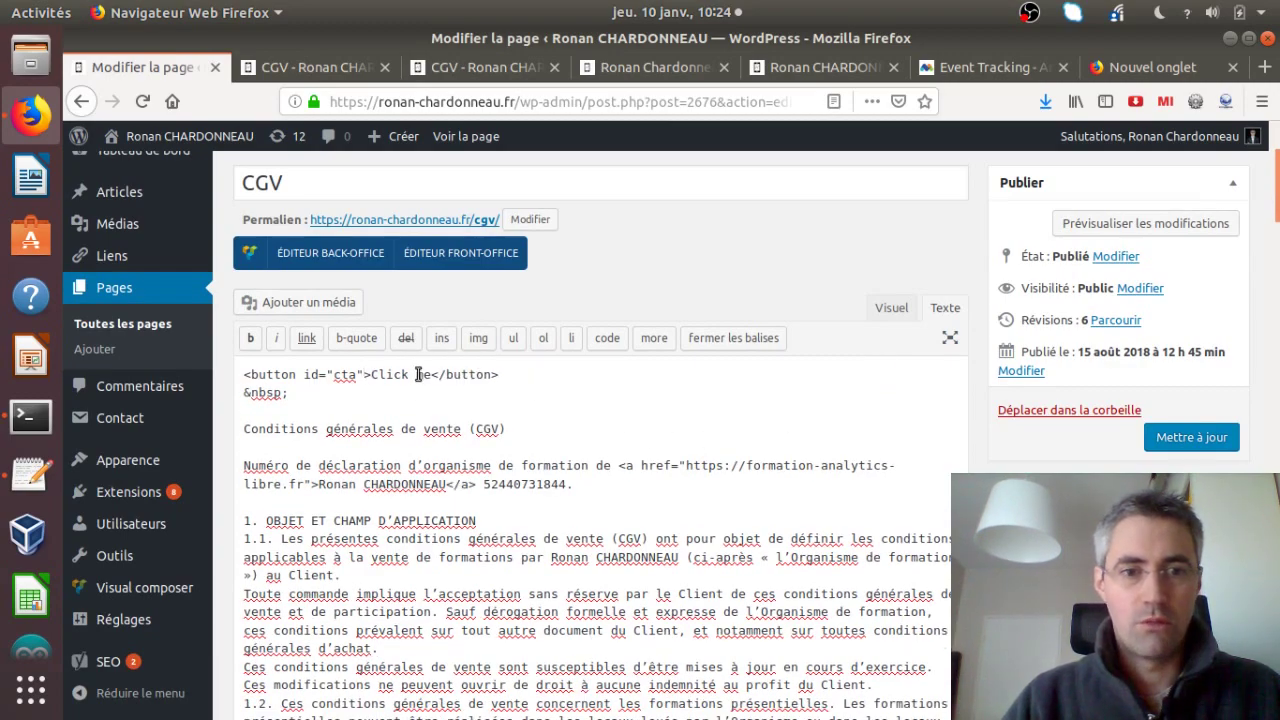
click(1203, 438)
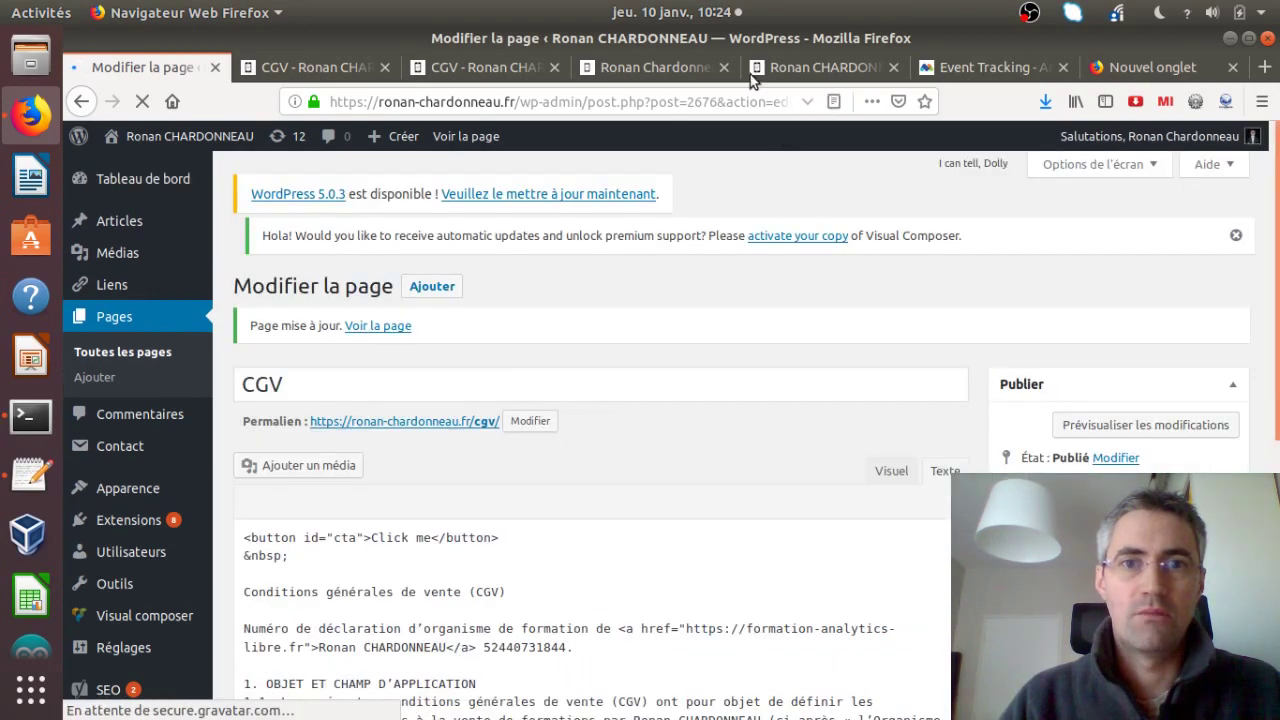
- Open Matomo Tag Manager and start a new tag of type Matomo Analytics in the website's container
click(636, 68)
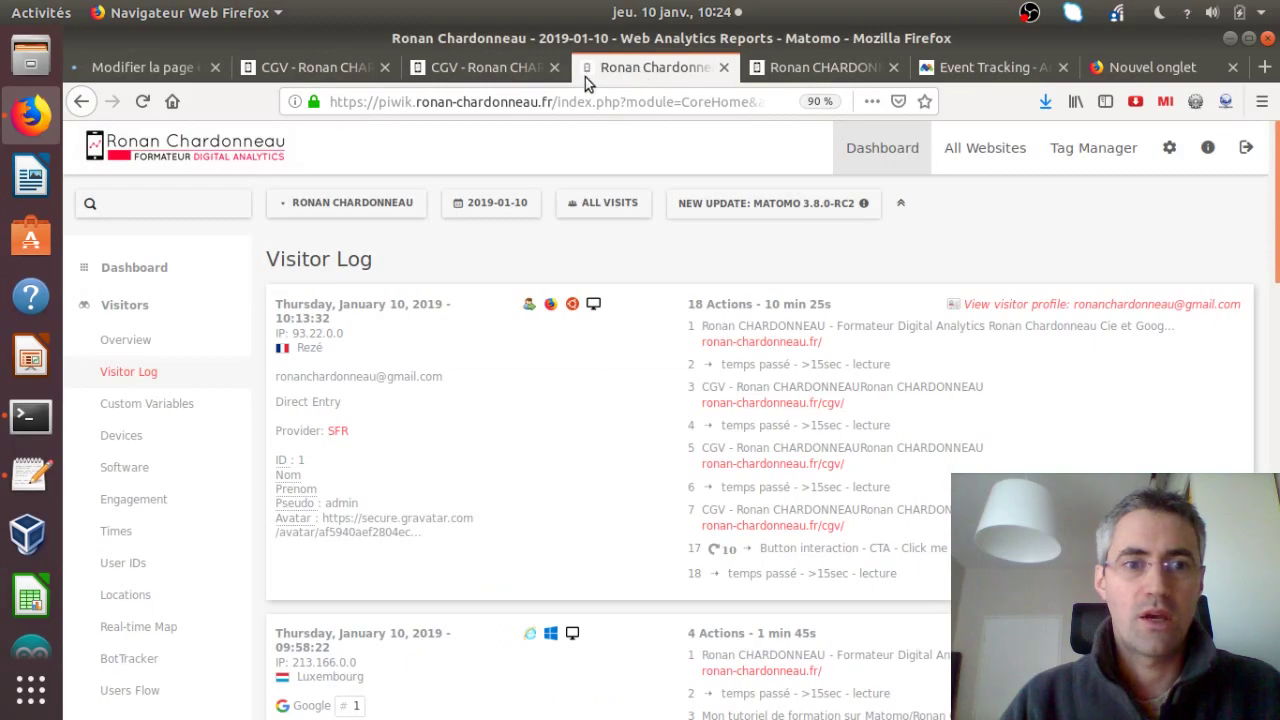
click(447, 74)
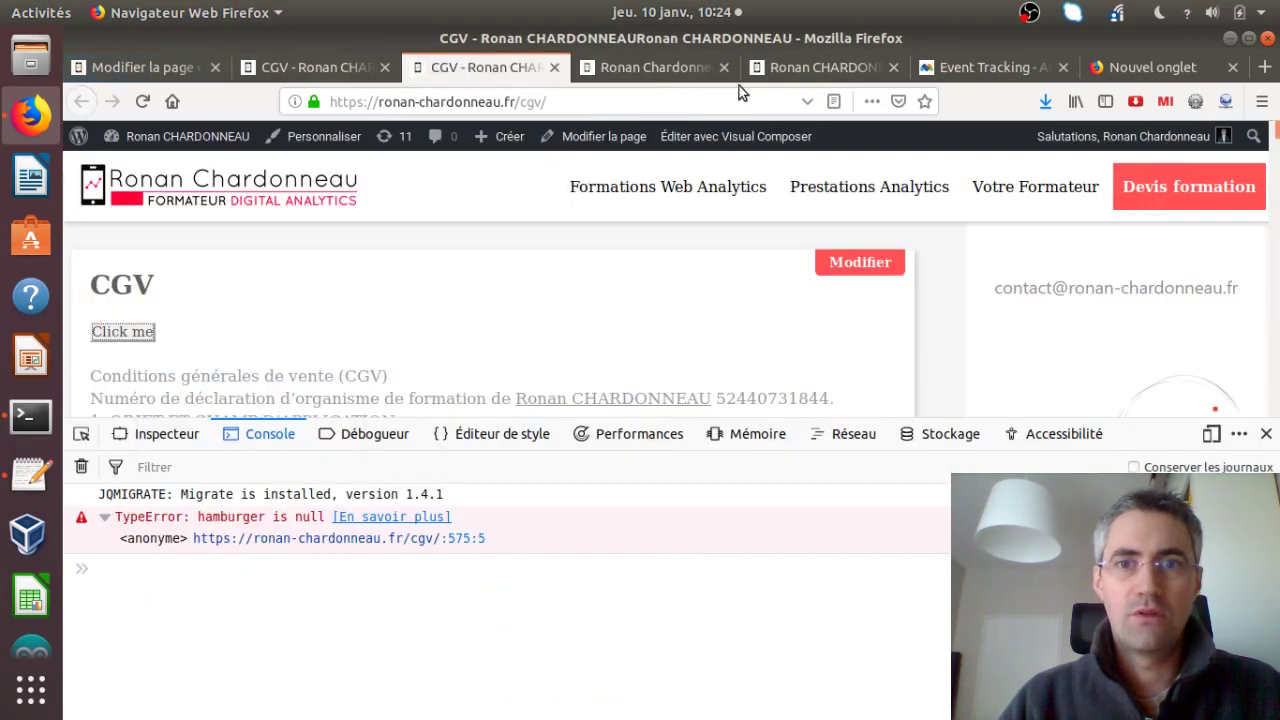
click(764, 74)
click(652, 68)
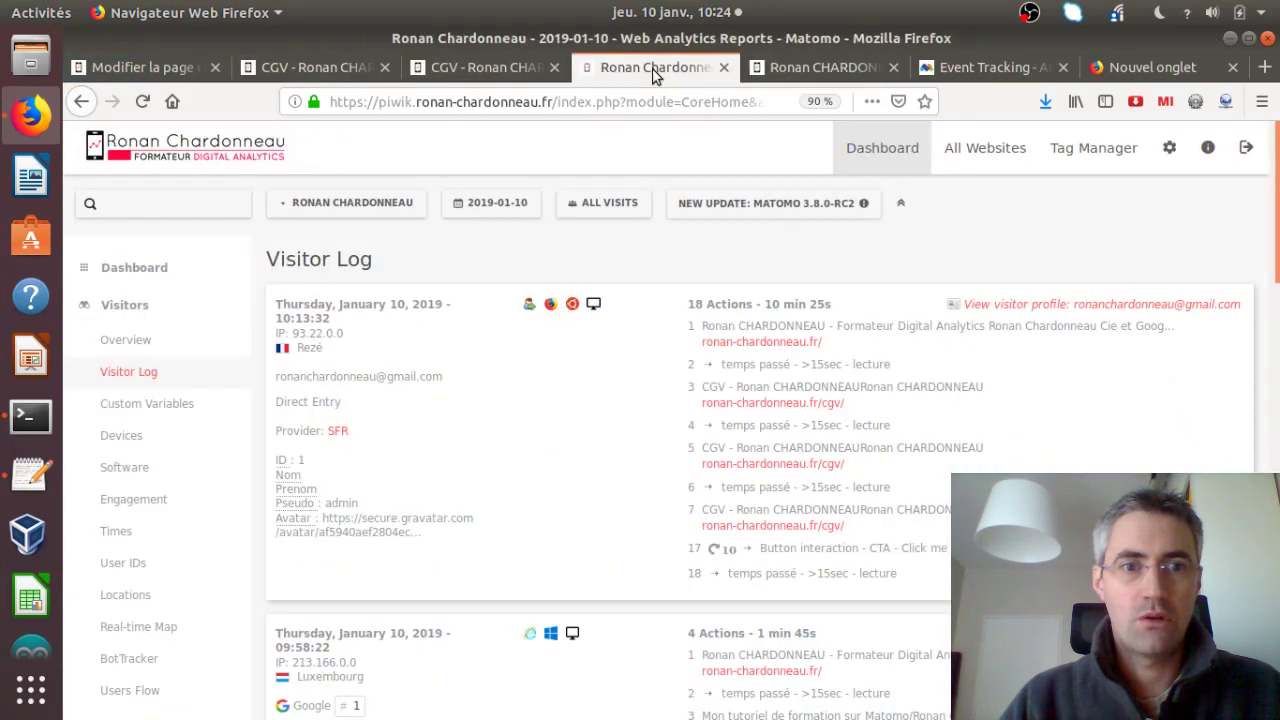
click(1066, 156)
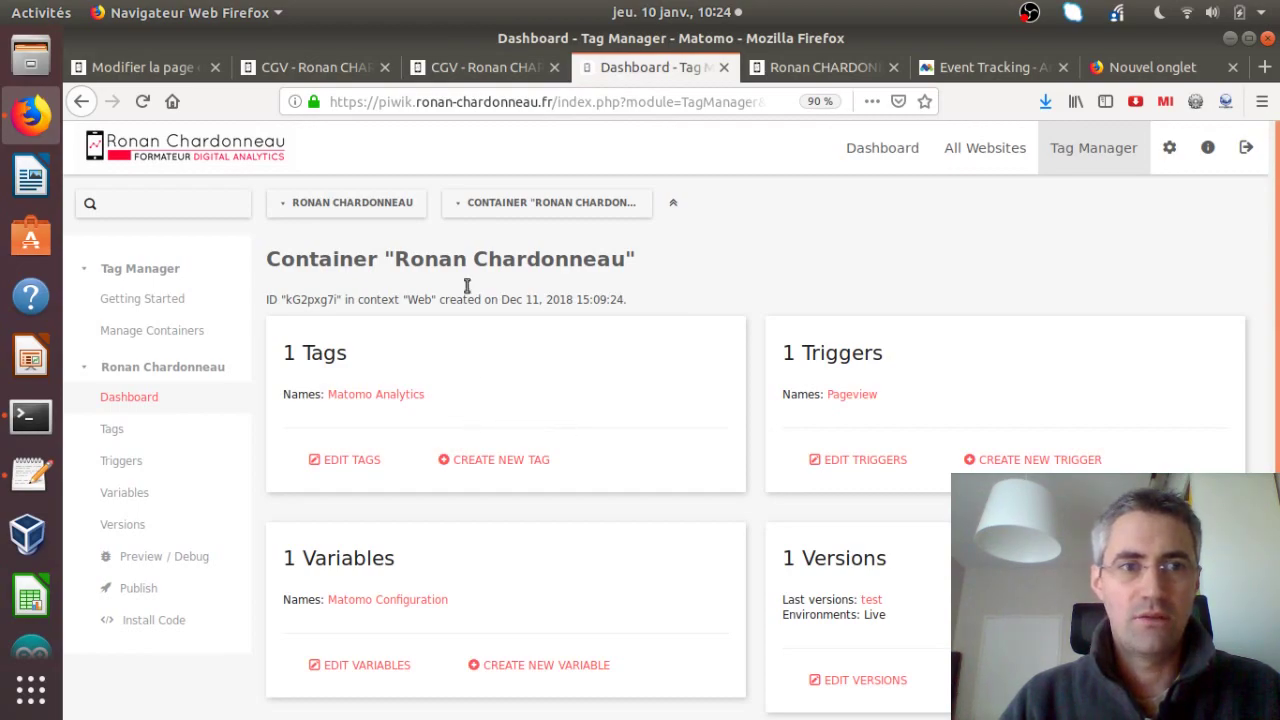
click(491, 471)
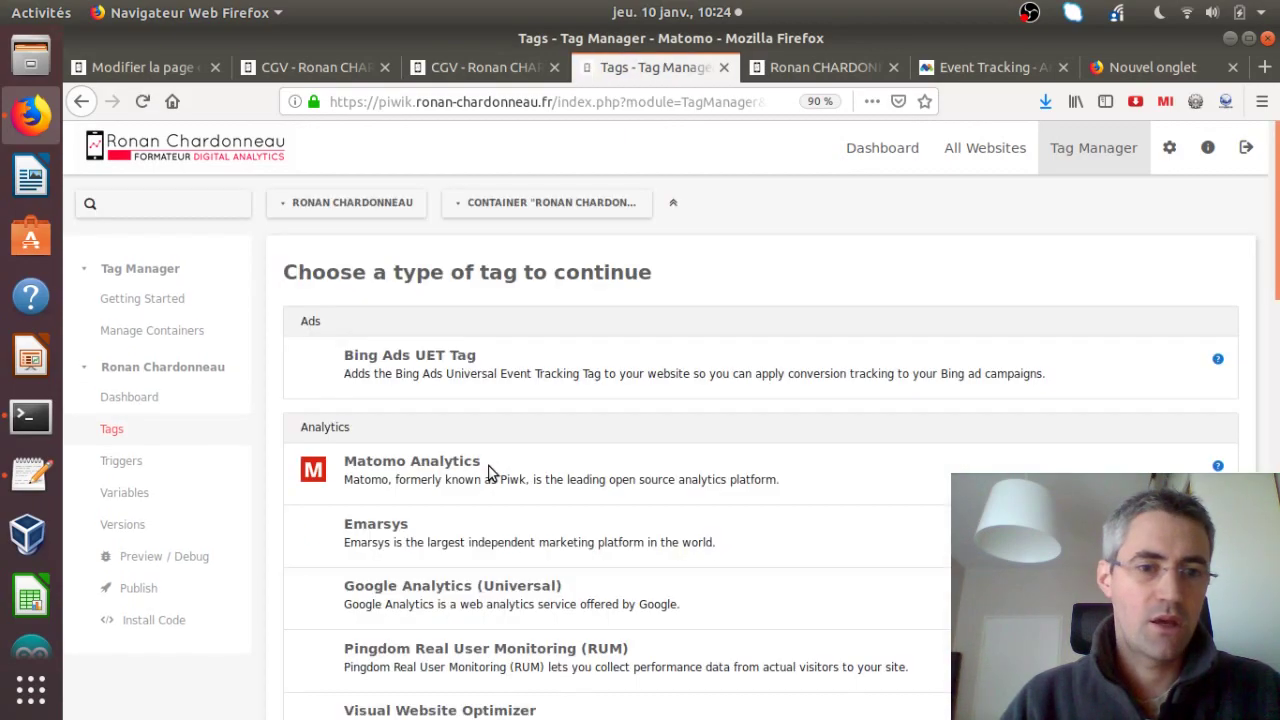
click(409, 480)
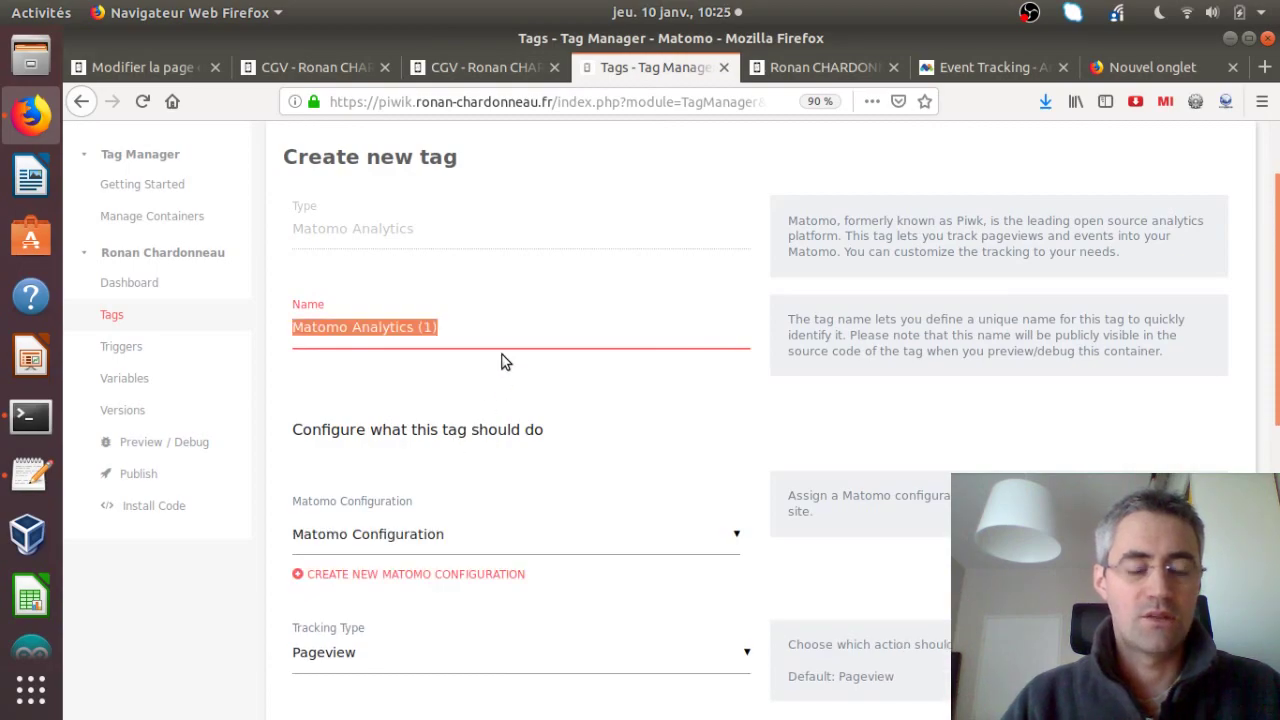
- Name the new tag "Track button interactions" and set its tracking type to Event
text(Tra)
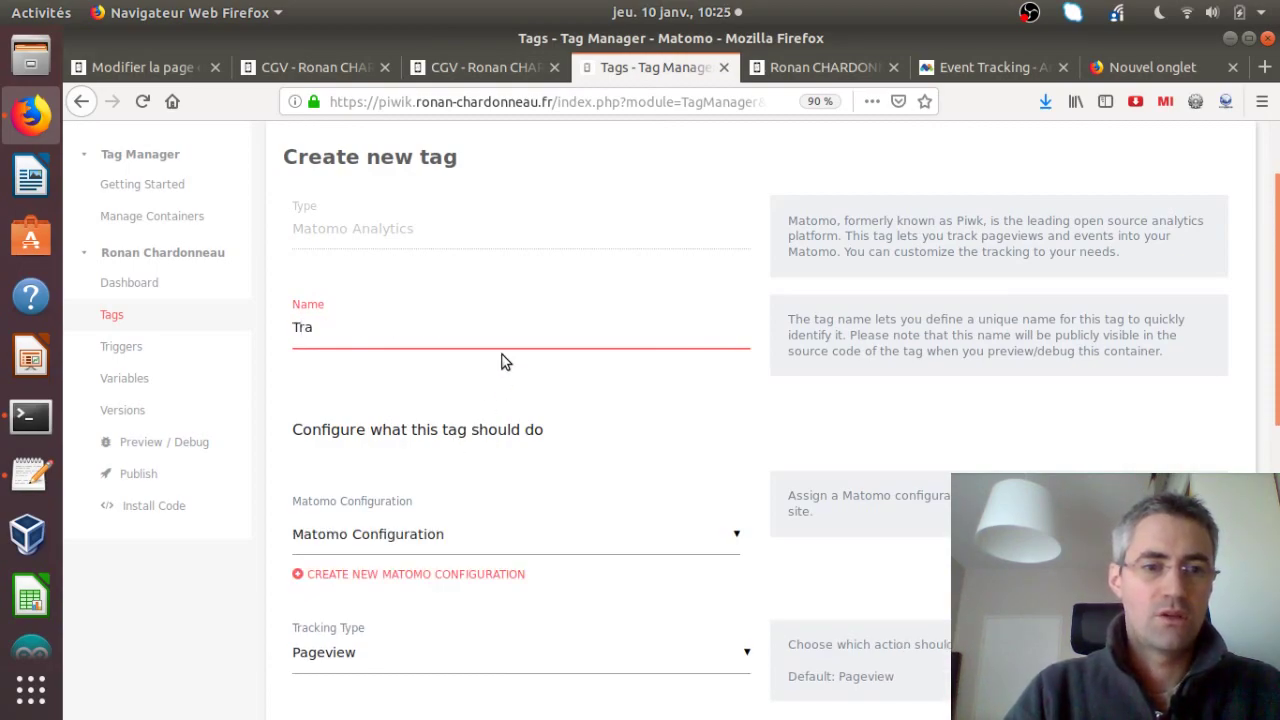
text(ck but)
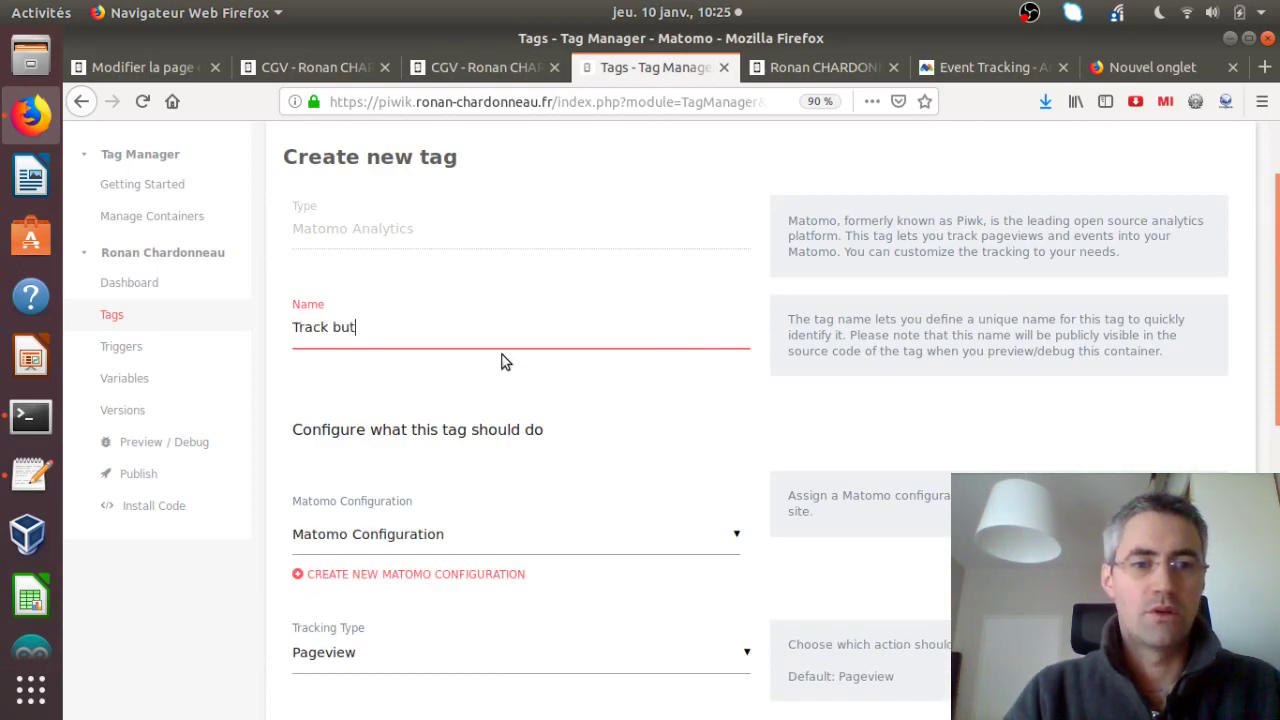
text(ton interactions)
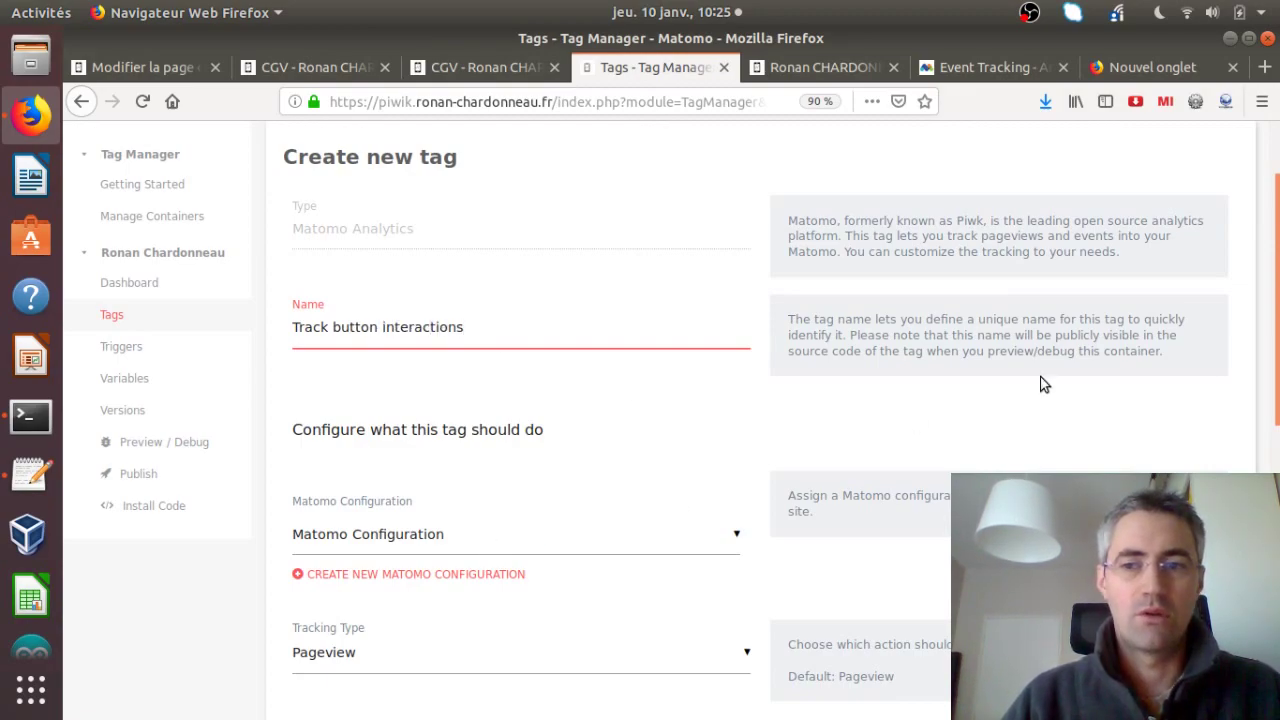
drag(1276, 322, 1277, 442)
click(534, 366)
click(391, 443)
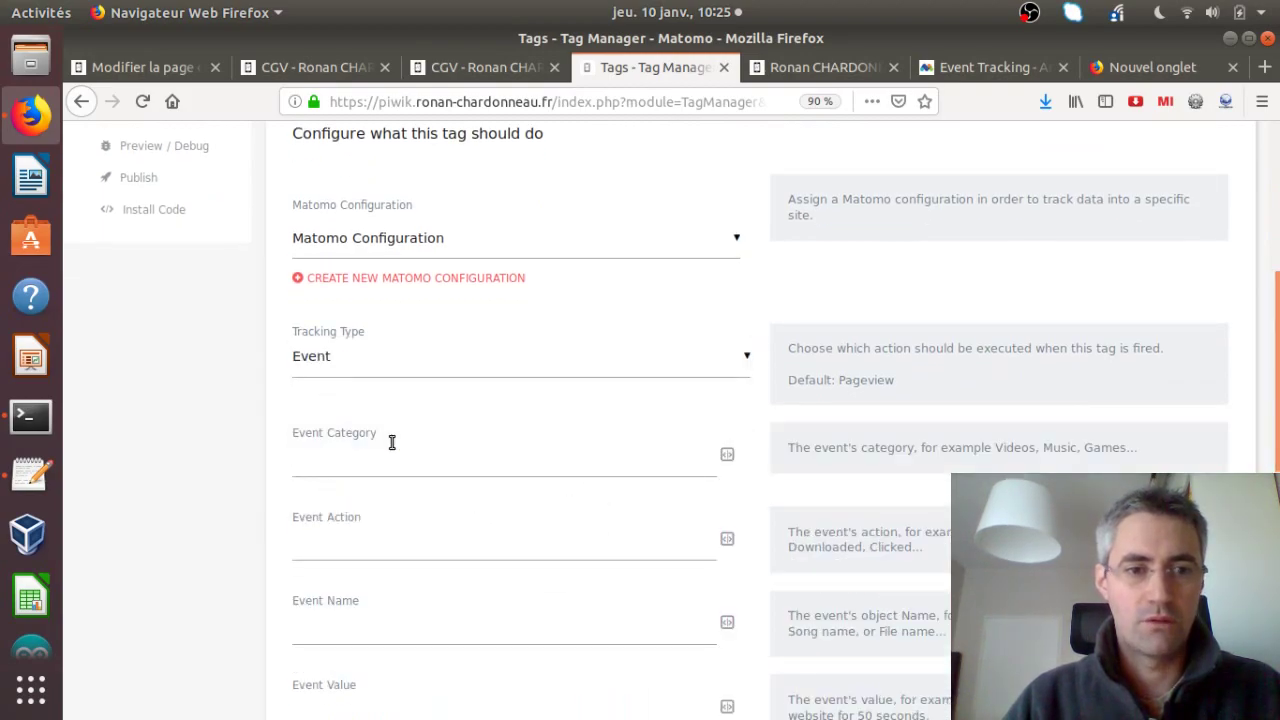
- Inspect the HTML of the "Click me" button on the CGV page to find the values for the event fields
drag(1277, 359, 1277, 445)
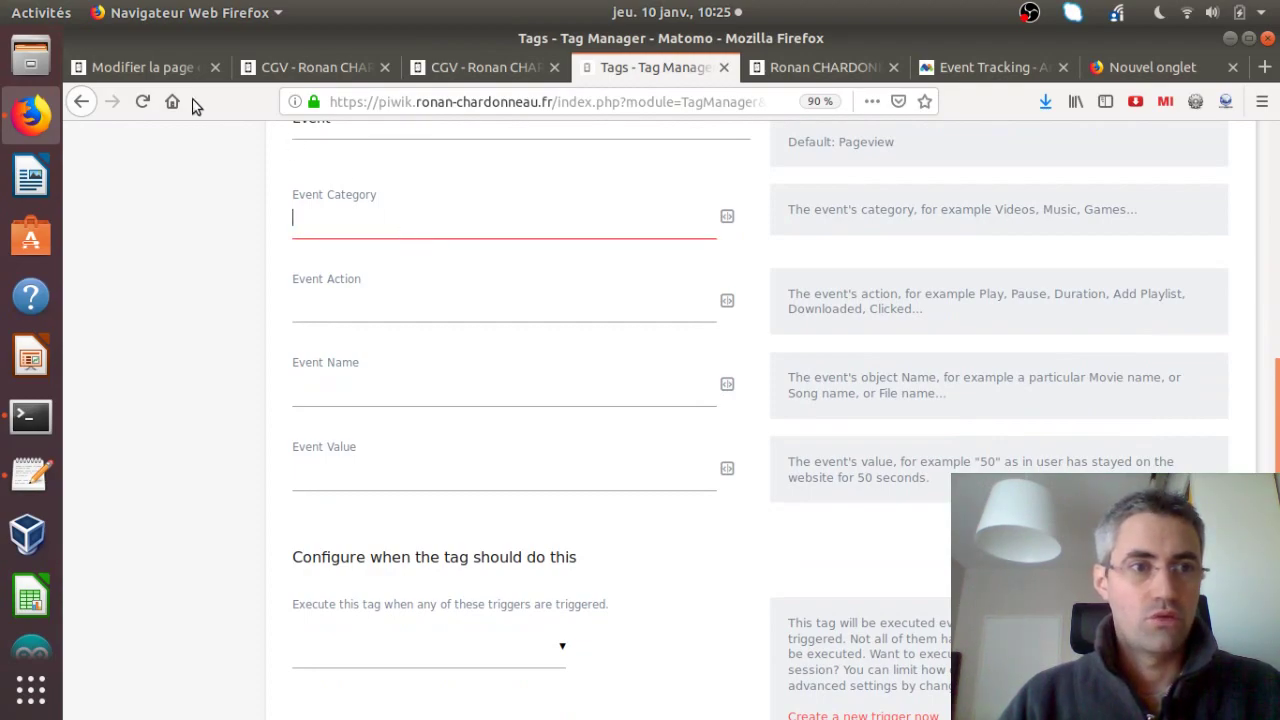
click(820, 80)
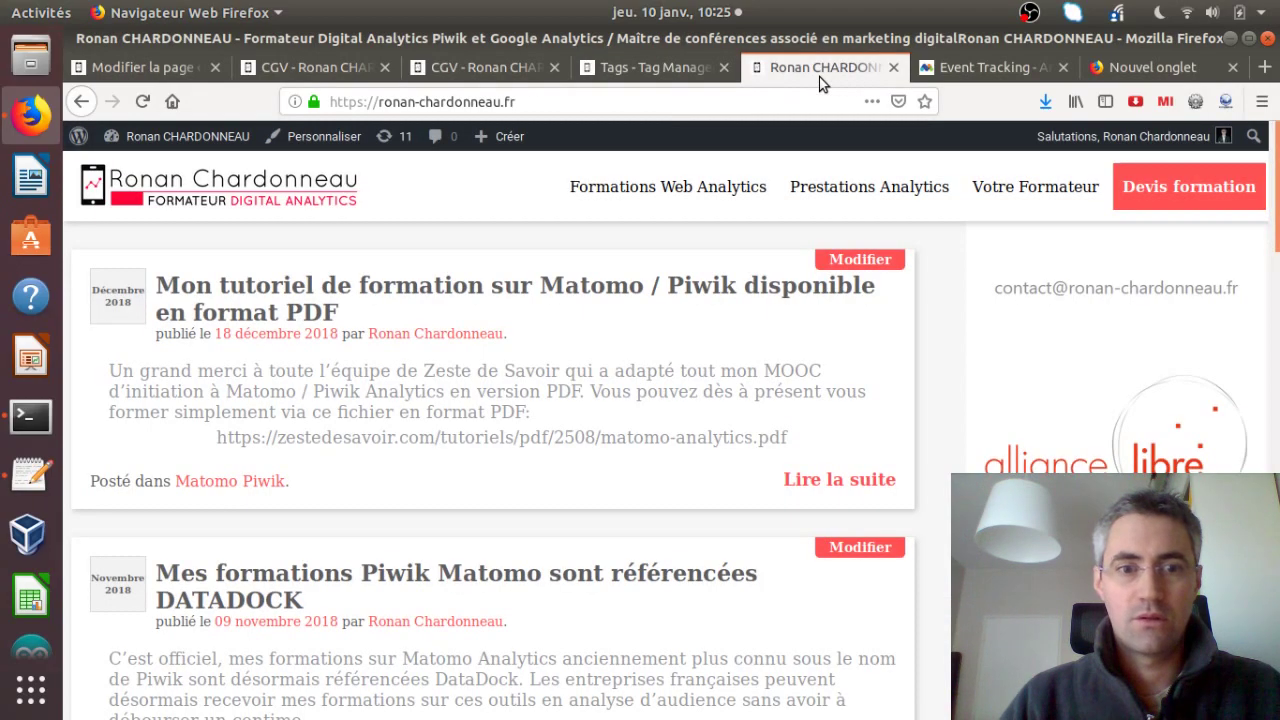
click(480, 62)
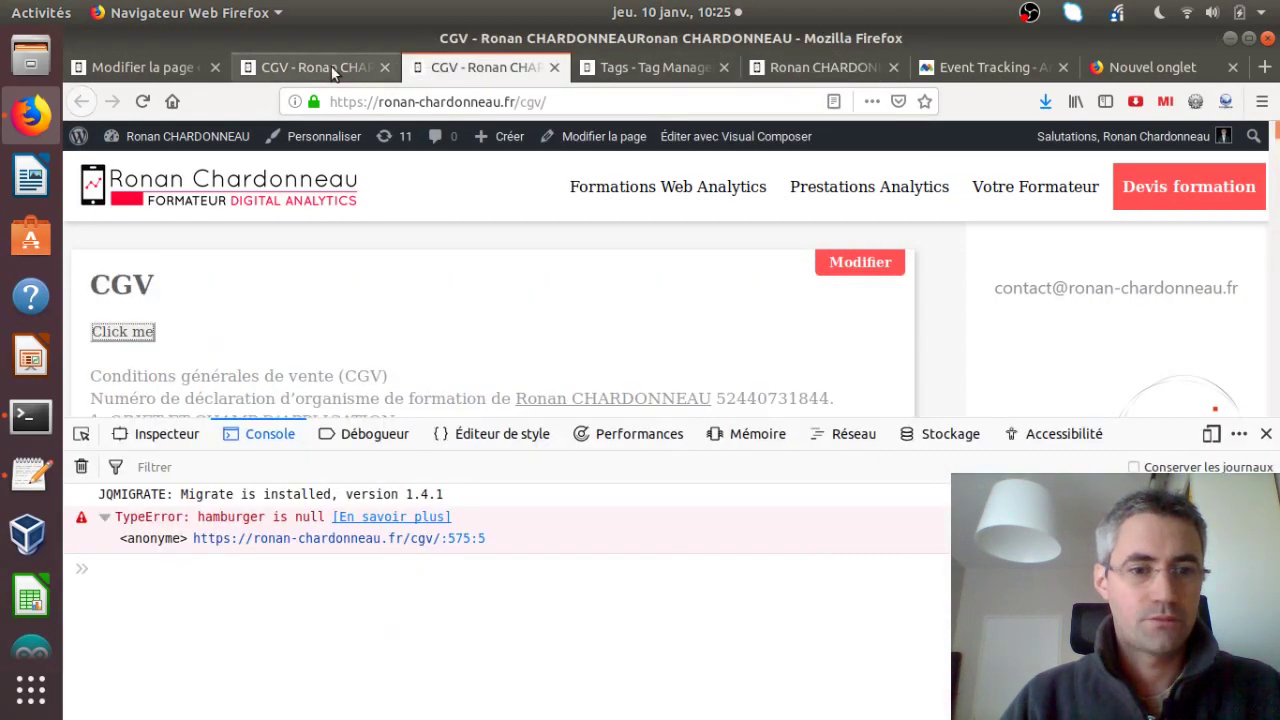
click(333, 69)
click(160, 66)
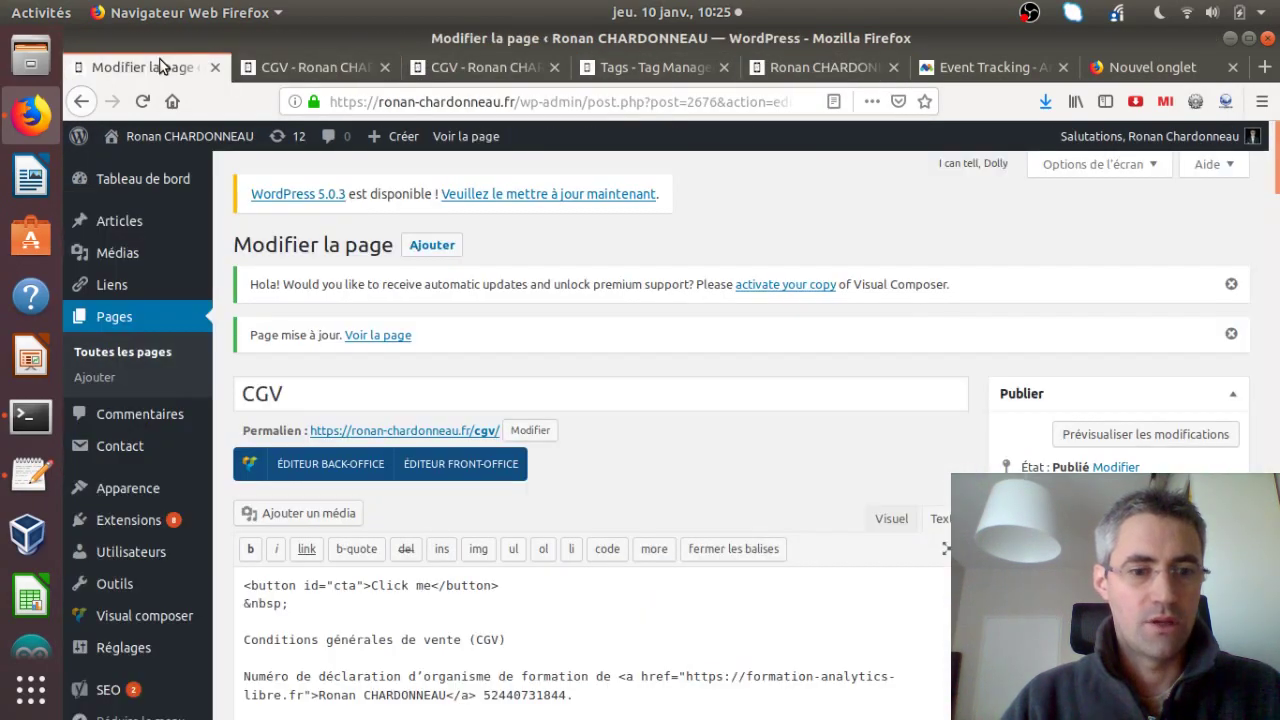
click(277, 76)
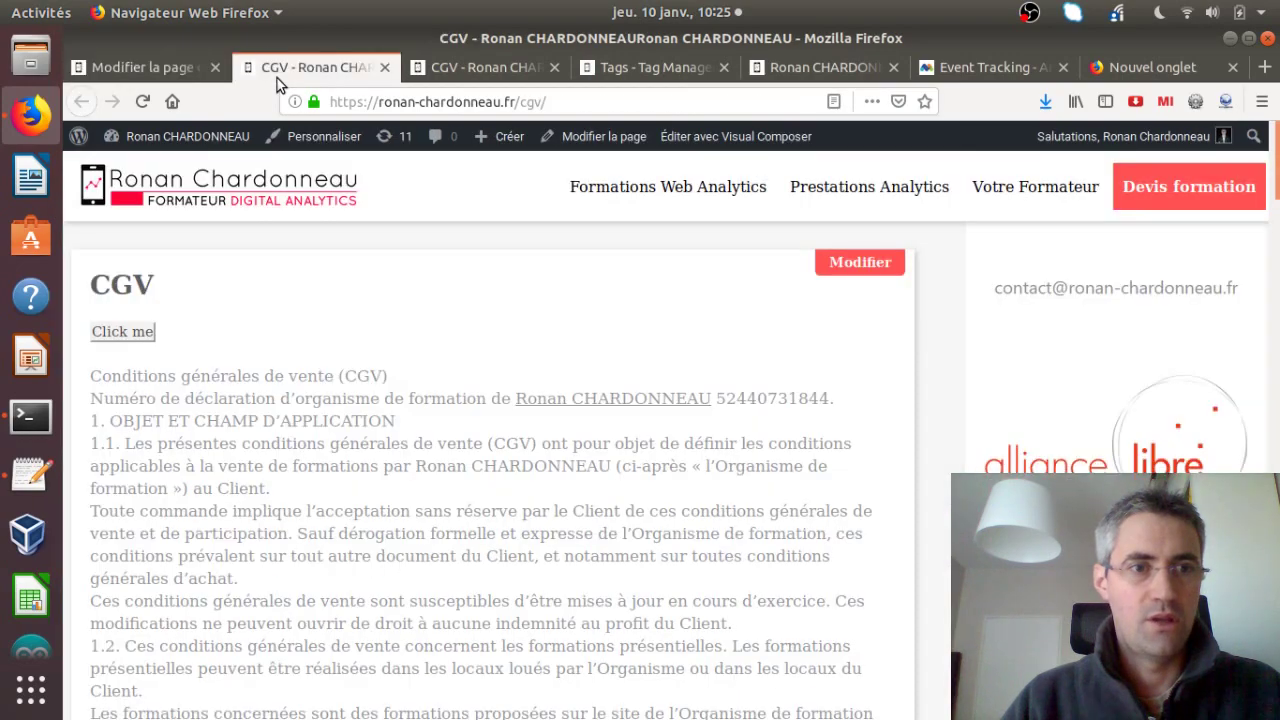
right_click(137, 333)
click(205, 530)
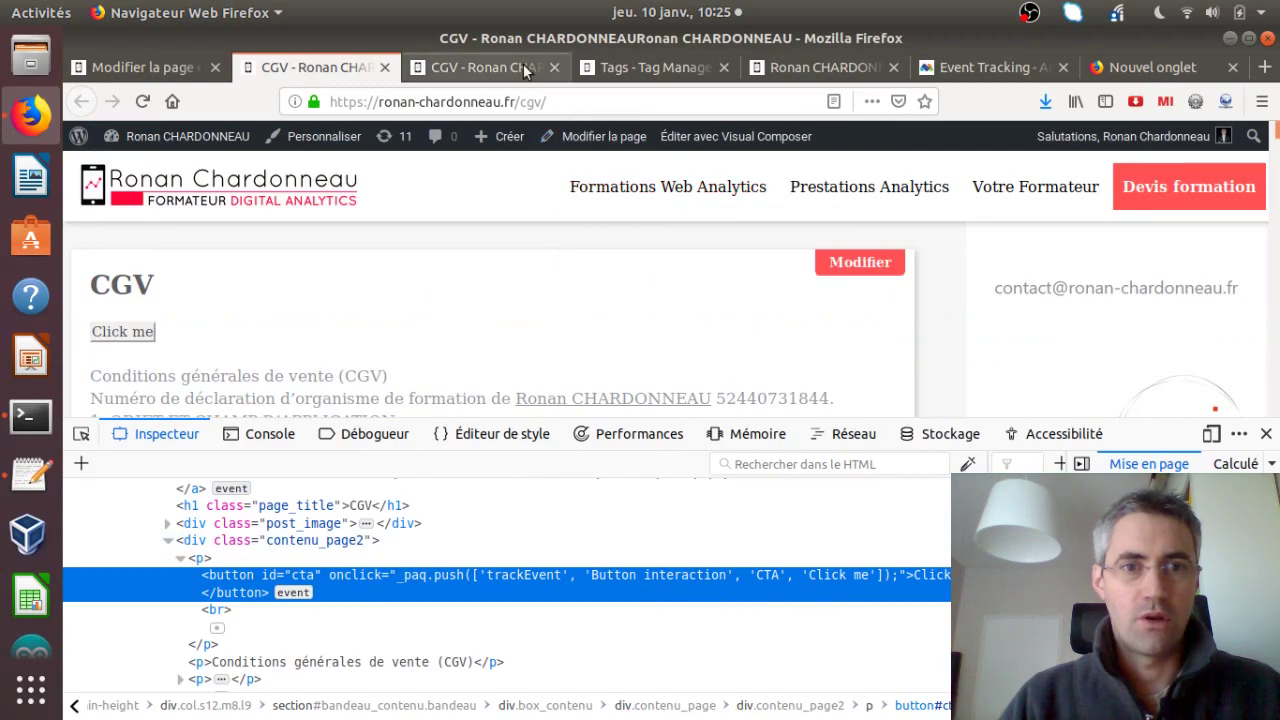
- Set the event category of the new Matomo tag to "Button interaction"
click(670, 67)
click(518, 246)
text(Button intera)
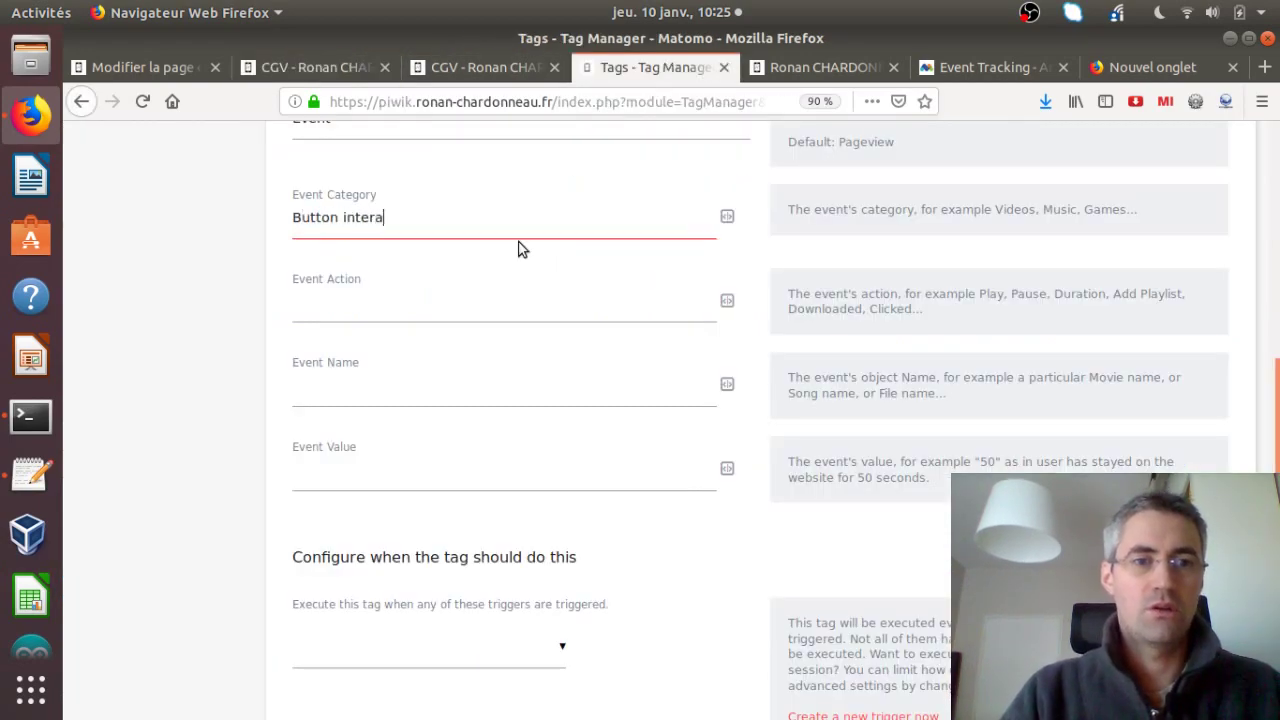
text(ction)
- Set the event action to the Click ID variable and compare it with the button's id on the CGV page
click(470, 309)
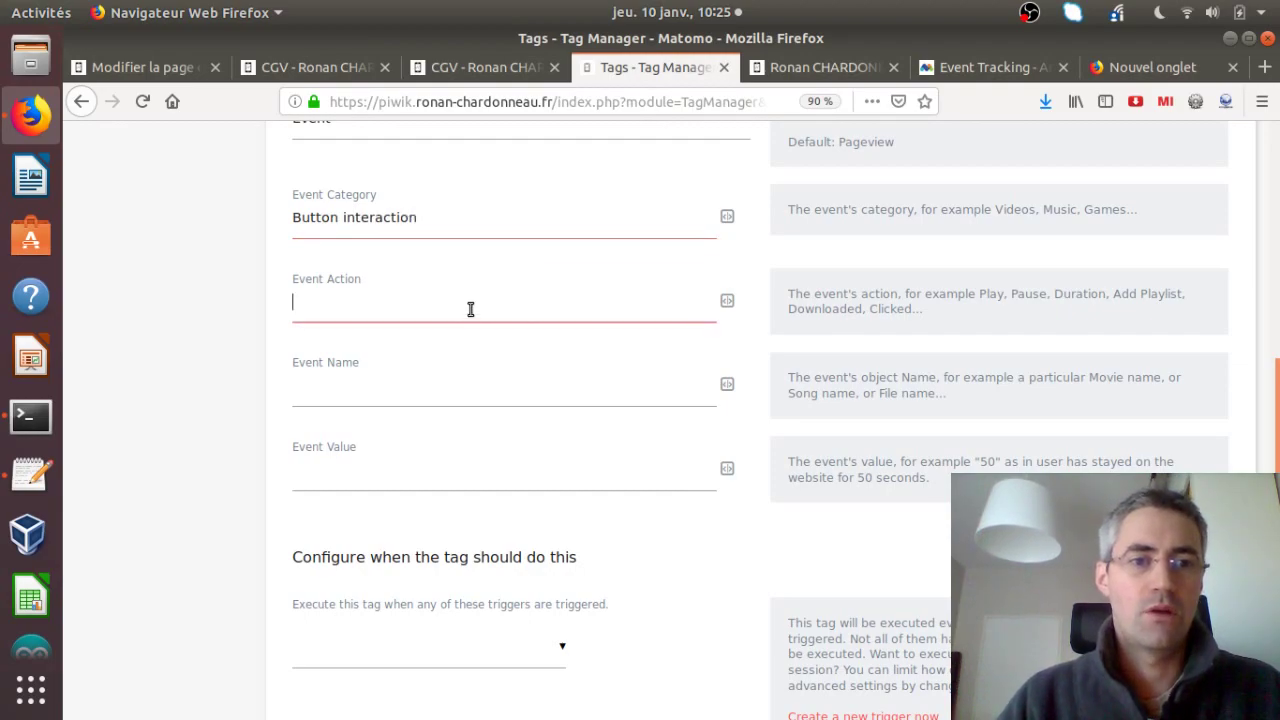
click(727, 308)
click(727, 304)
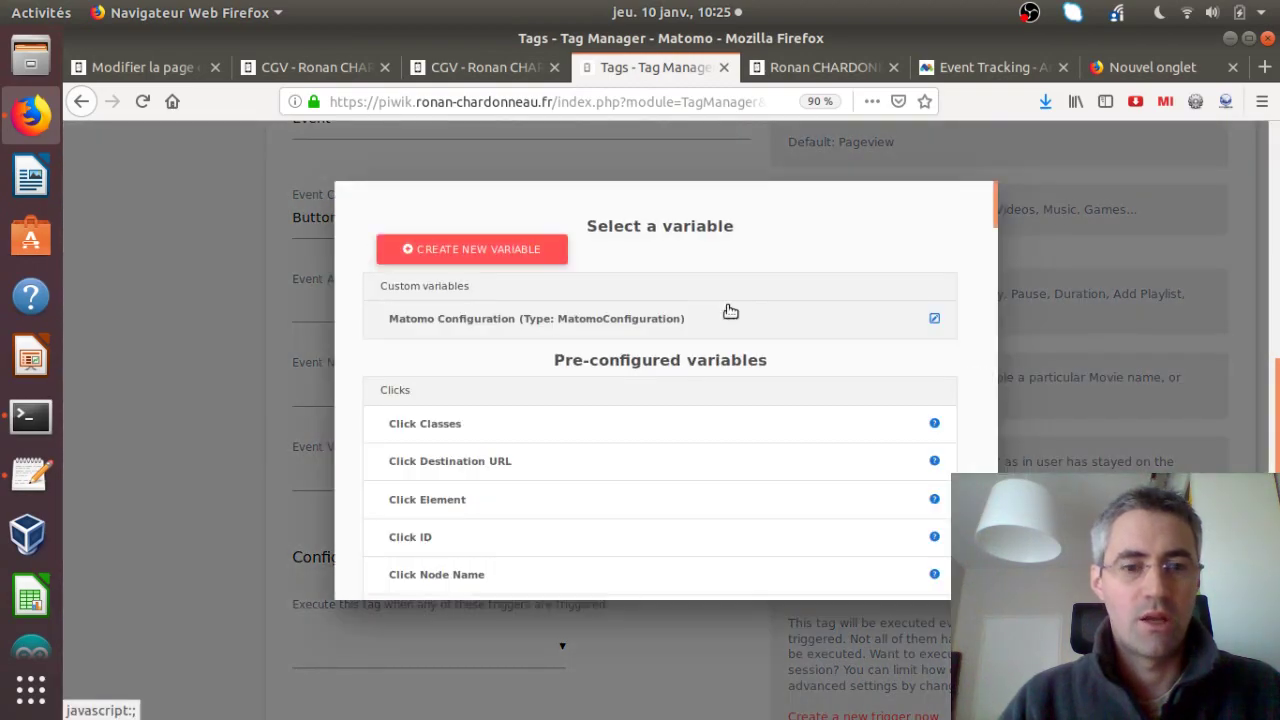
click(468, 539)
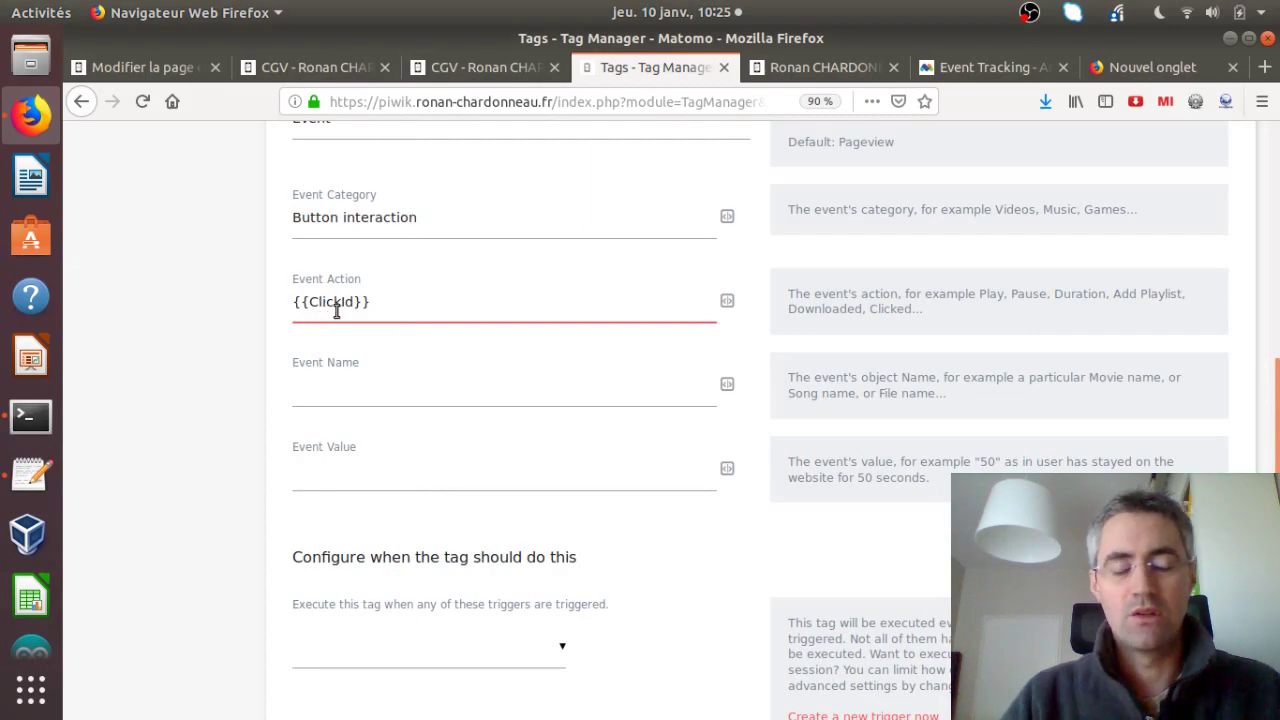
click(300, 66)
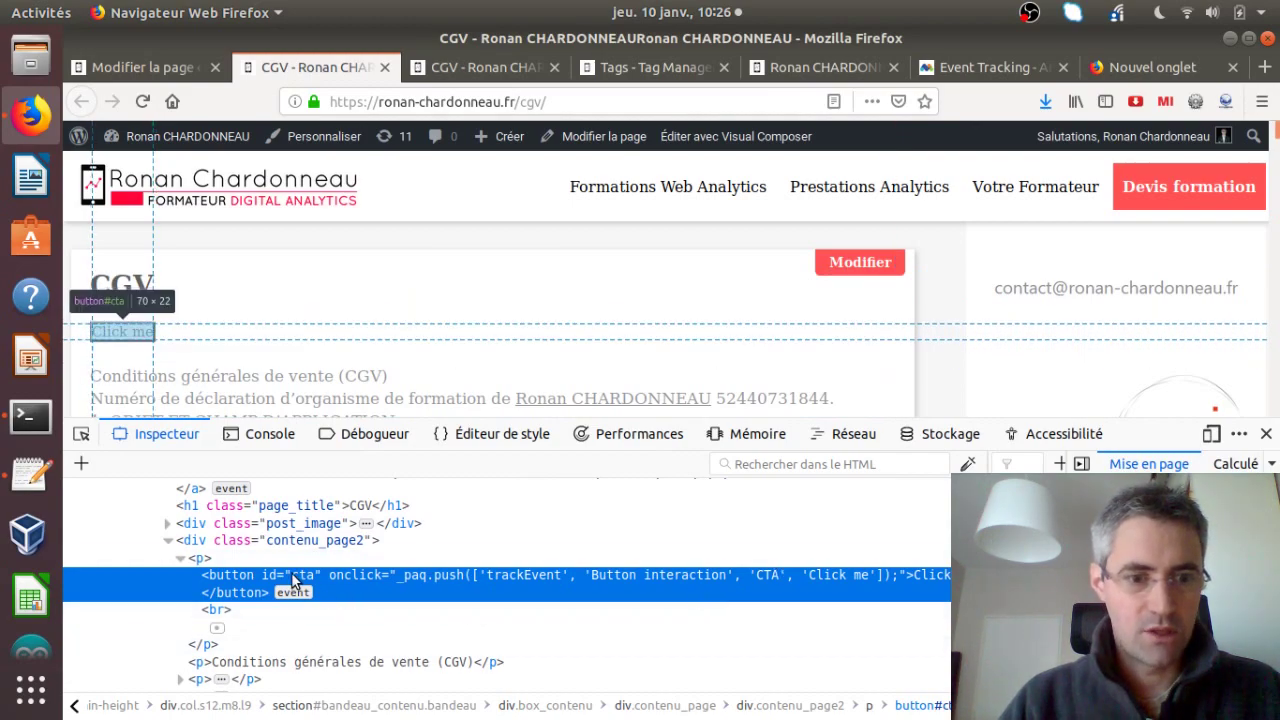
click(619, 69)
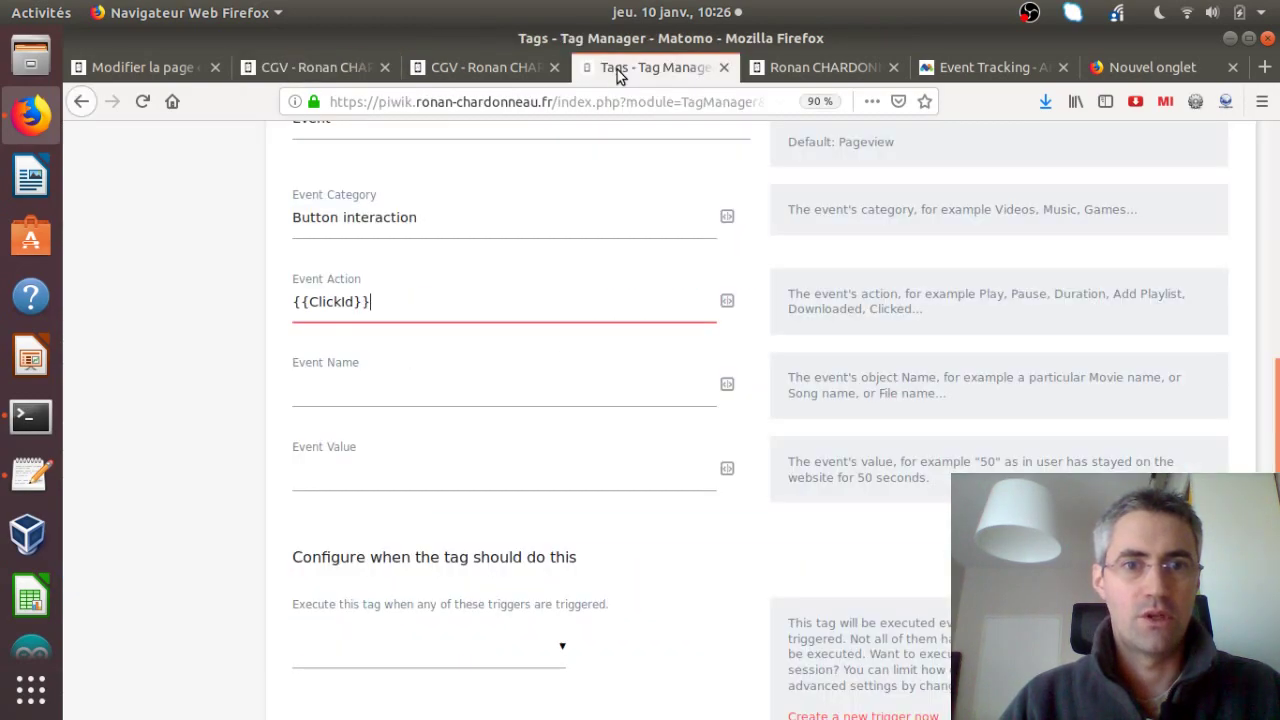
- Set the event name to the Click Text variable and compare it with the button's label on the CGV page
click(488, 394)
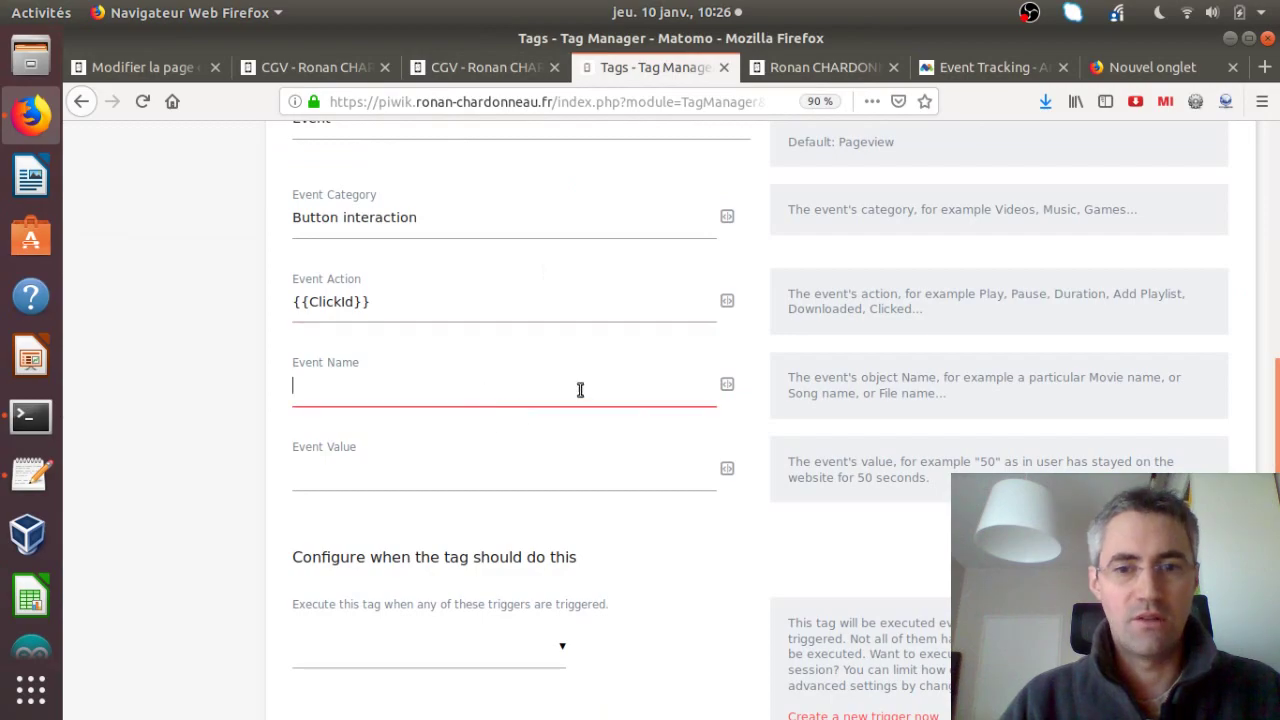
click(727, 387)
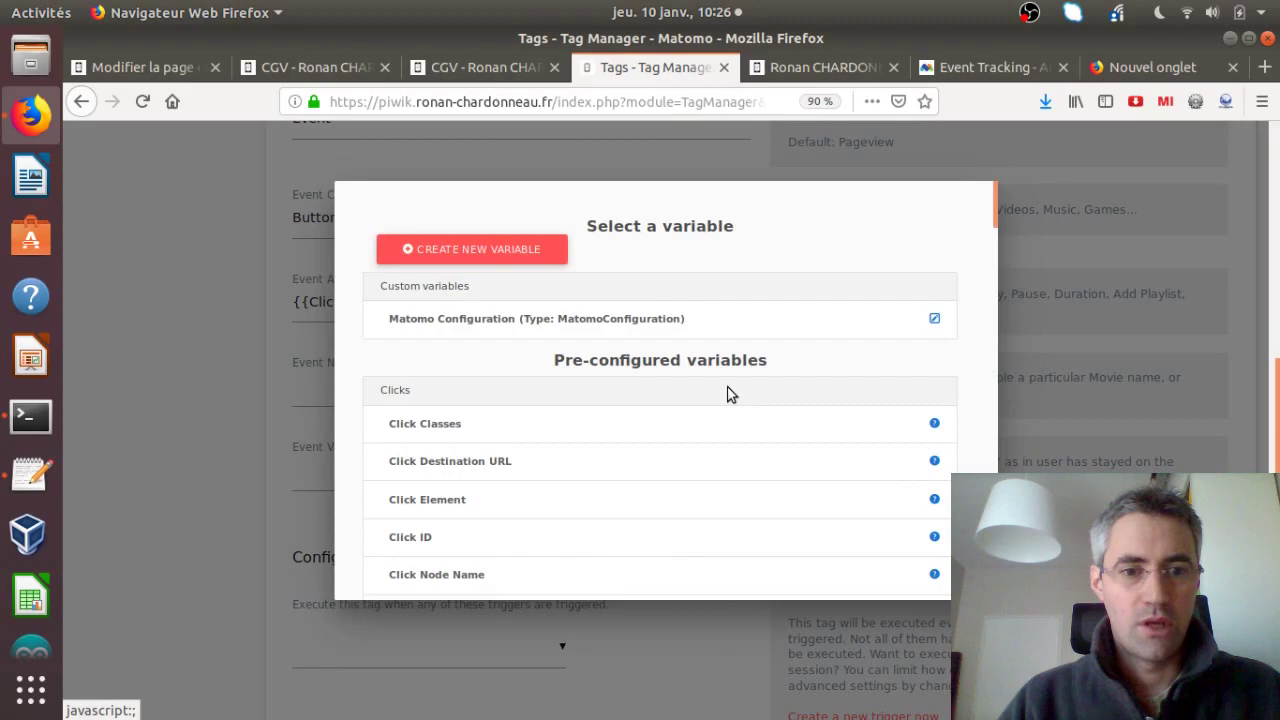
scroll(727, 393, down, 3)
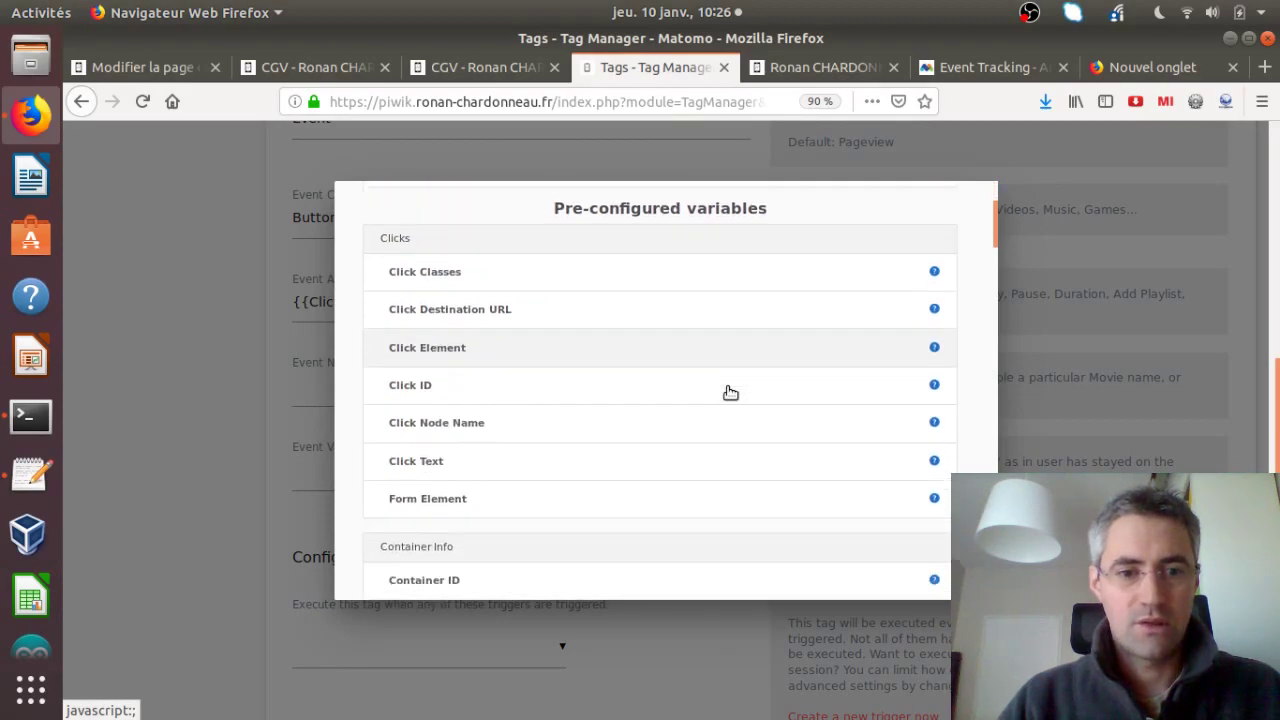
click(597, 454)
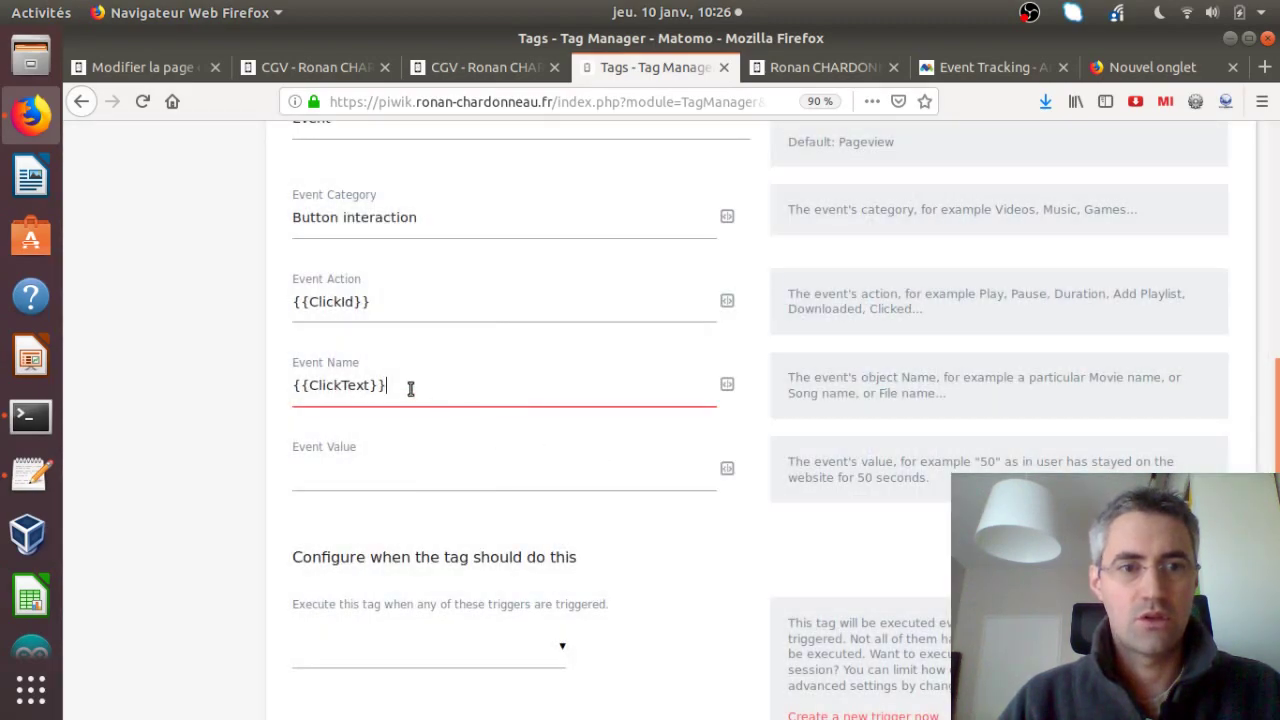
click(293, 70)
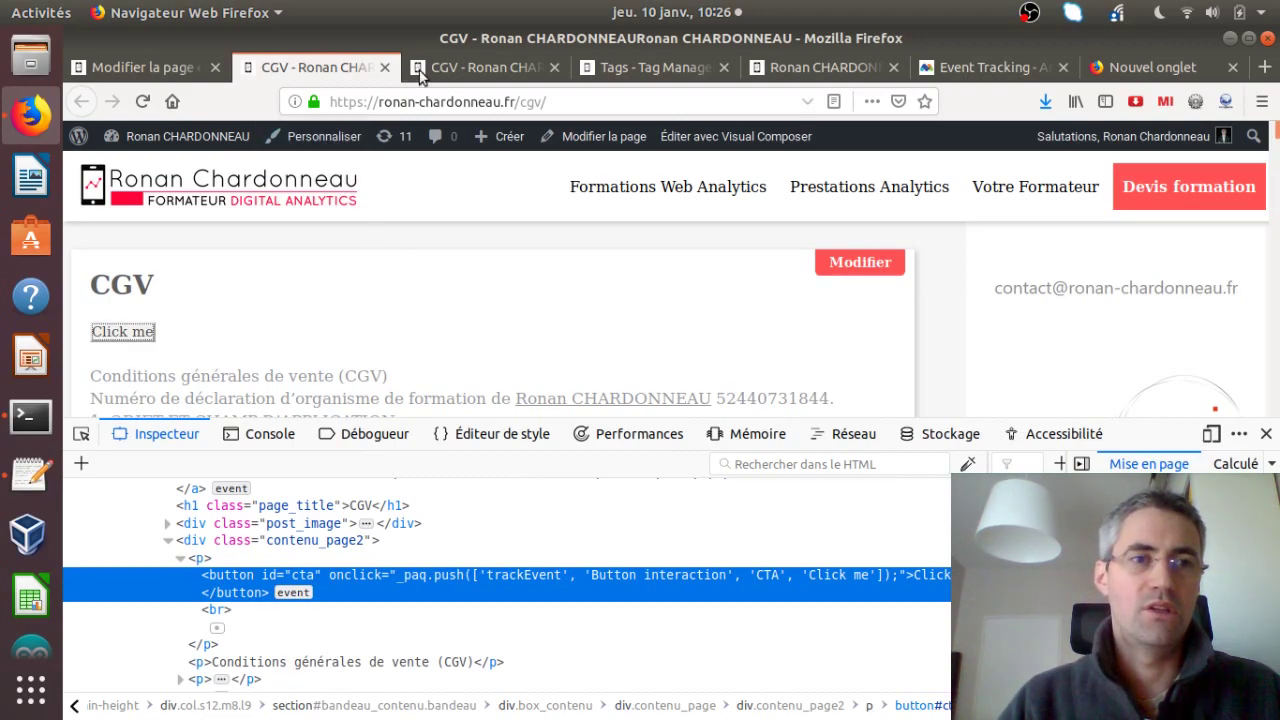
click(619, 75)
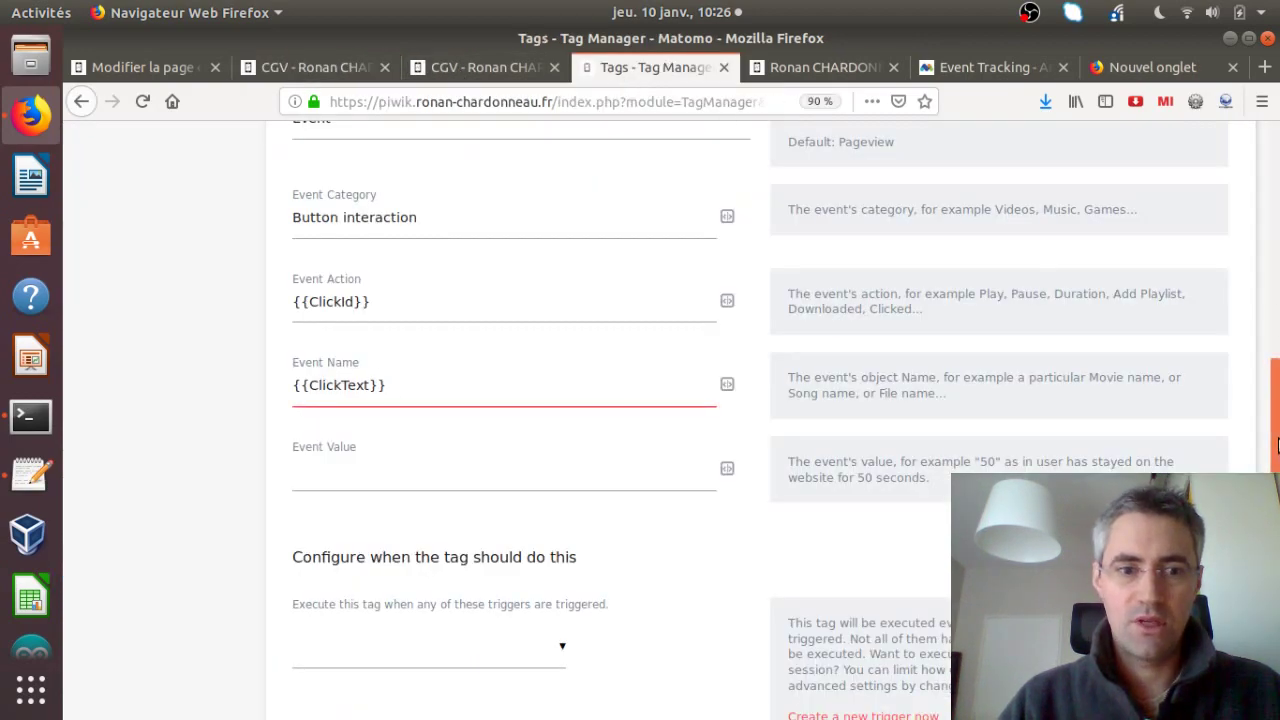
- Start a new All Elements Click trigger for the tag and name it "When the element has an id named cta"
scroll(1272, 400, down, 3)
click(546, 349)
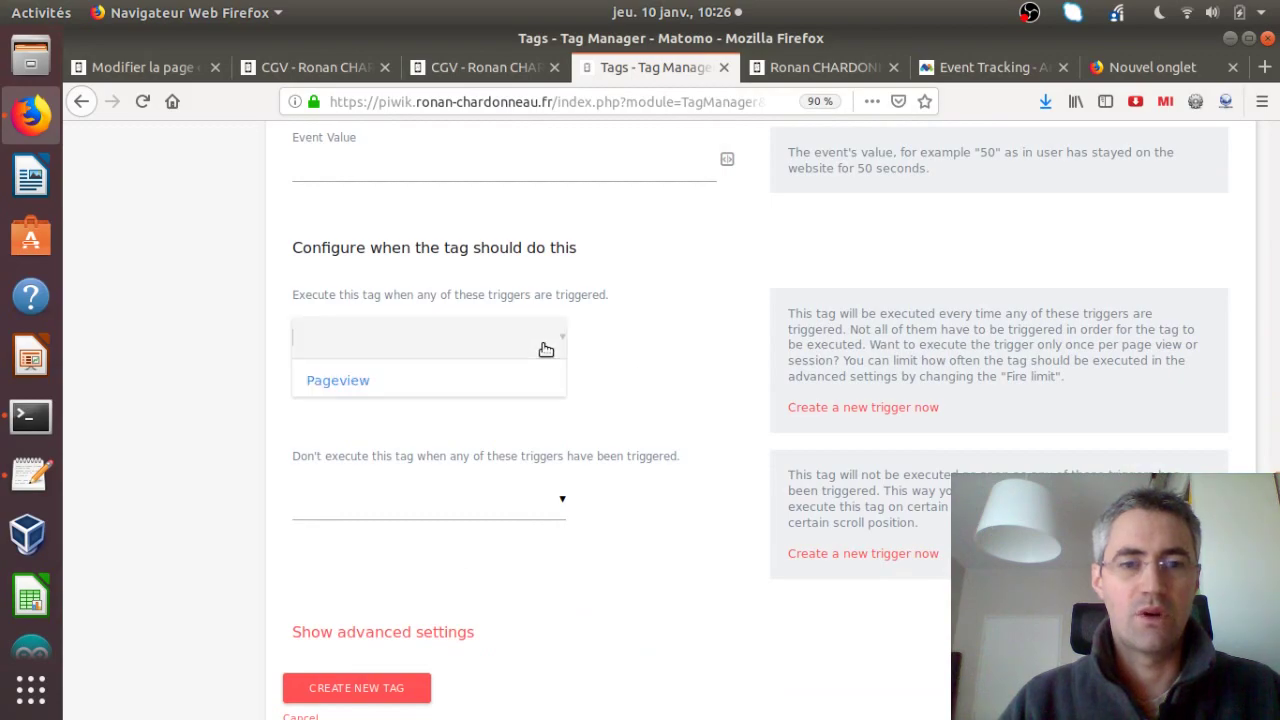
click(693, 349)
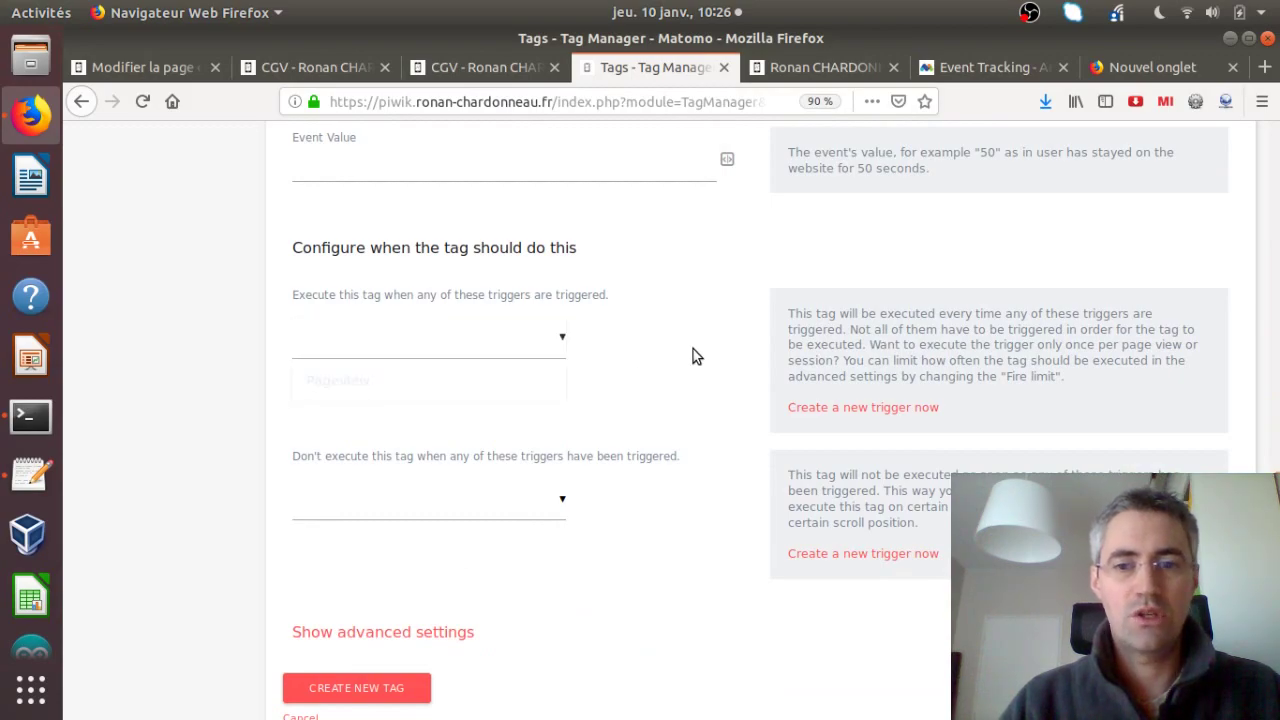
click(812, 407)
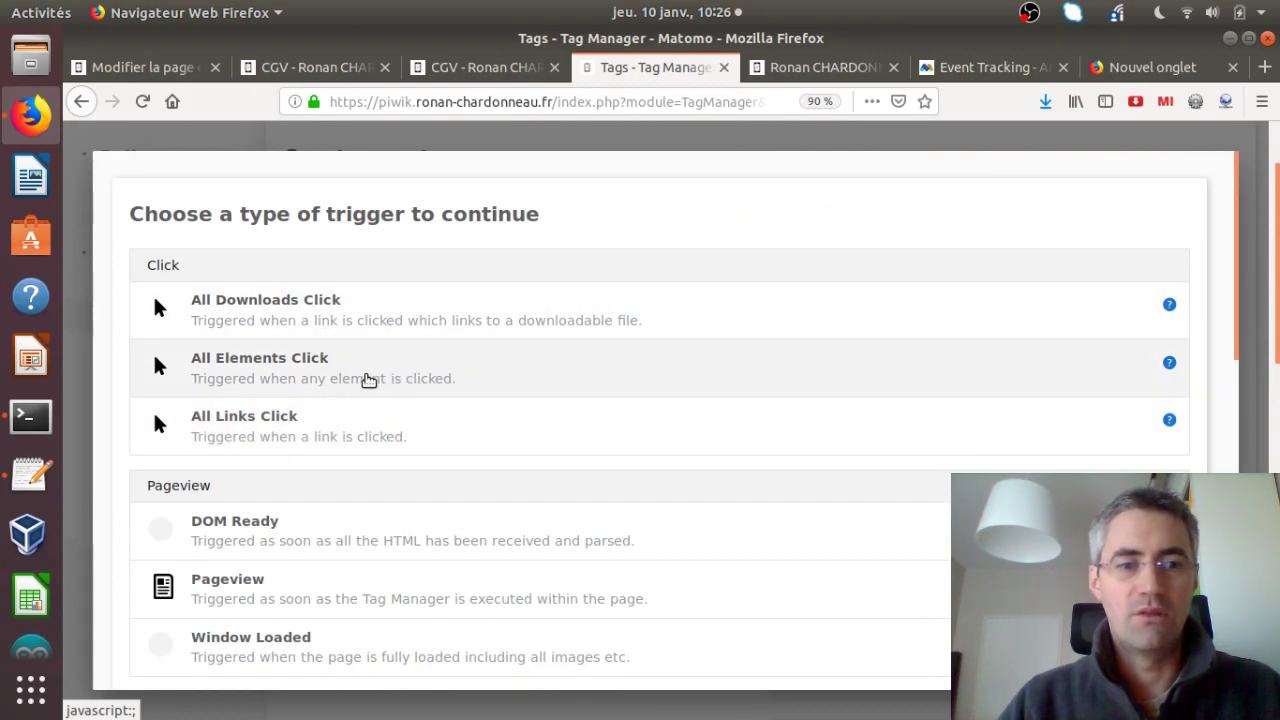
click(366, 374)
triple_click(290, 360)
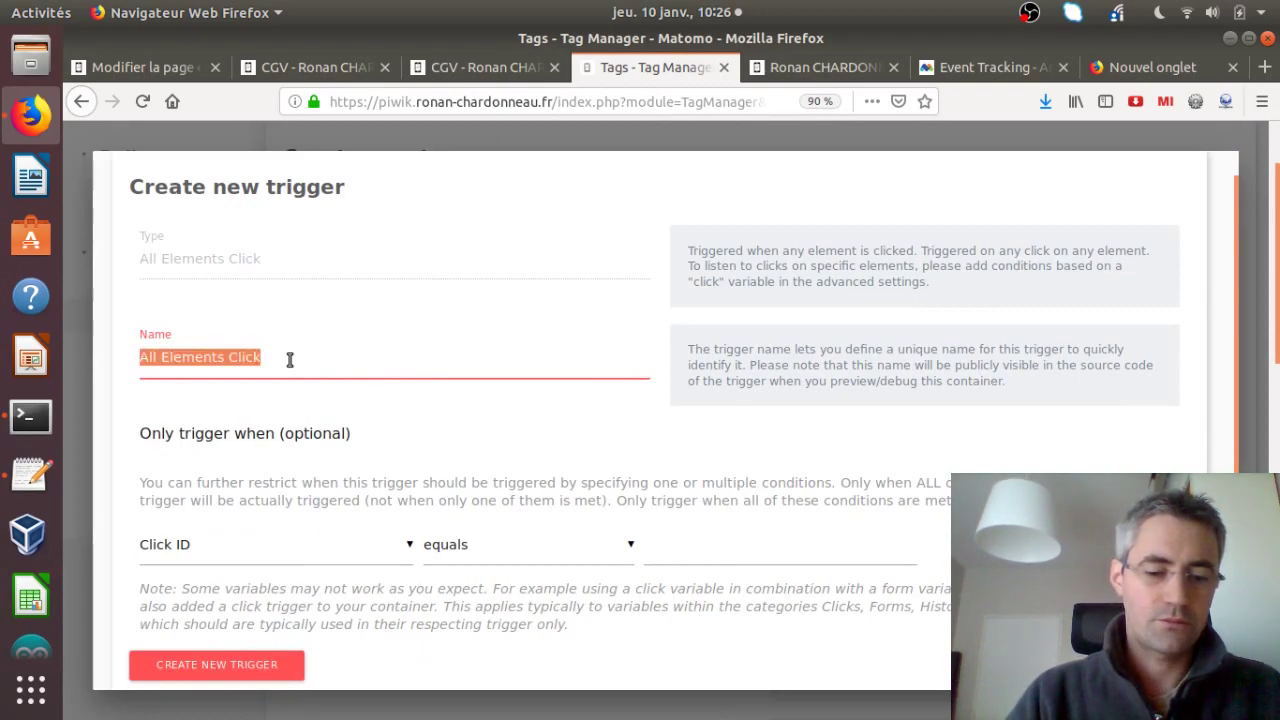
text(When the)
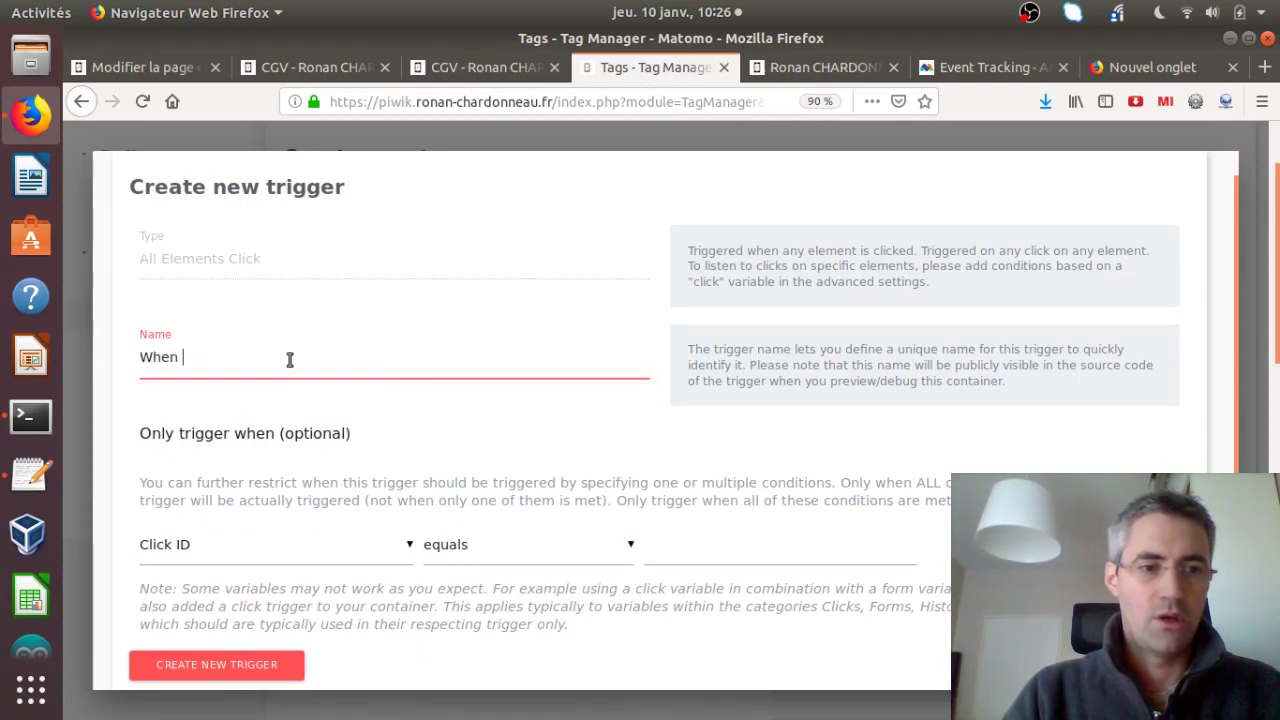
text( element ha)
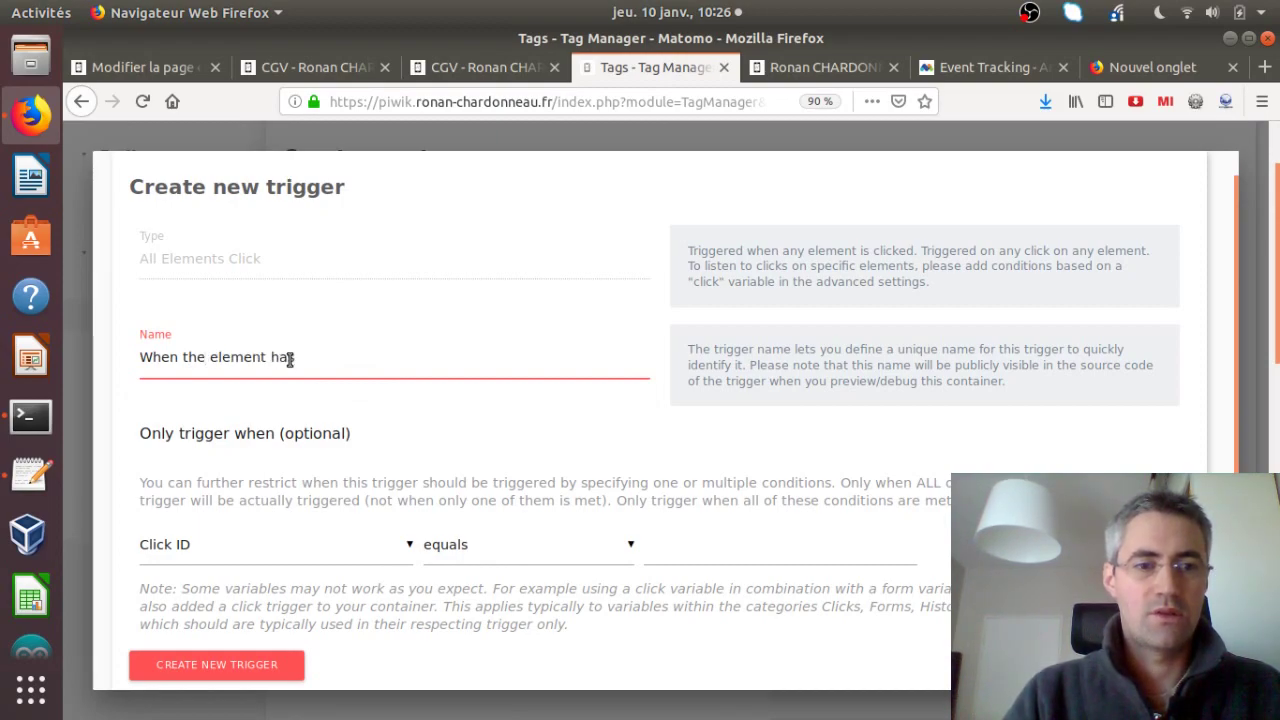
text(s an id n)
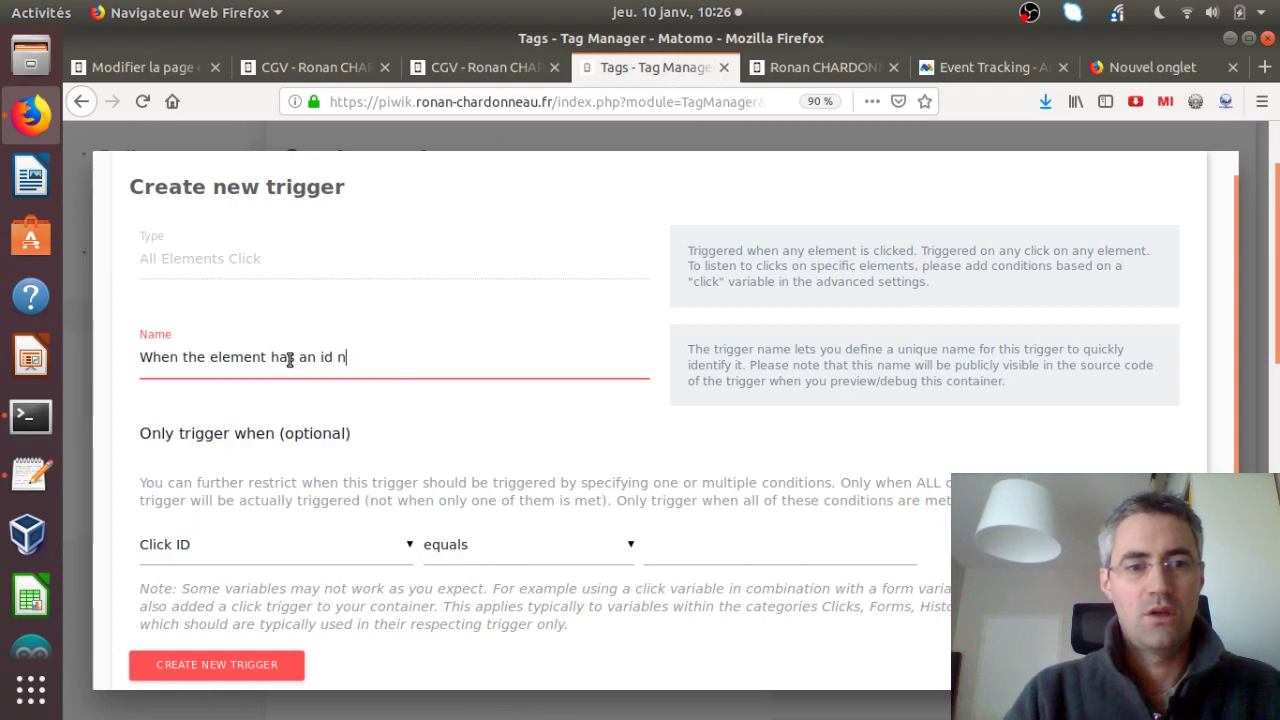
text(amed cta)
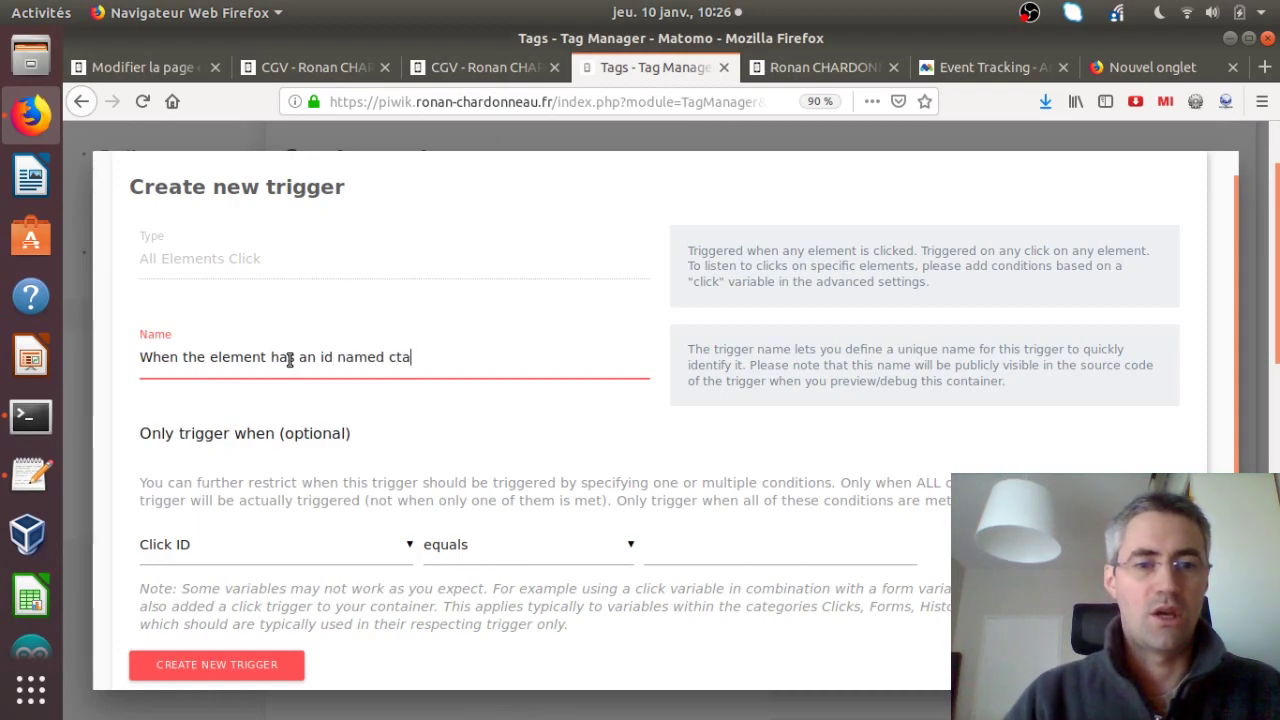
- Restrict the trigger to the condition Click ID equals cta and create it
click(676, 554)
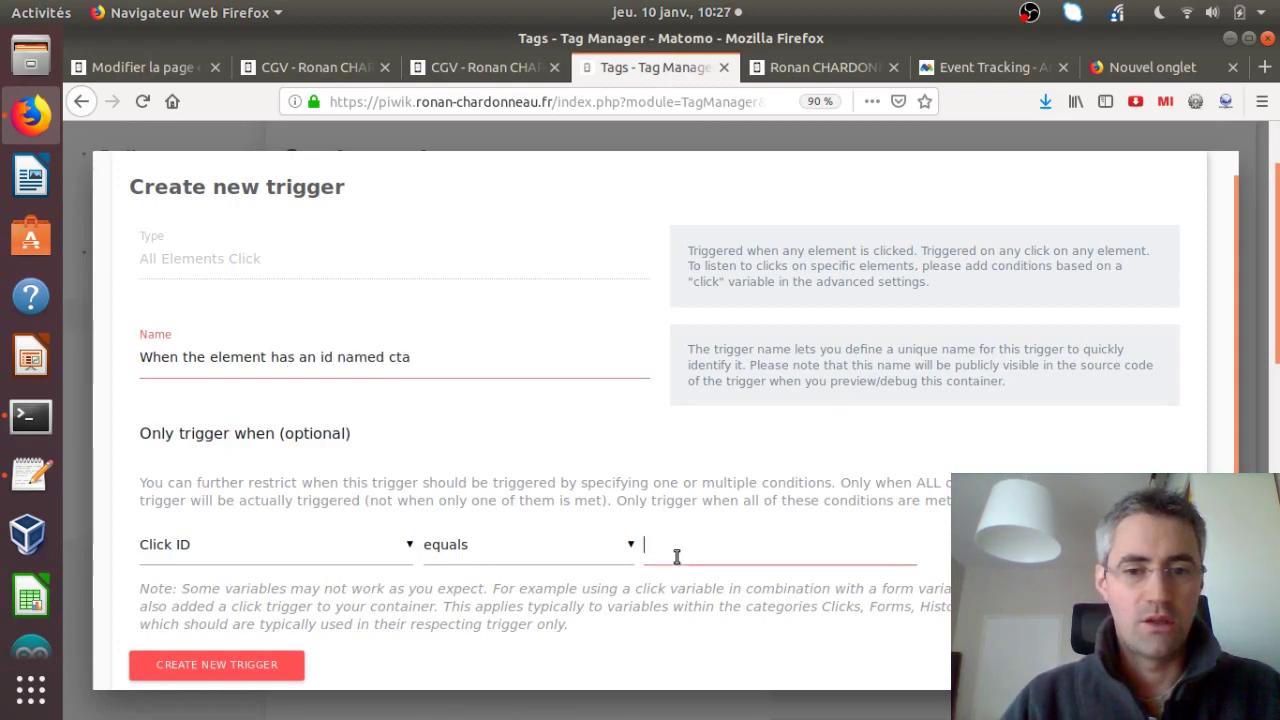
text(cta)
scroll(1277, 455, down, 3)
scroll(1277, 455, down, 3)
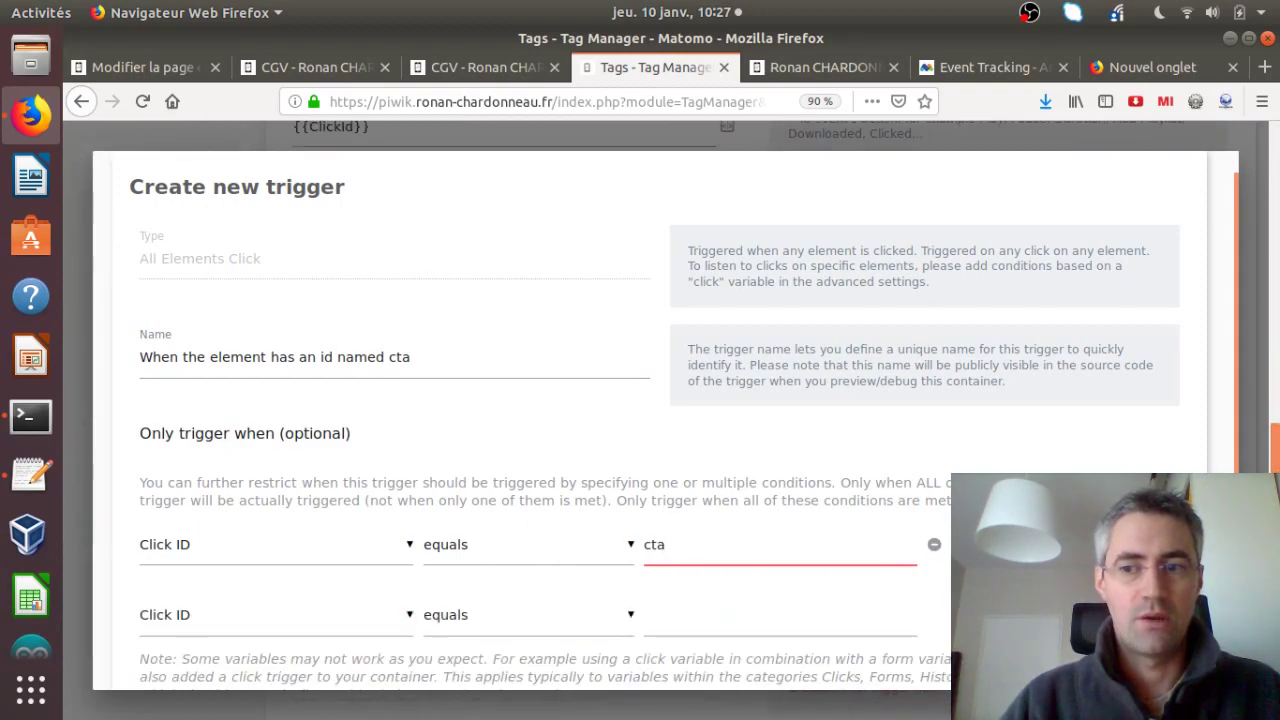
scroll(665, 420, down, 3)
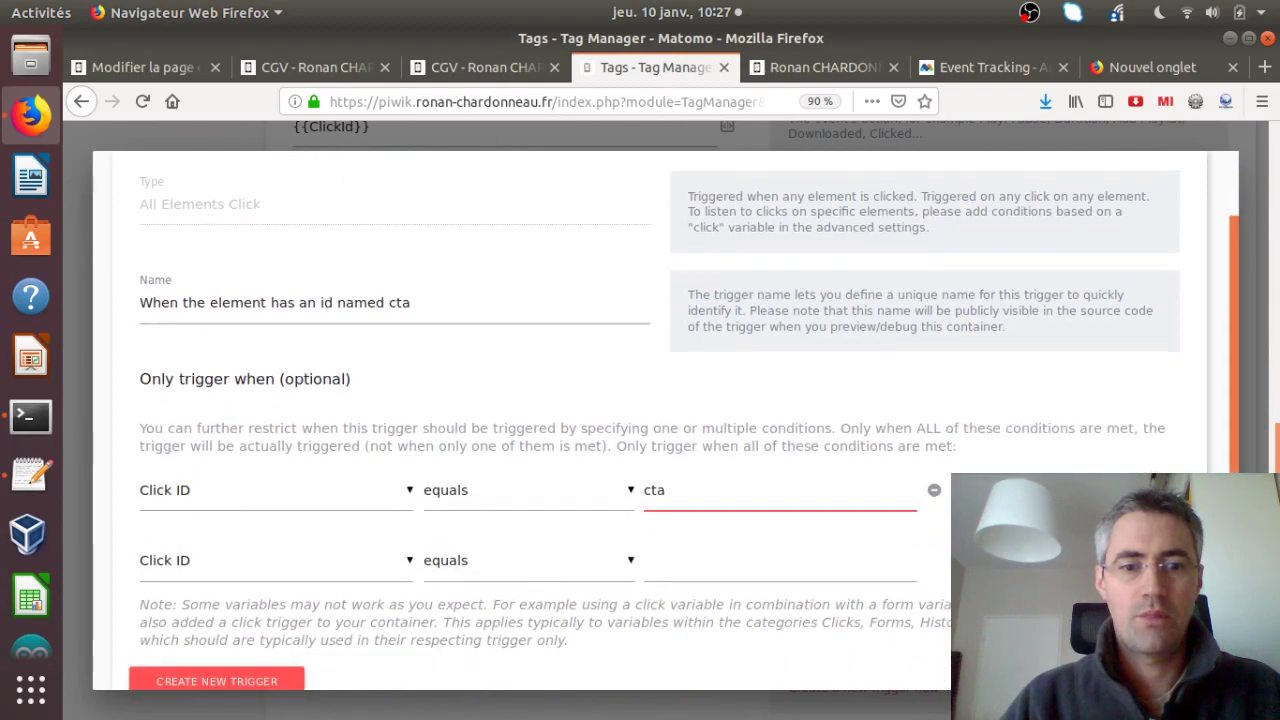
click(178, 579)
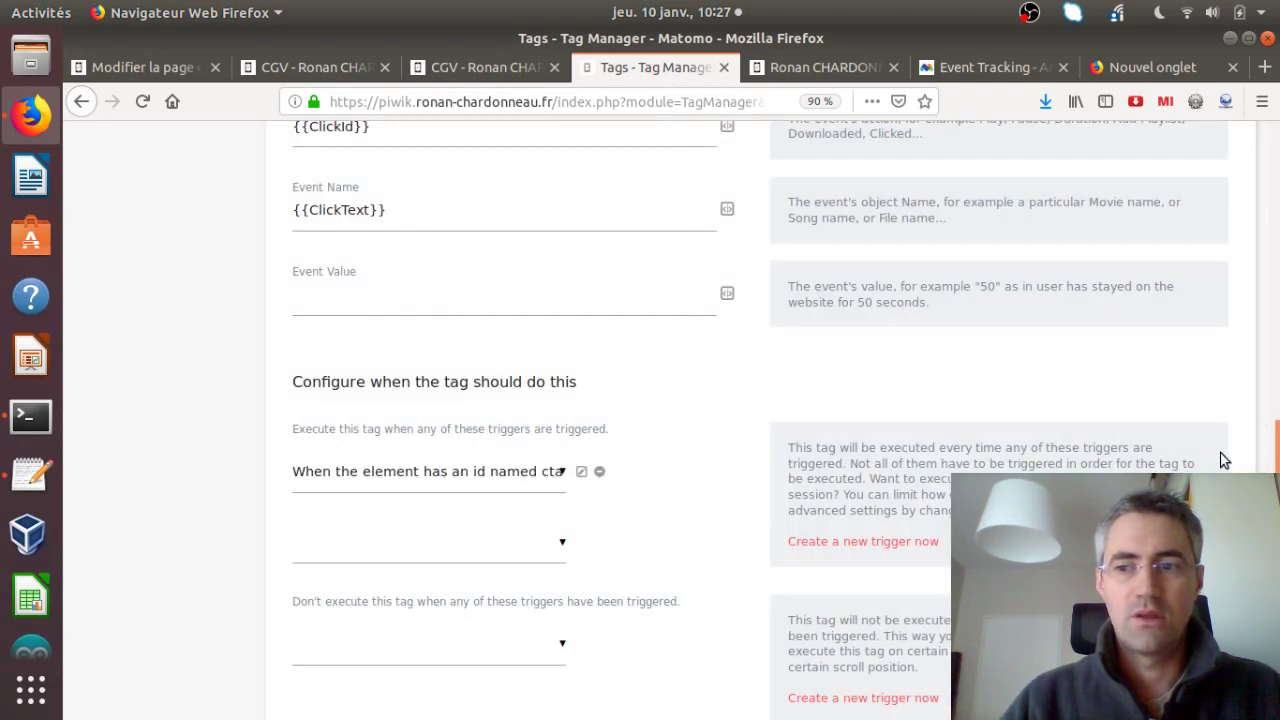
- Save the configured event tag as a new tag in the container
scroll(1224, 460, down, 3)
click(427, 568)
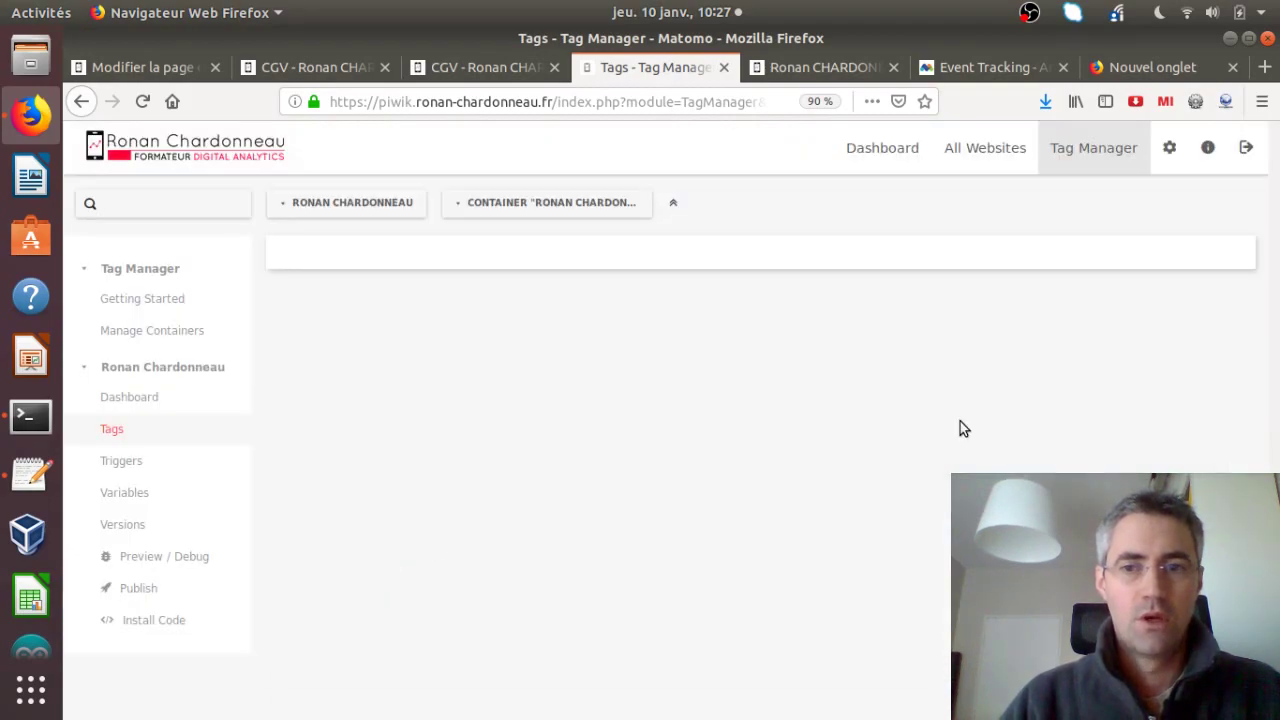
- Create a container version named "click cta version" and publish it to the Live environment
drag(1277, 252, 1183, 277)
click(168, 548)
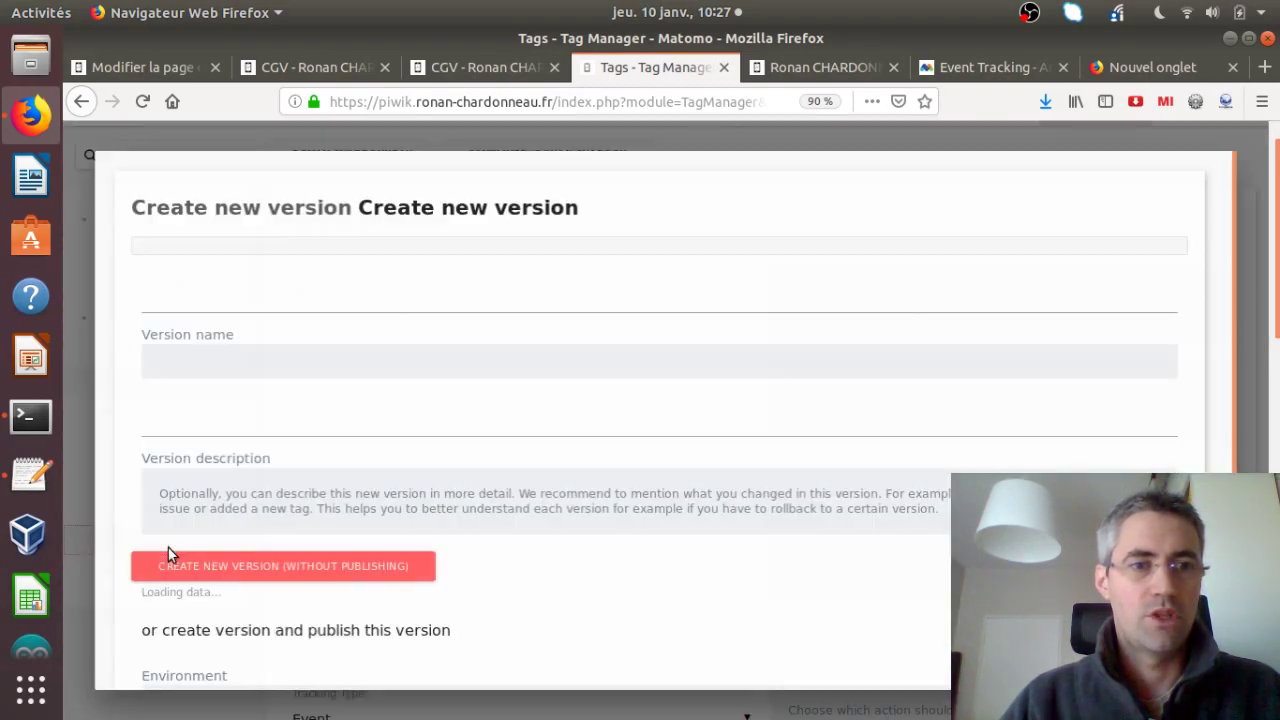
click(351, 293)
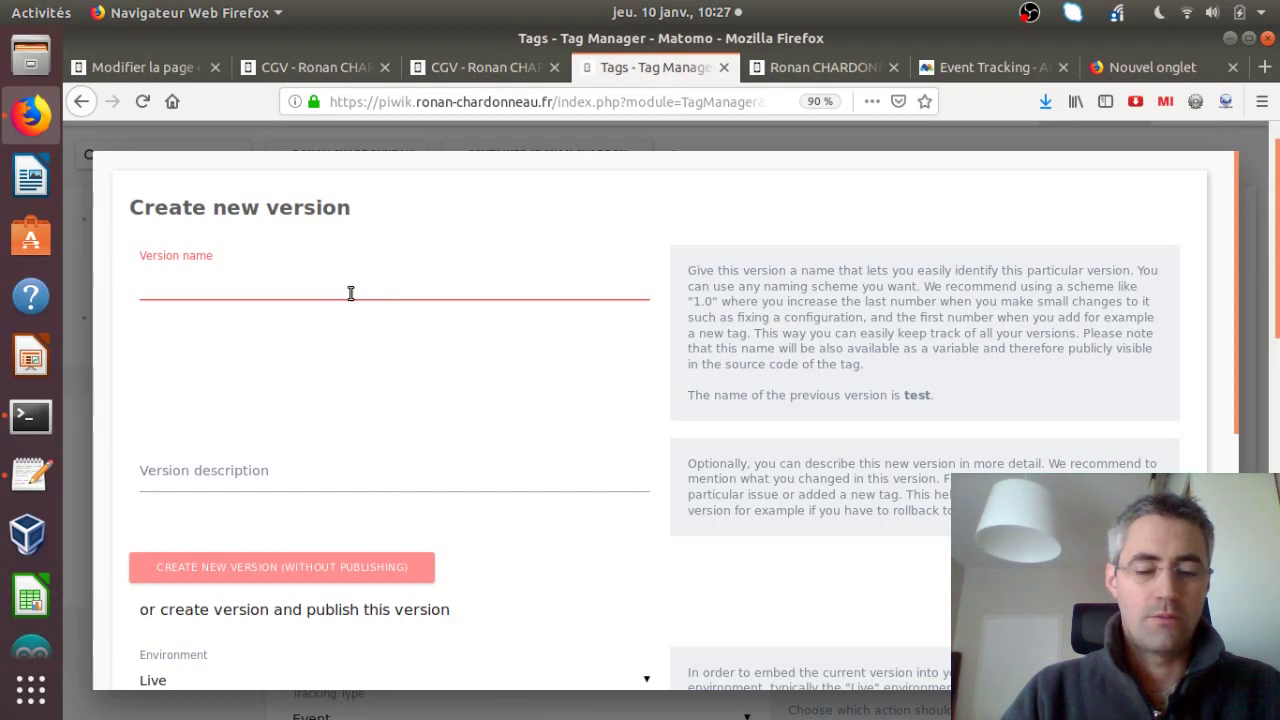
text(click cta )
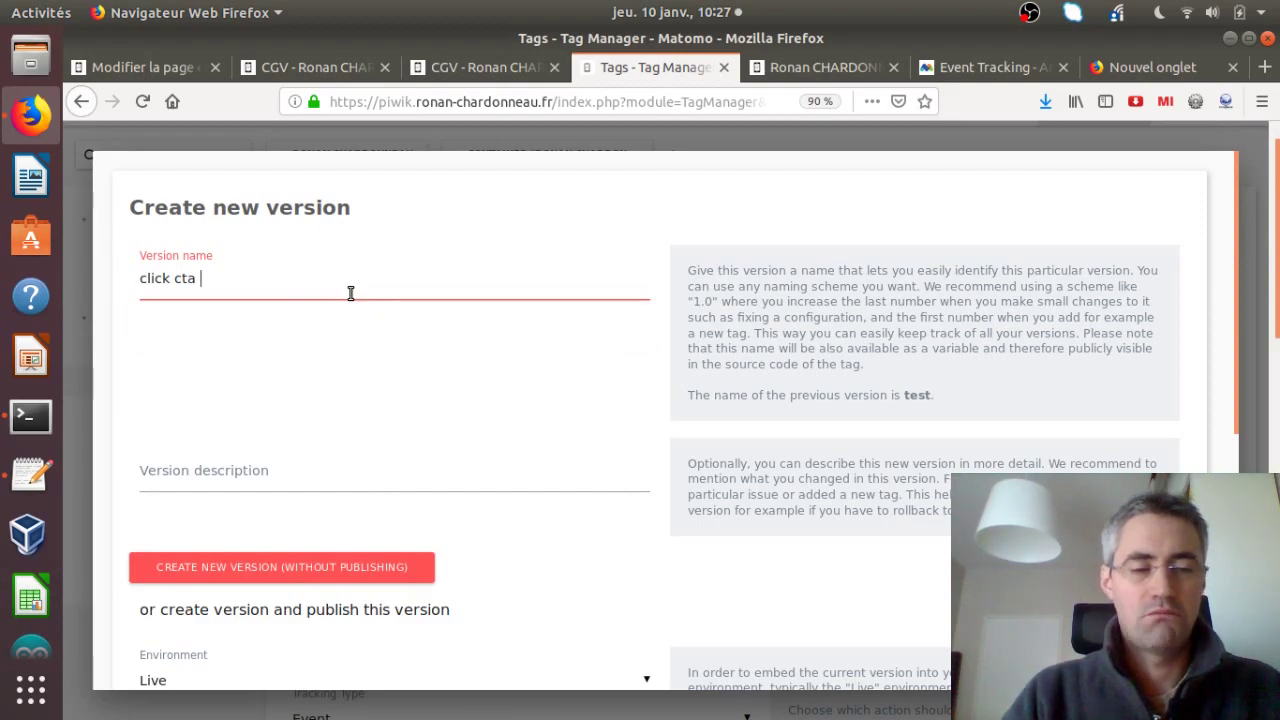
text(version)
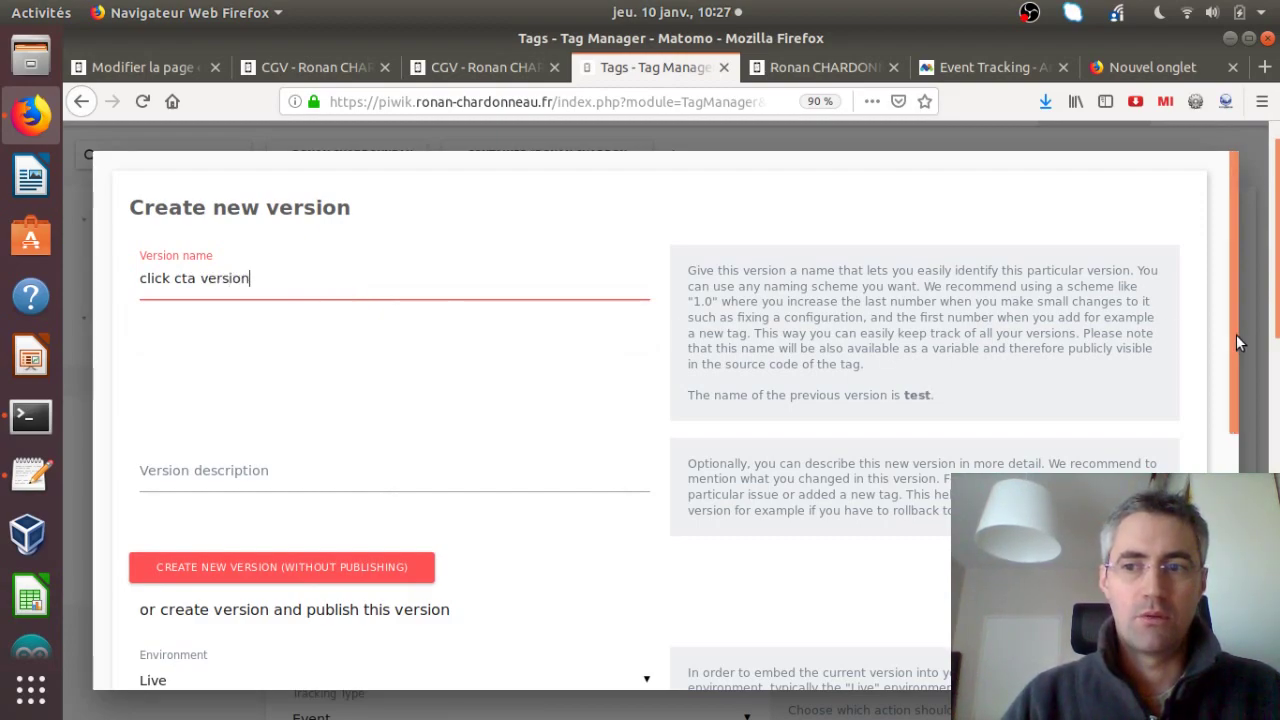
scroll(1240, 343, down, 5)
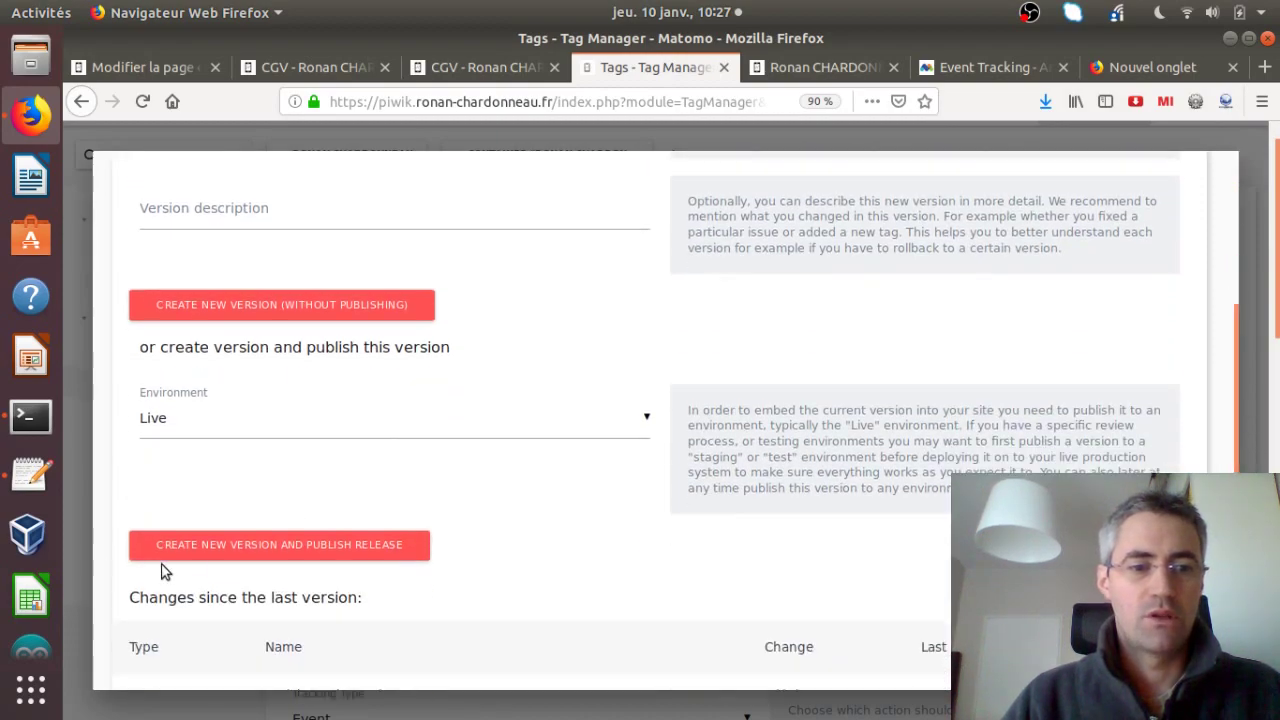
click(217, 545)
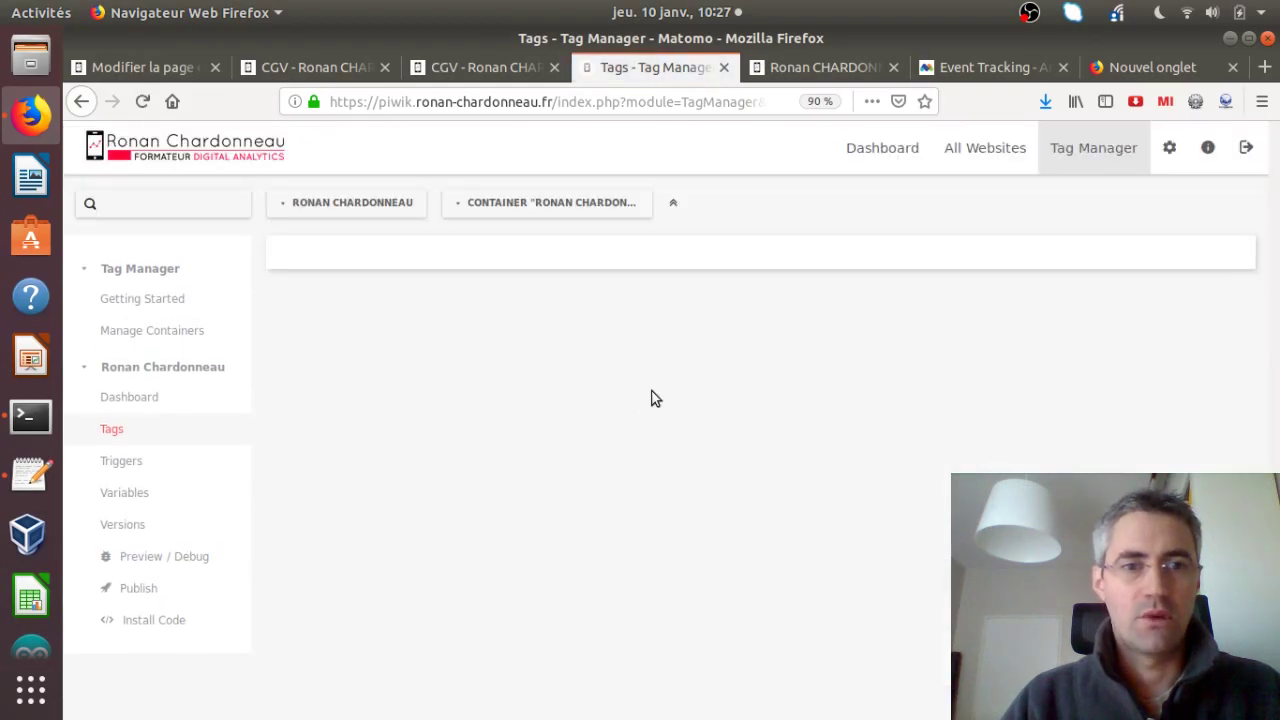
- Reload the CGV page, show the browser console and test the "Click me" button
click(311, 72)
click(144, 103)
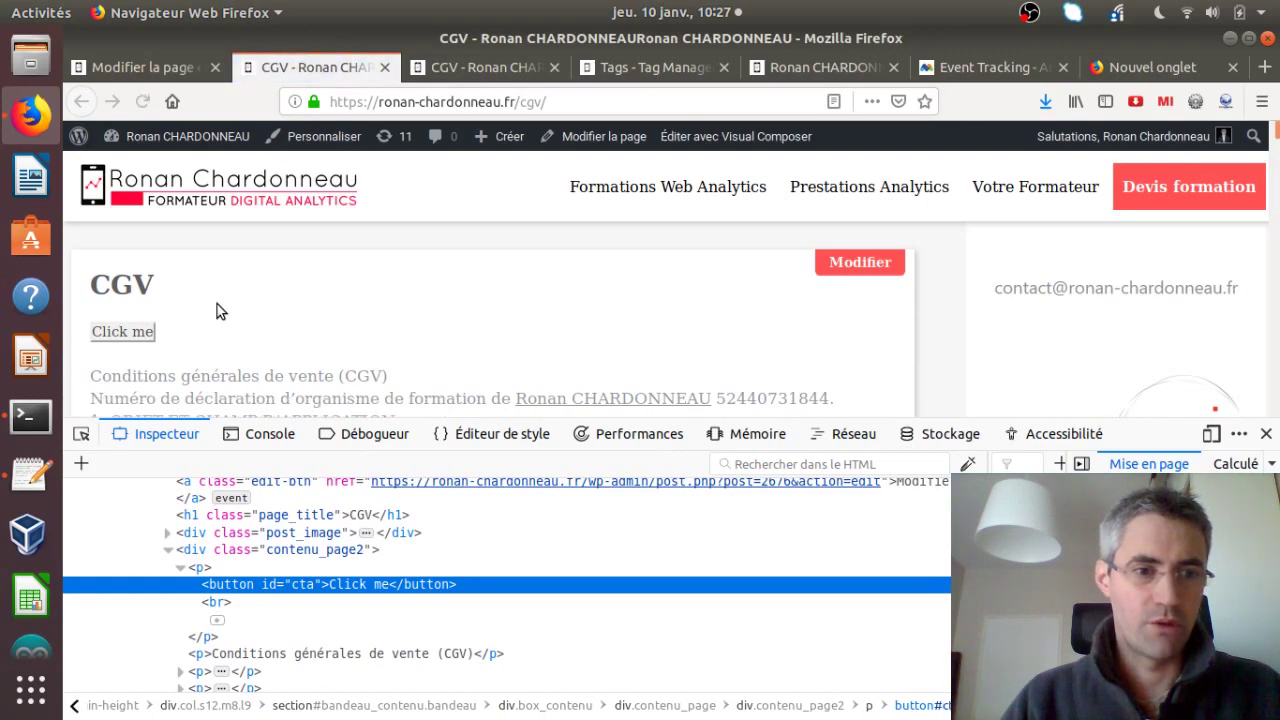
click(270, 434)
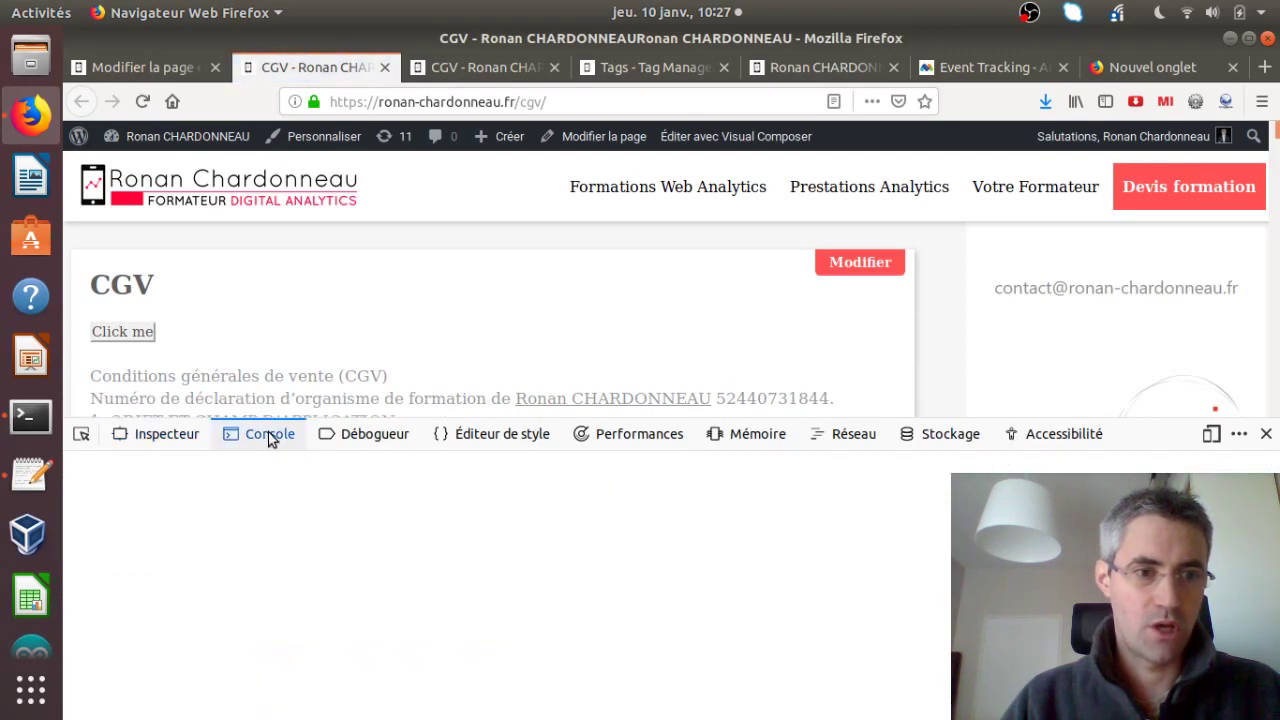
click(136, 337)
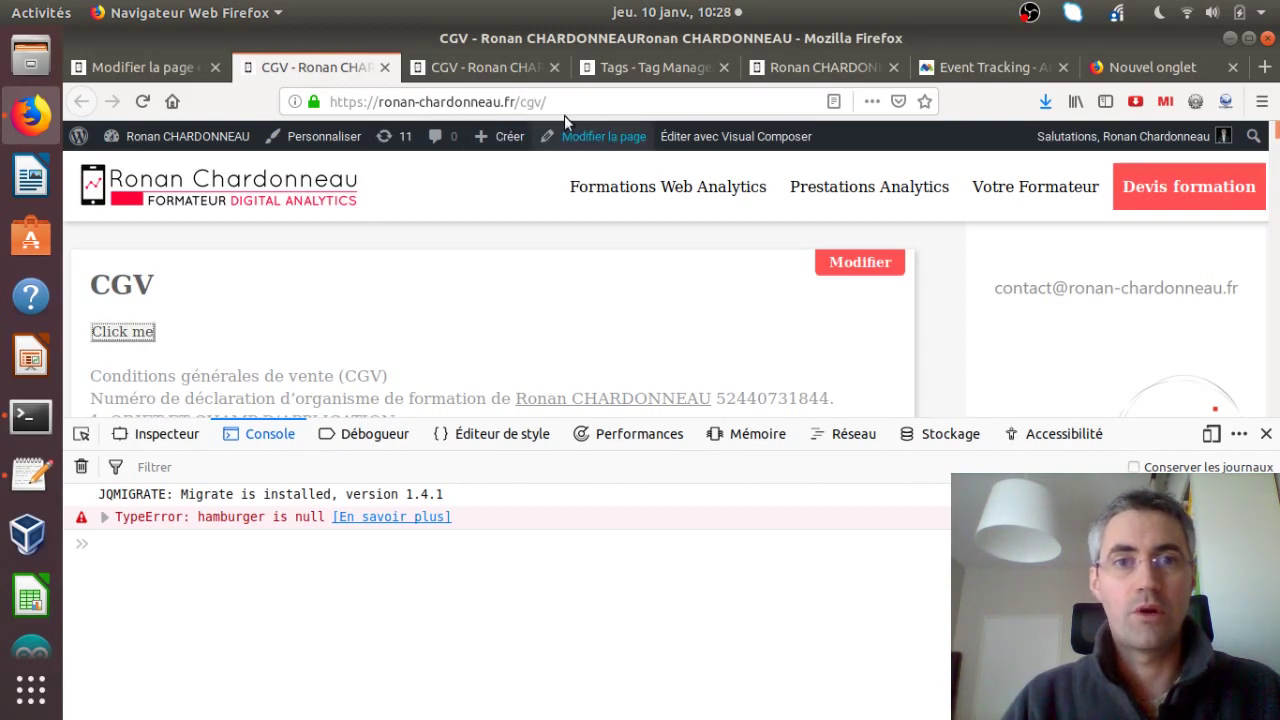
- Open the Matomo reports dashboard in a new browser tab and set the report date to 2019-01-10
click(639, 62)
click(782, 64)
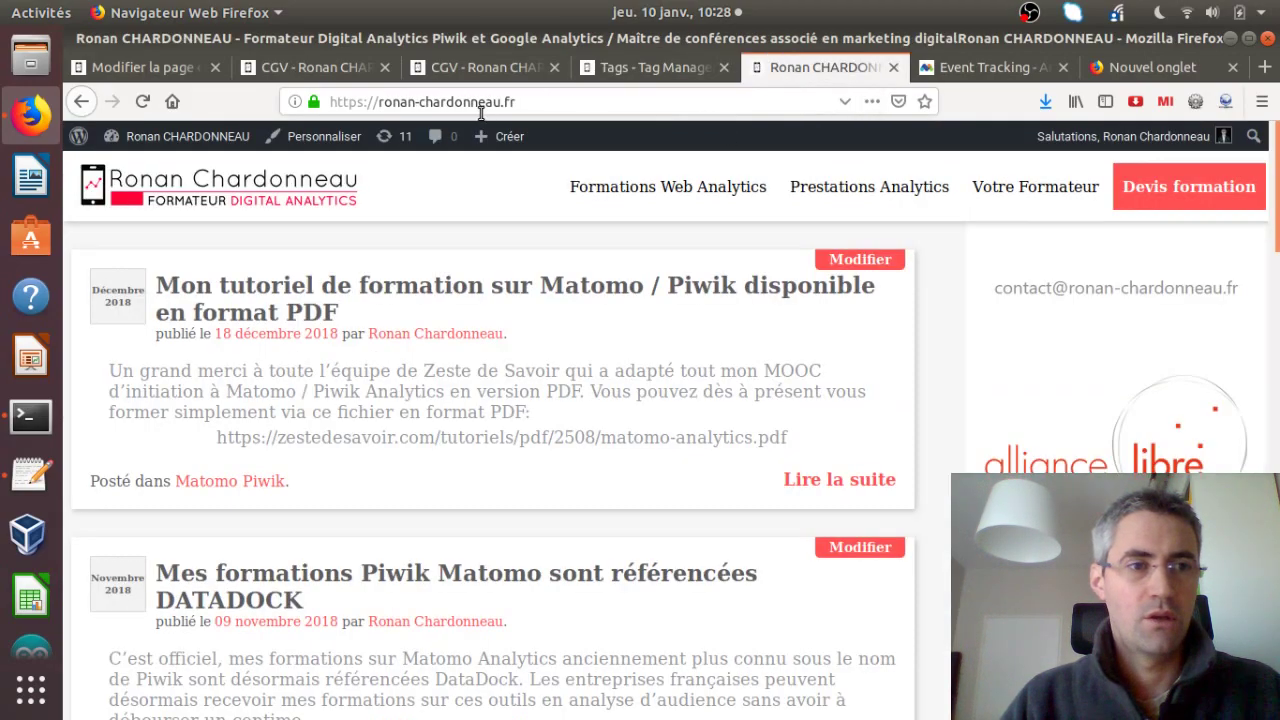
click(620, 76)
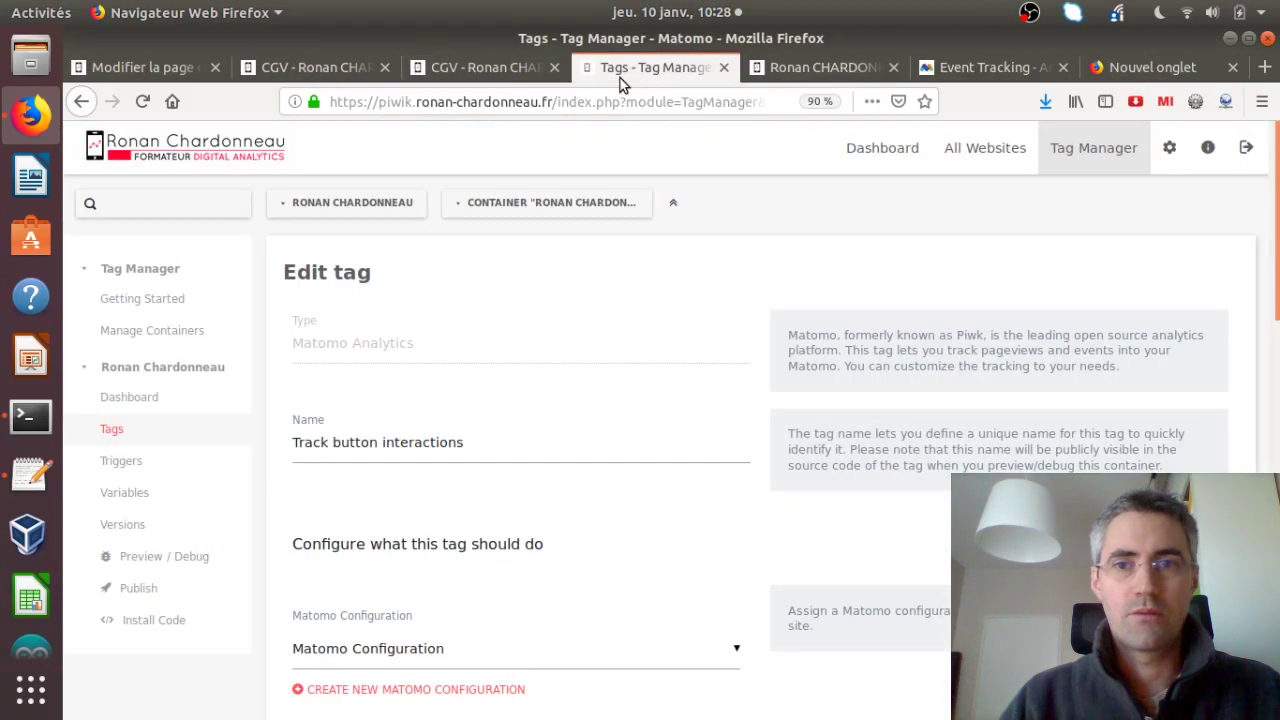
middle_click(876, 160)
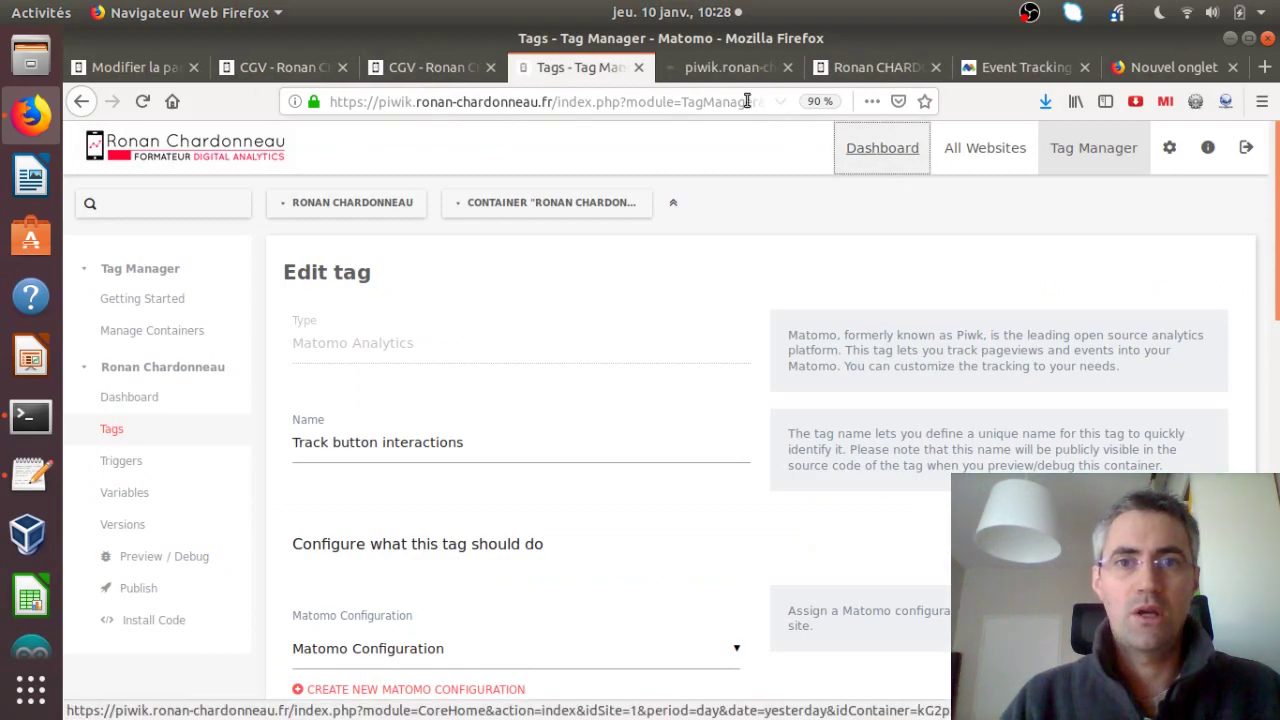
click(717, 77)
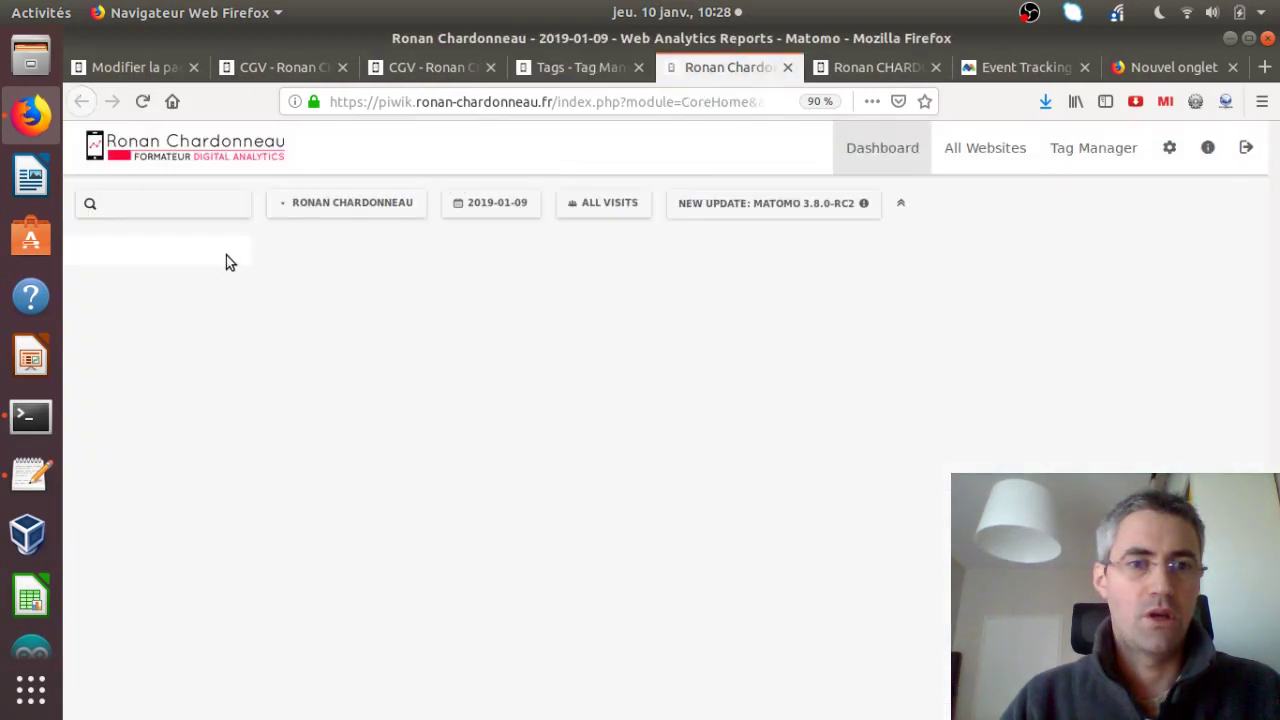
click(491, 207)
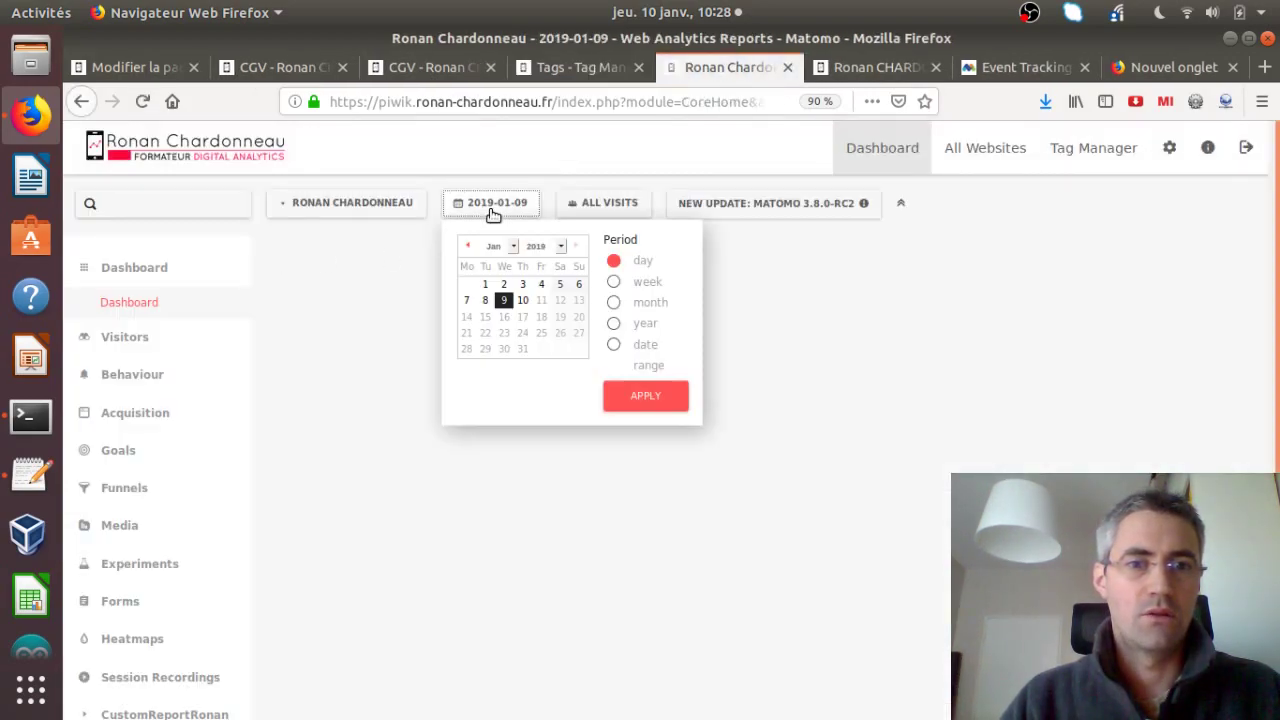
click(523, 303)
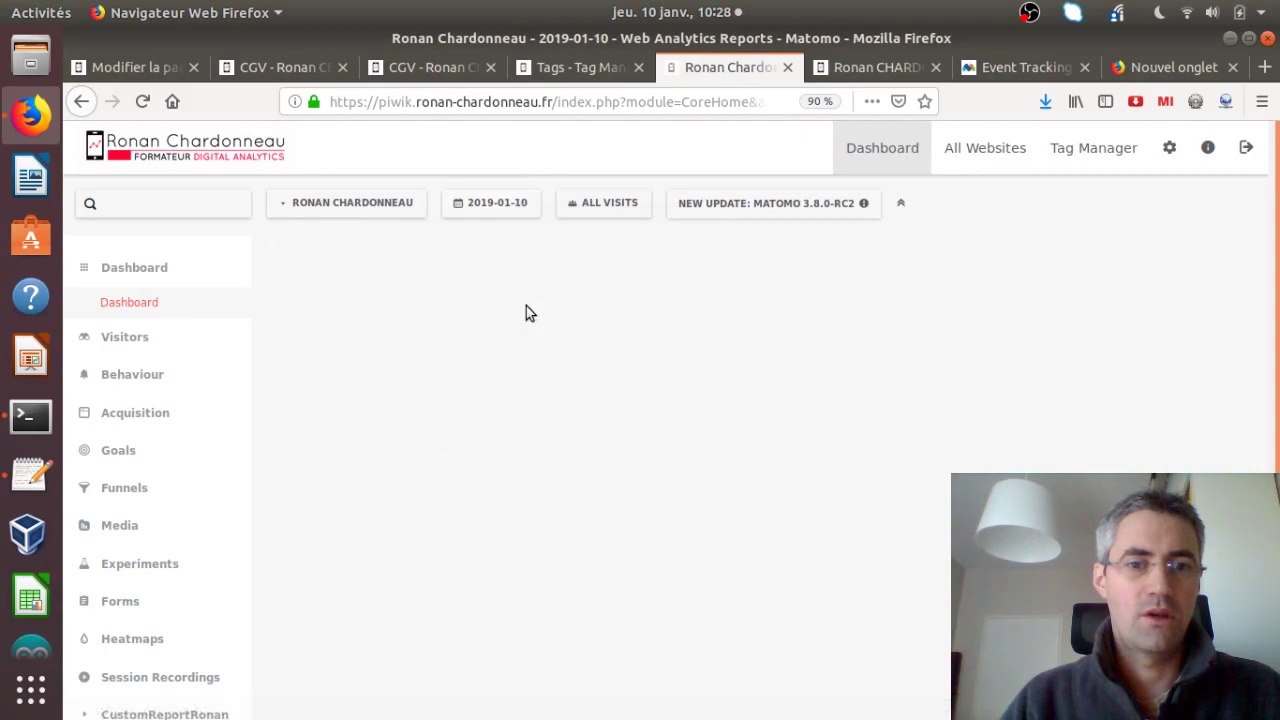
- Open the Visitor Log and check the latest visit's actions for the button interaction event
click(166, 345)
click(160, 375)
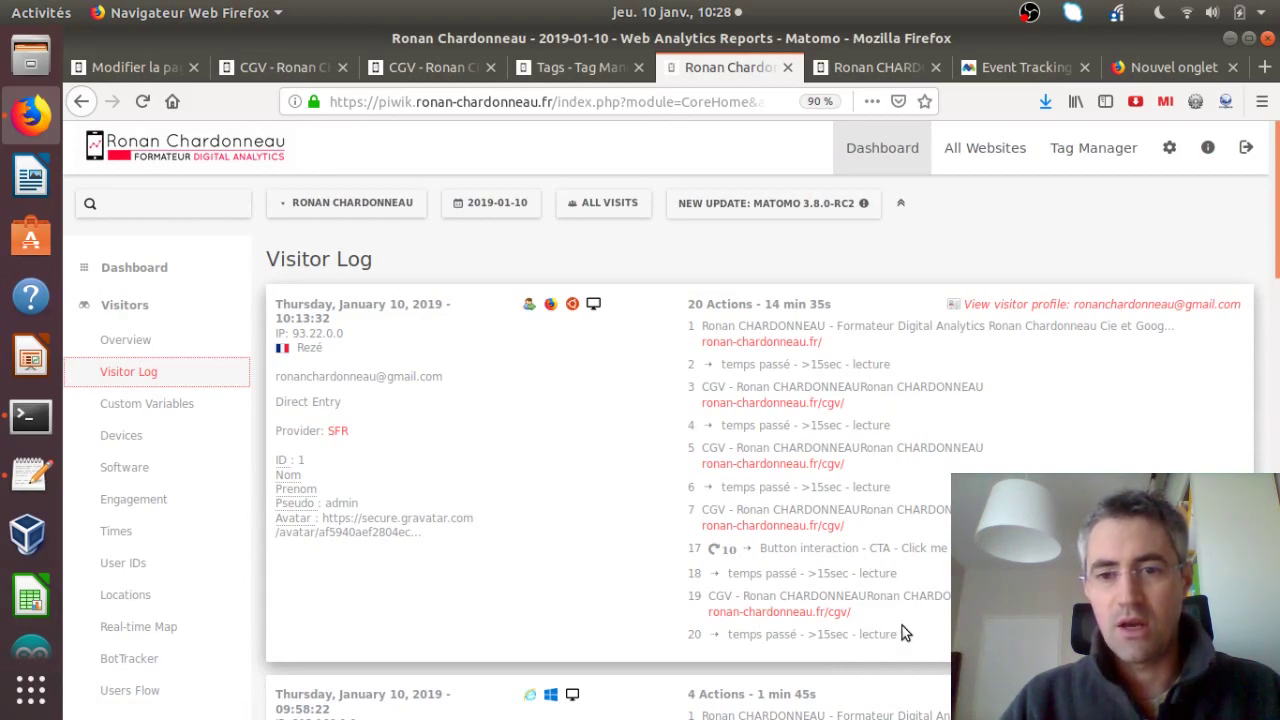
mouse_move(852, 596)
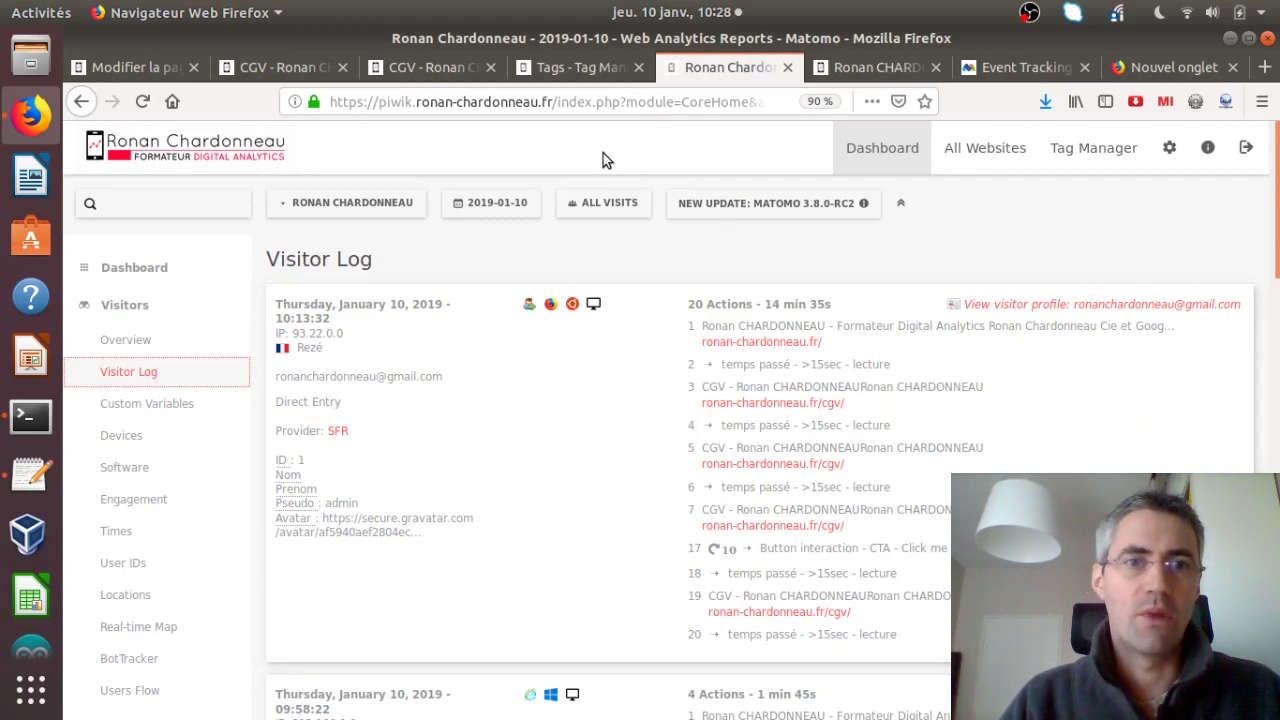
- Close the developer tools on the second CGV page and search its source for "contain" to find the Tag Manager container script
click(462, 78)
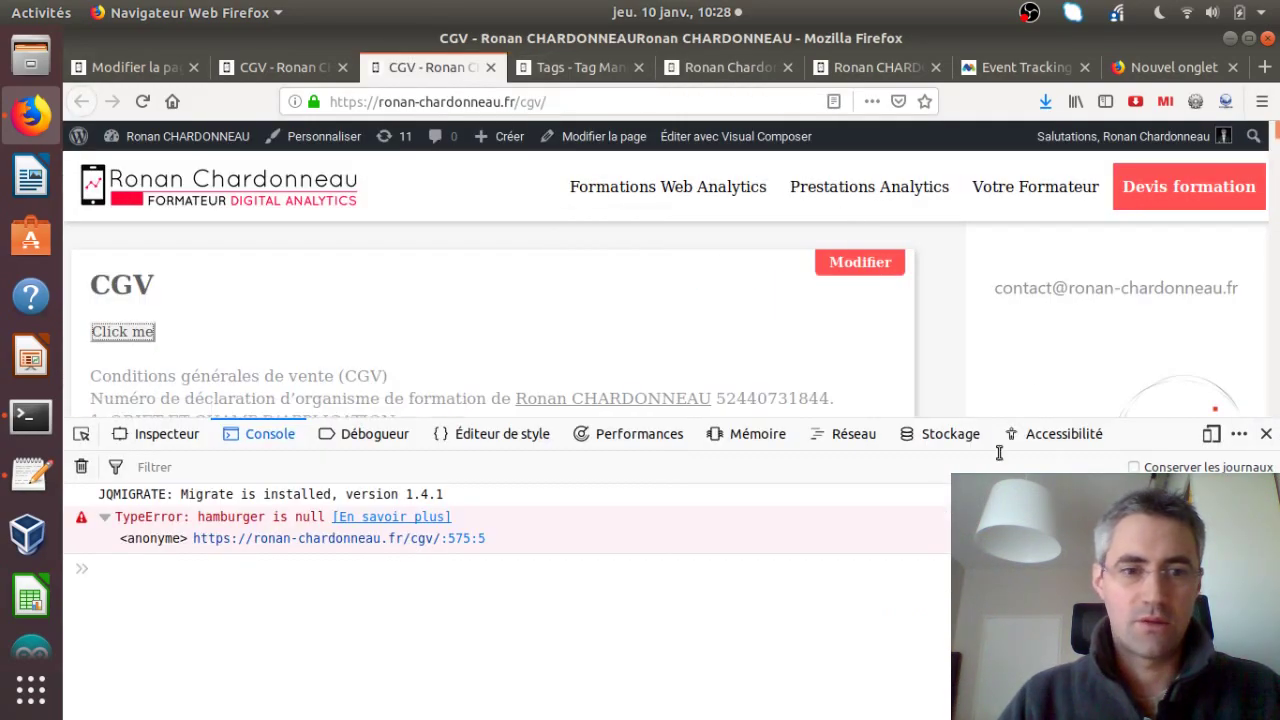
click(1266, 433)
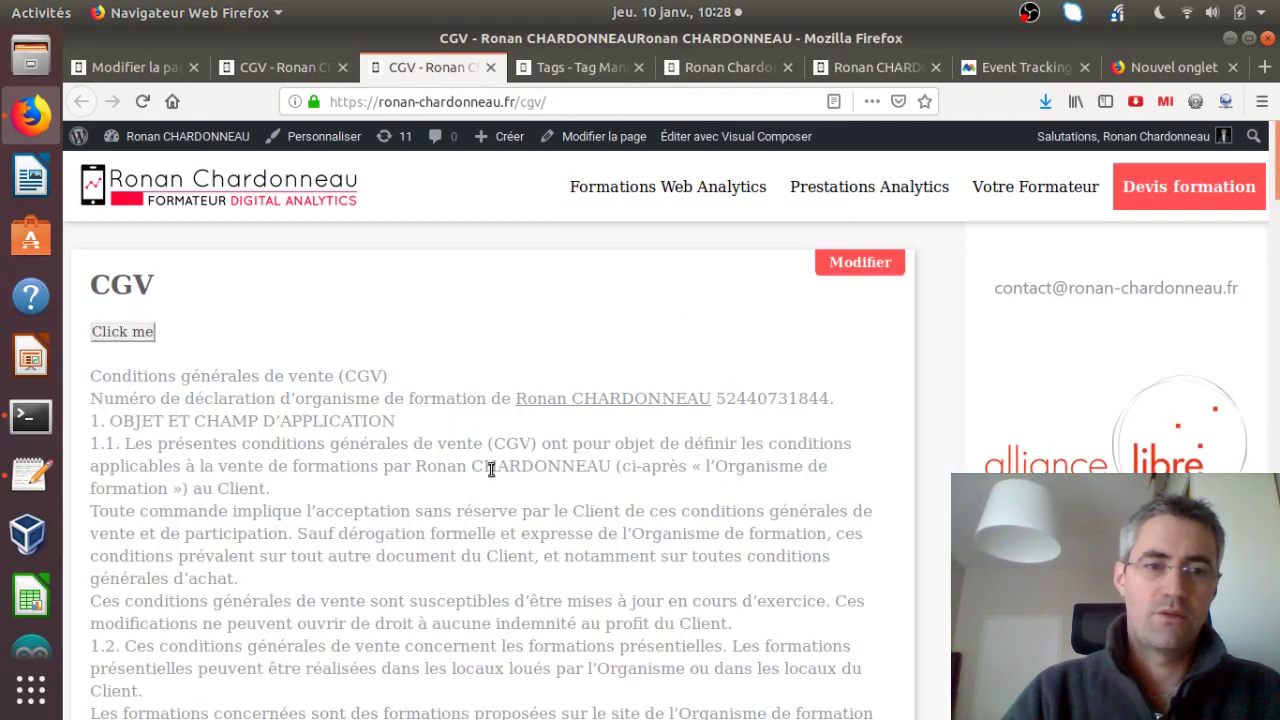
key(ctrl+u)
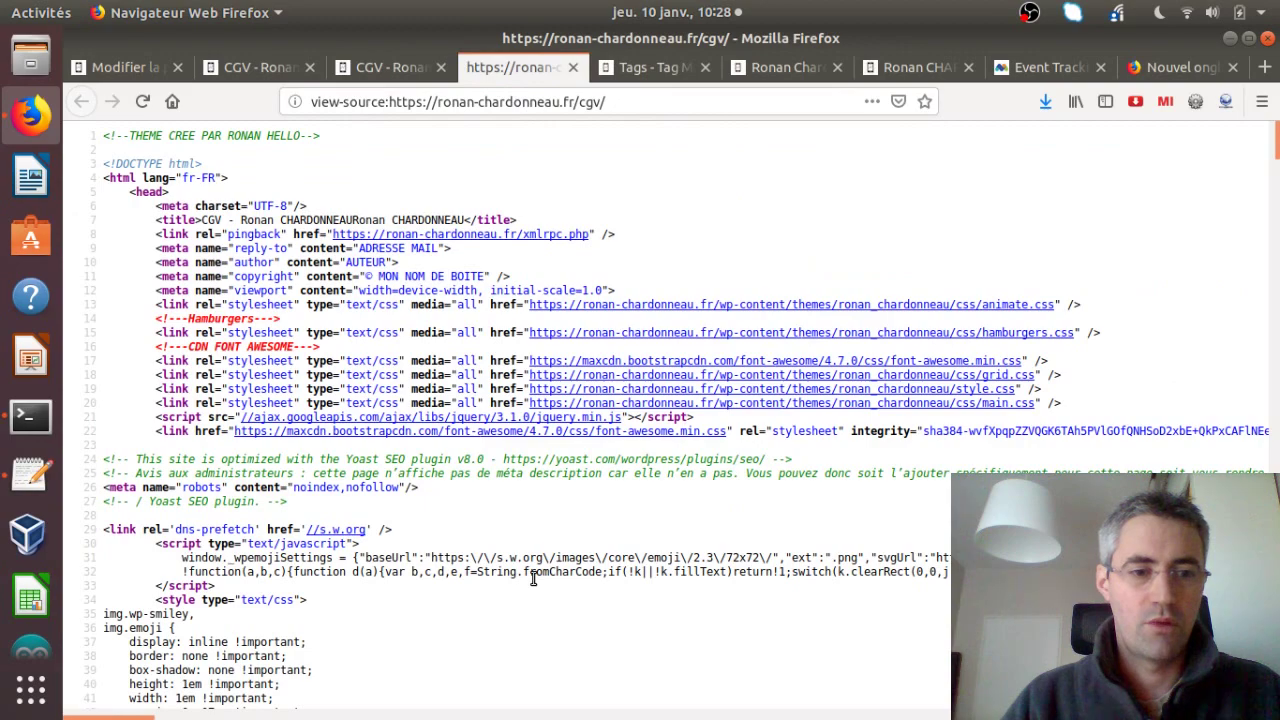
key(ctrl+f)
text(contain)
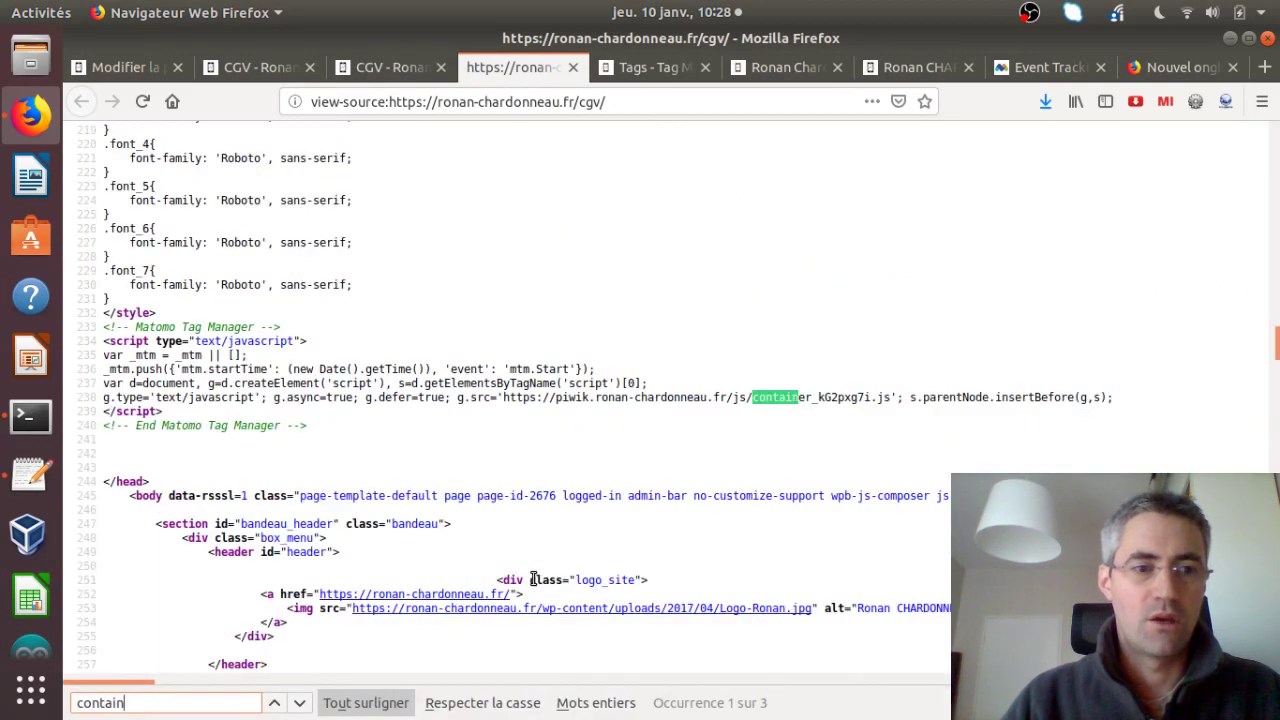
key(Tab)
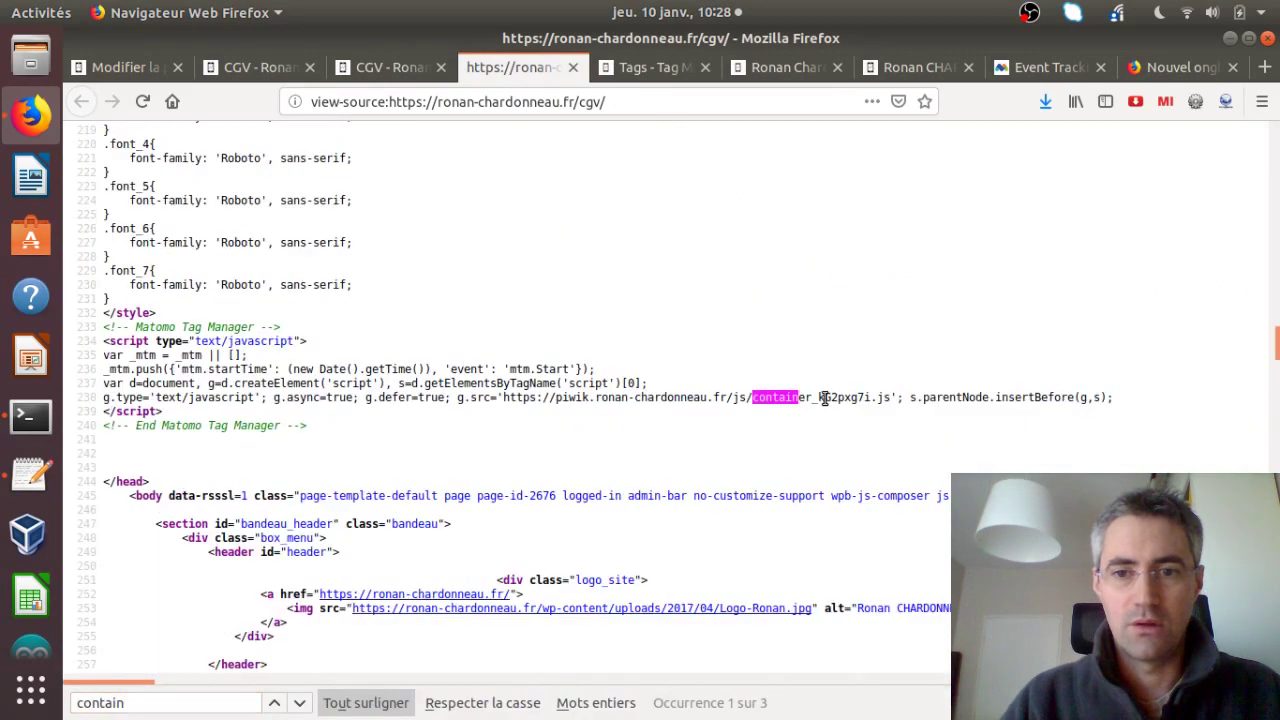
click(820, 408)
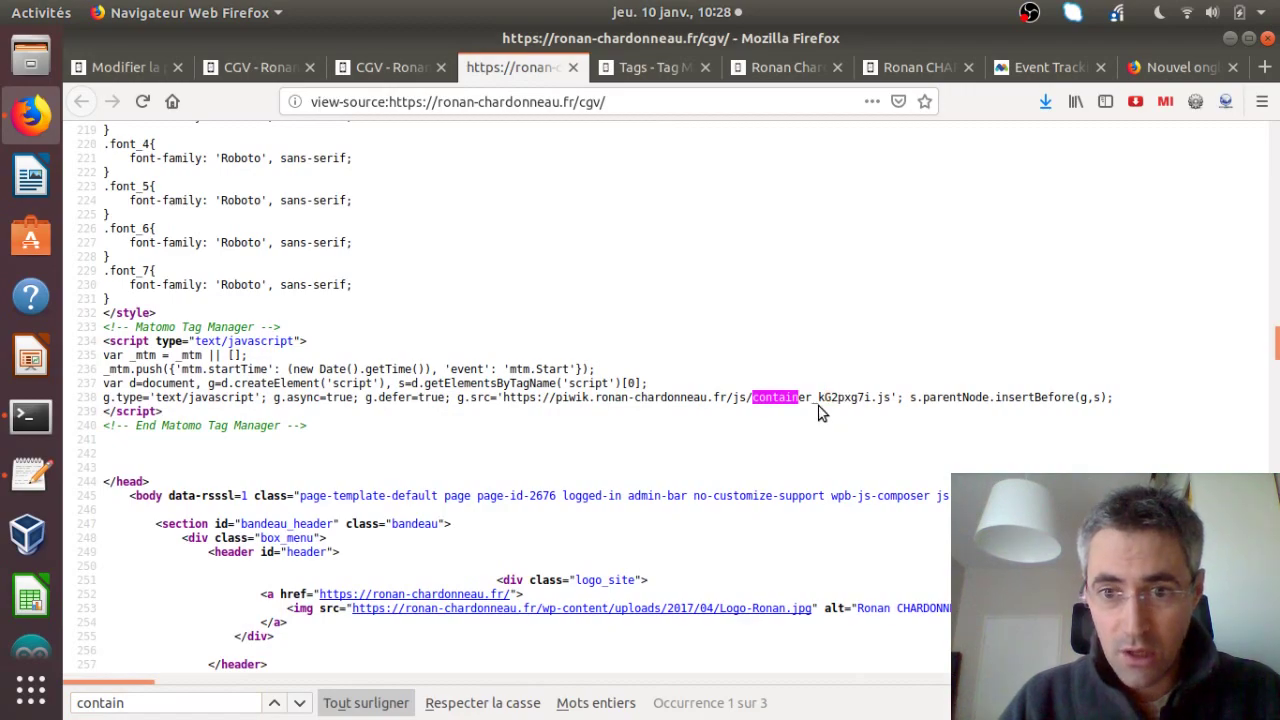
- Display the container's Live install code, compare its container ID with the page source, and close it
click(604, 70)
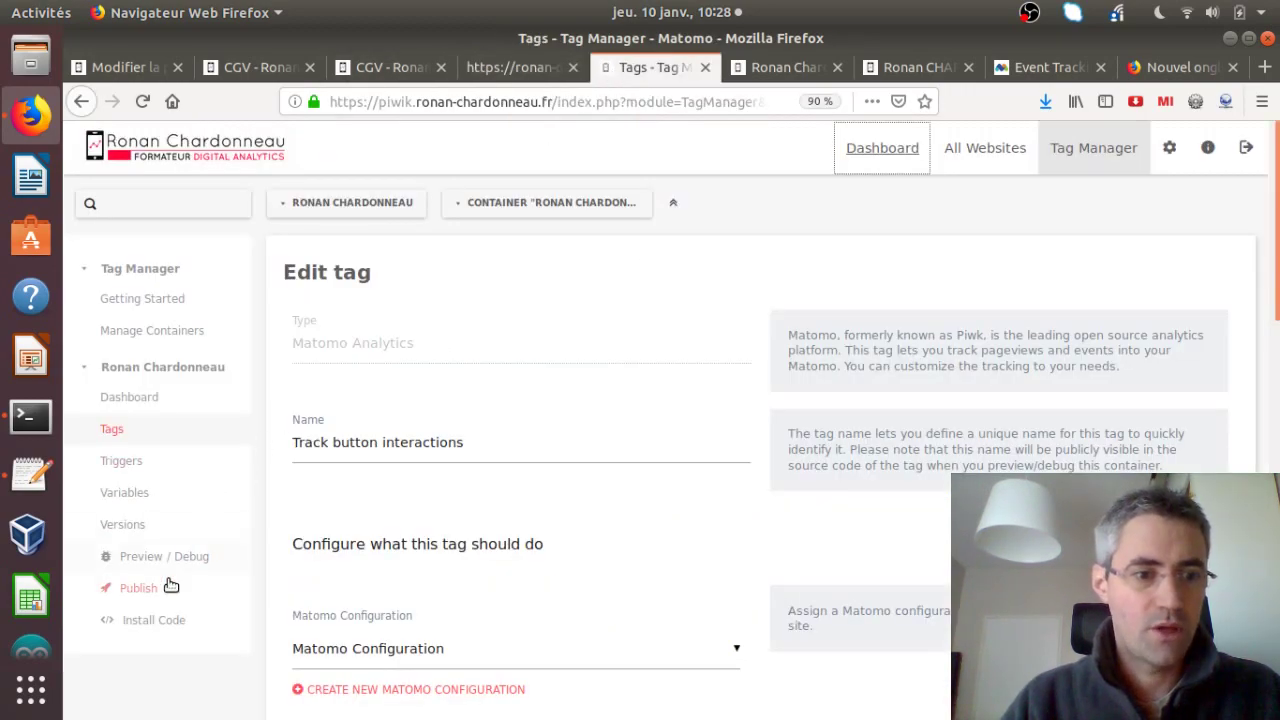
click(170, 613)
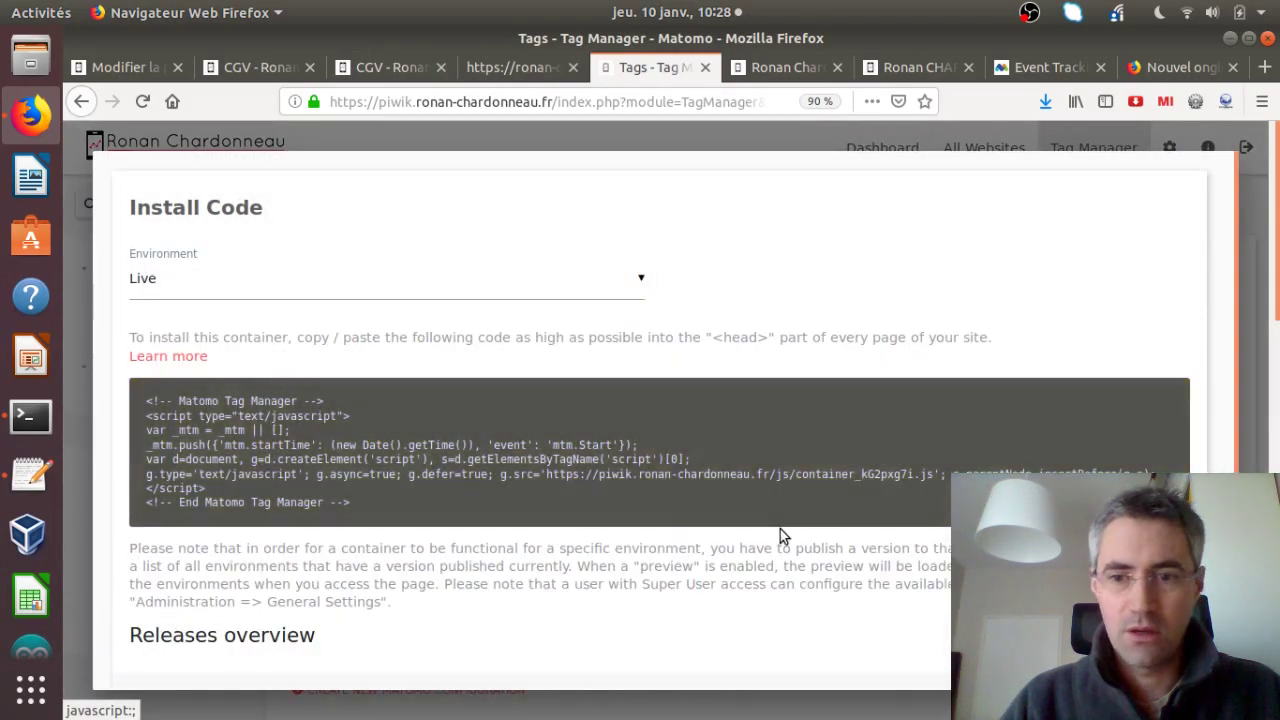
key(Escape)
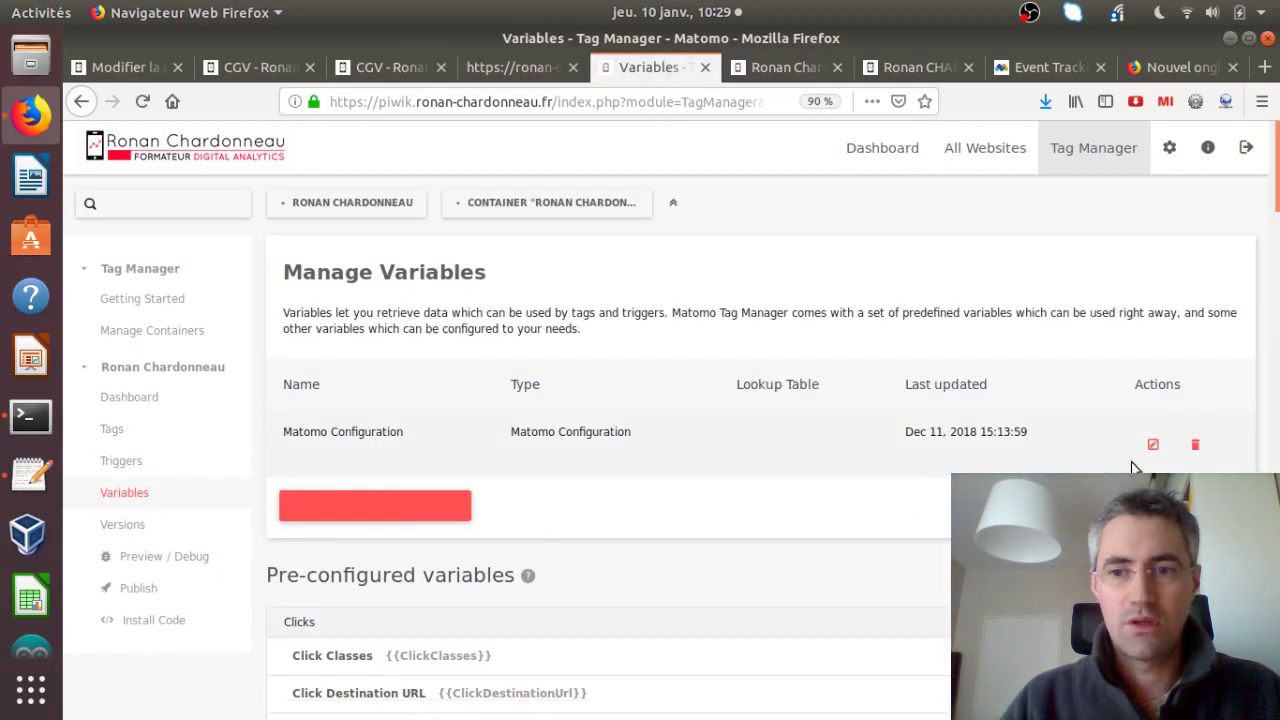
- Open the Matomo Configuration variable for editing and check its Matomo URL and idSite
click(1153, 447)
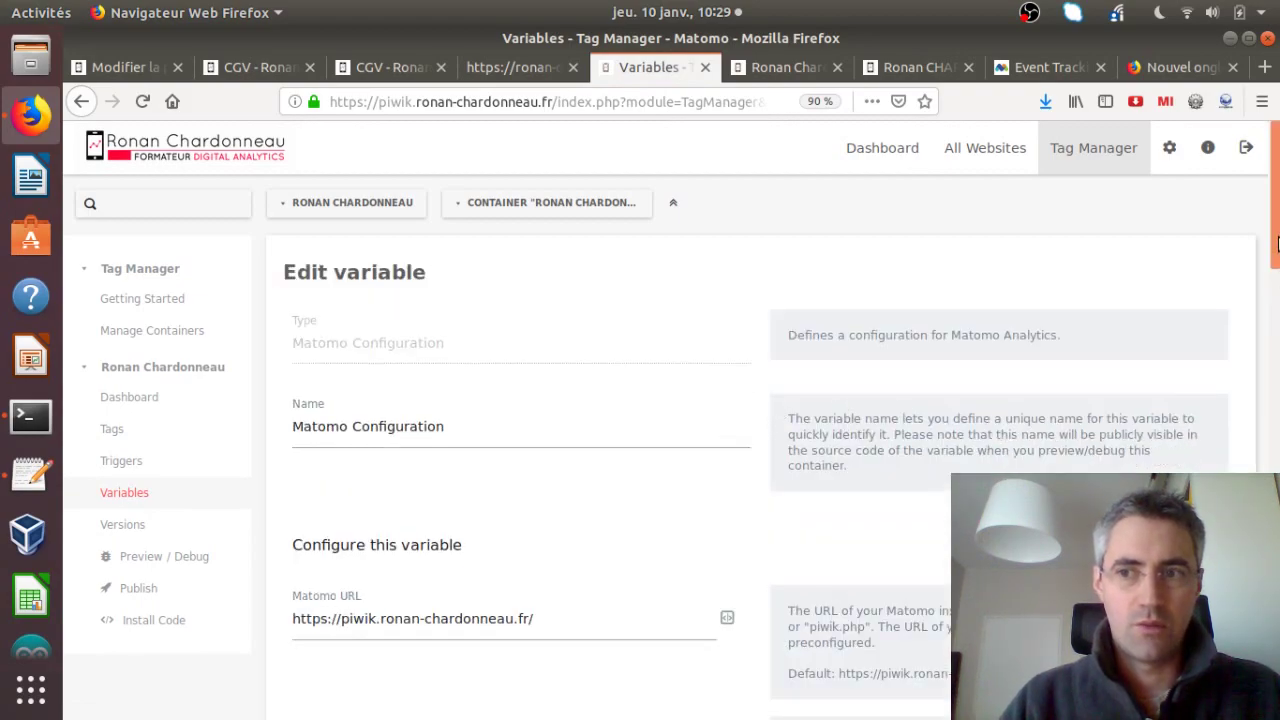
scroll(1277, 300, down, 5)
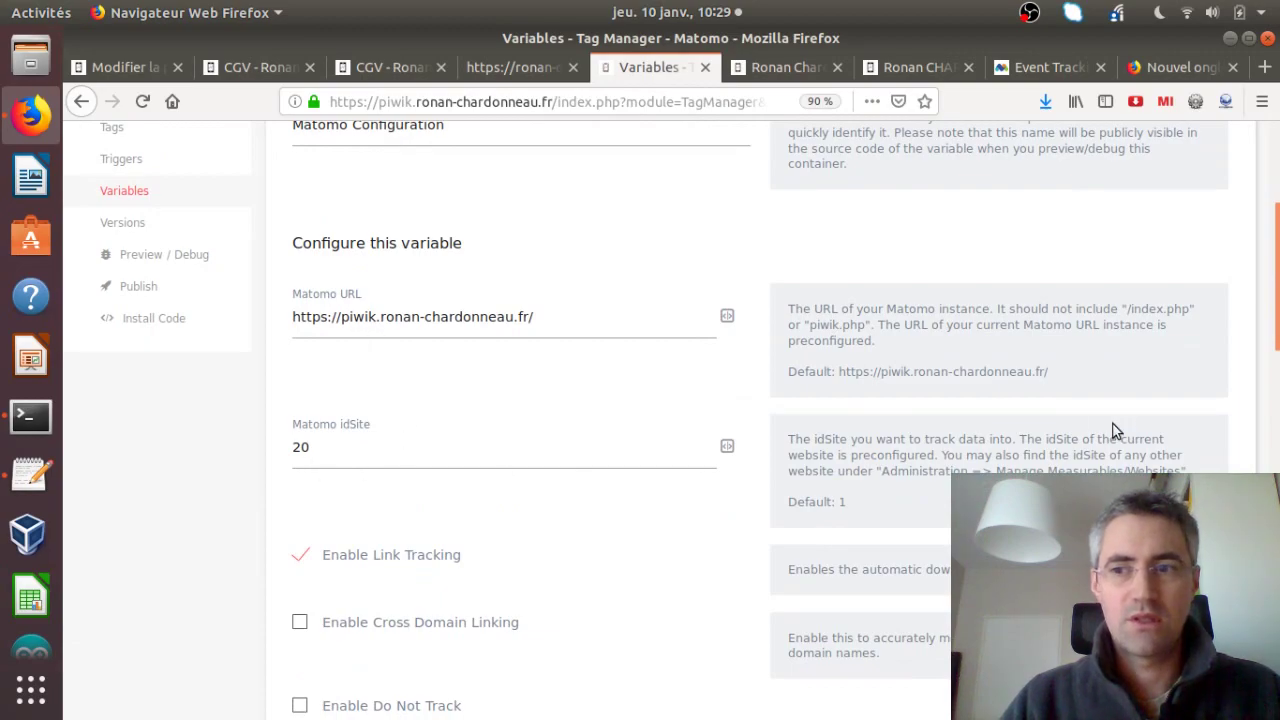
scroll(1272, 204, up, 5)
- Go to Matomo's administration and examine the site ID in the generated JavaScript tracking code
click(896, 170)
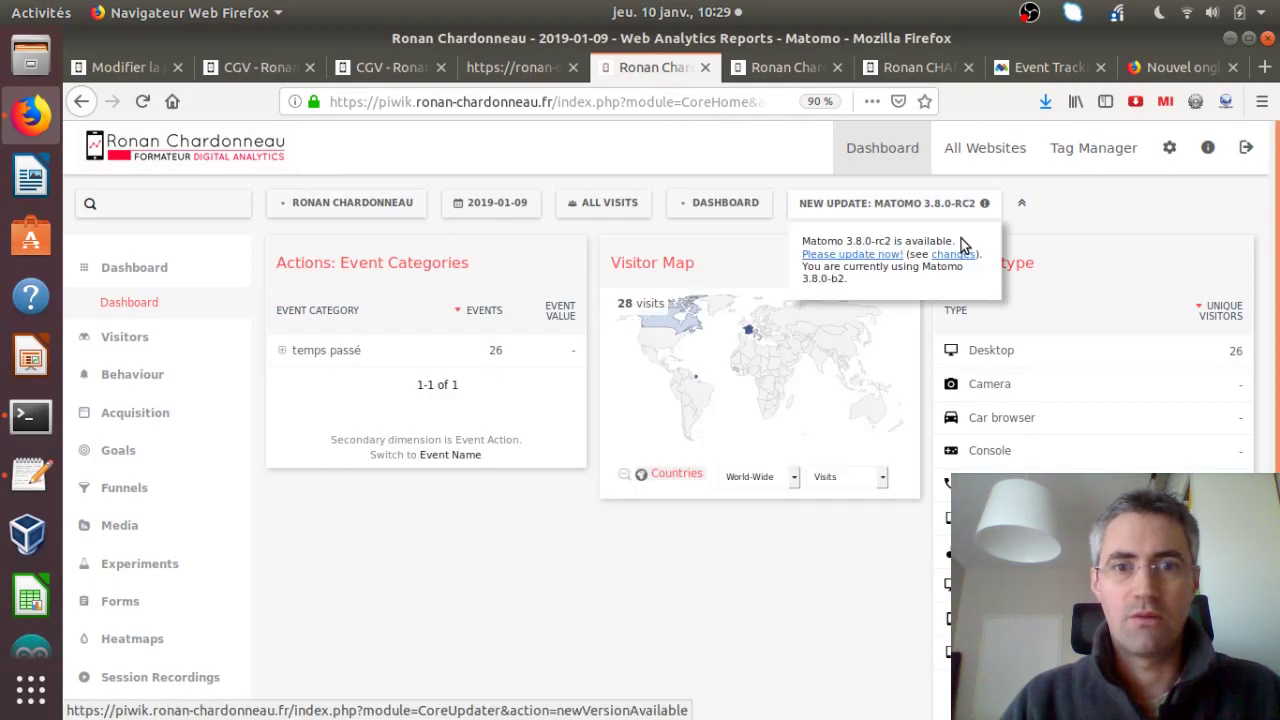
click(1166, 160)
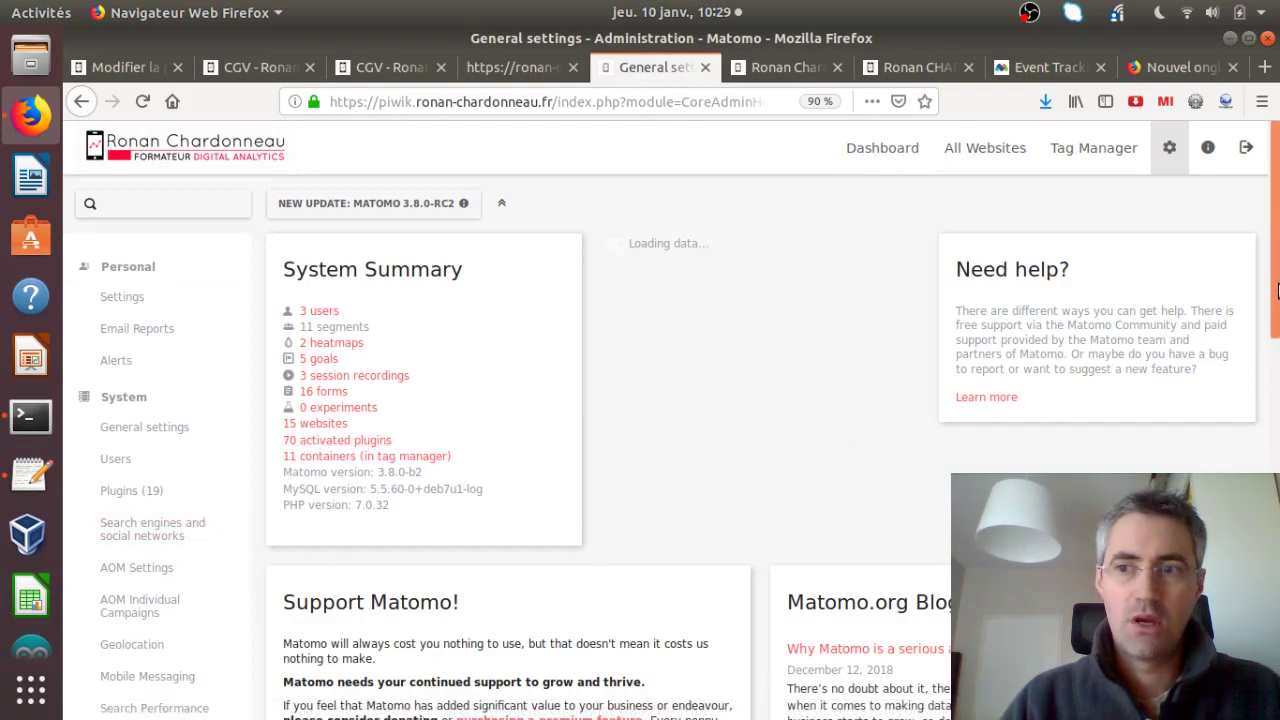
scroll(1277, 290, down, 10)
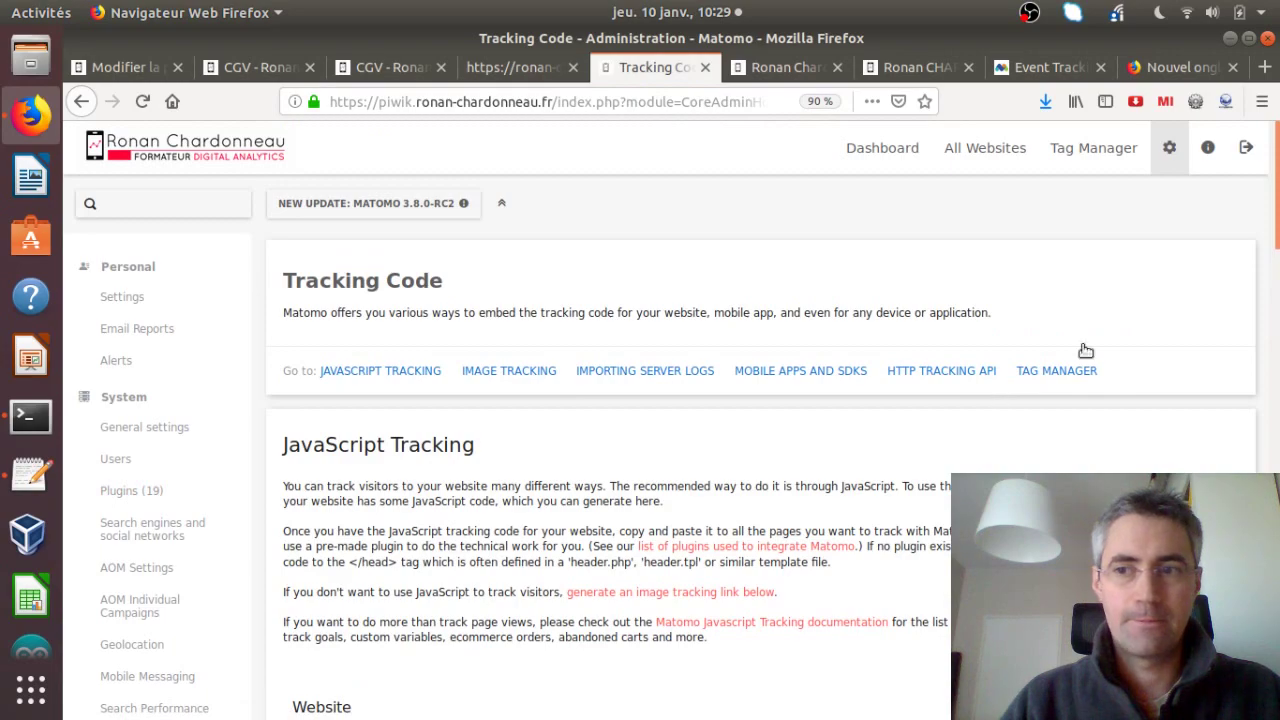
scroll(1277, 347, down, 10)
scroll(1277, 347, down, 3)
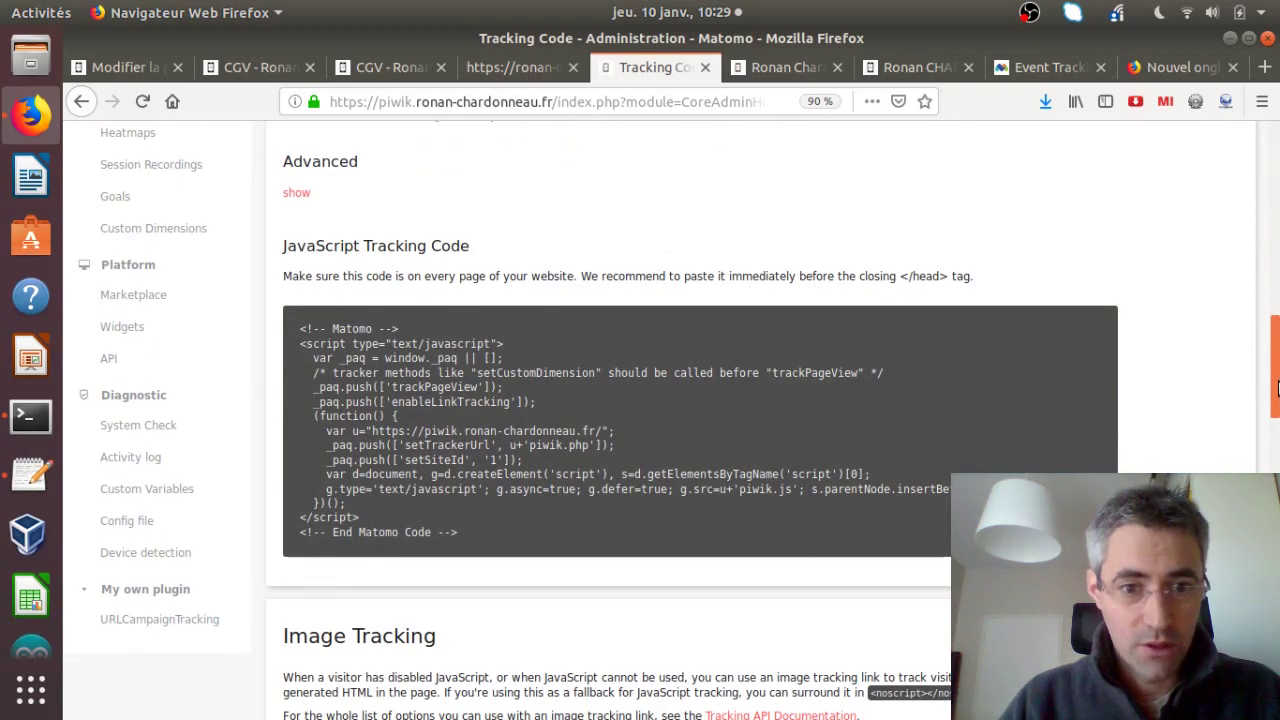
- Return to the reports dashboard and switch it to the website whose name ends in "Cie SDK"
drag(1277, 388, 1277, 150)
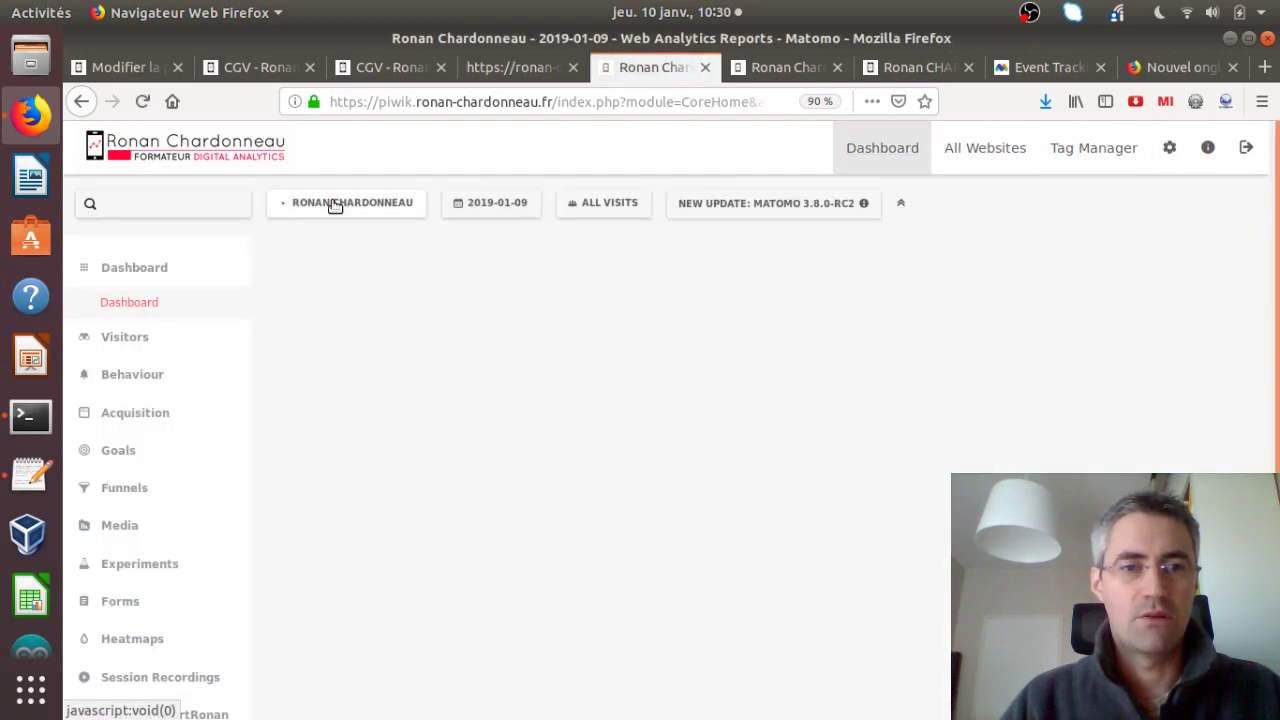
click(335, 204)
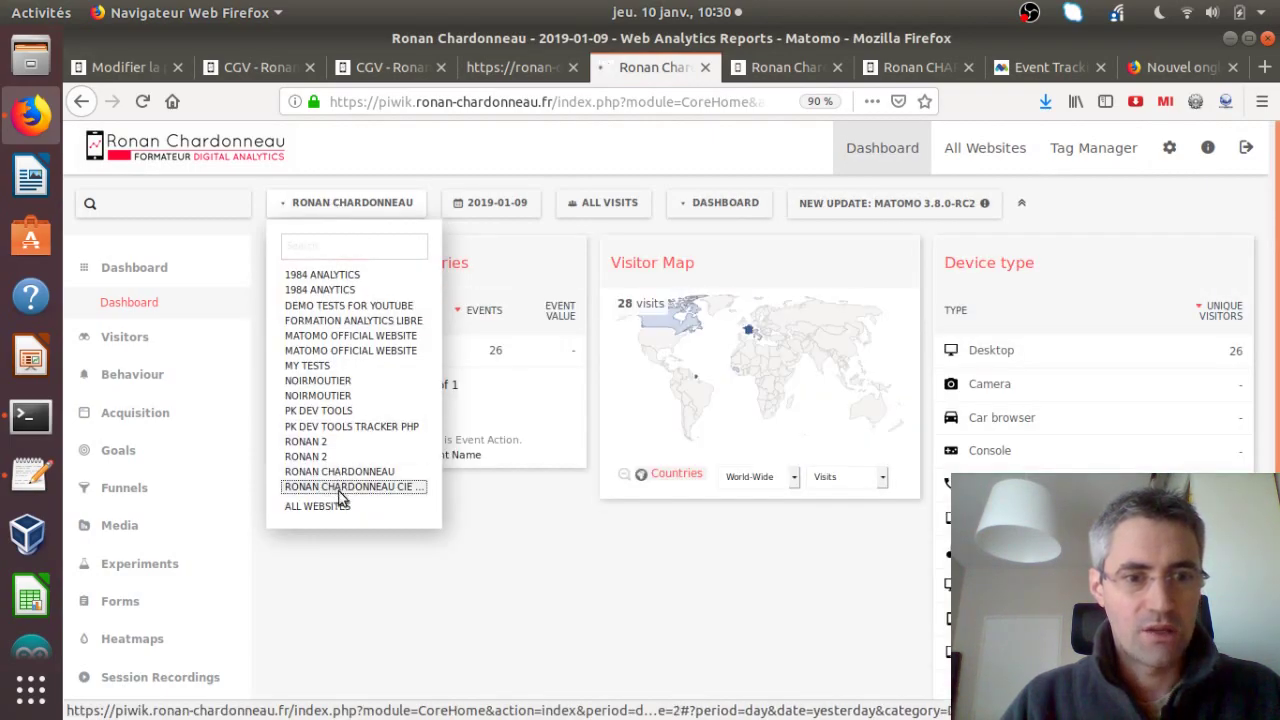
click(339, 488)
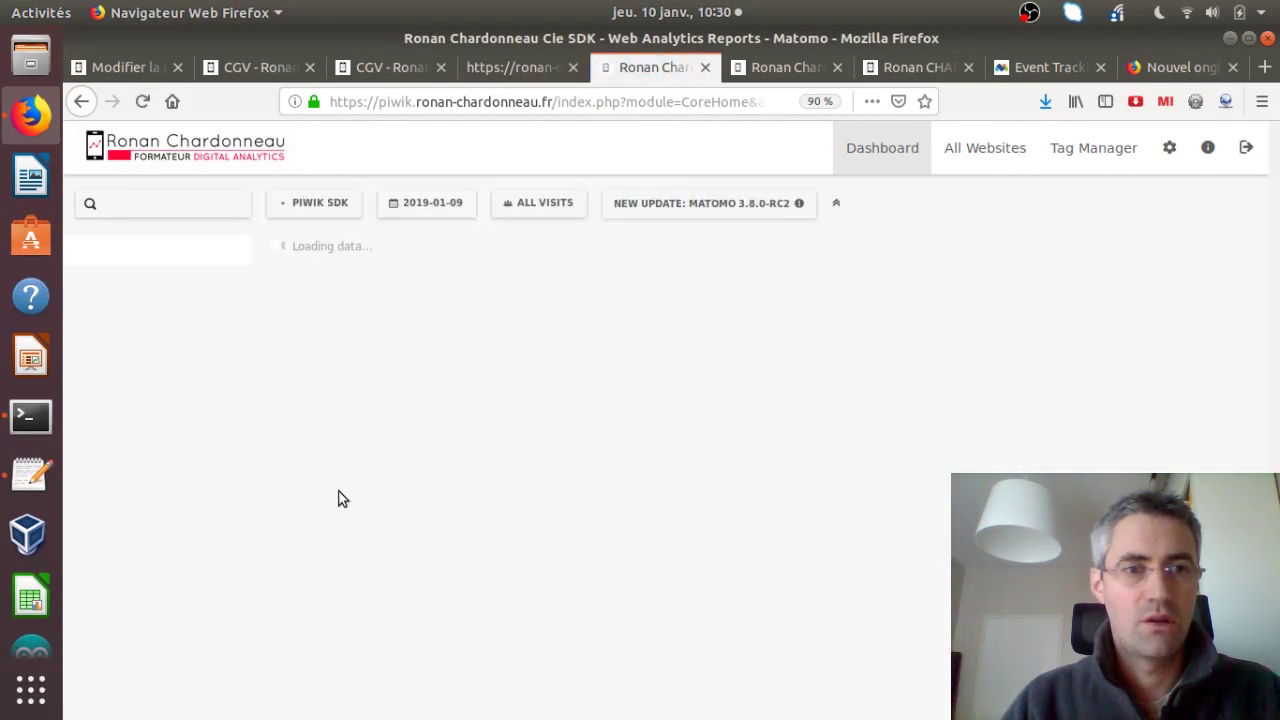
- Select the website whose name ends in "Cie SDK" and view its Visitor Log for 2019-01-10
click(344, 217)
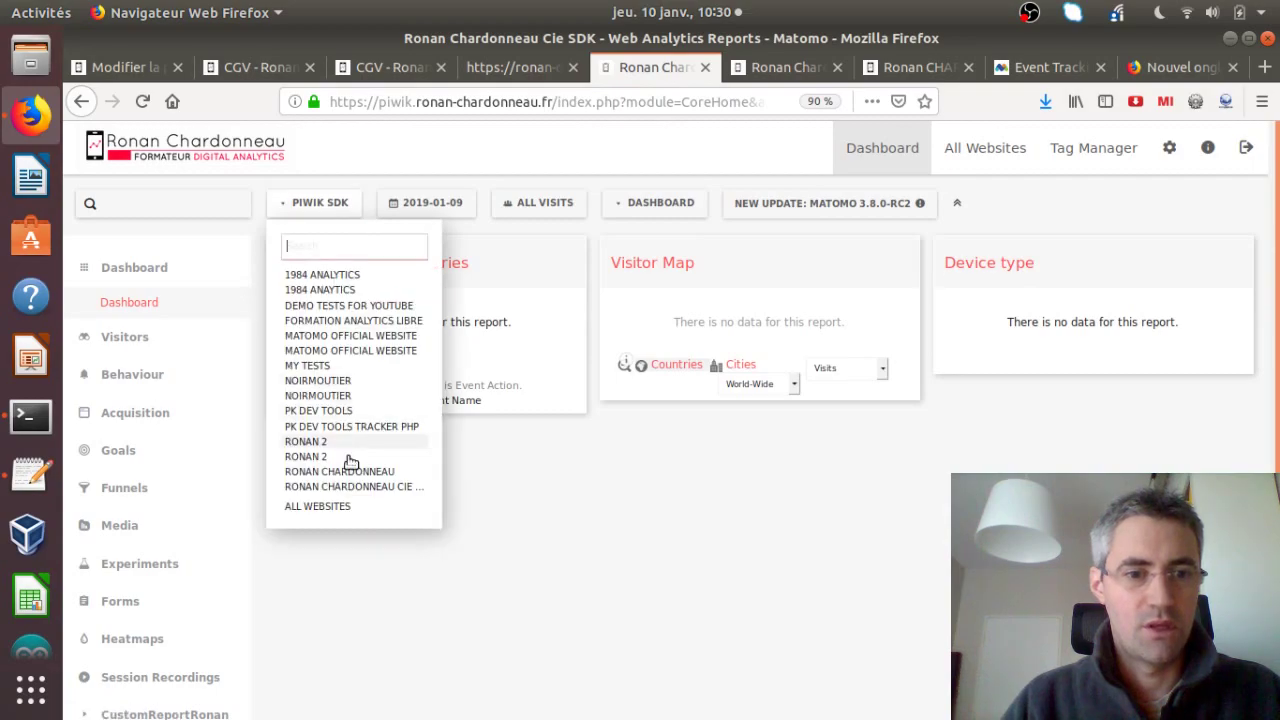
click(355, 486)
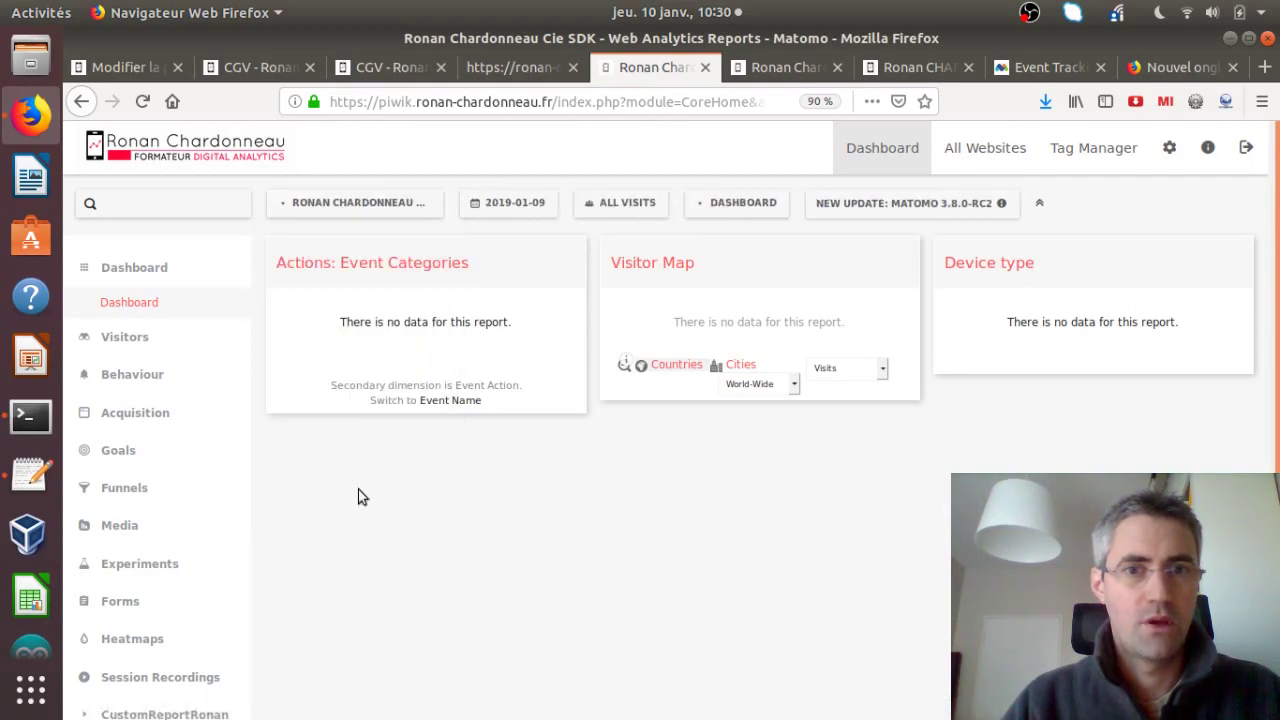
click(163, 338)
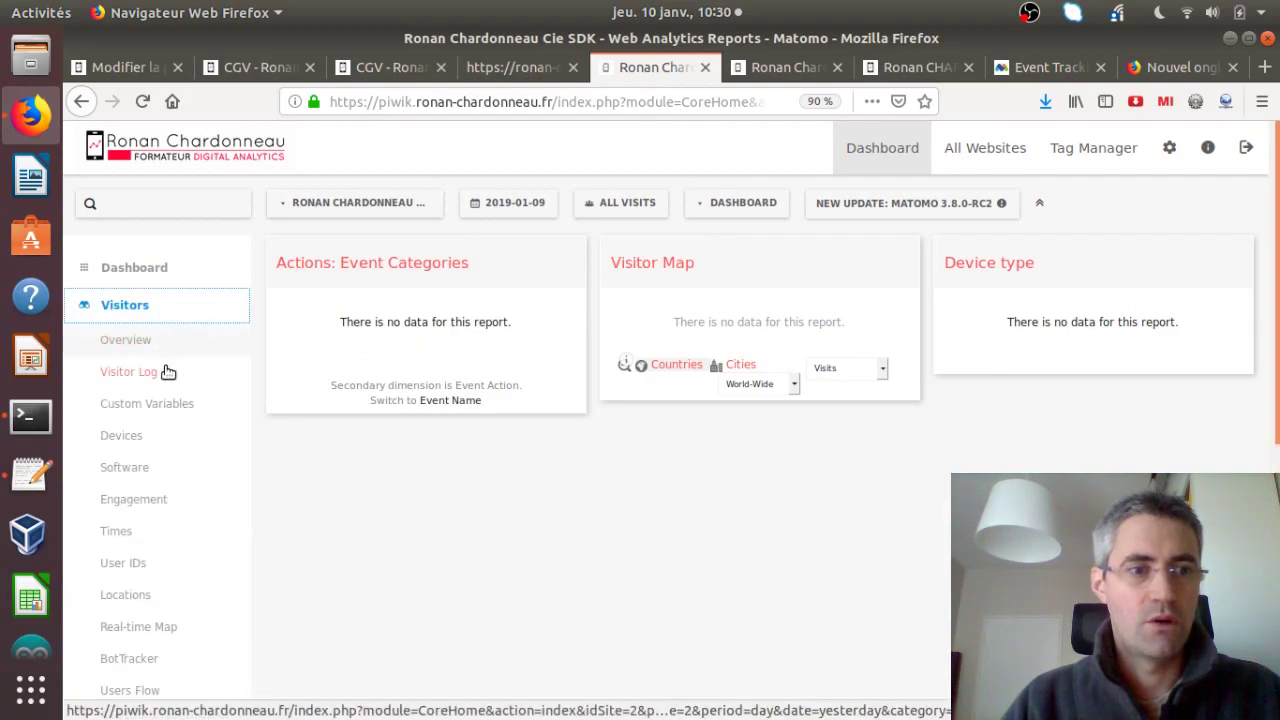
click(168, 376)
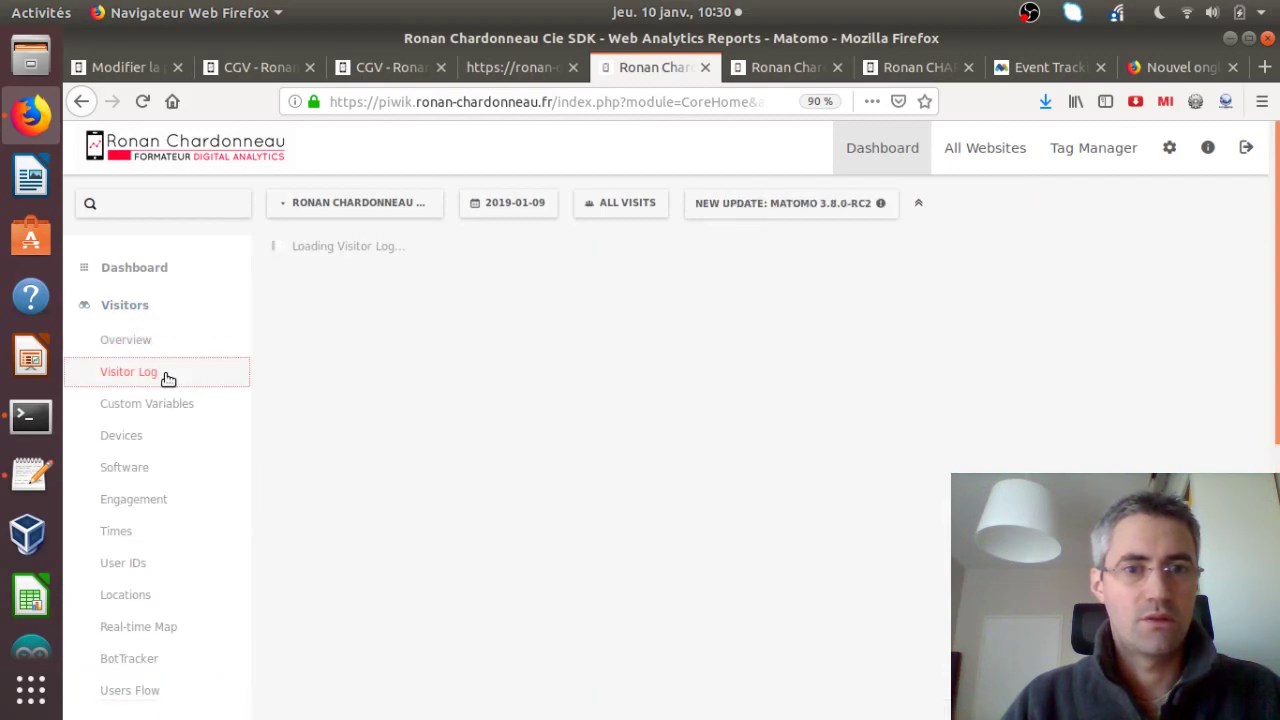
click(514, 212)
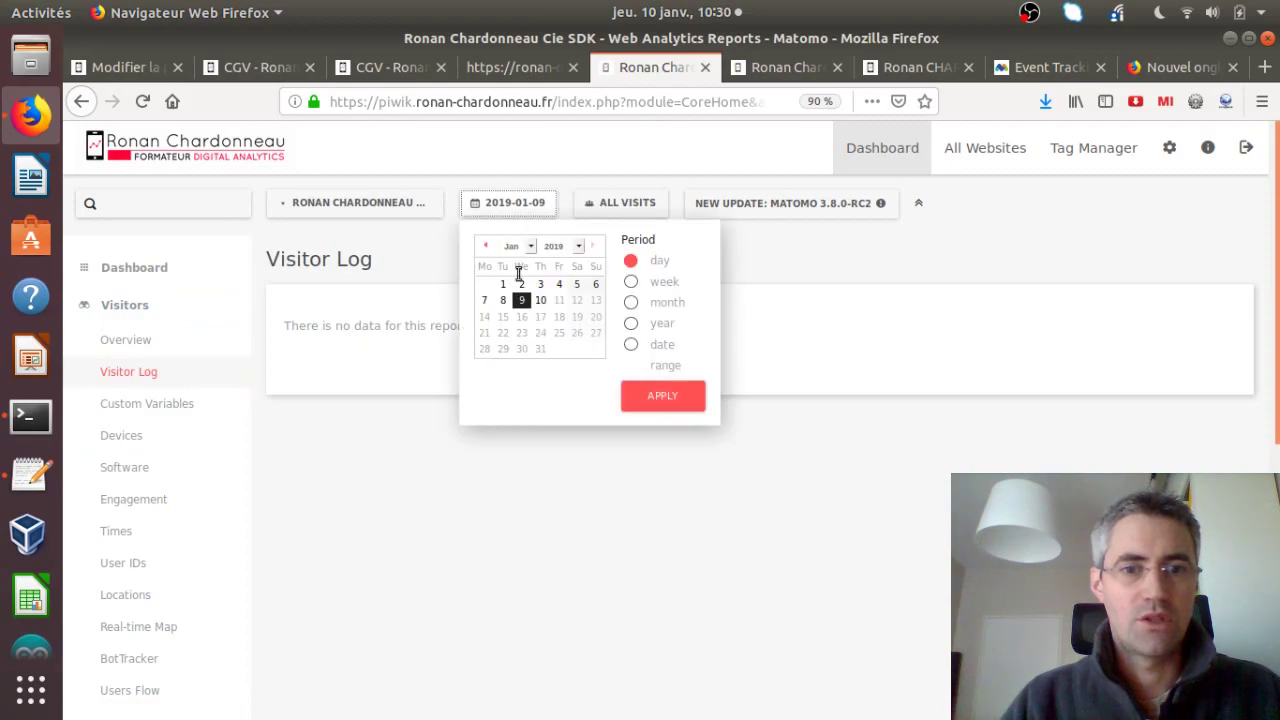
click(543, 303)
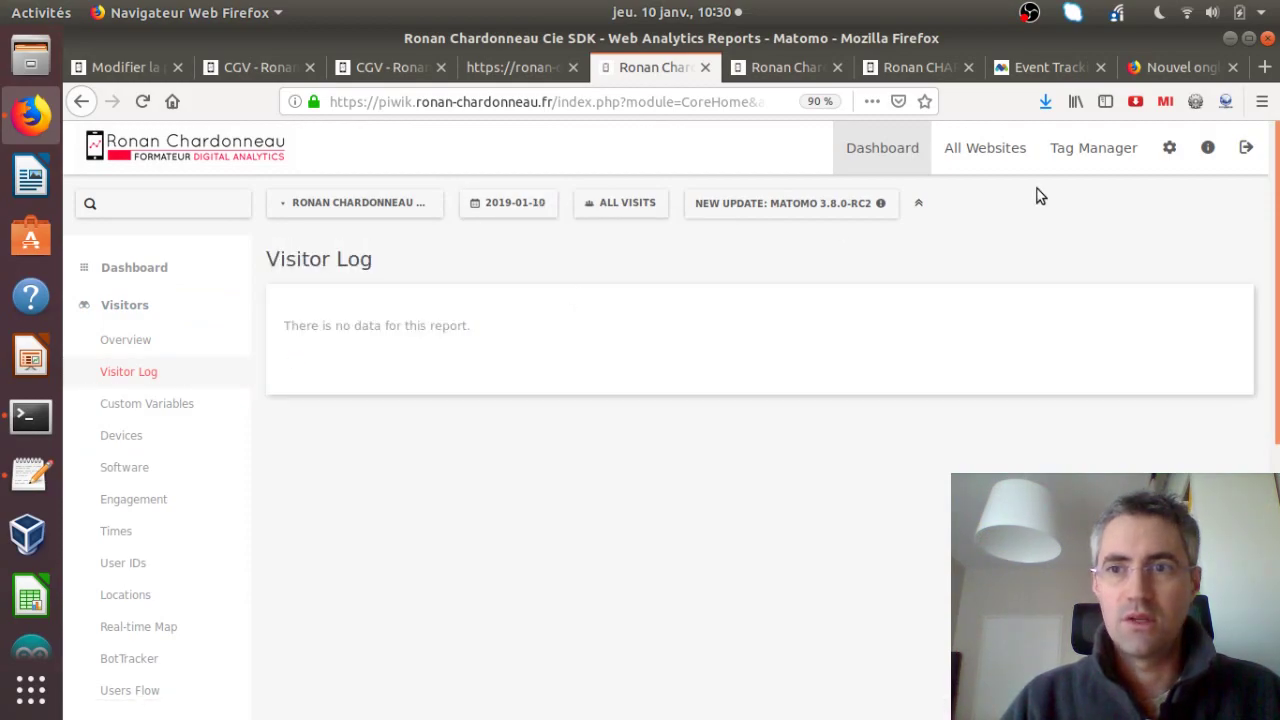
- Open the websites management list in the administration and examine the site names and IDs across both pages
click(1168, 150)
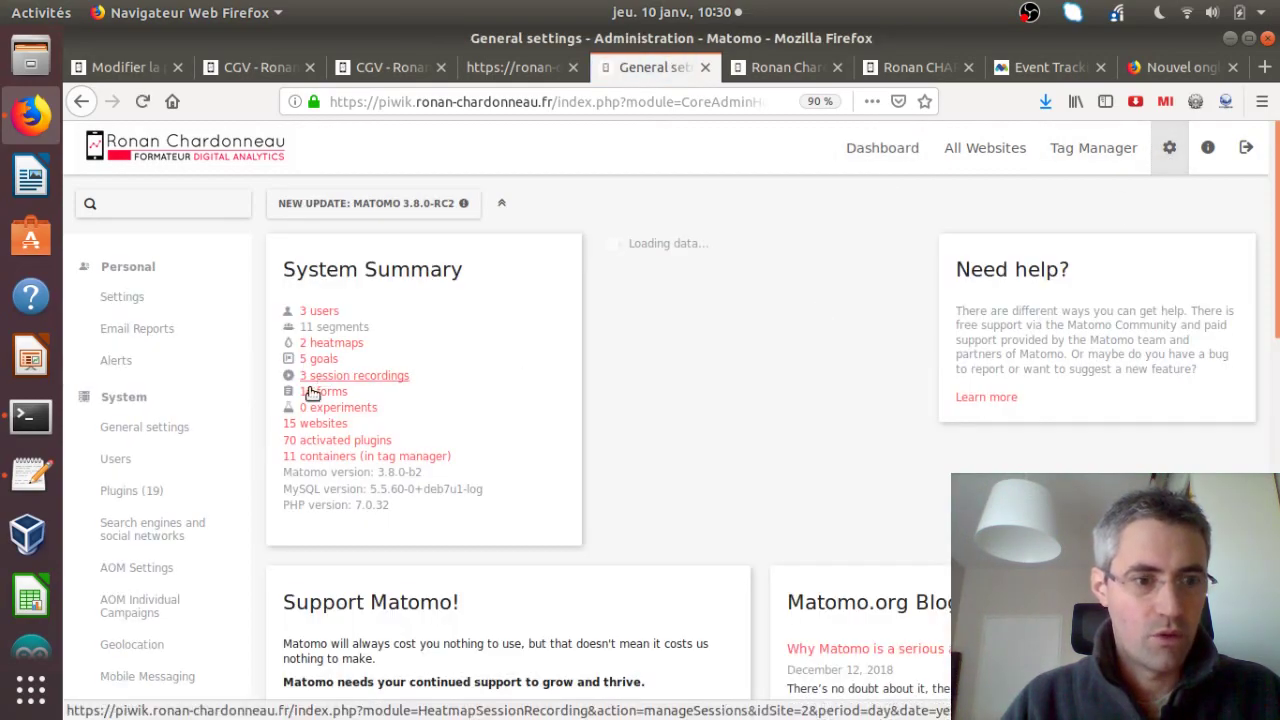
scroll(312, 392, down, 10)
scroll(679, 414, down, 2)
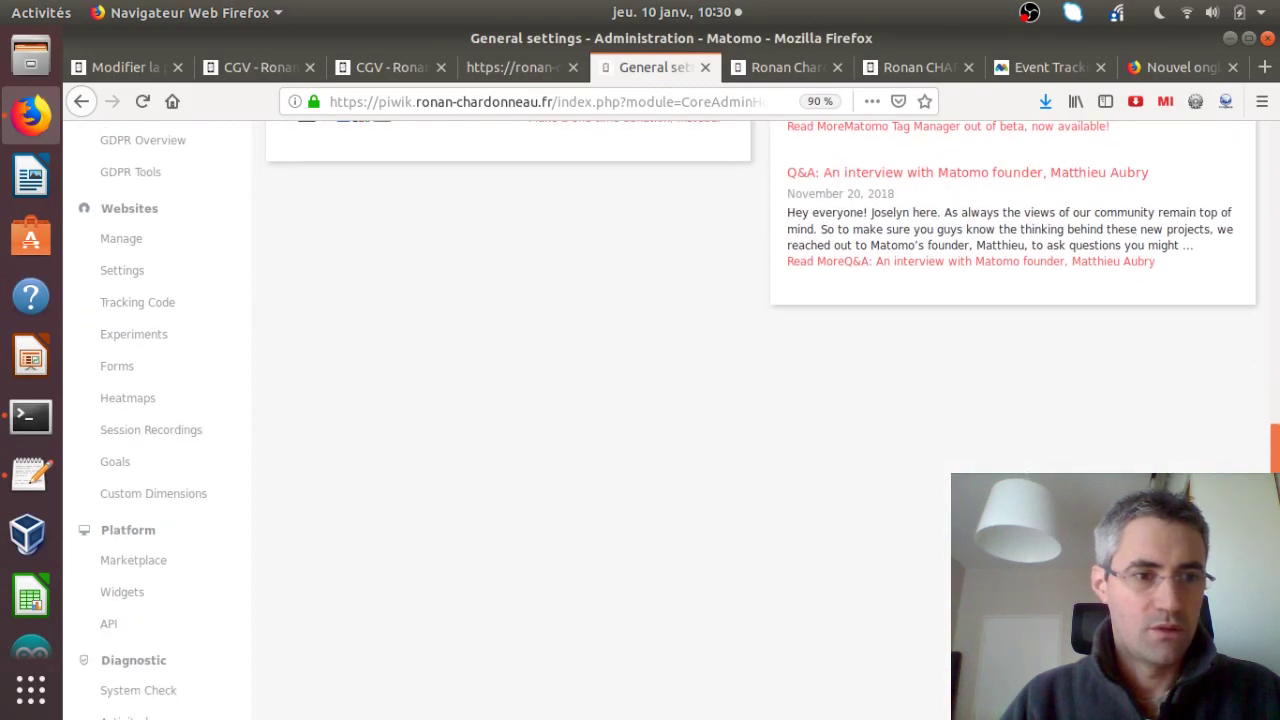
click(149, 237)
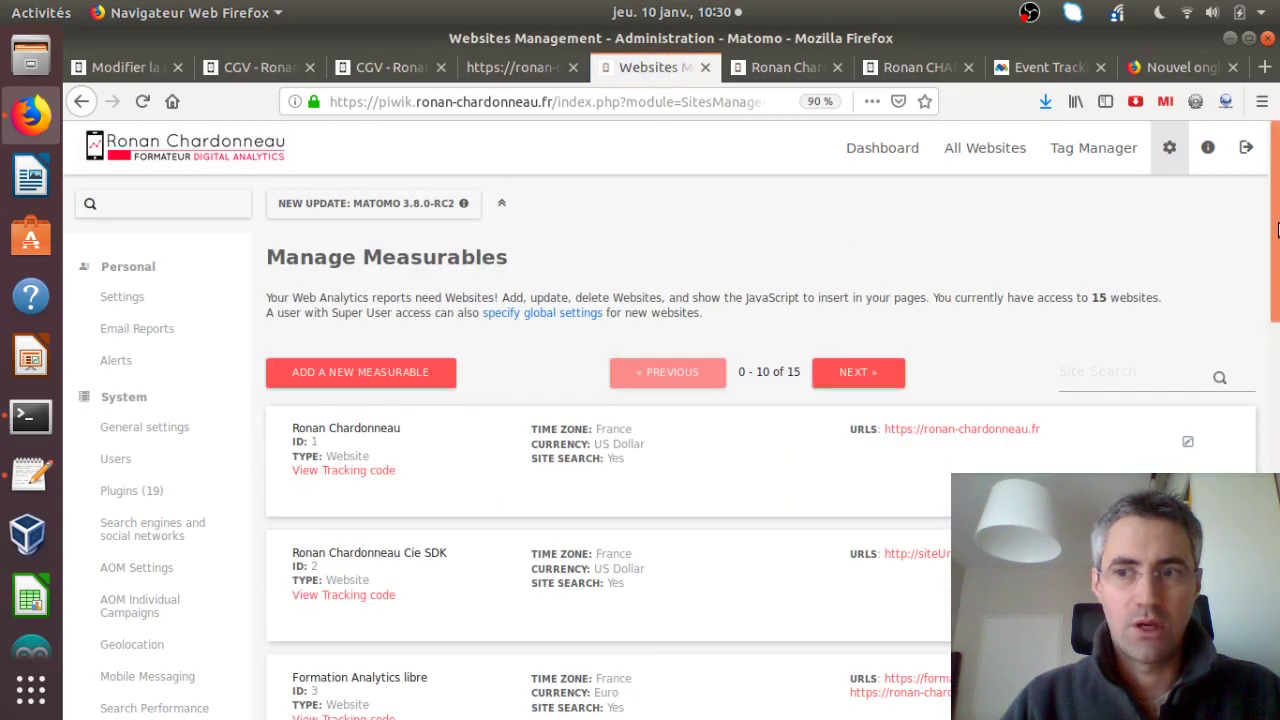
scroll(1135, 316, down, 10)
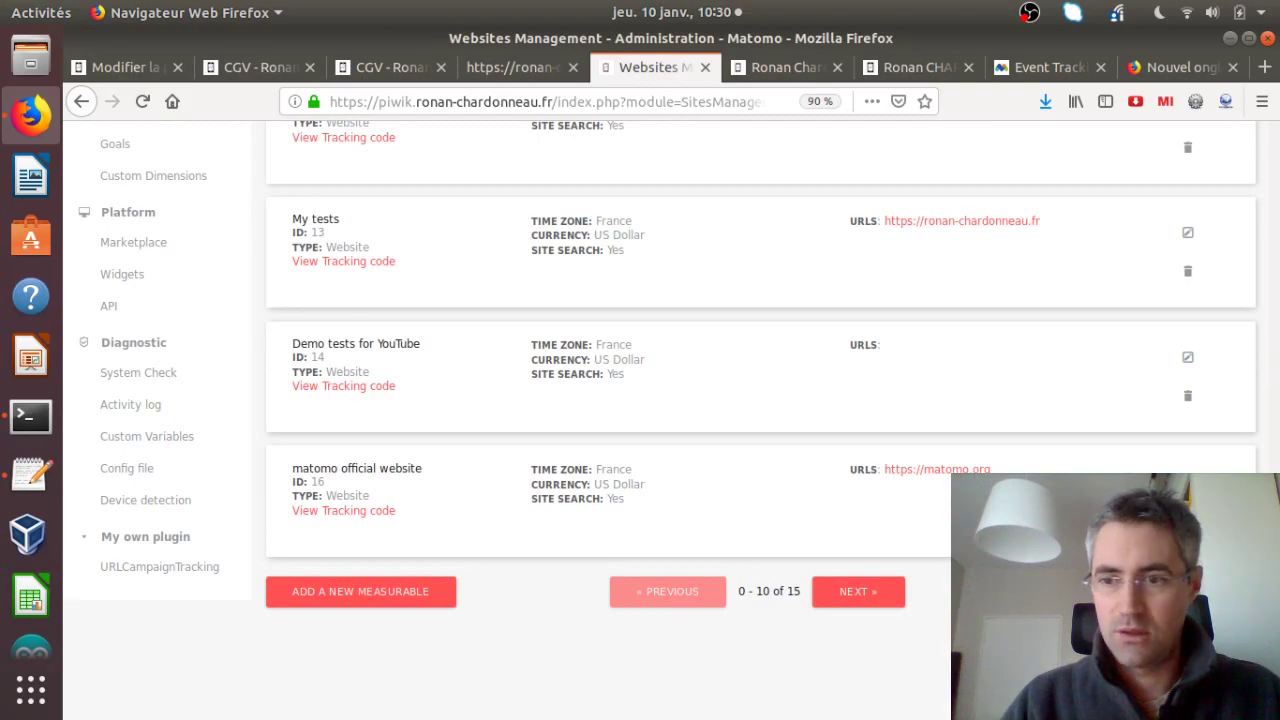
click(858, 592)
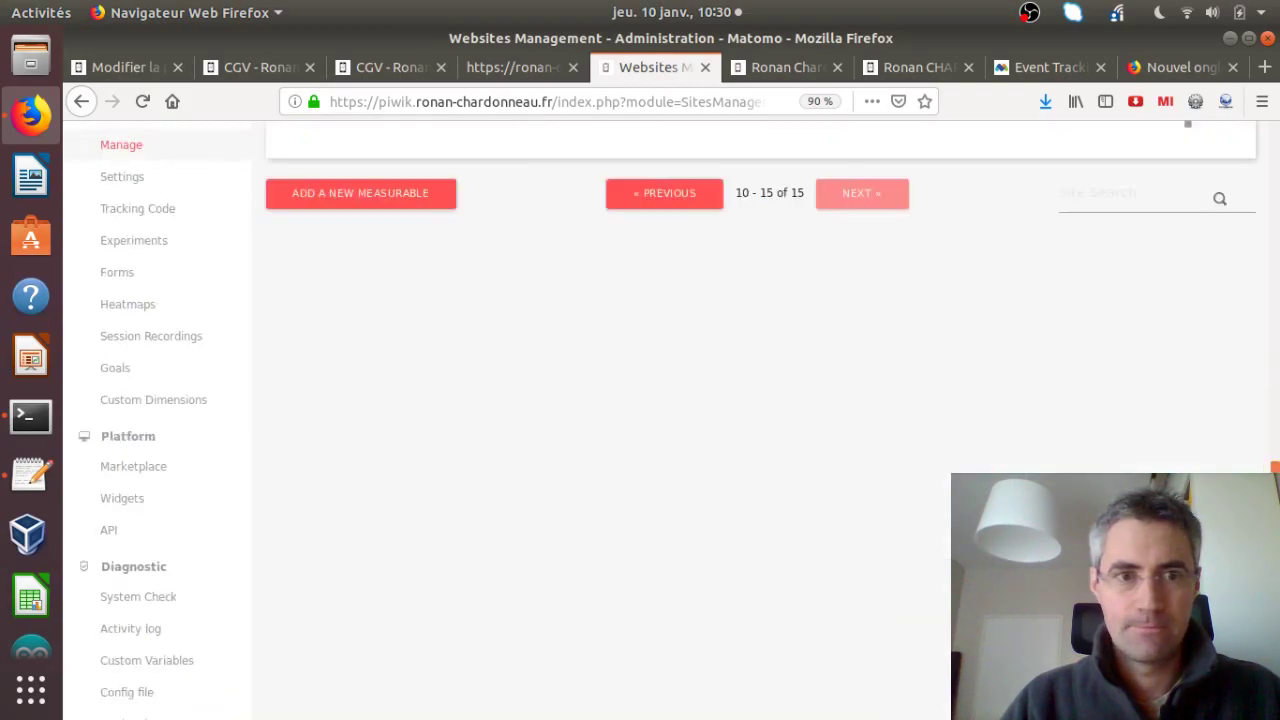
scroll(1276, 400, down, 10)
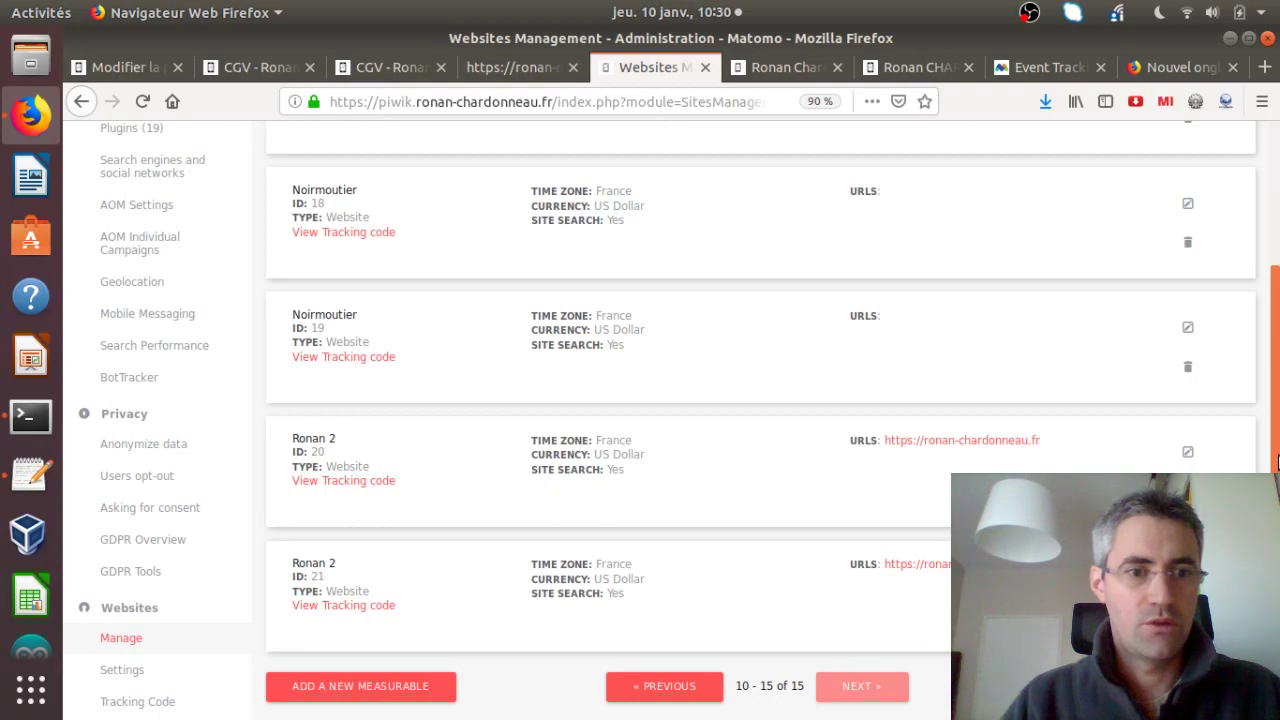
scroll(1276, 460, up, 4)
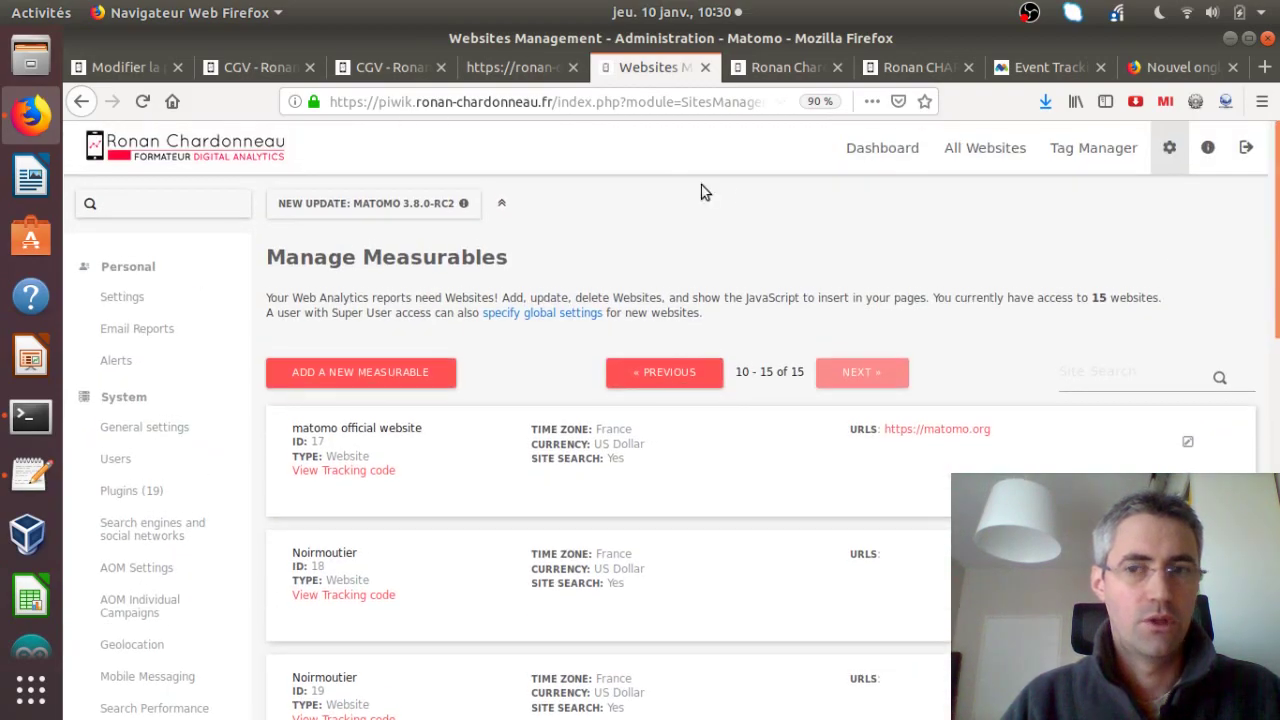
- Go to the All Websites dashboard and open the reports of the website with ID 20
click(892, 155)
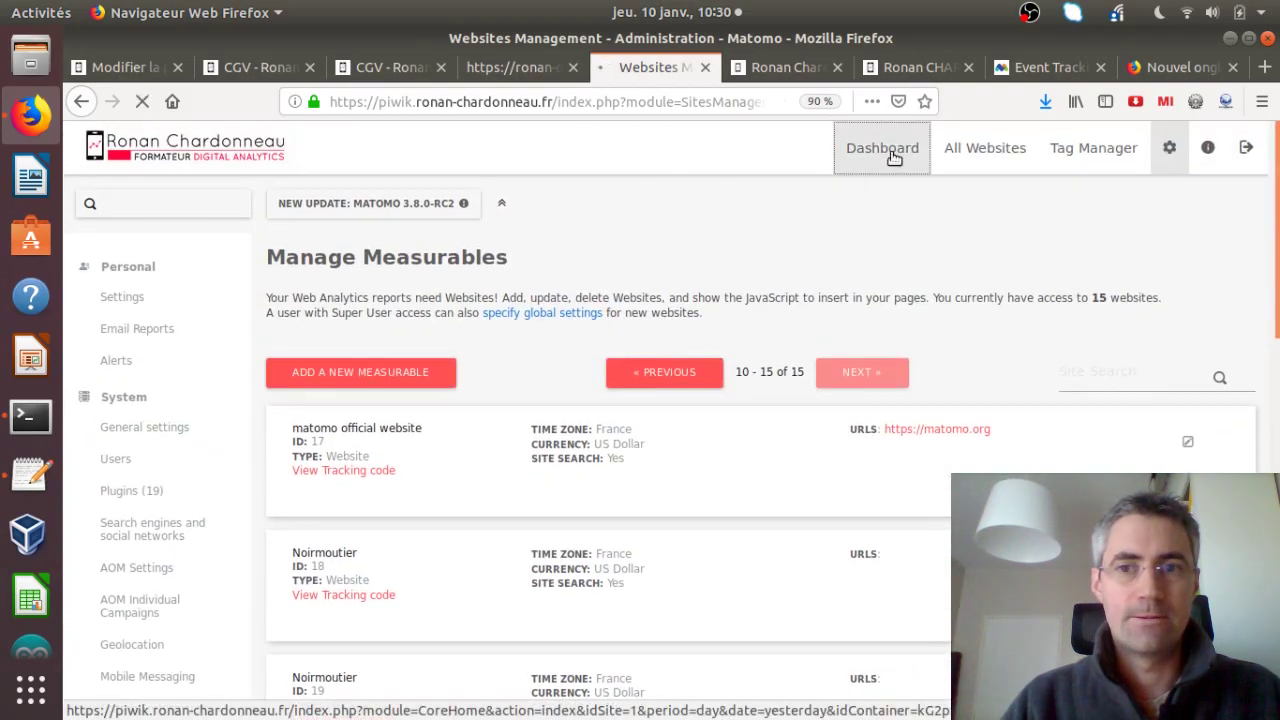
click(985, 158)
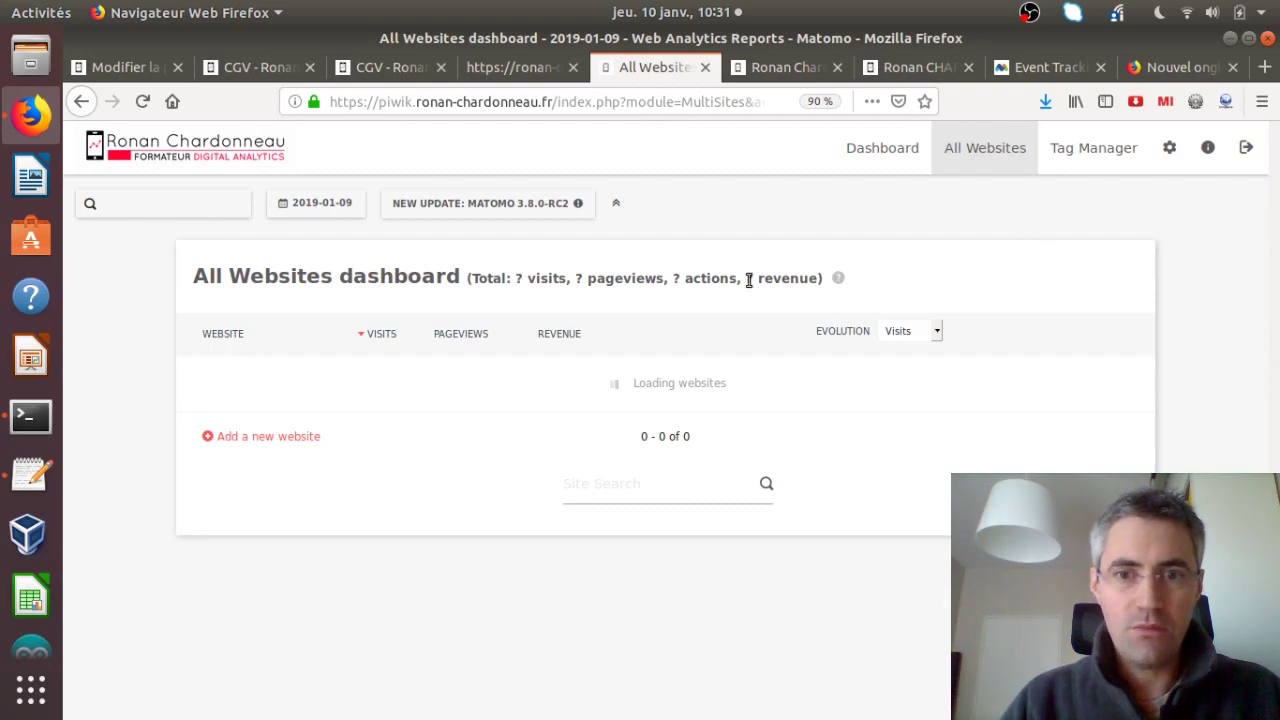
mouse_move(748, 280)
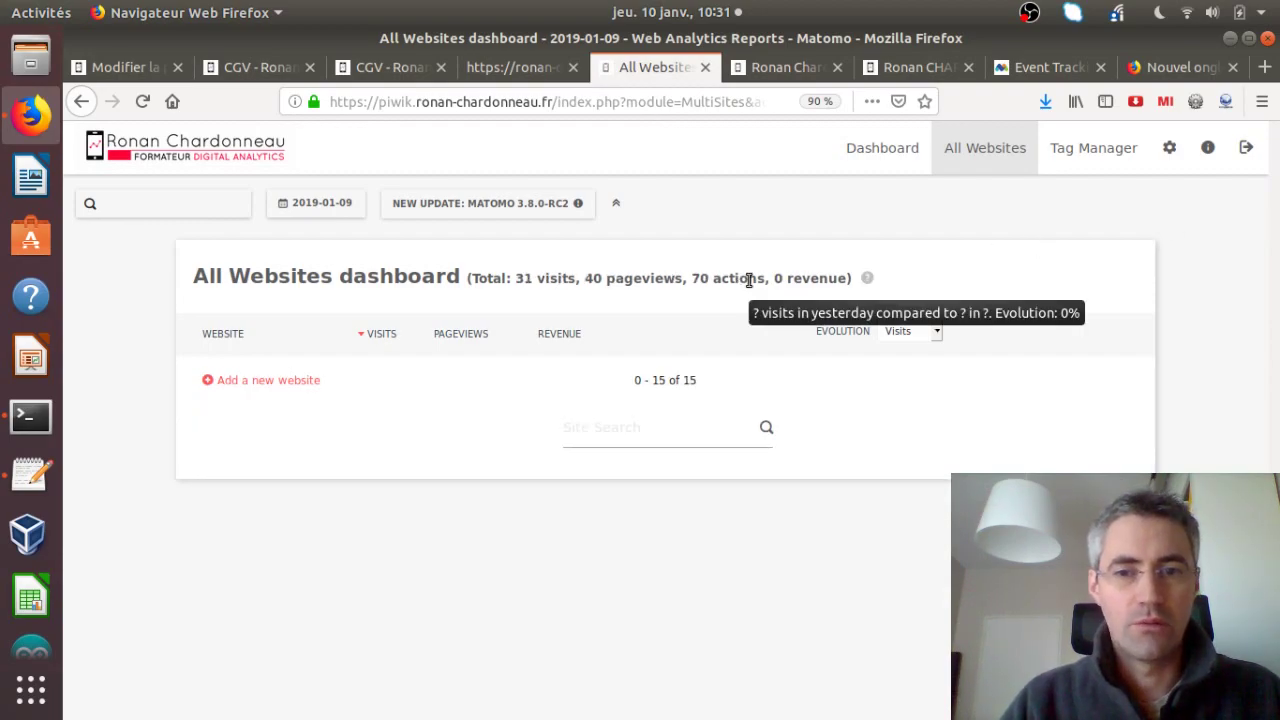
scroll(1278, 355, down, 3)
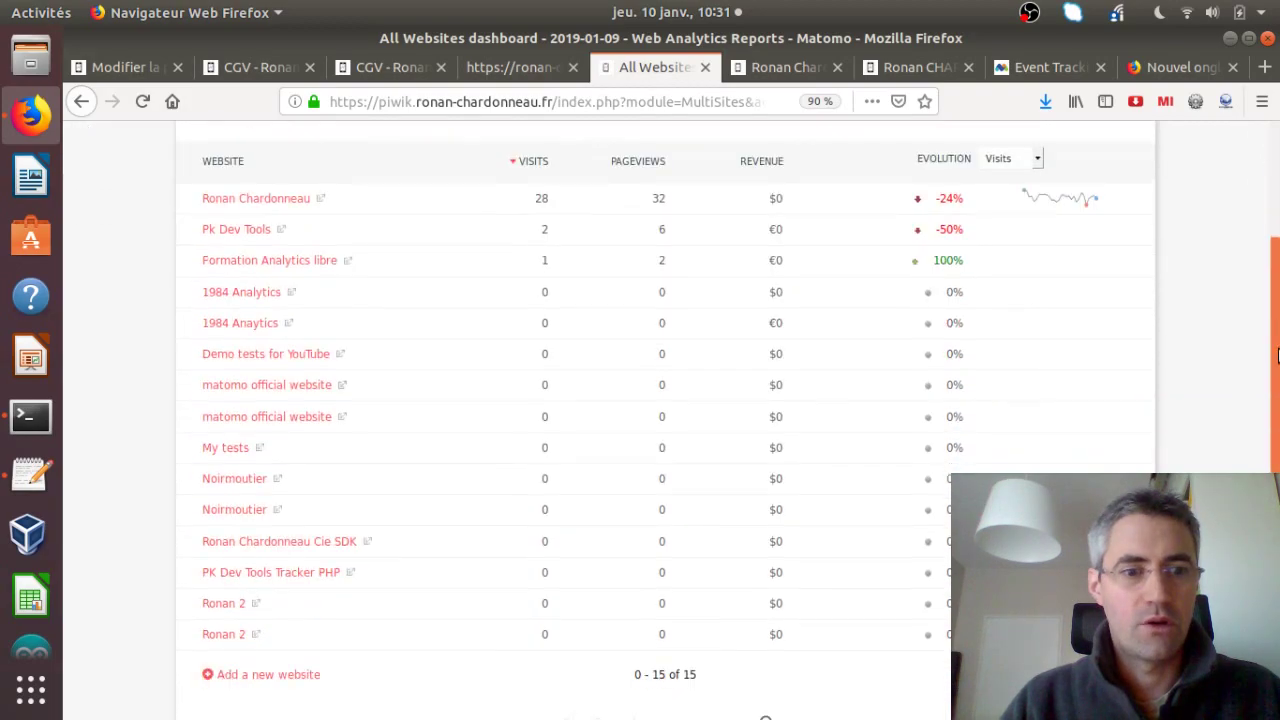
scroll(1278, 355, down, 2)
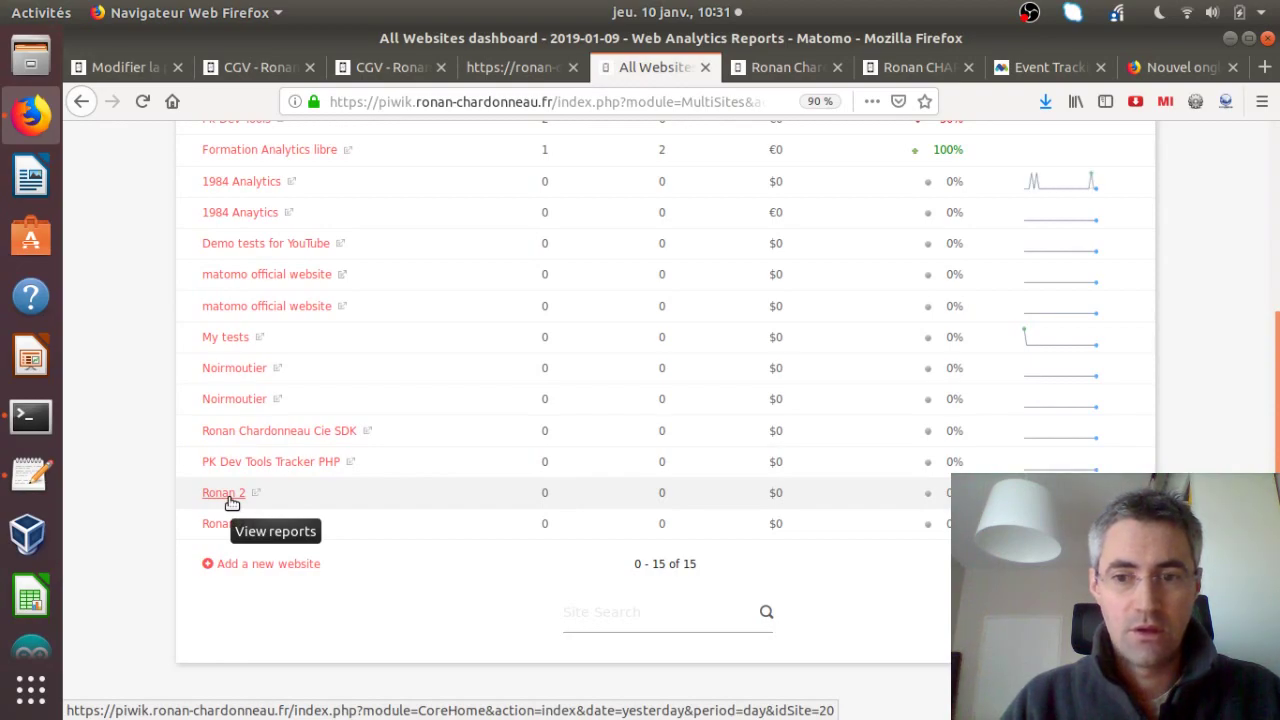
click(231, 500)
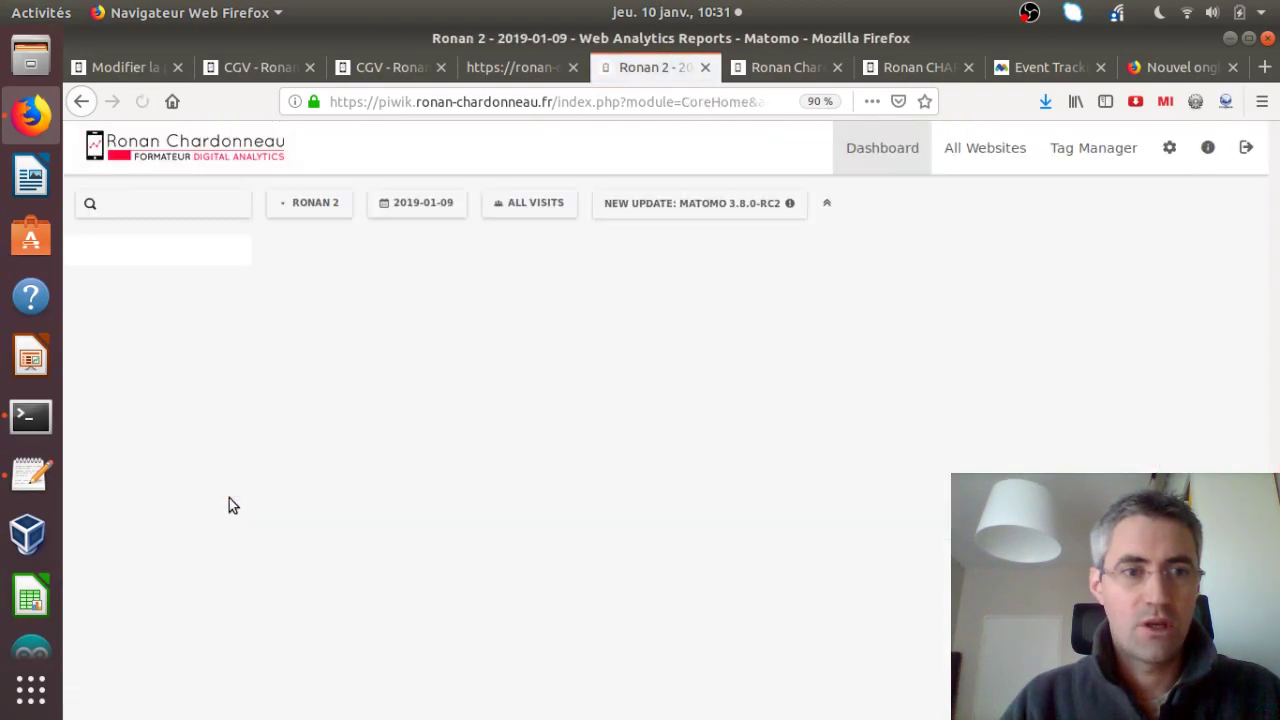
- Set the report date to 2019-01-10 and examine the site's Visitor Log for the button interaction events
click(437, 201)
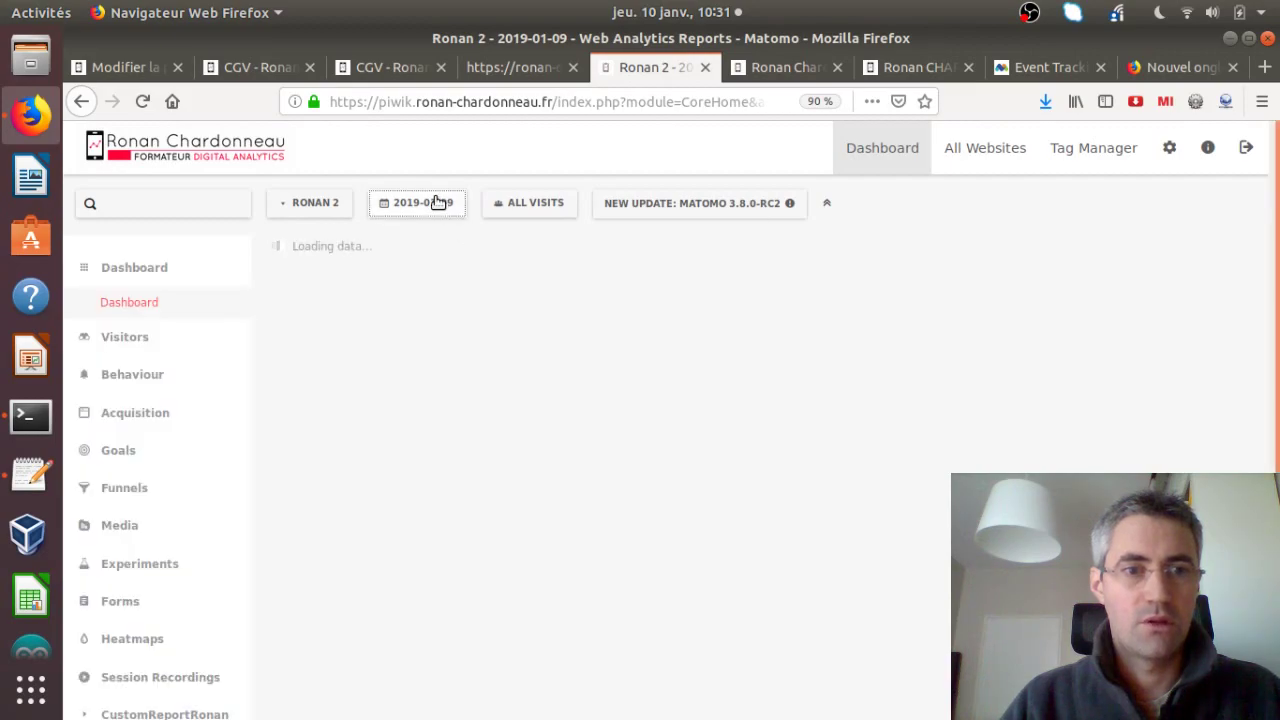
click(449, 300)
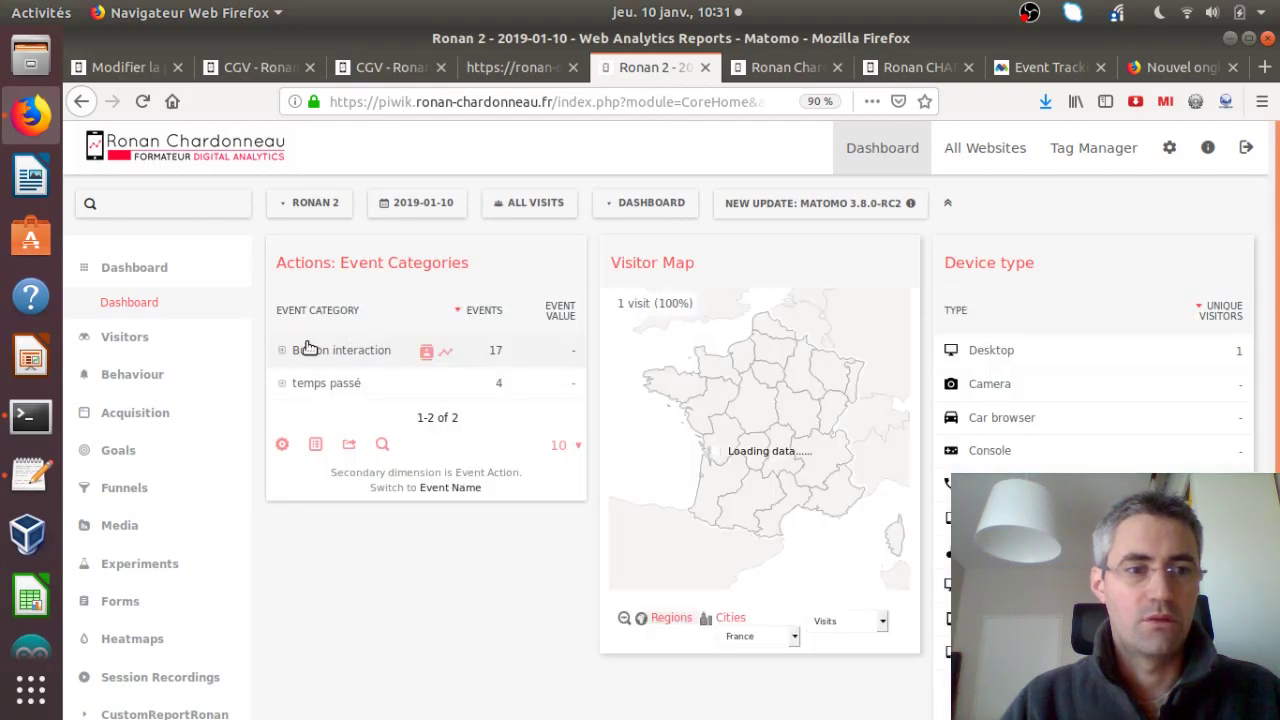
click(134, 336)
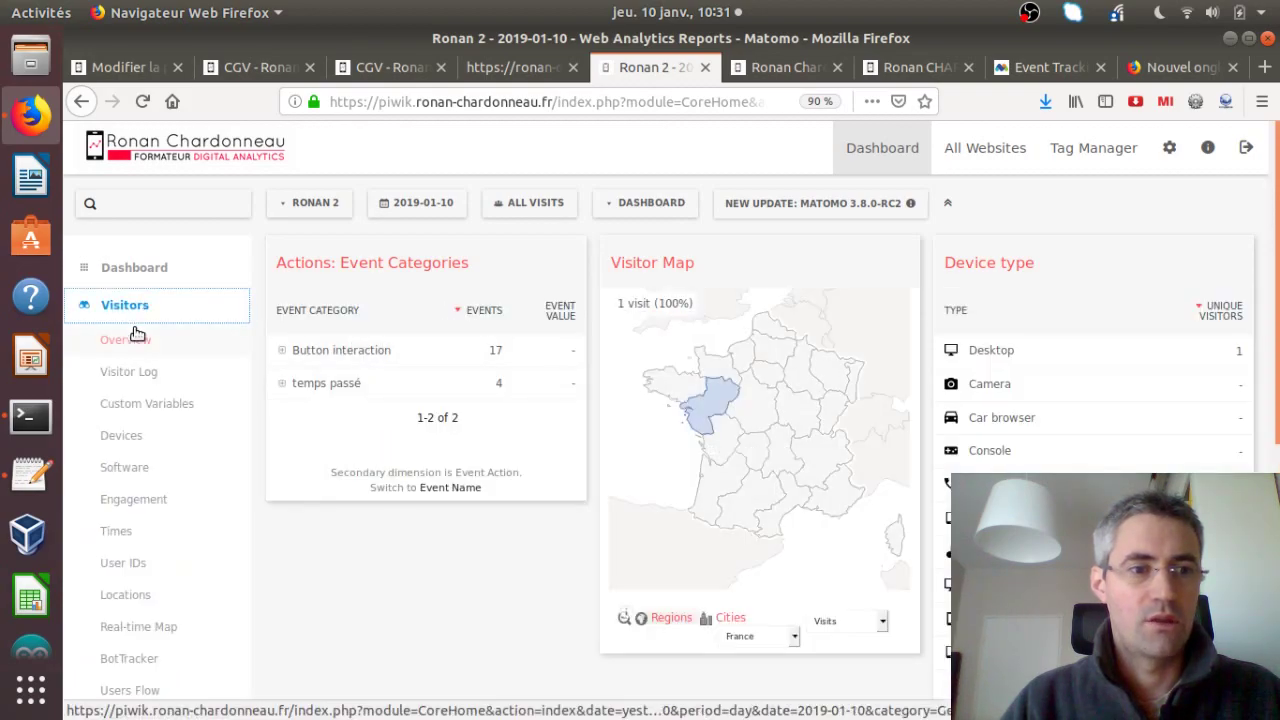
click(156, 375)
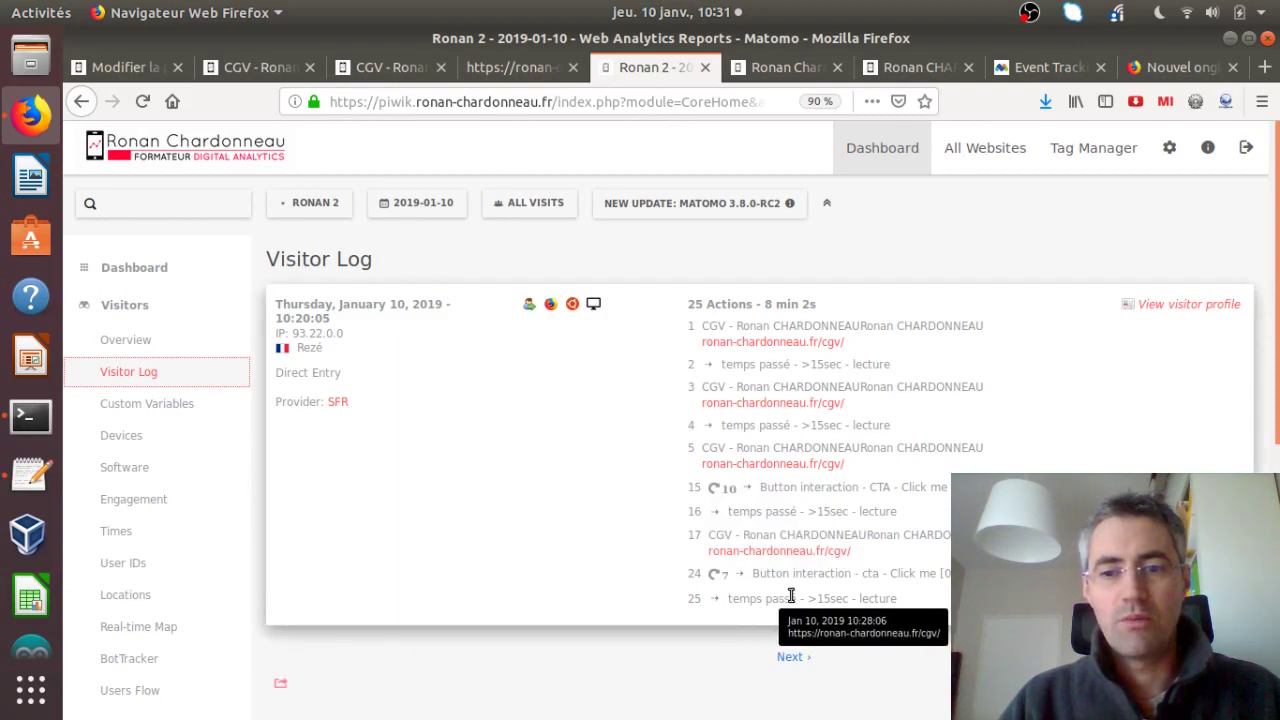
- Open the Events report, expand the "Button interaction" category, and view the Event Names
click(191, 309)
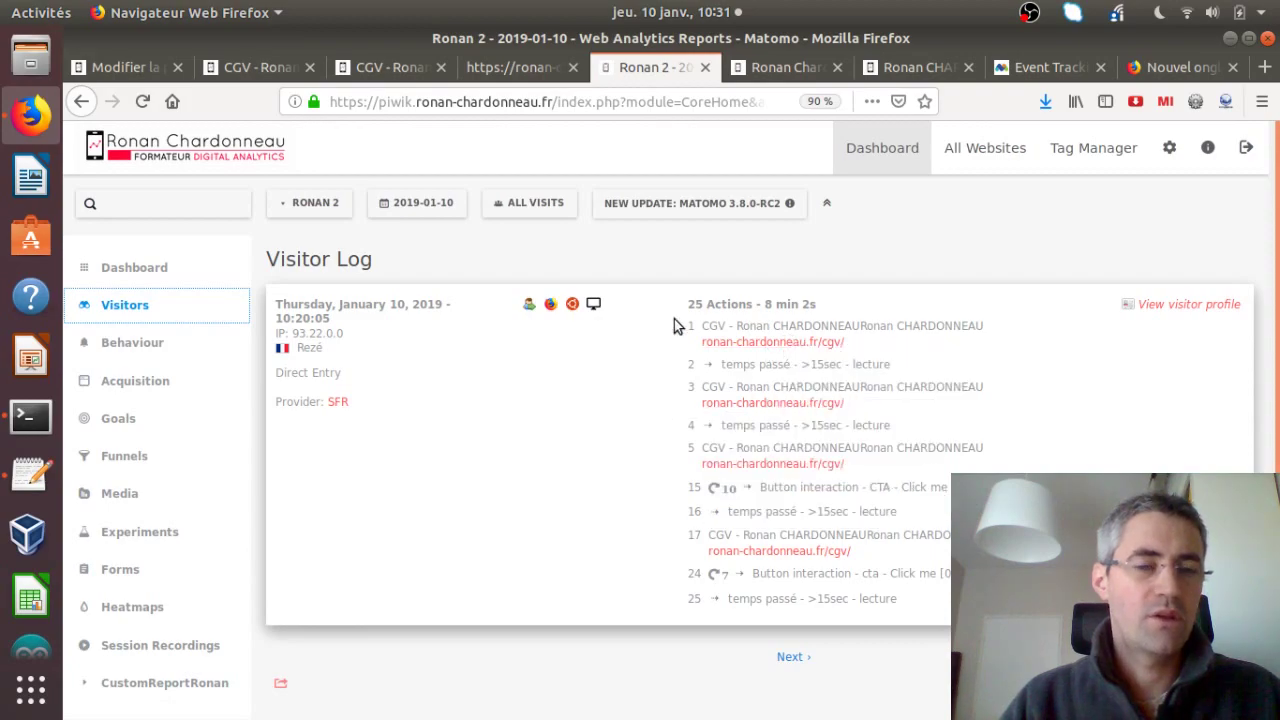
click(168, 353)
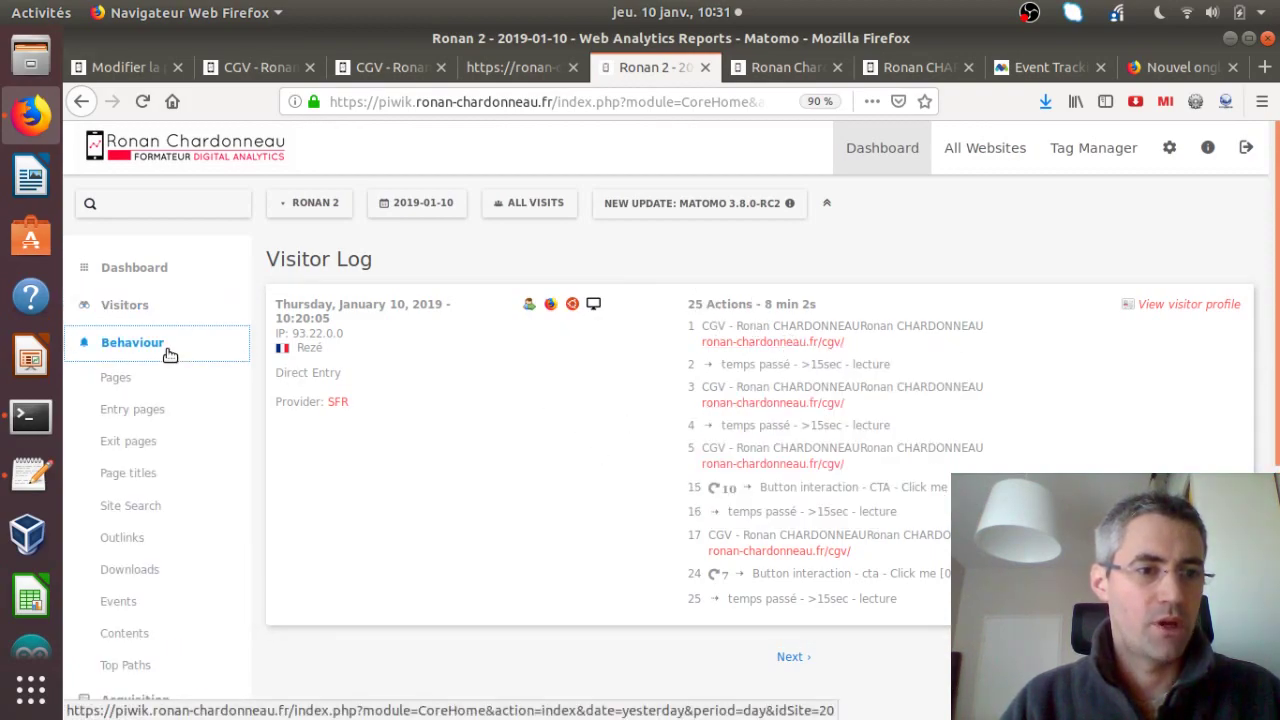
click(157, 601)
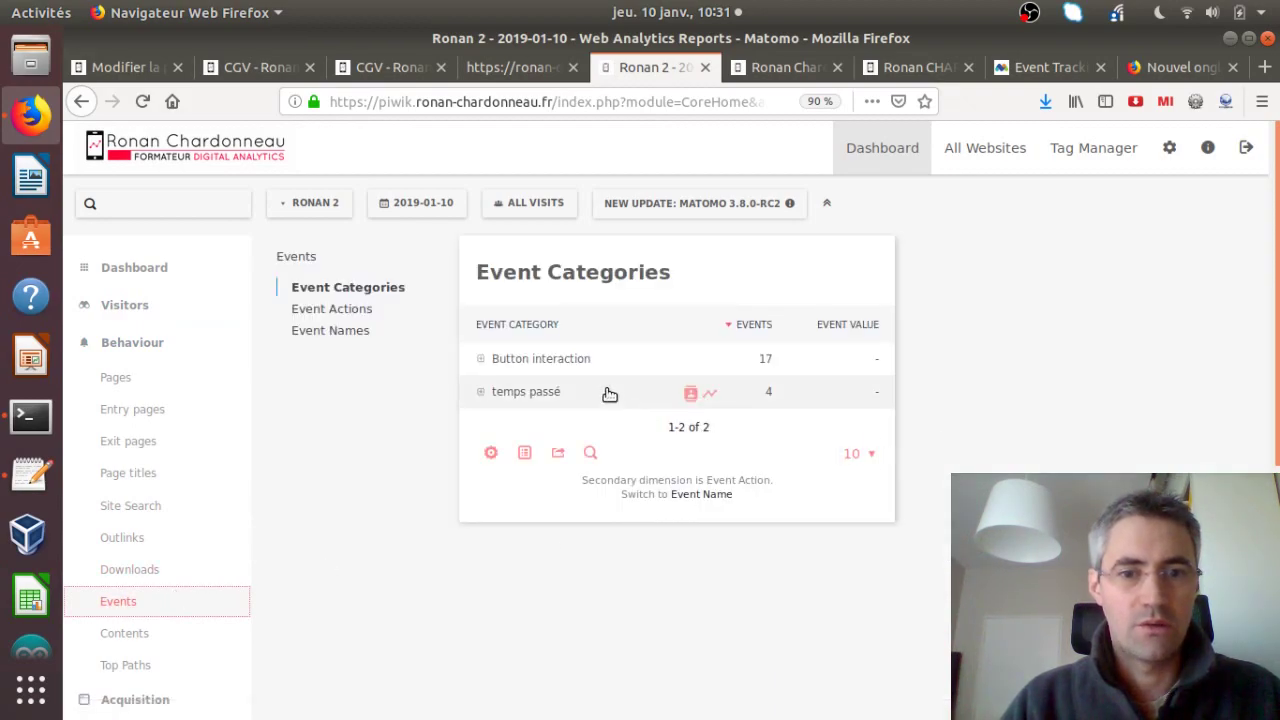
click(540, 362)
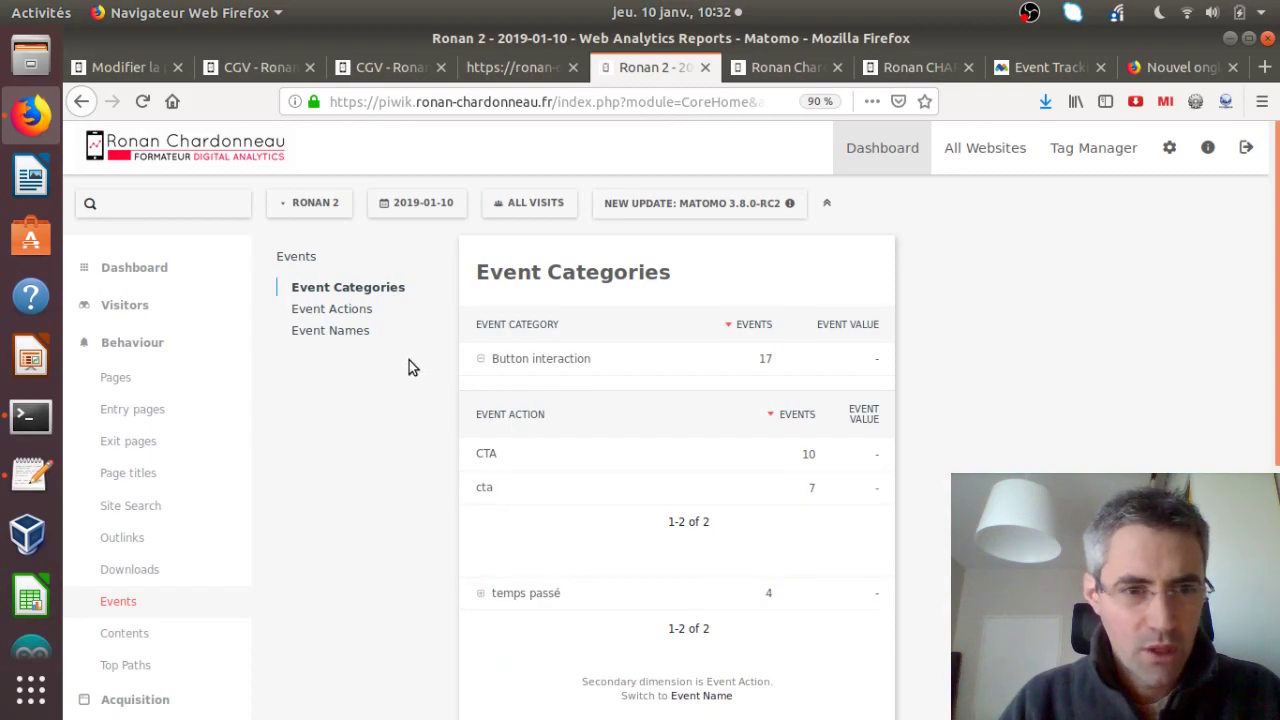
click(334, 331)
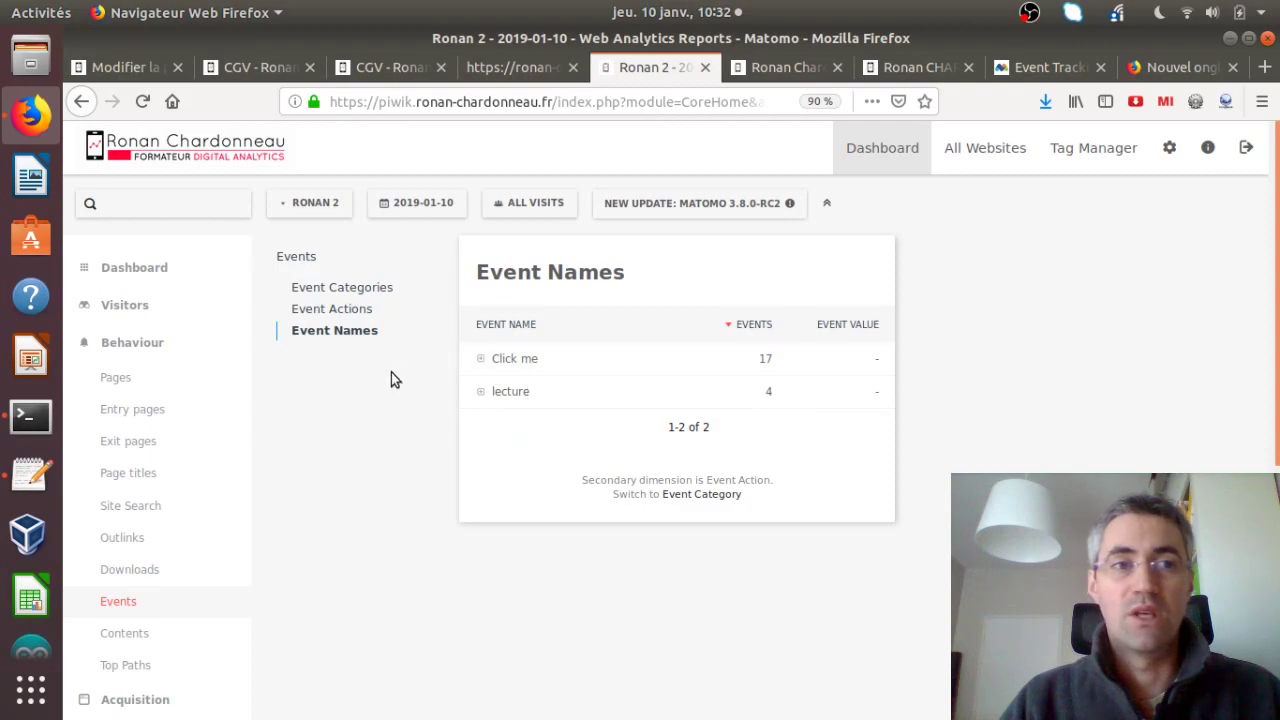
- In the WordPress editor, replace the CGV page's button label with "Get a quote" and update the page
click(124, 67)
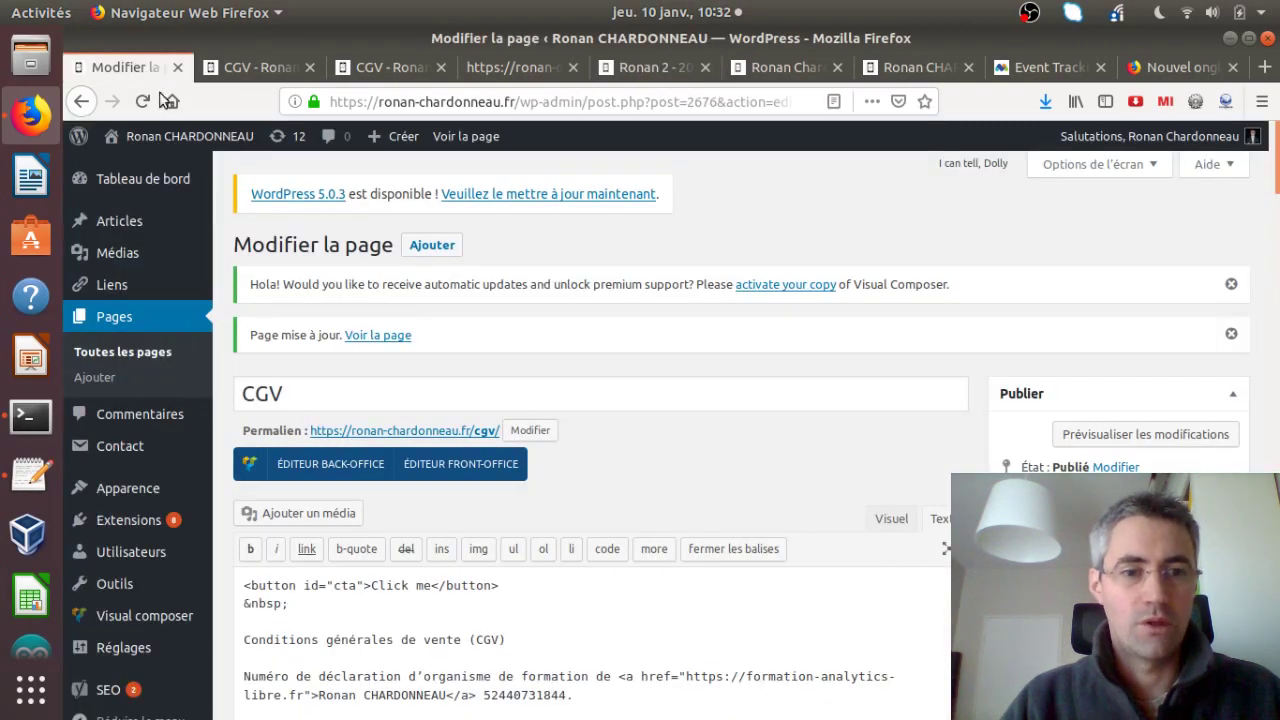
click(430, 586)
key(BackSpace)
key(BackSpace)
key(BackSpace)
key(BackSpace)
key(BackSpace)
key(BackSpace)
key(BackSpace)
key(BackSpace)
text(Get a quote)
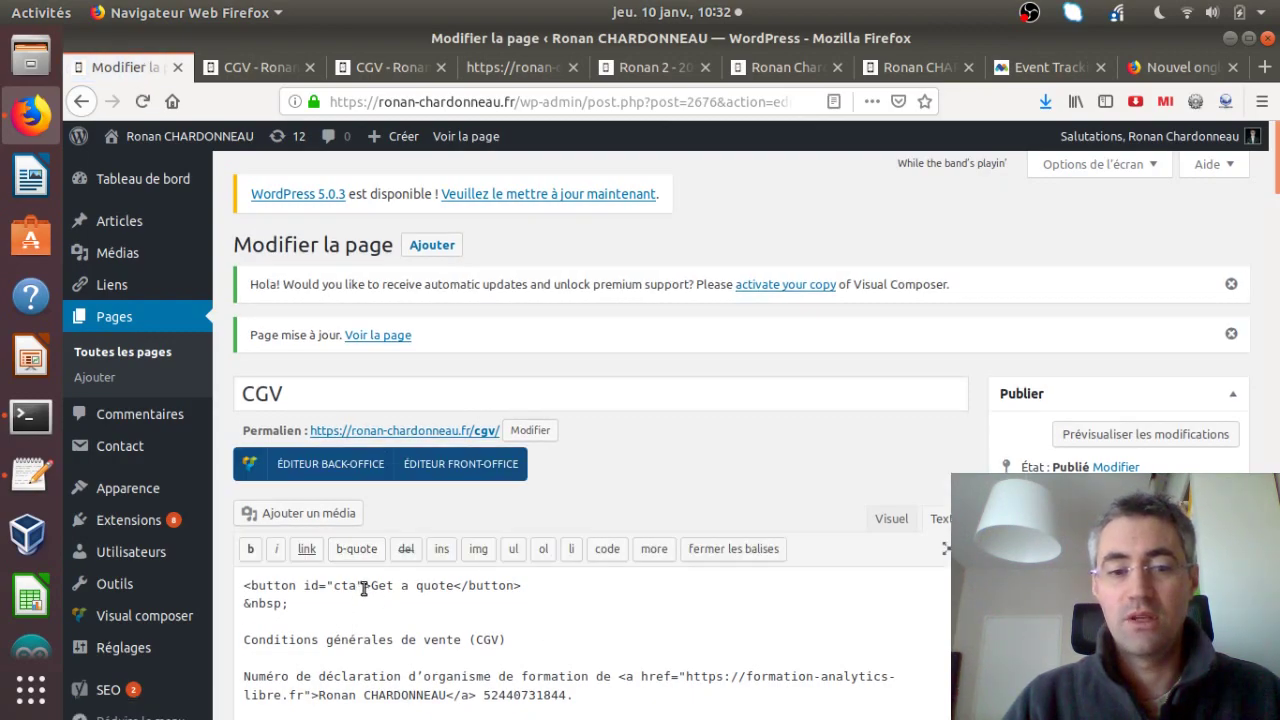
- Test the "Get a quote" button on the reloaded live CGV page and return to Matomo's Event Names report
click(397, 66)
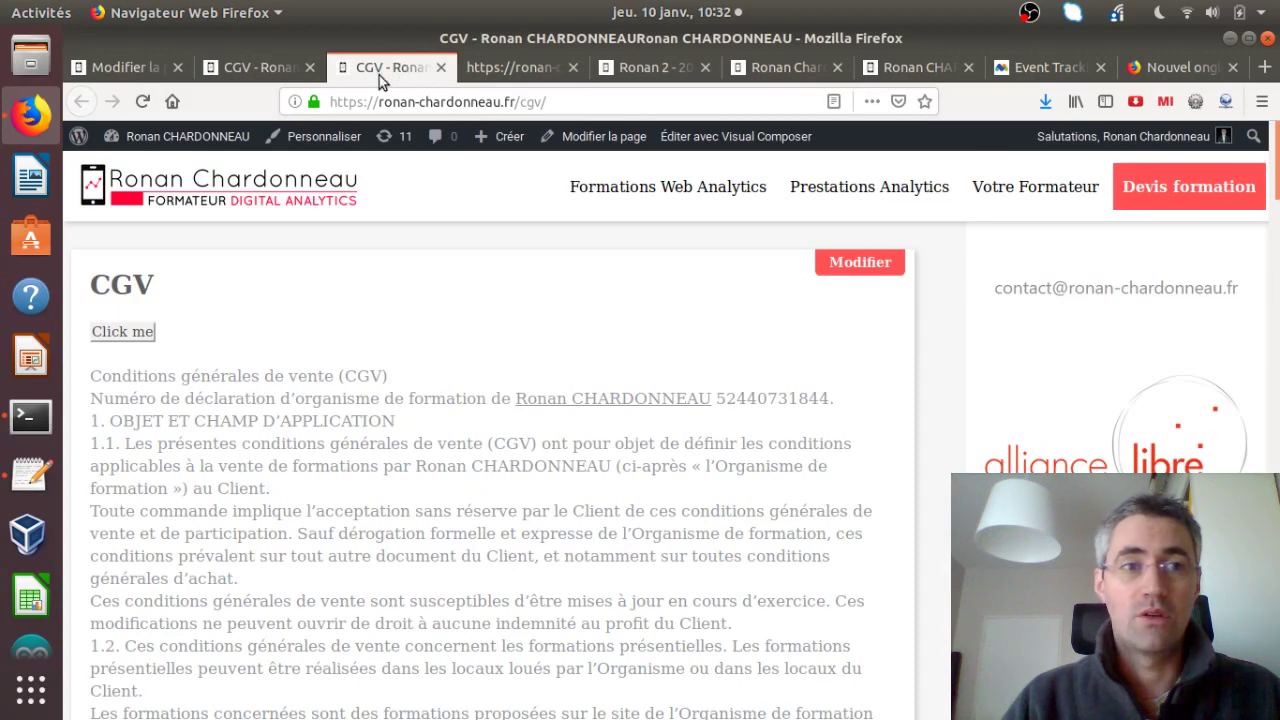
click(142, 102)
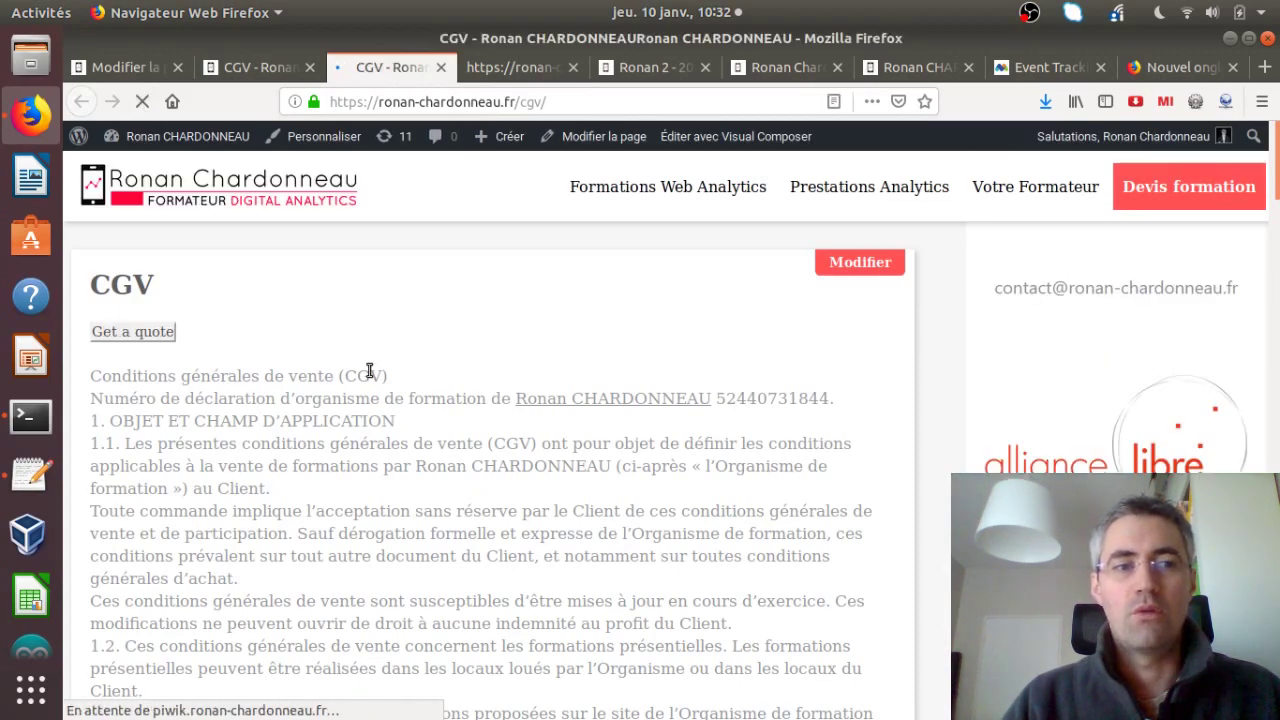
click(135, 339)
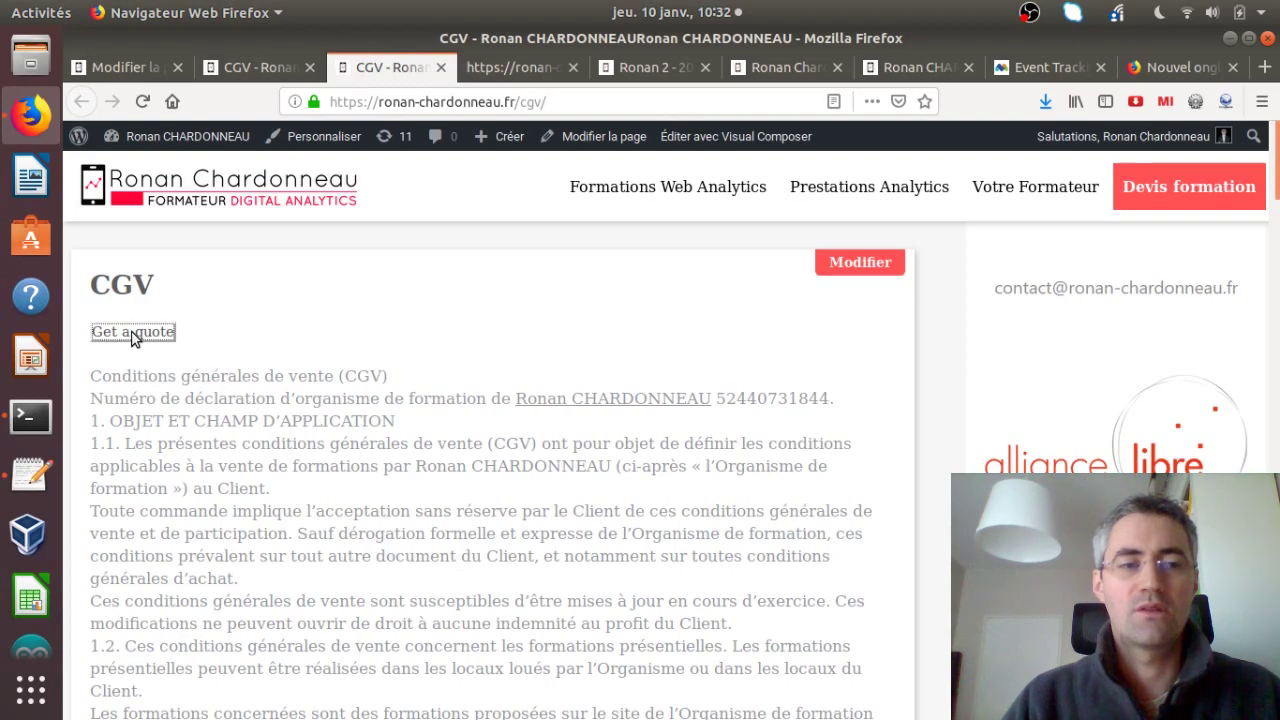
click(519, 67)
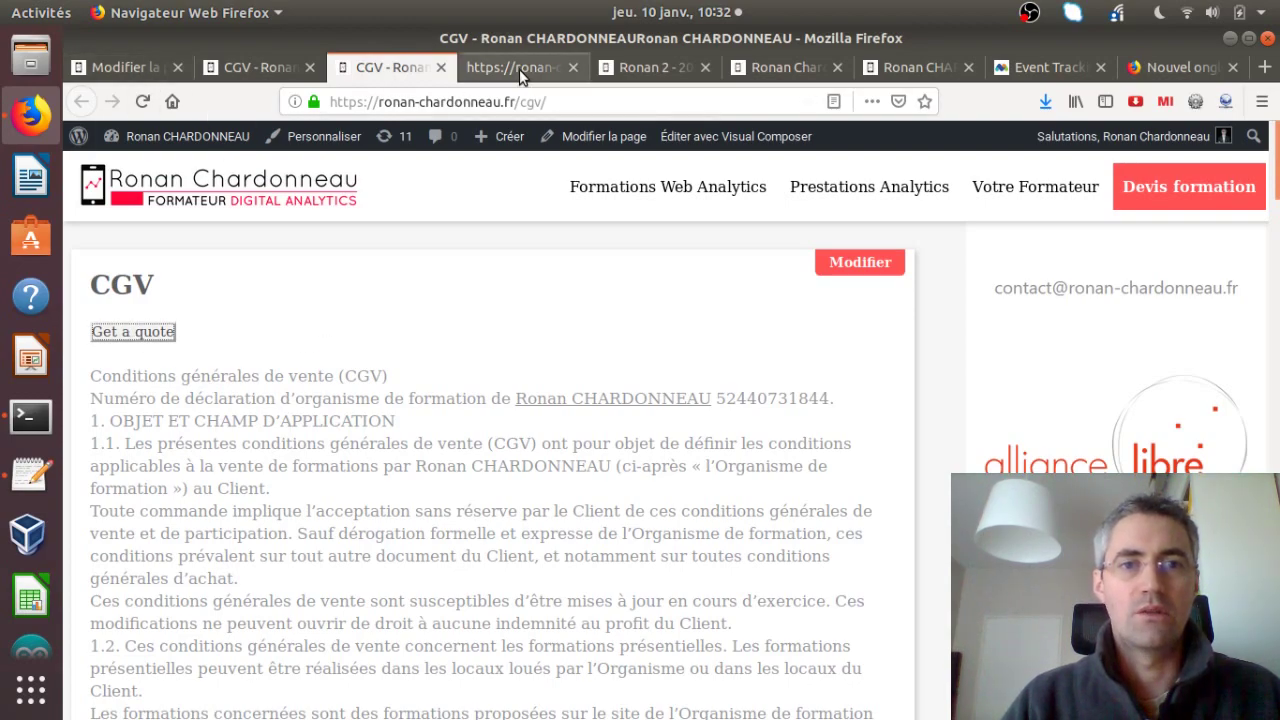
click(645, 67)
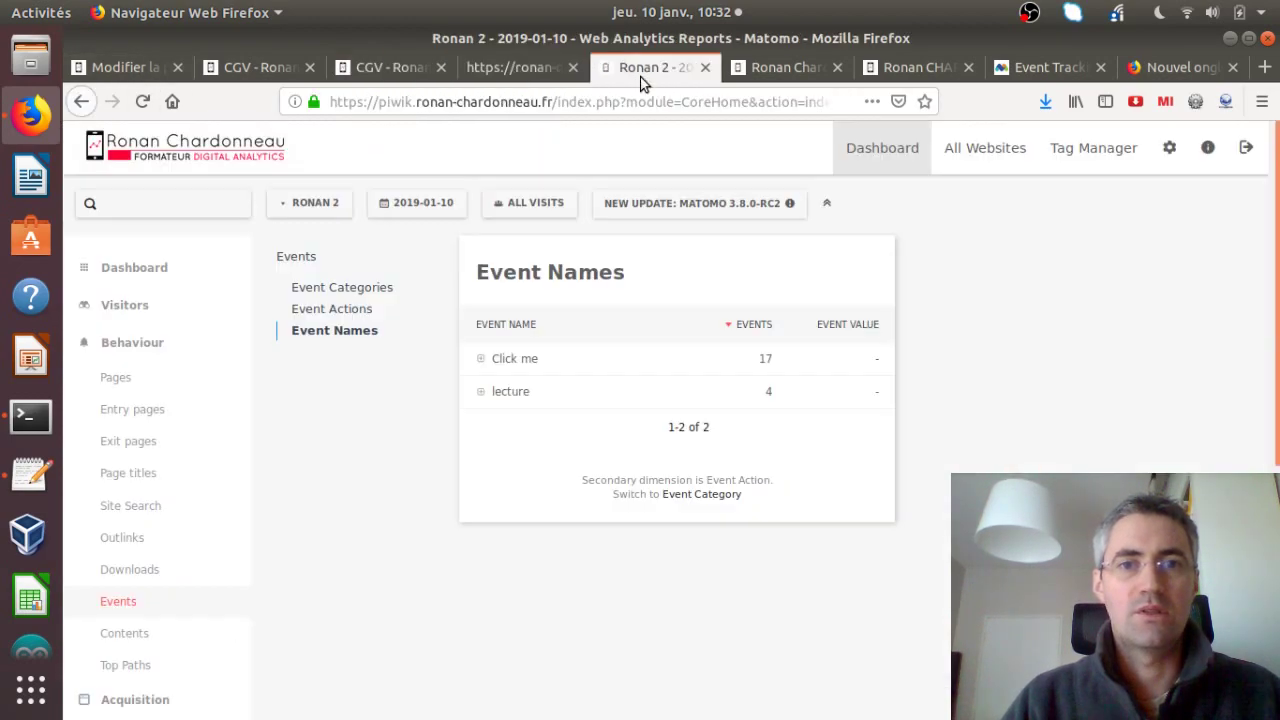
- Check the Visitor Log for the "Get a quote" button interactions and open the Event Names report under Events
click(137, 304)
click(151, 379)
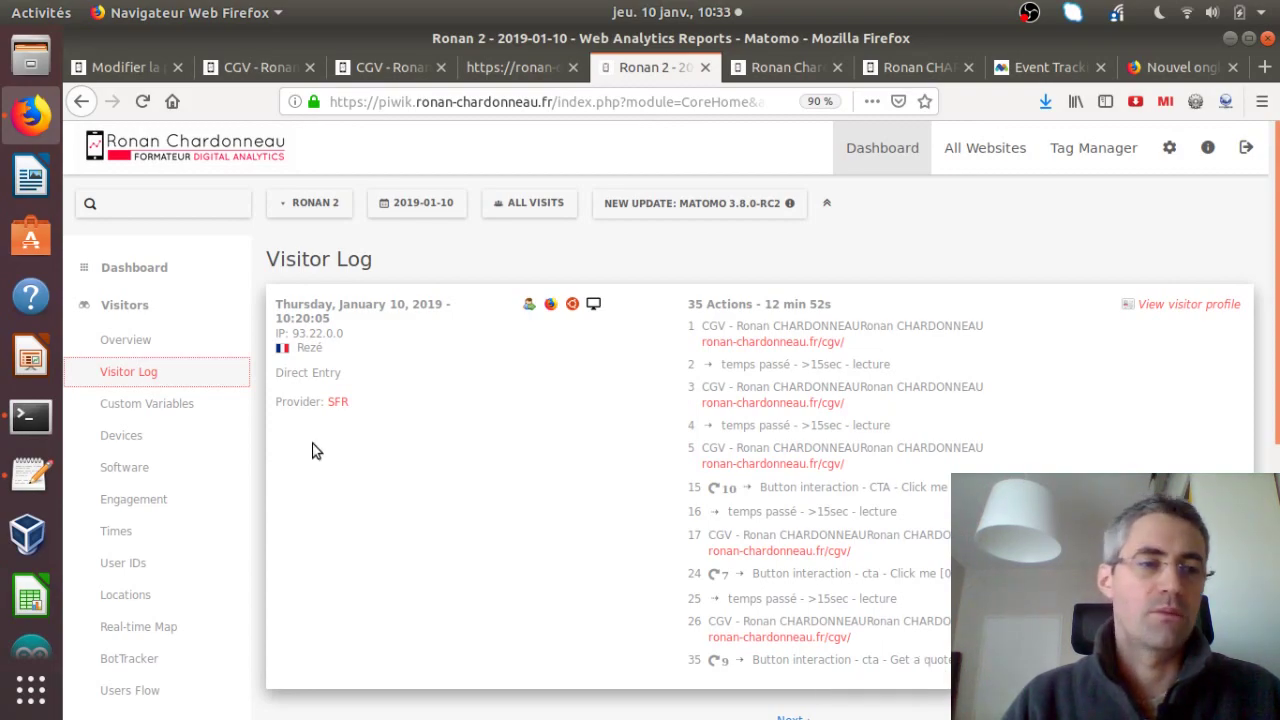
click(182, 312)
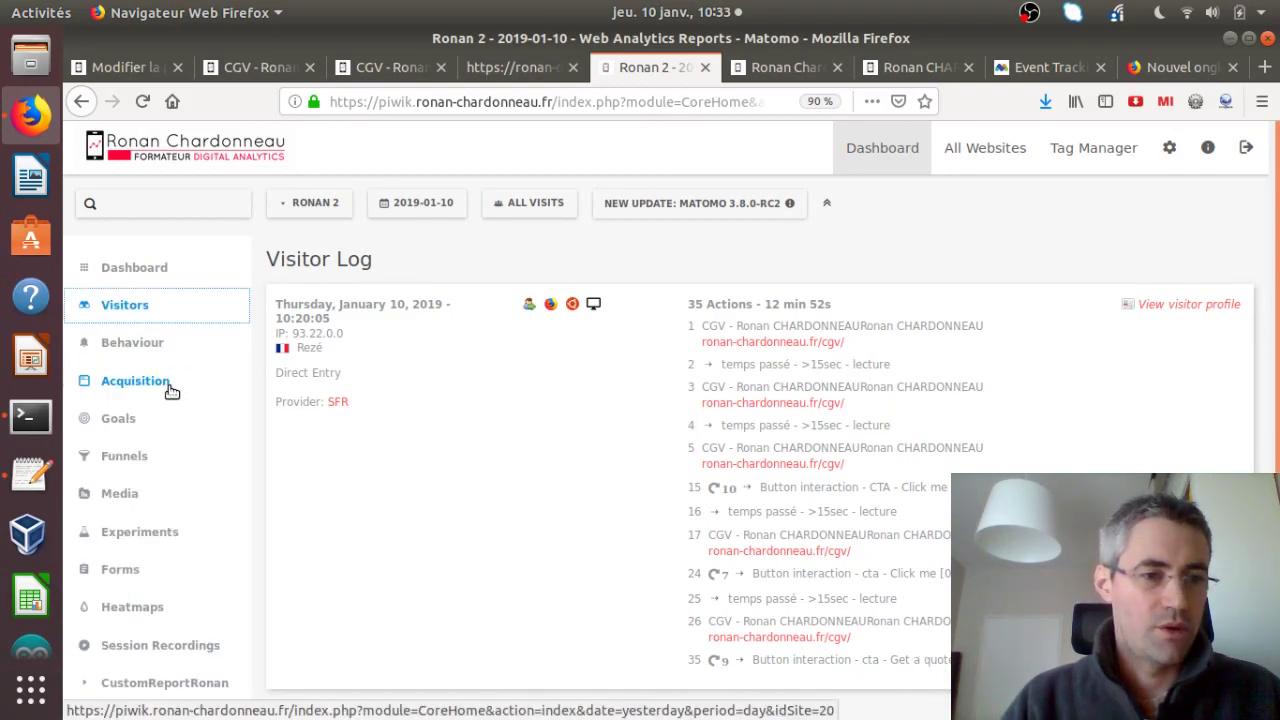
click(150, 348)
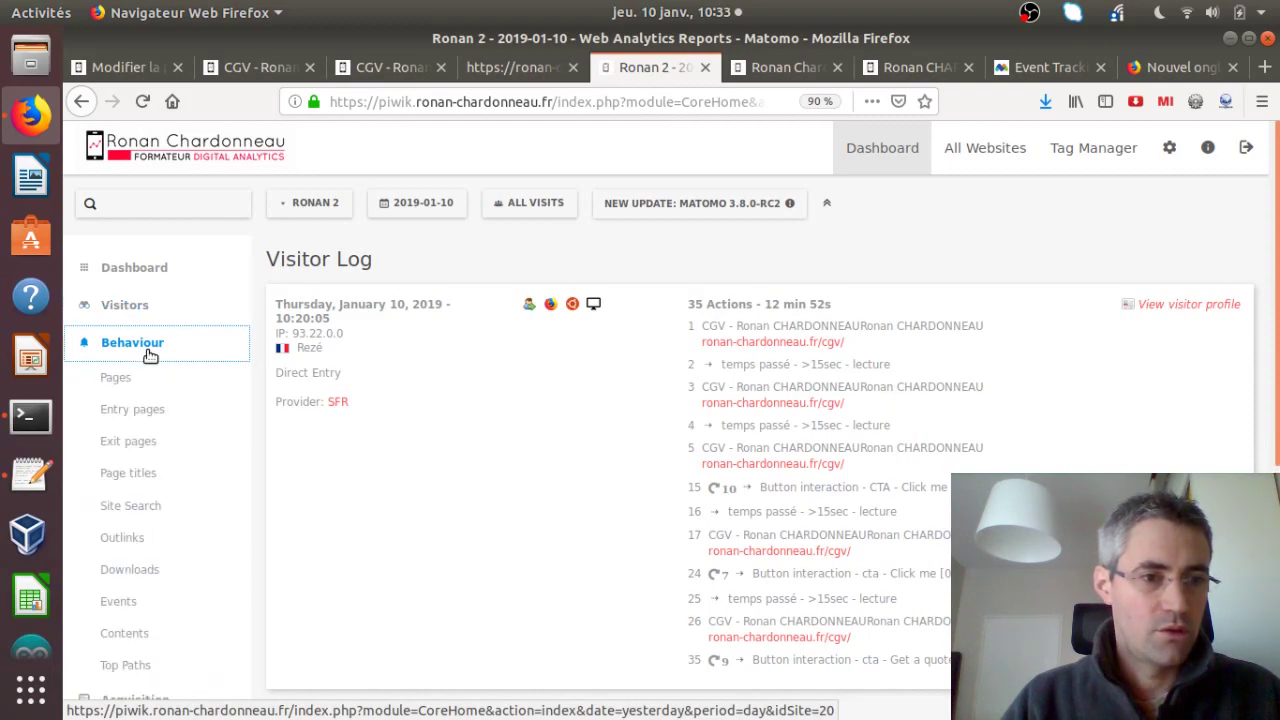
click(127, 601)
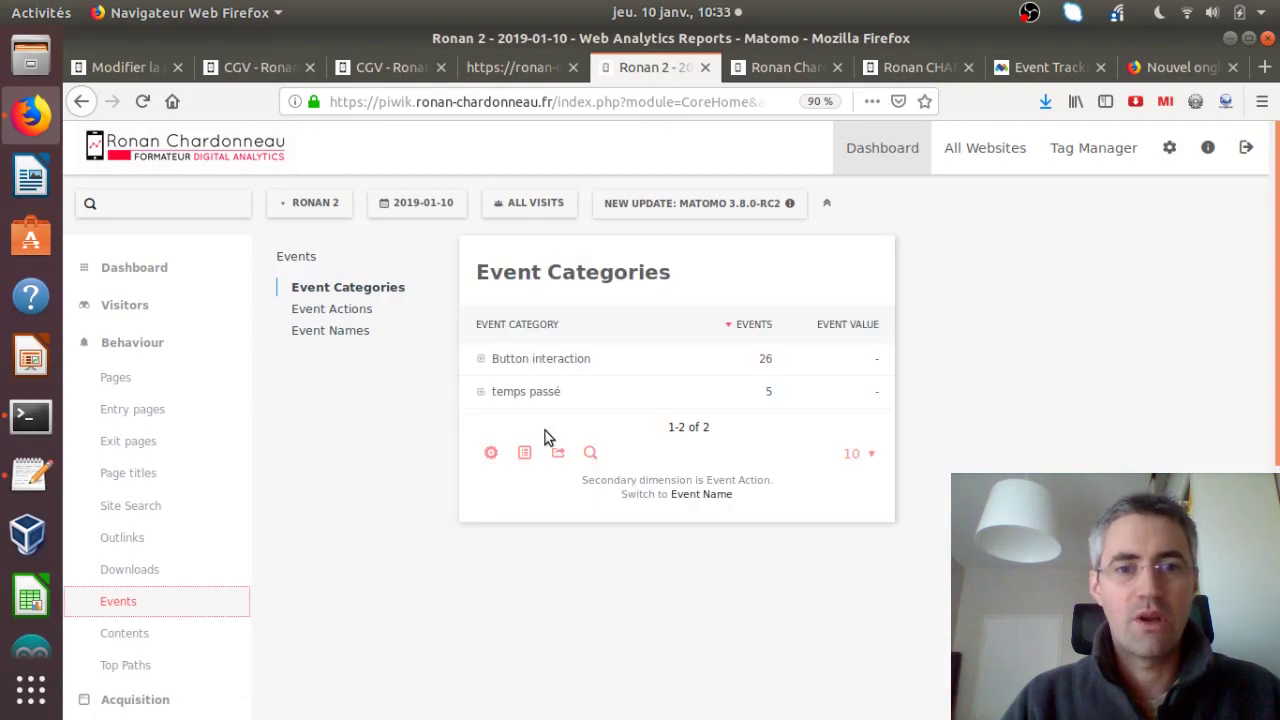
click(330, 330)
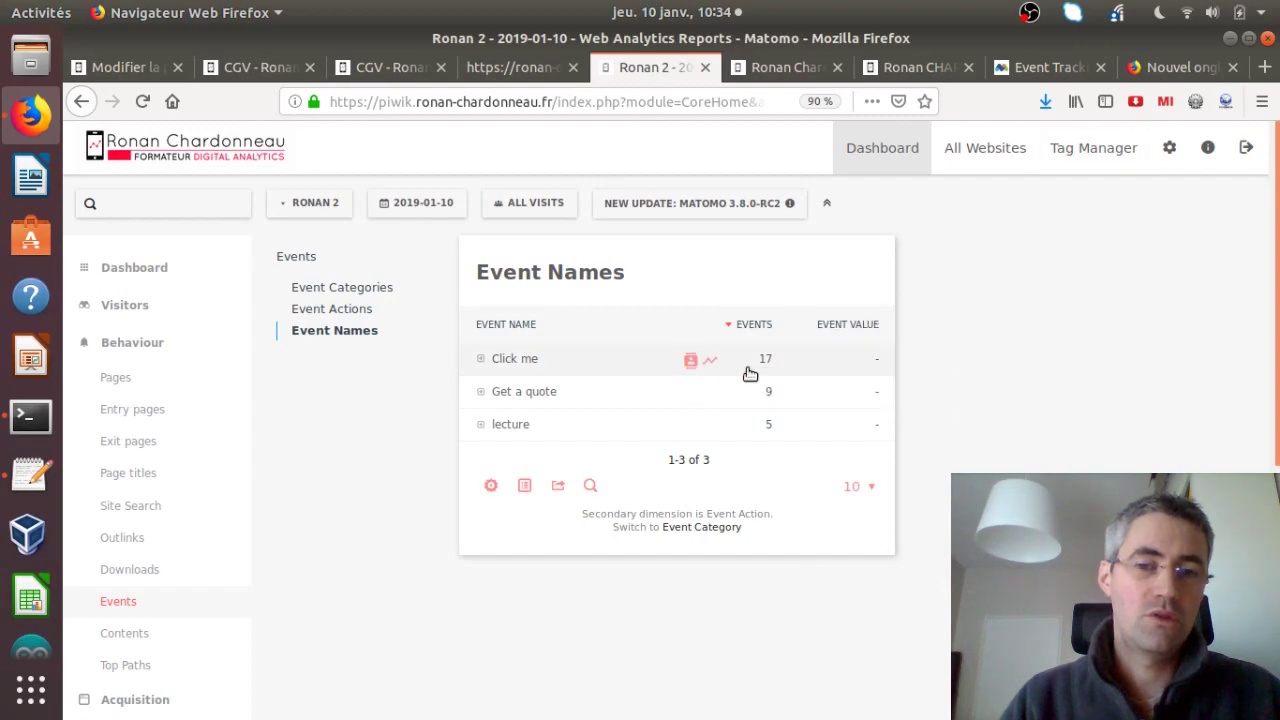
- In the empty browser tab, search the web for "tracking content in matomo" and refine the query to "tracking content in matomo video"
click(1168, 67)
click(692, 178)
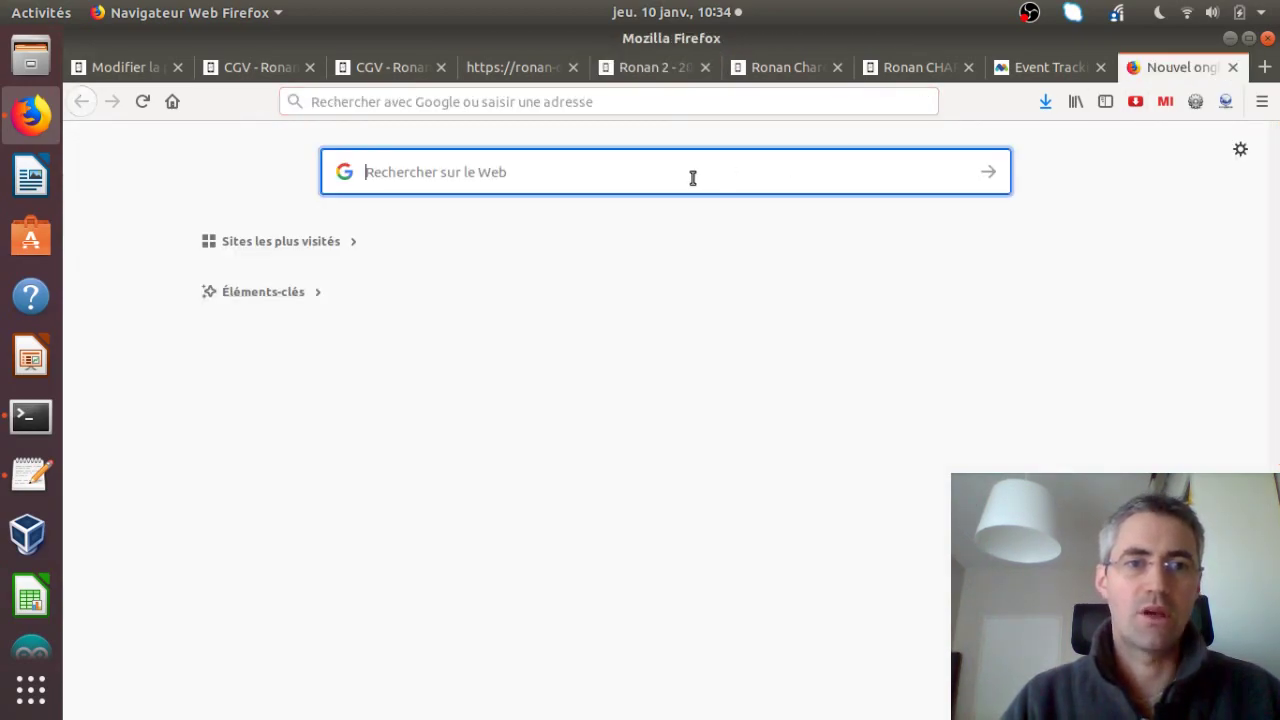
text(tracking con)
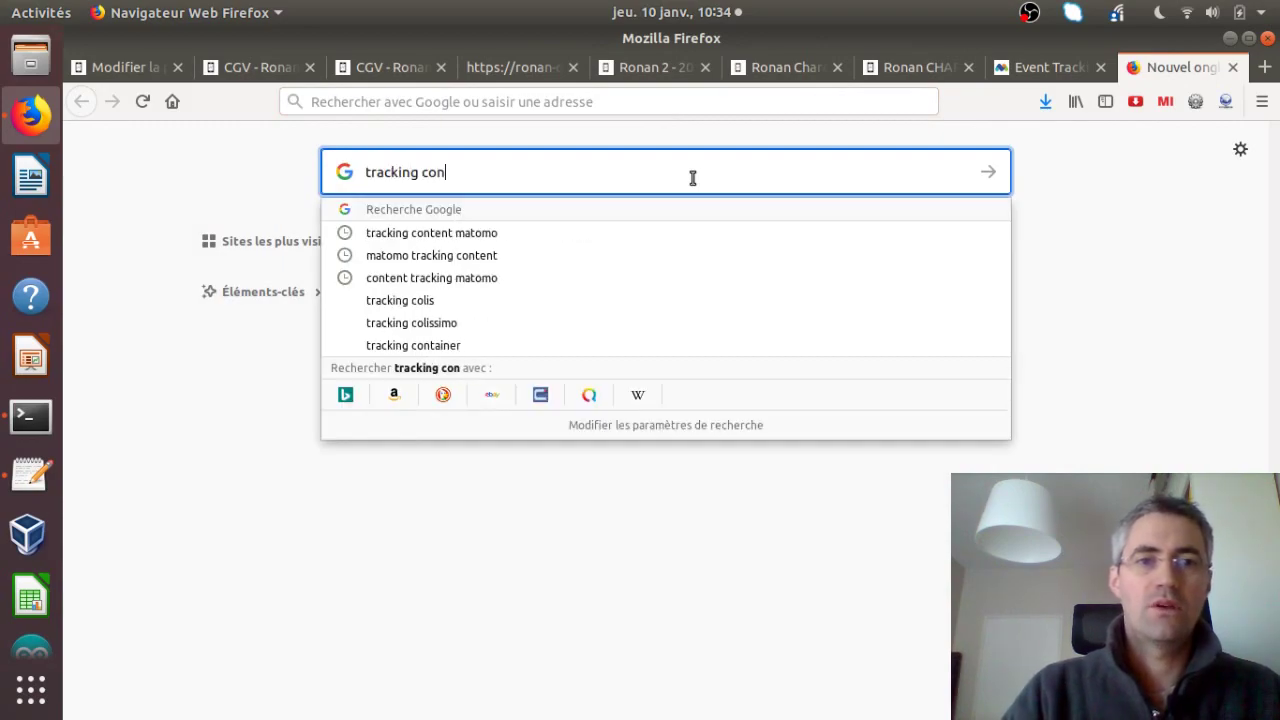
text(tent in matomo)
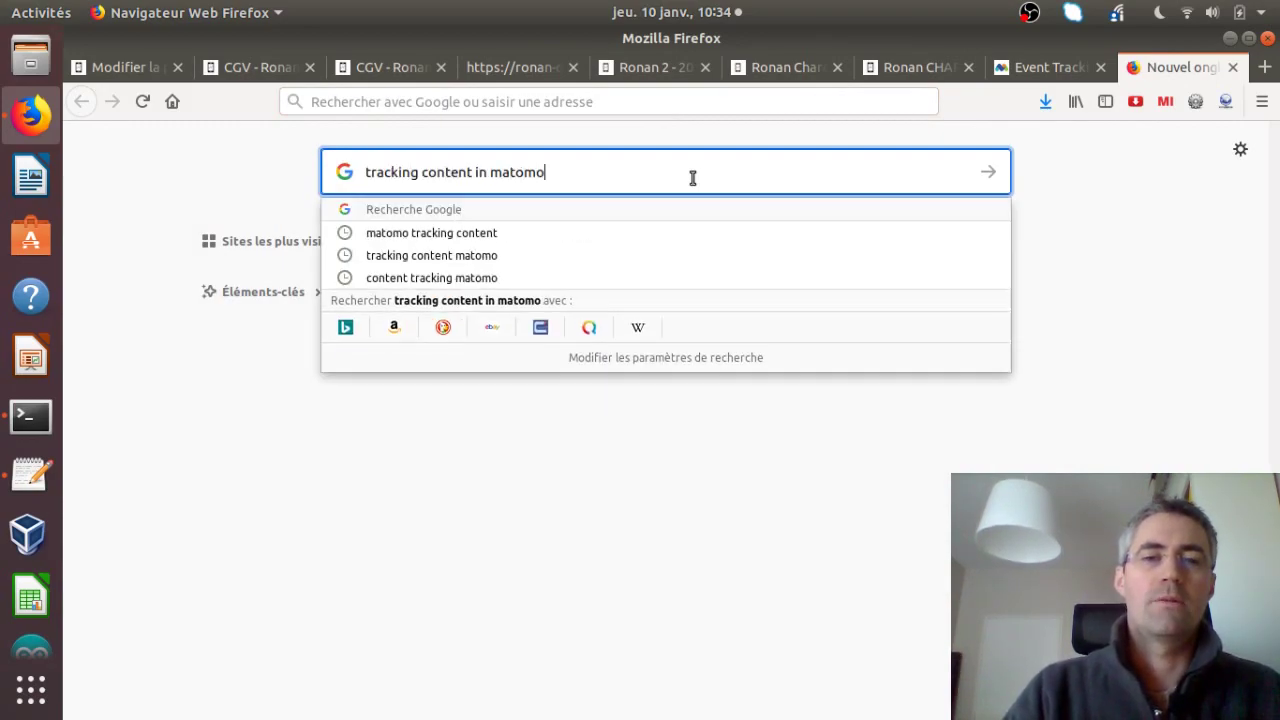
key(Return)
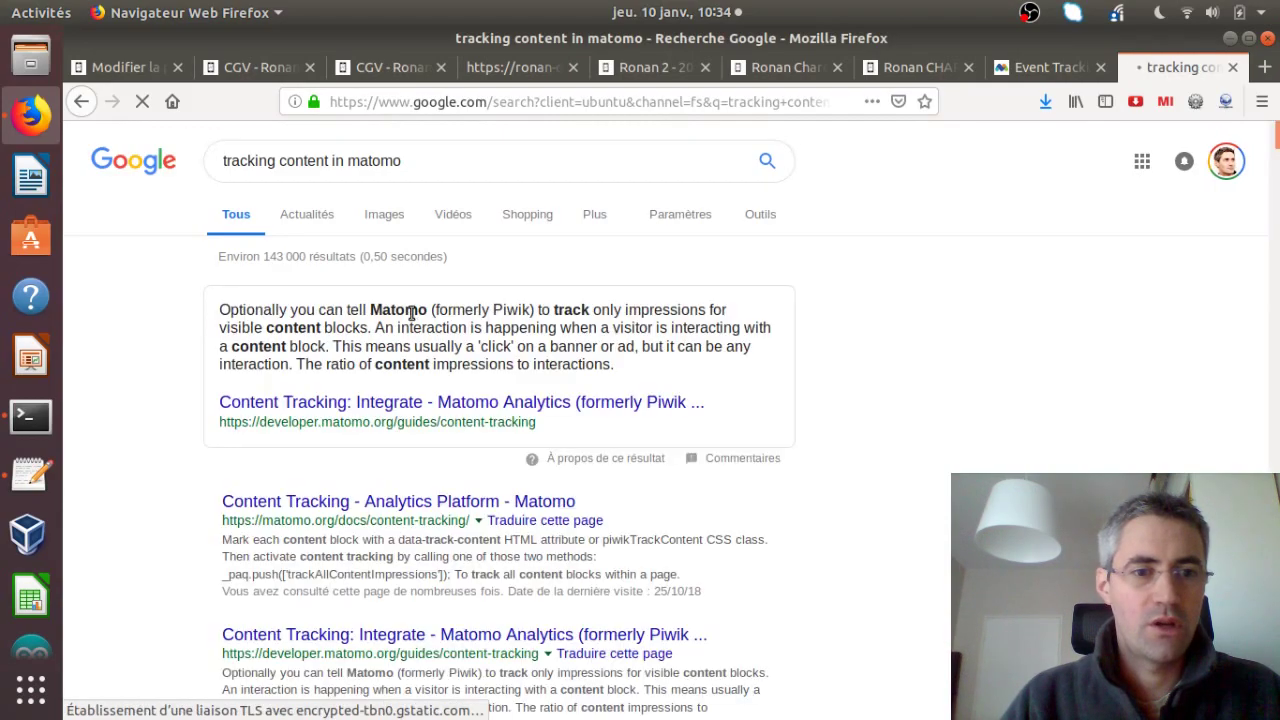
click(441, 159)
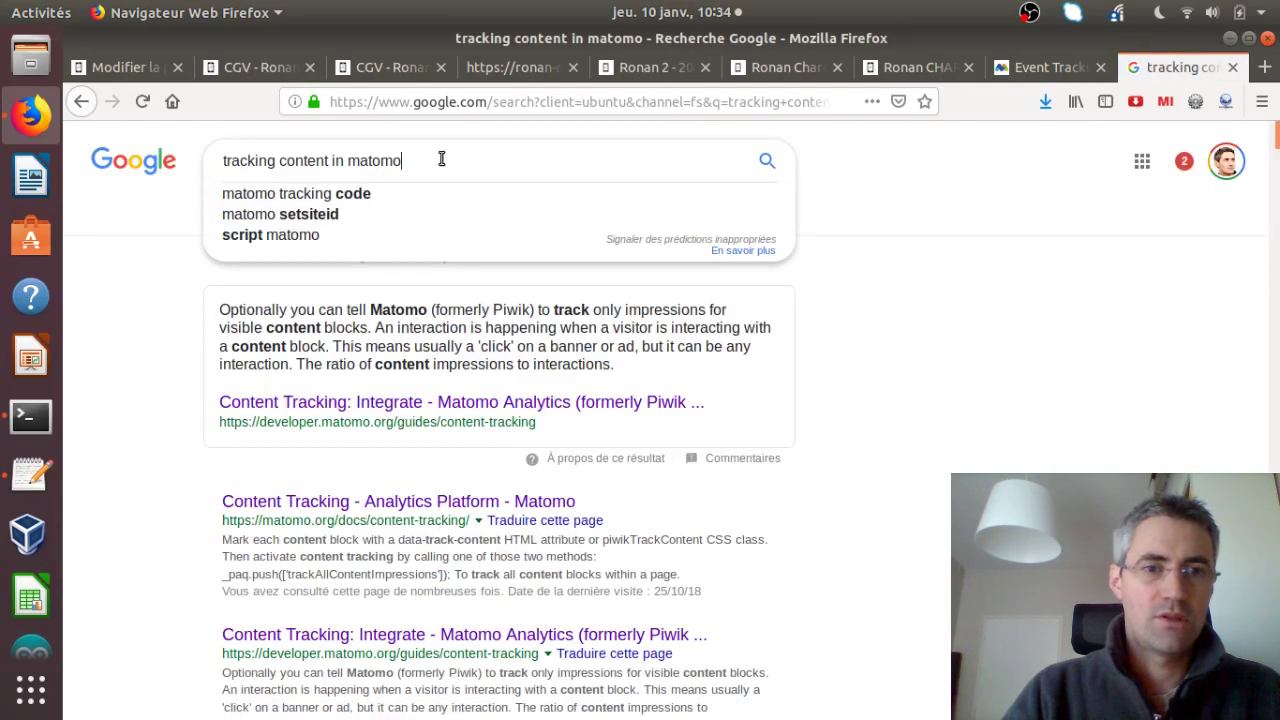
text(vid)
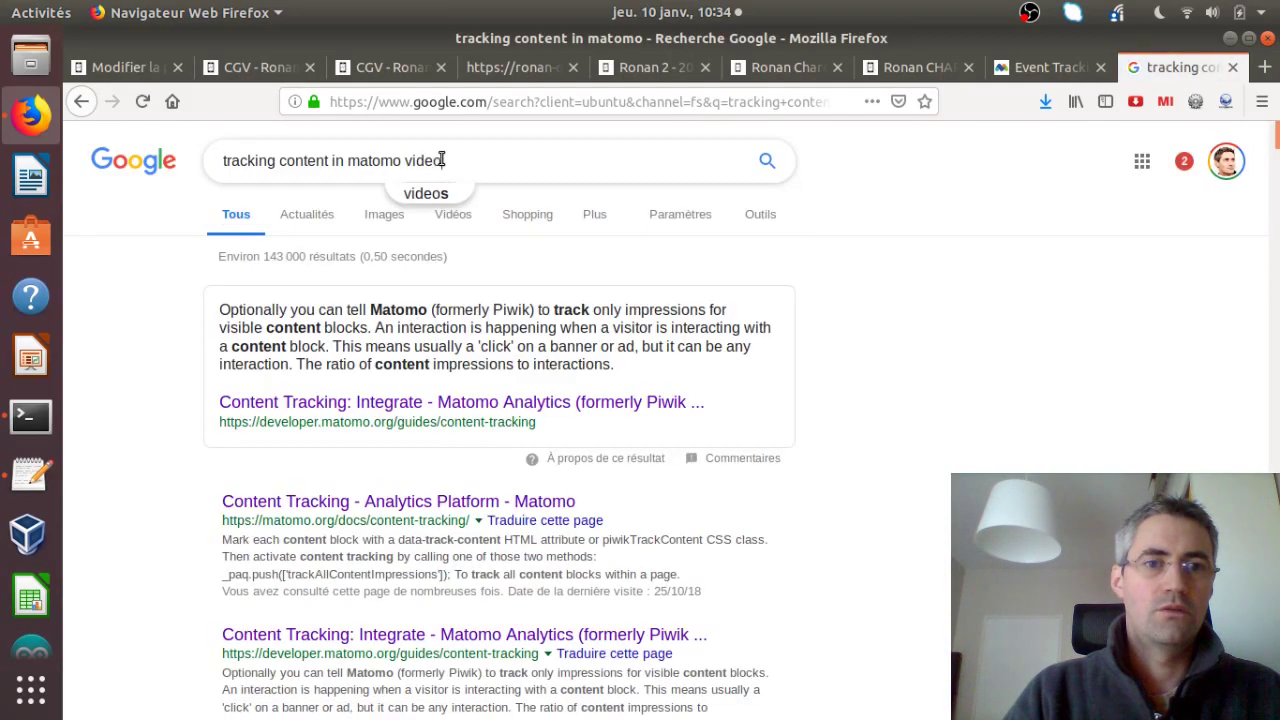
text(eo)
key(Return)
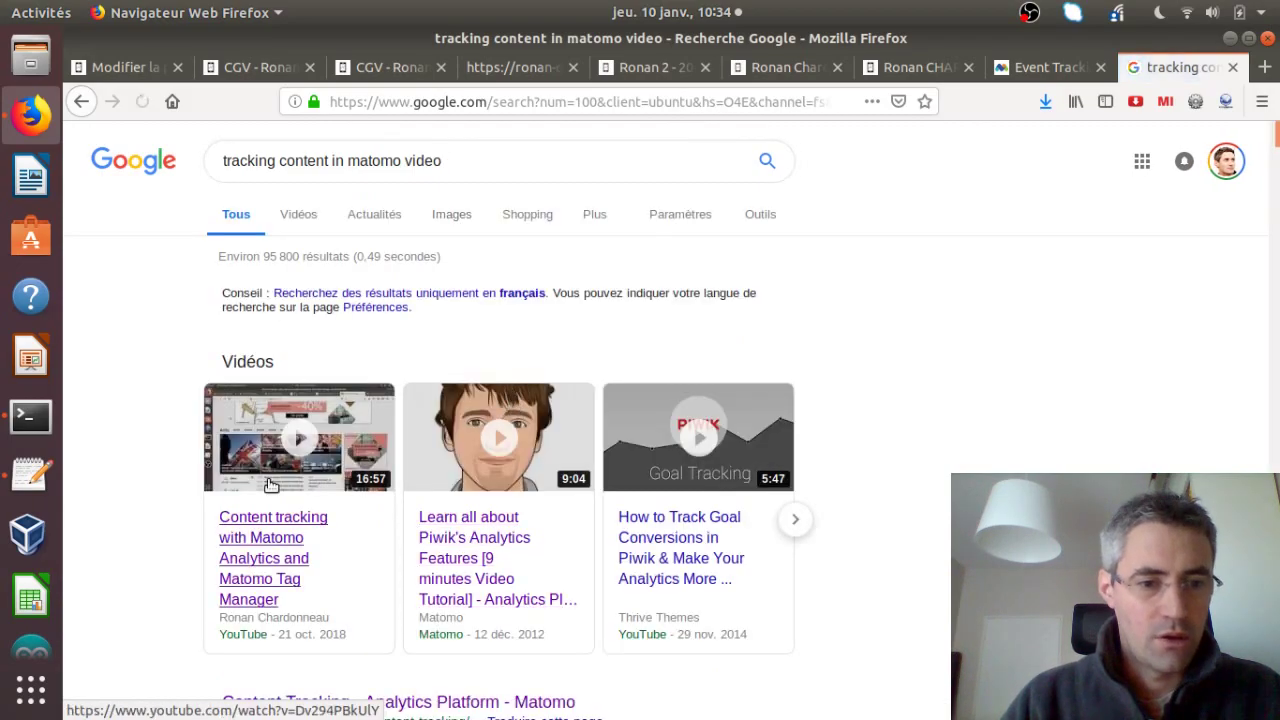
- View the video "Content tracking with Matomo Analytics and Matomo Tag Manager" with its sound muted, and close it
click(265, 575)
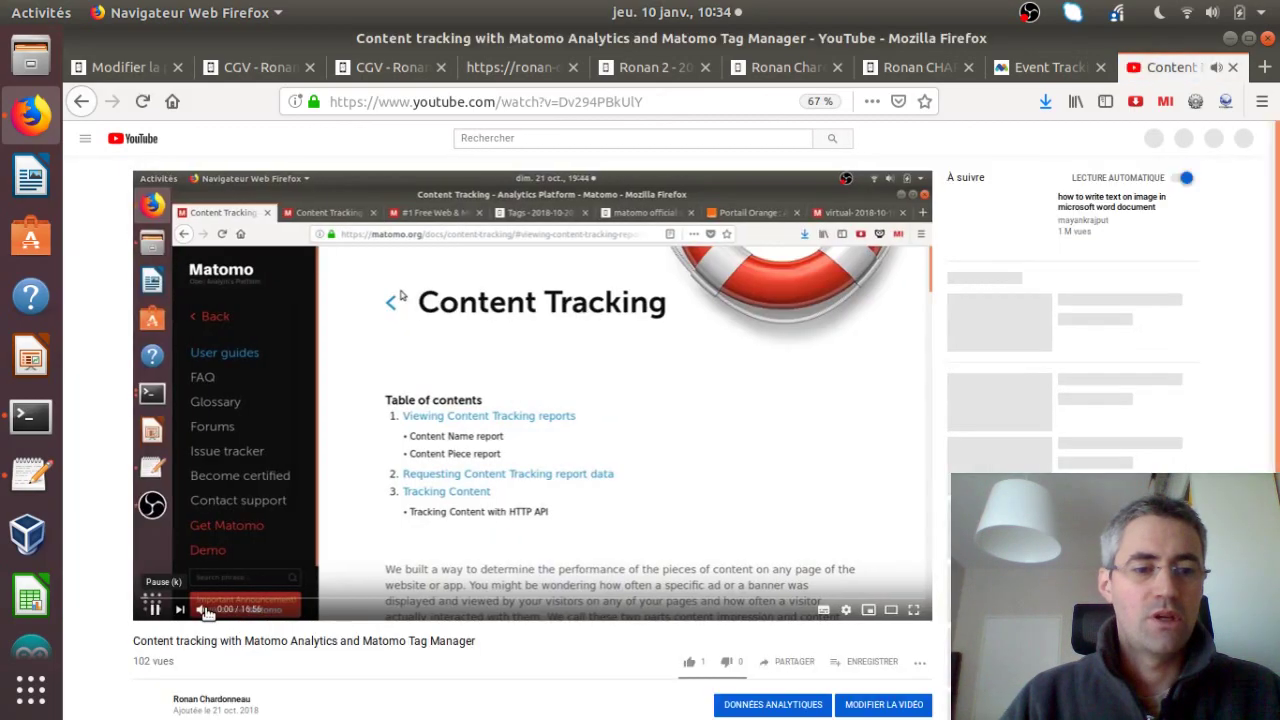
click(199, 610)
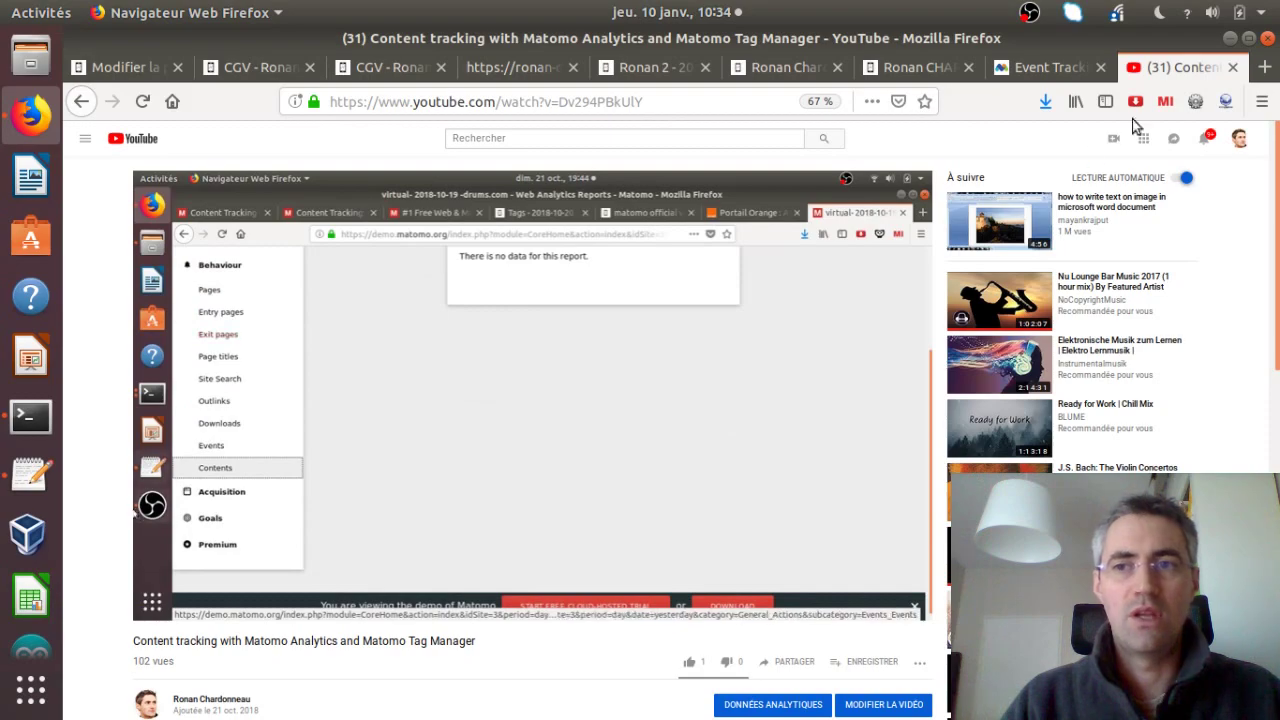
click(1231, 67)
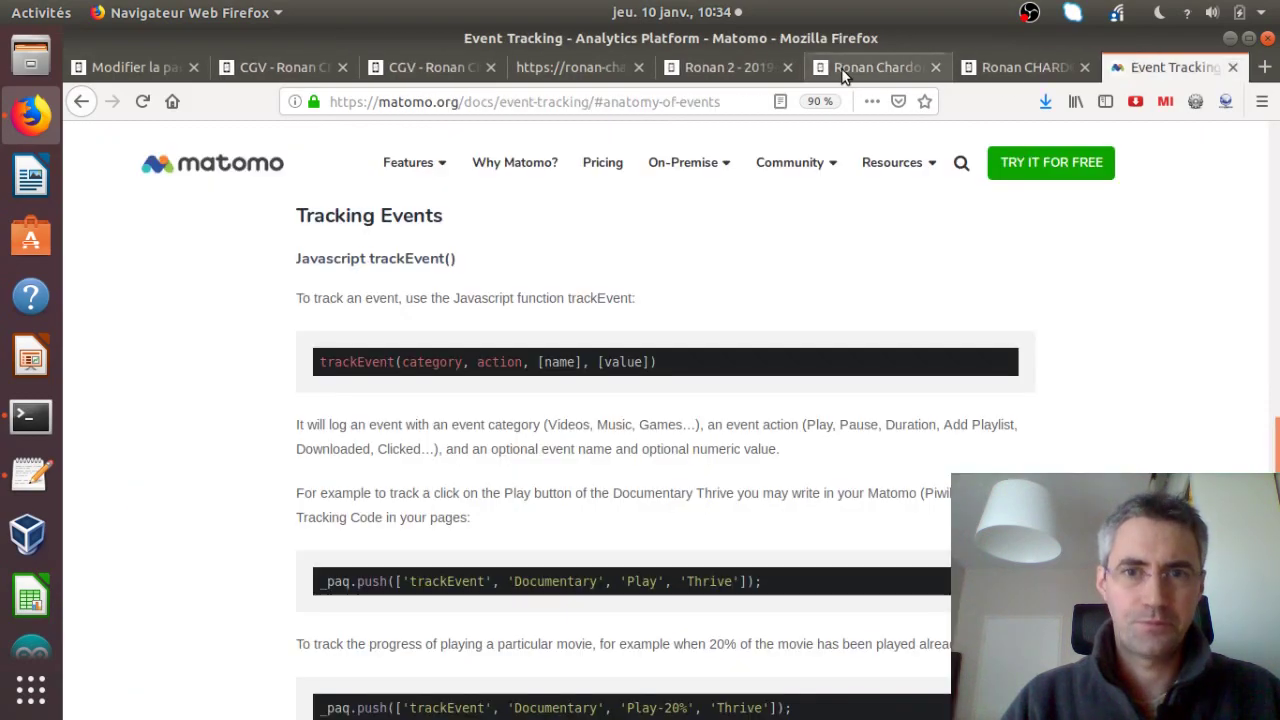
- Back in the Matomo reports, examine the Content Name report under Contents and return to the Event Categories report
click(509, 81)
click(705, 73)
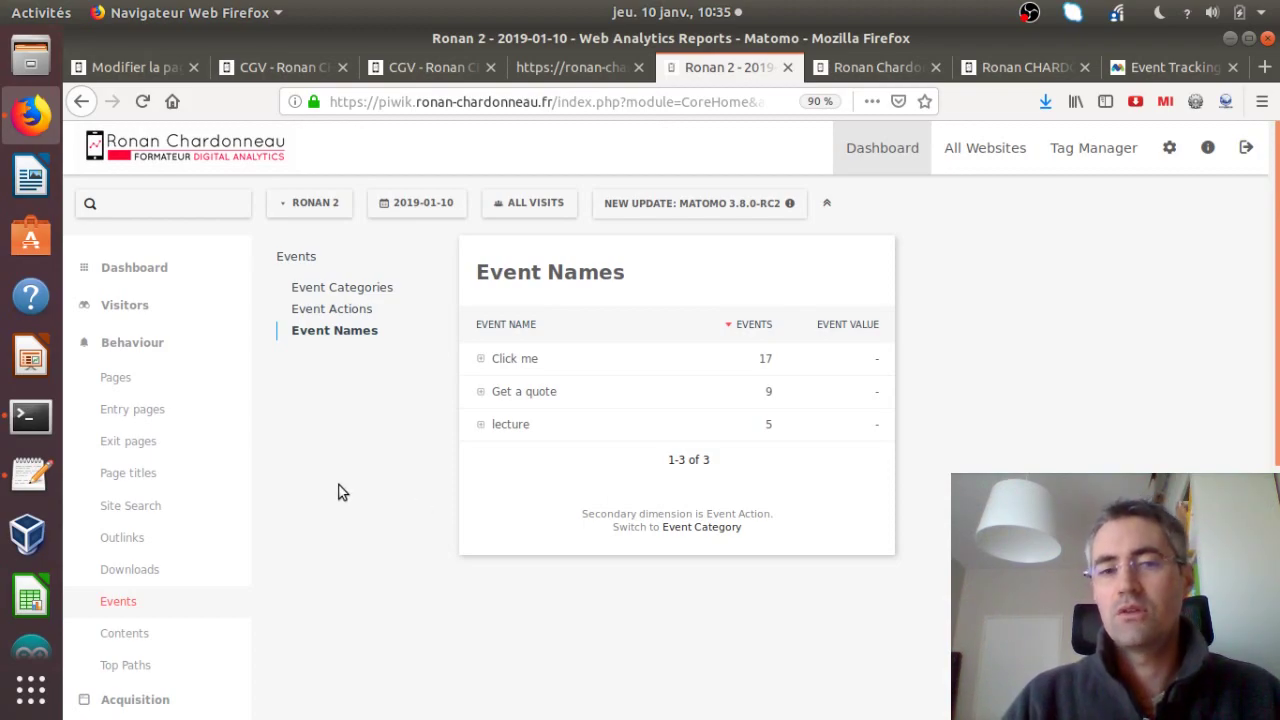
scroll(338, 492, down, 2)
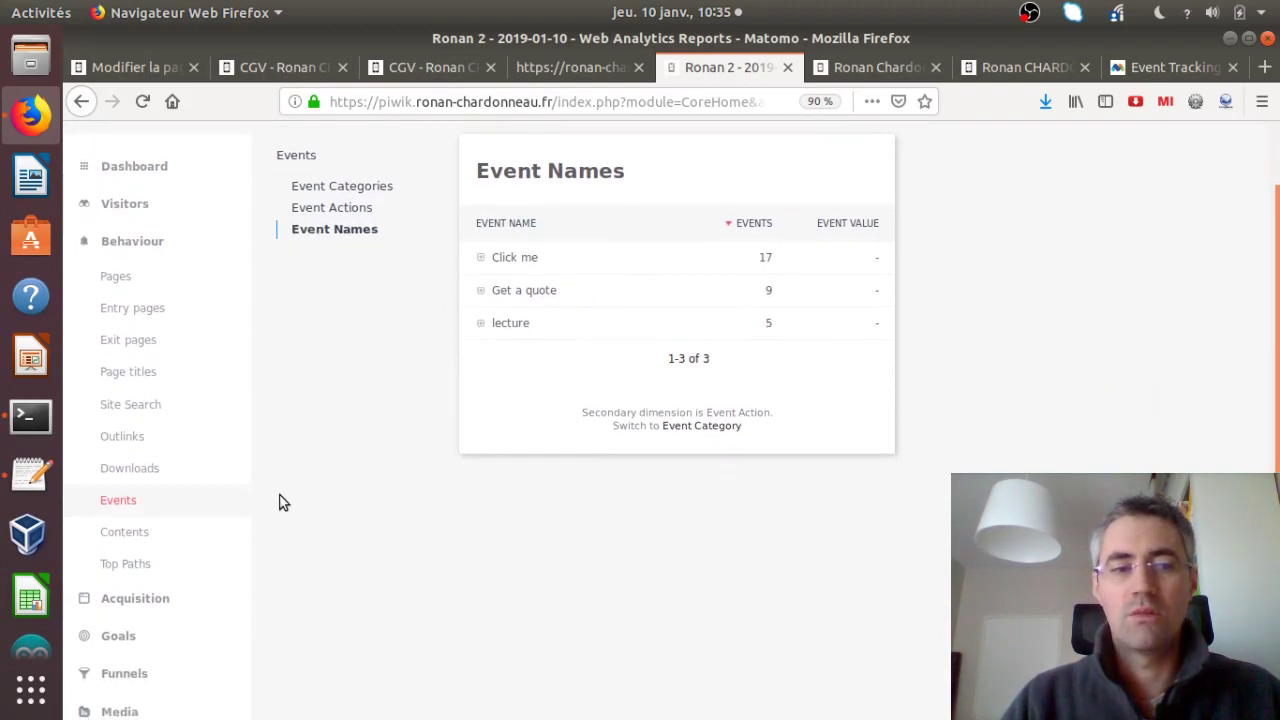
click(124, 532)
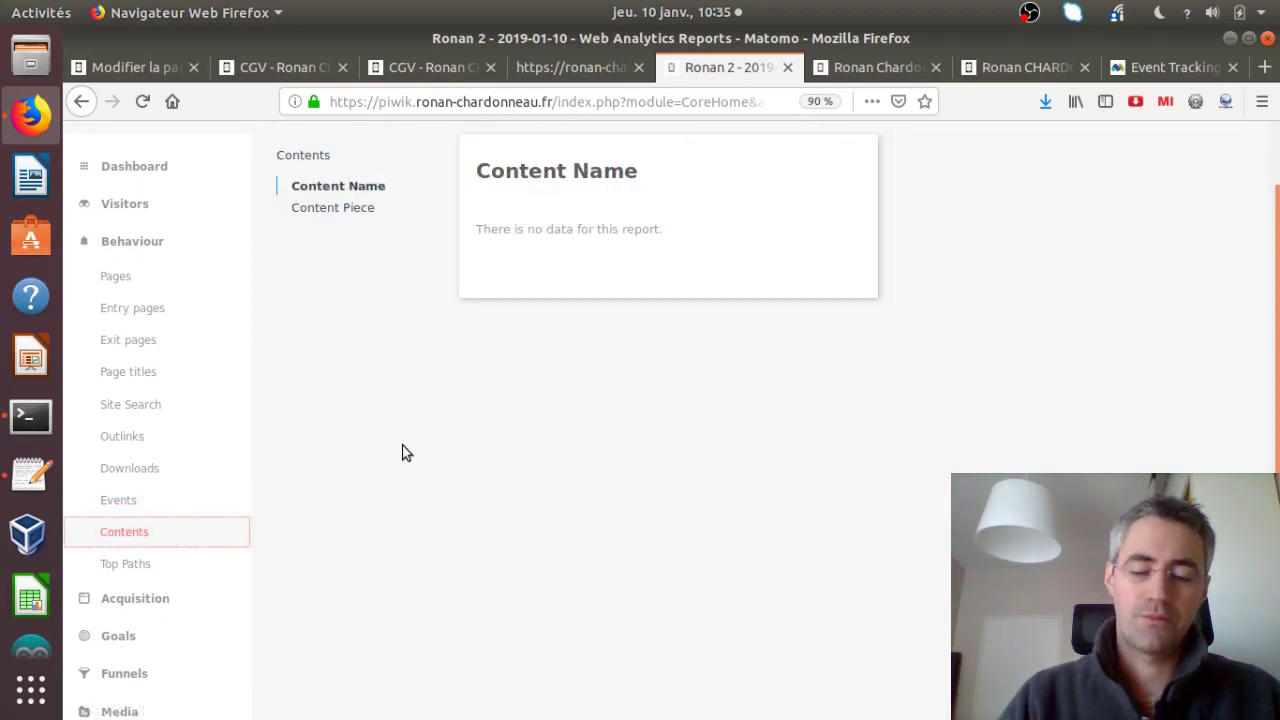
scroll(400, 451, up, 1)
scroll(400, 451, down, 1)
mouse_move(548, 258)
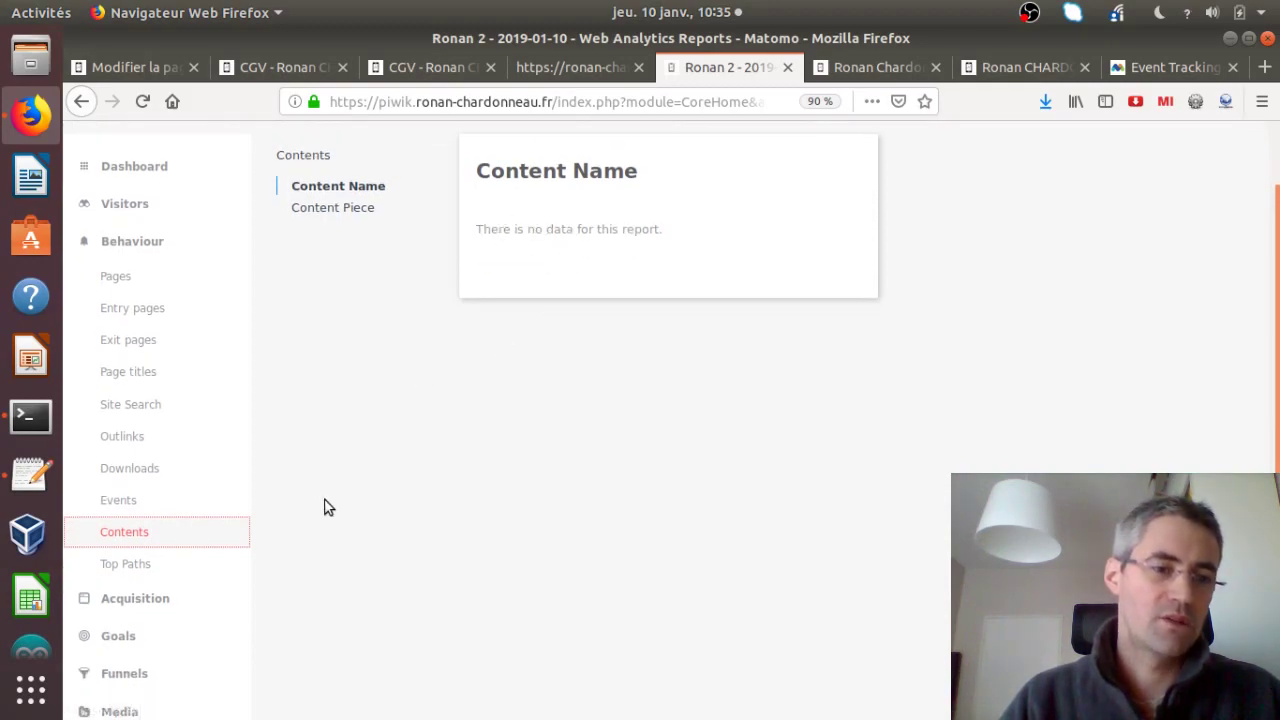
click(186, 512)
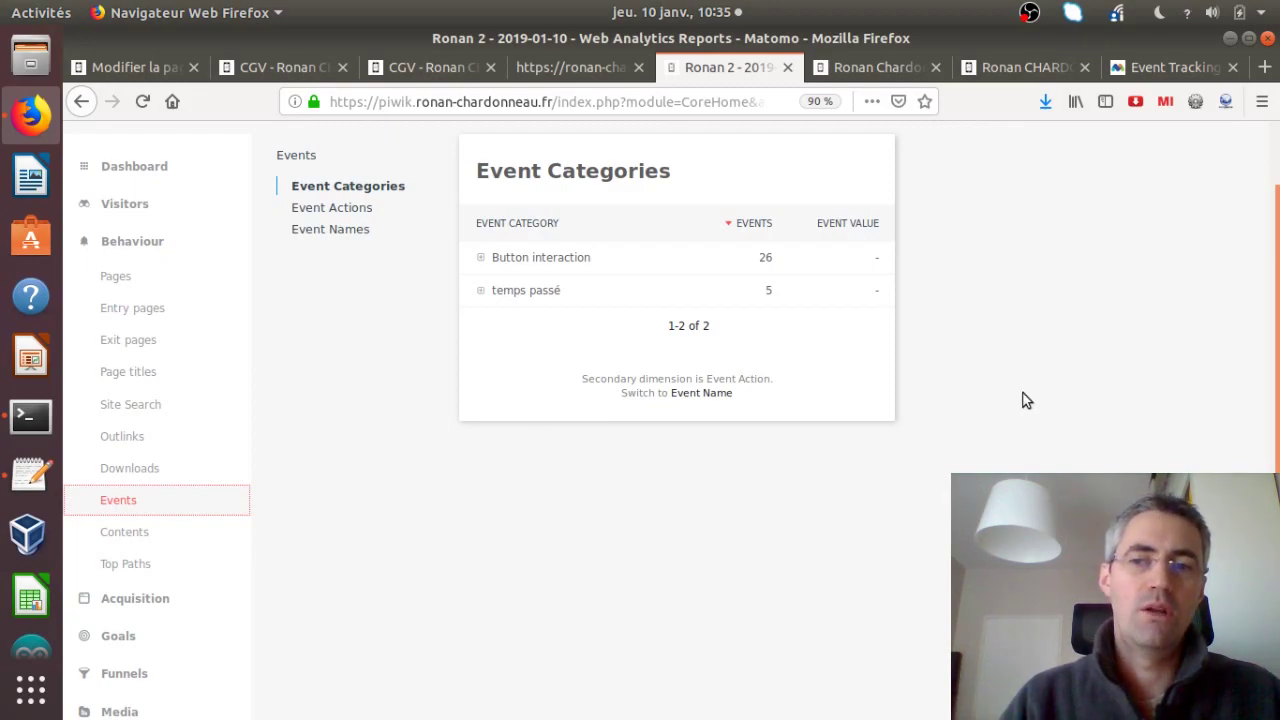
scroll(955, 405, up, 2)
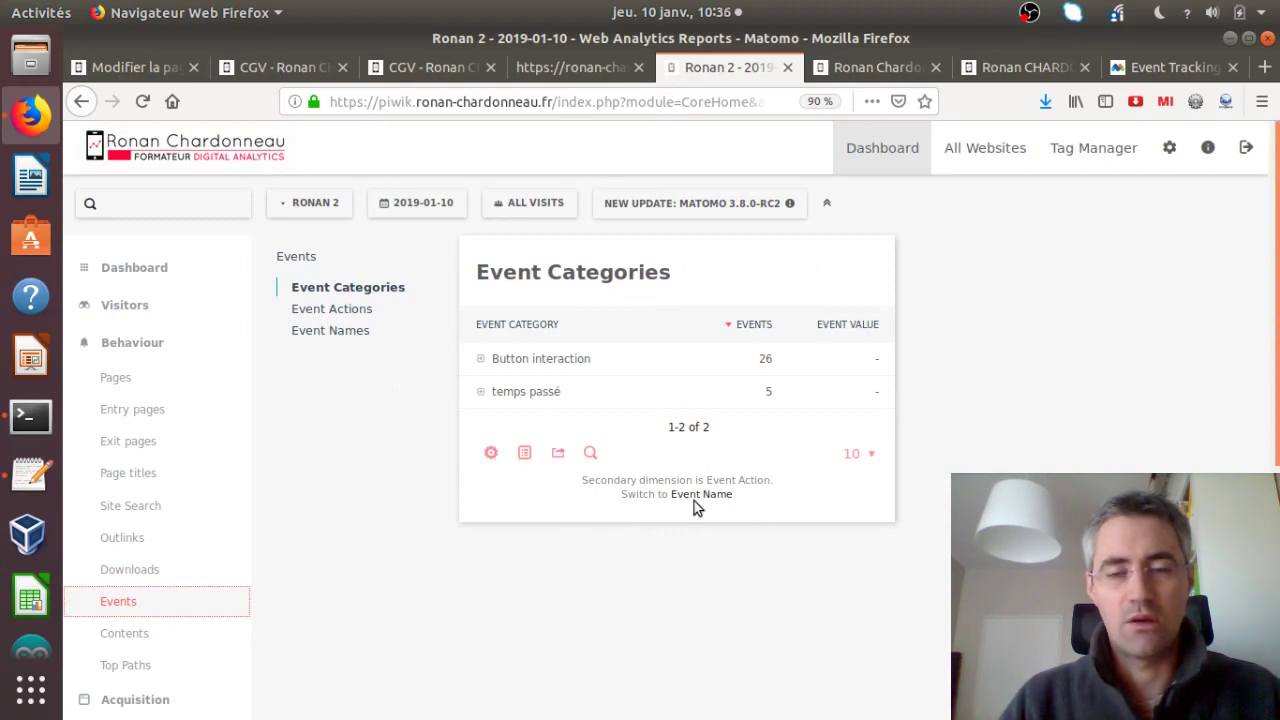
- Search the web for "custom report matomo create" in a new browser tab
click(1265, 67)
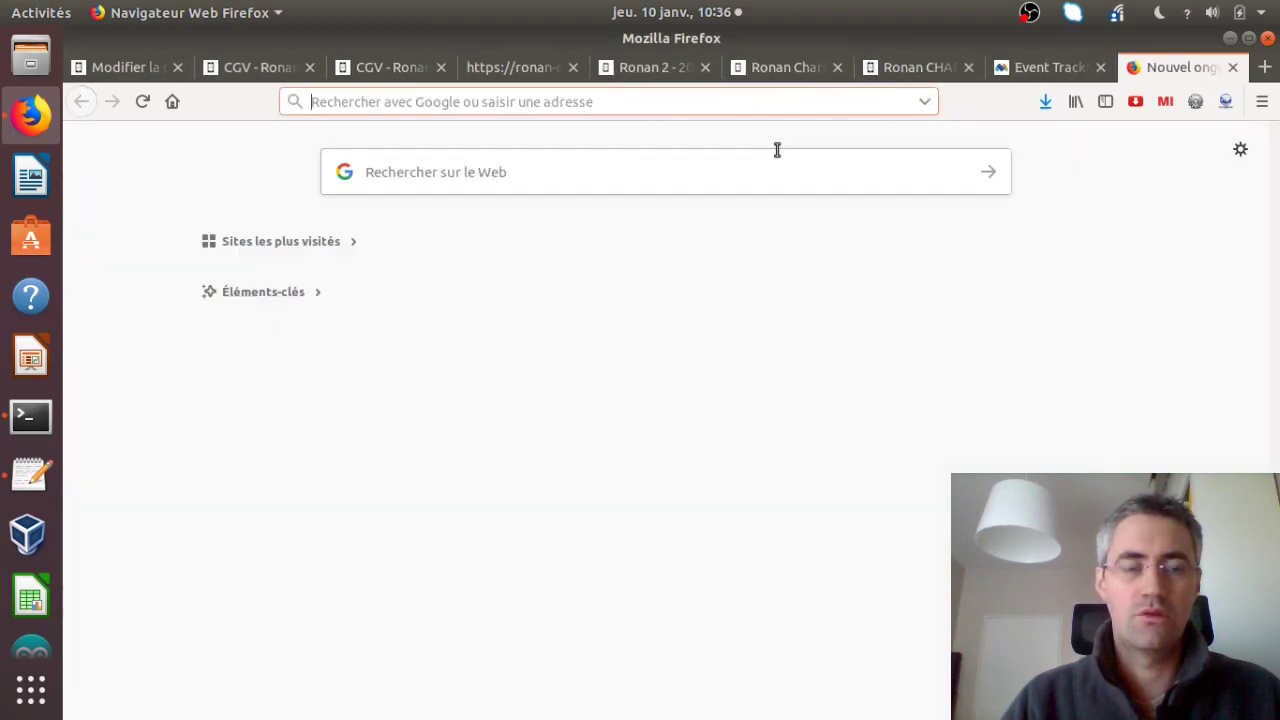
click(697, 177)
text(cus)
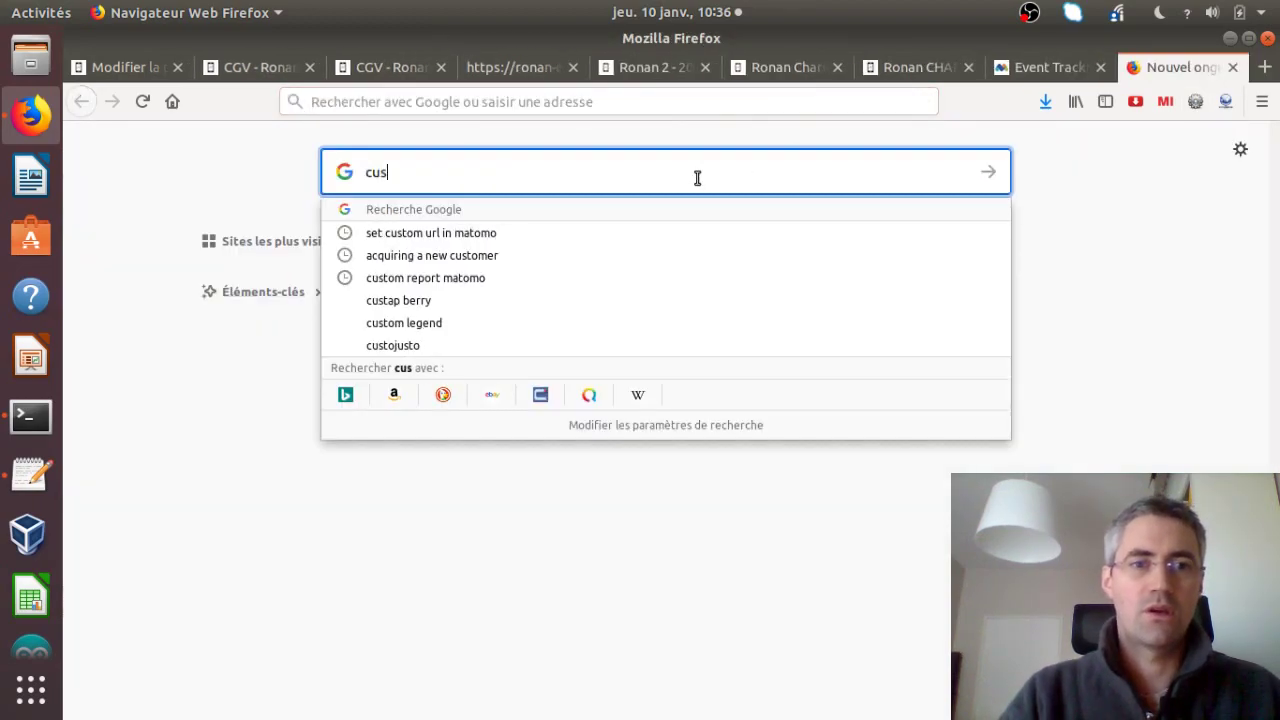
text(tom report matomo create)
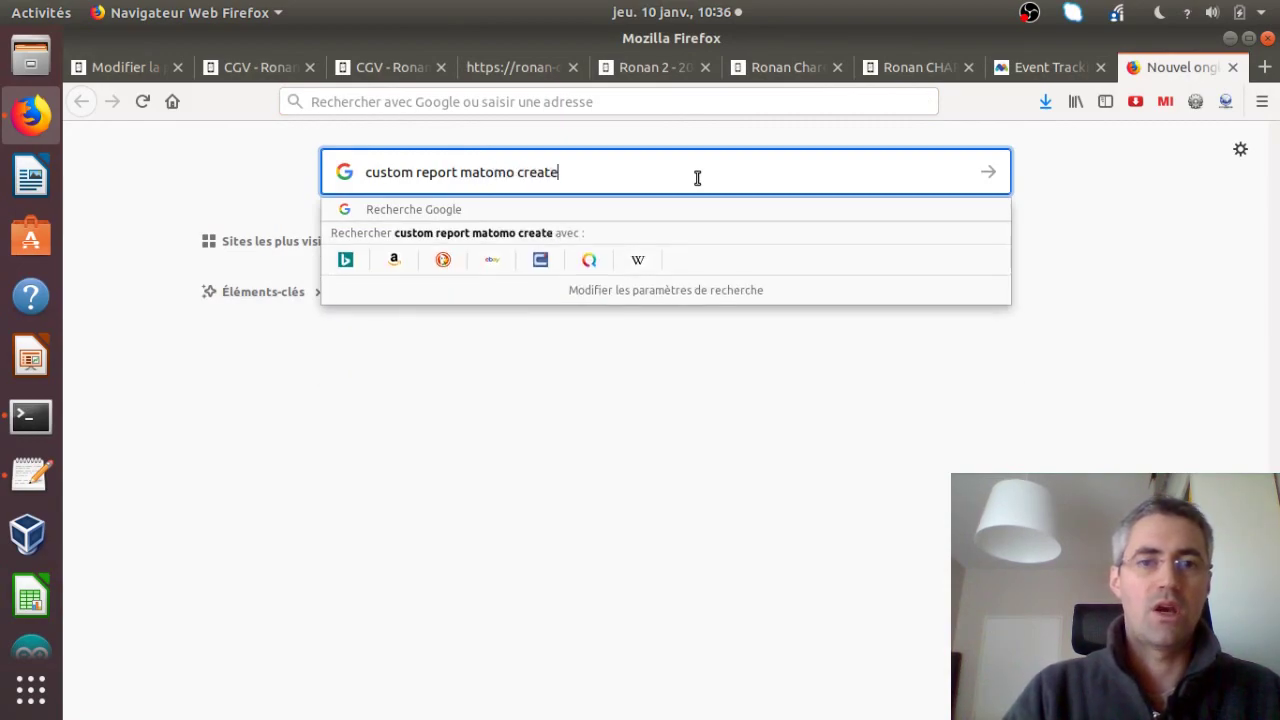
key(Return)
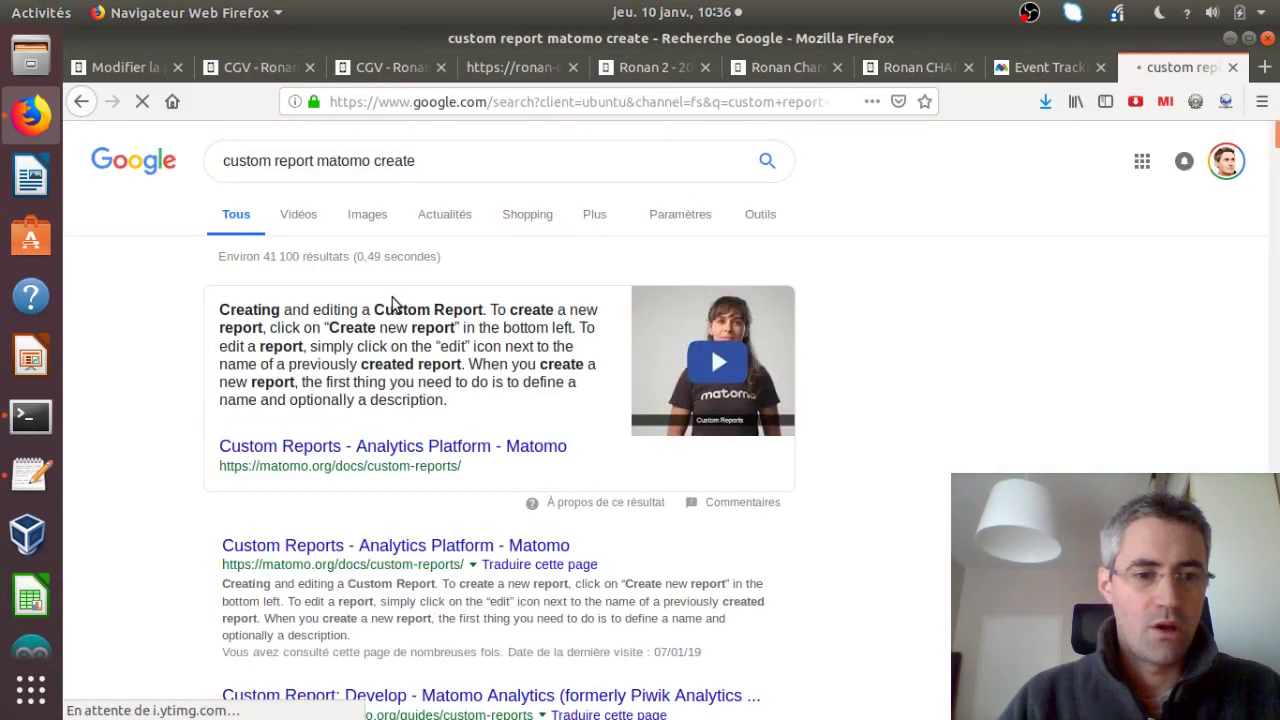
- Open the "Custom Report: Develop" guide from the search results and view its "Adding a new report" section
scroll(509, 446, down, 2)
scroll(511, 452, down, 2)
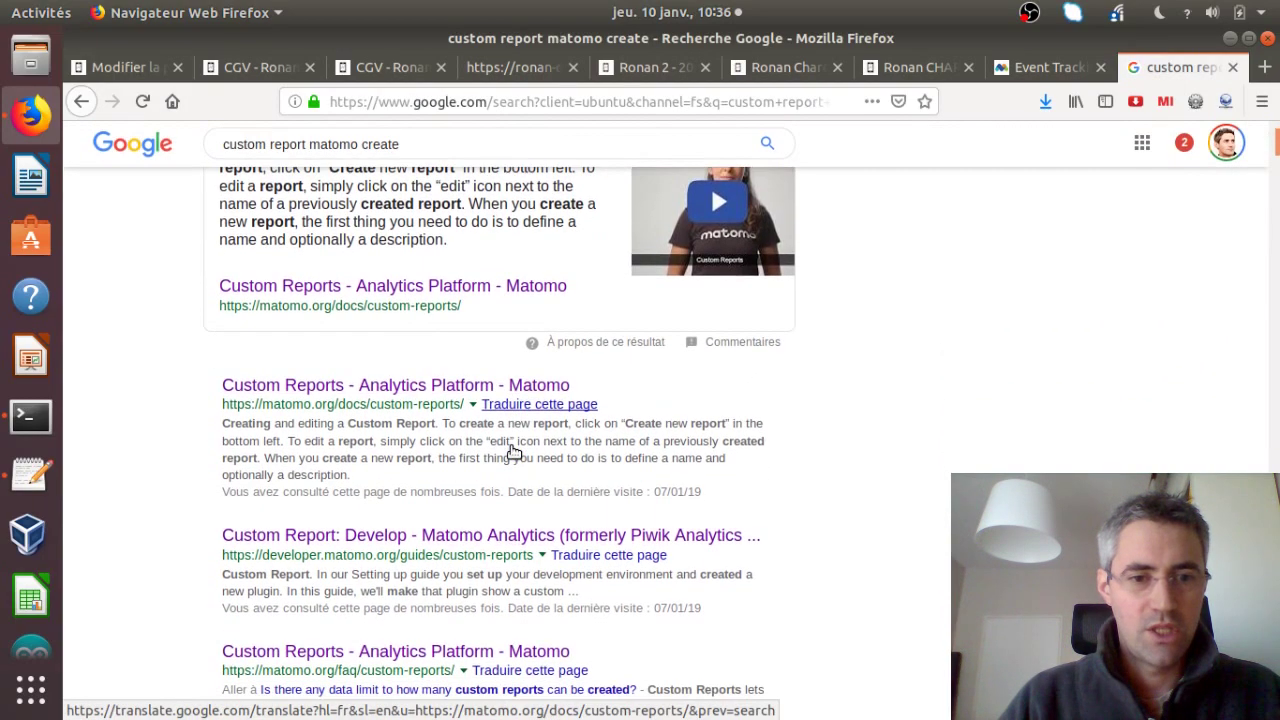
scroll(511, 452, down, 1)
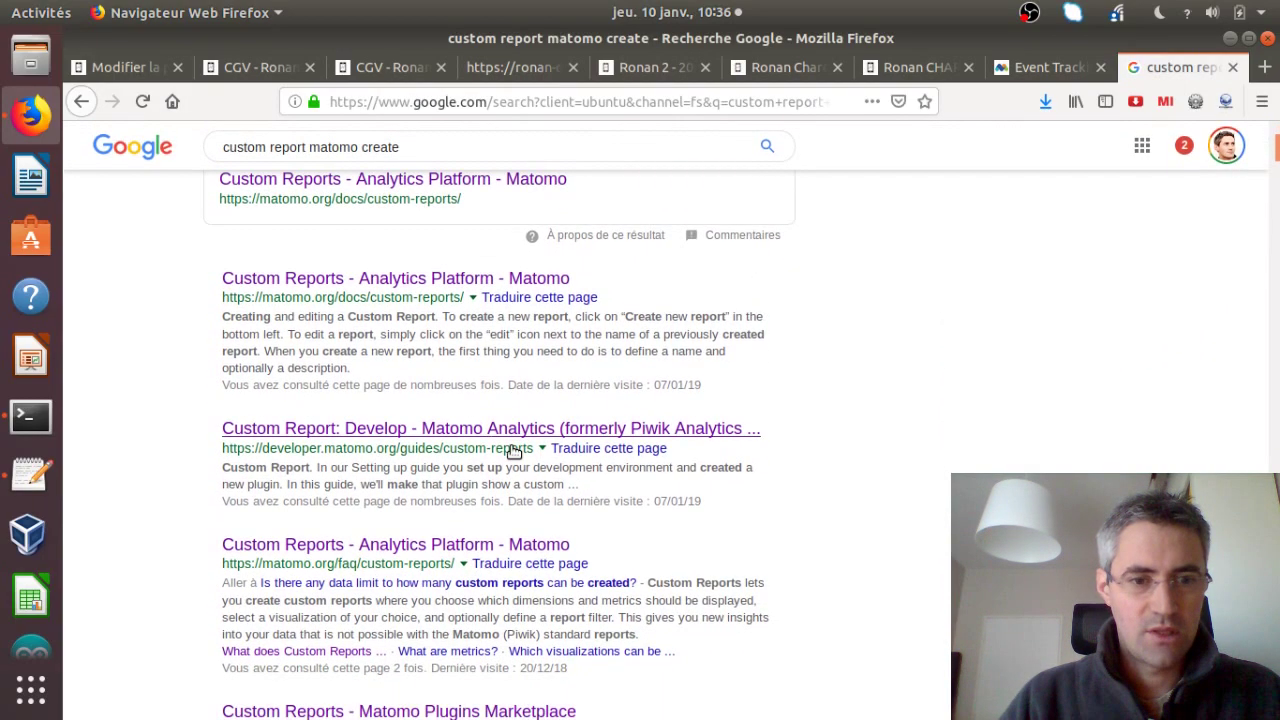
click(453, 430)
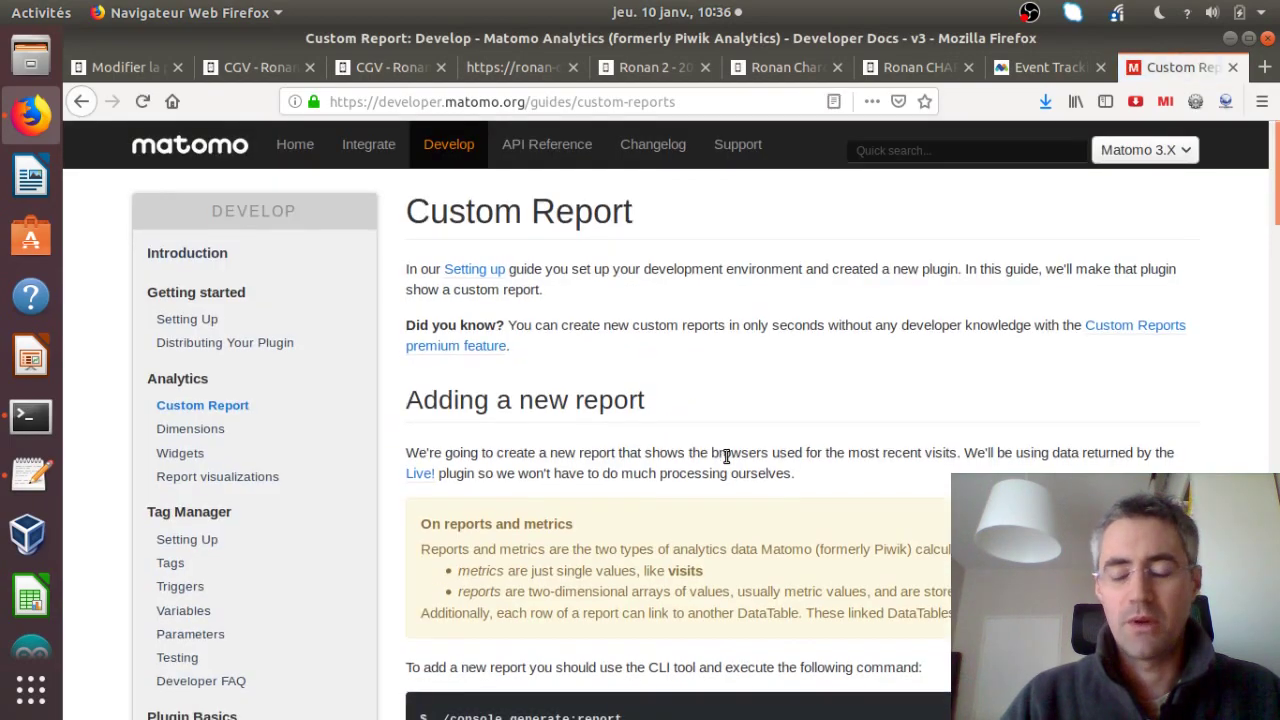
scroll(727, 456, down, 3)
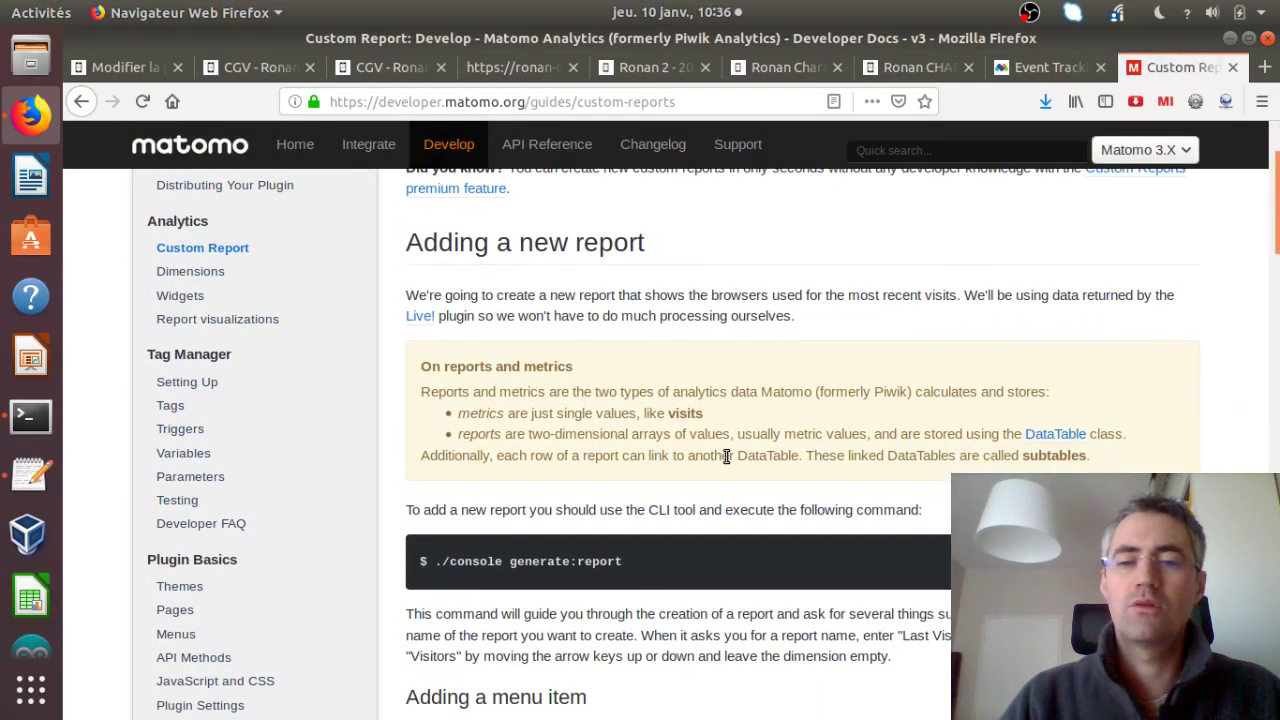
- Go back through the open pages to Matomo's Event Categories report and examine it
click(1017, 68)
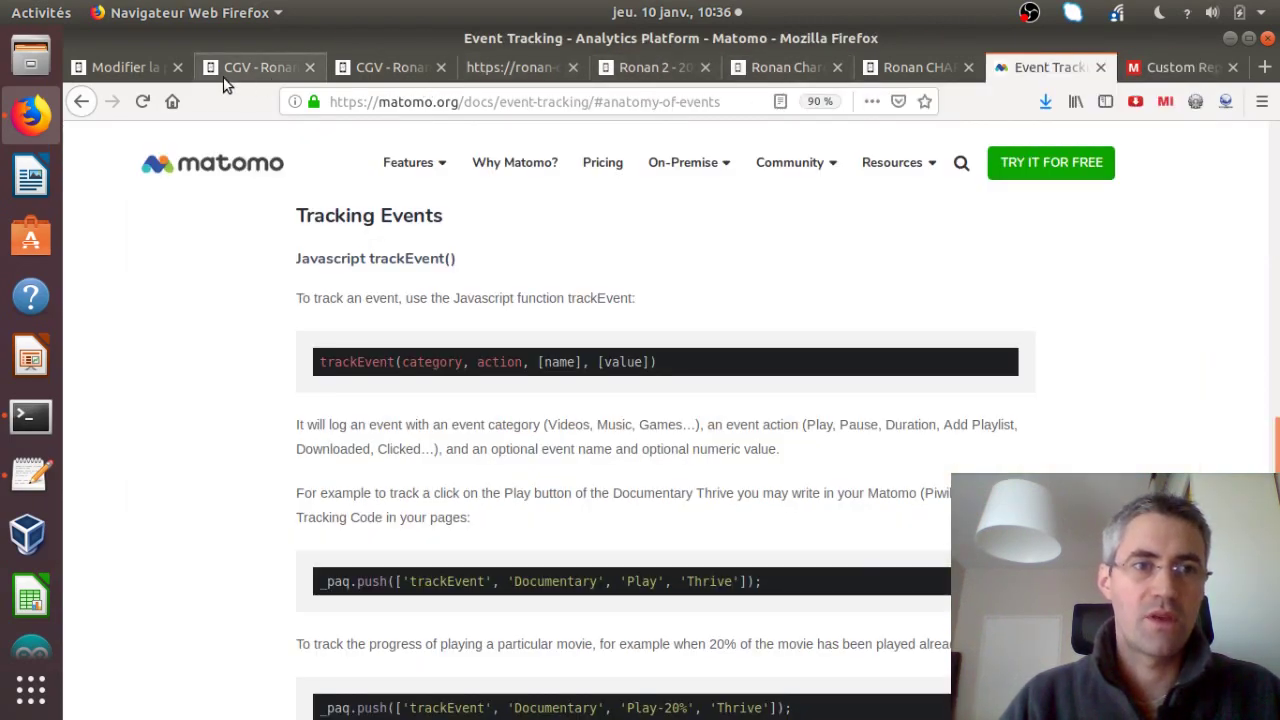
click(873, 65)
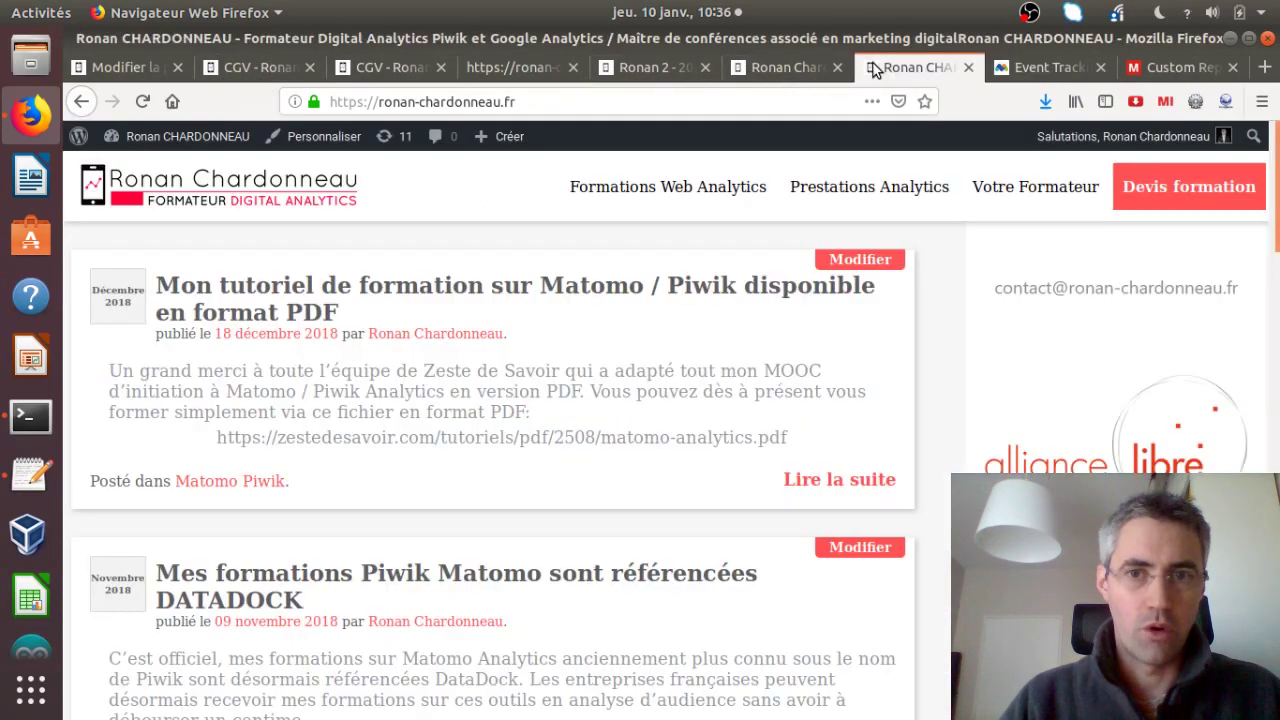
click(790, 67)
click(620, 65)
mouse_move(551, 318)
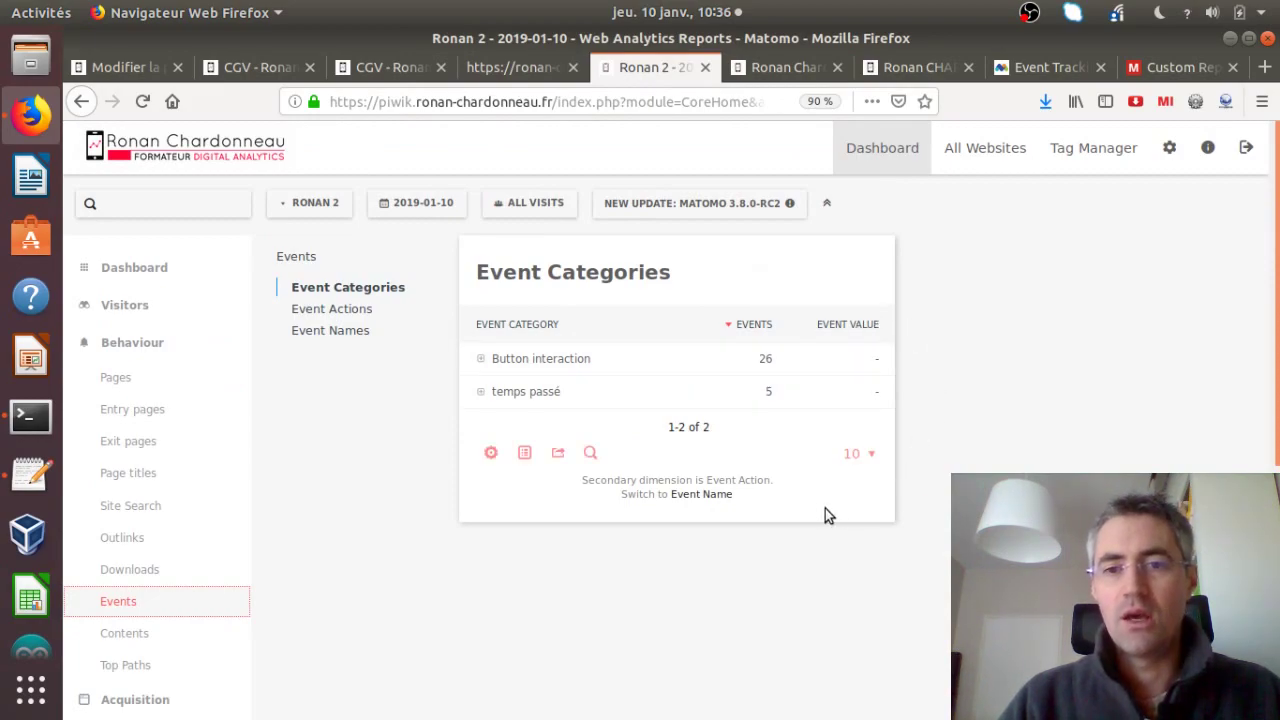
mouse_move(886, 374)
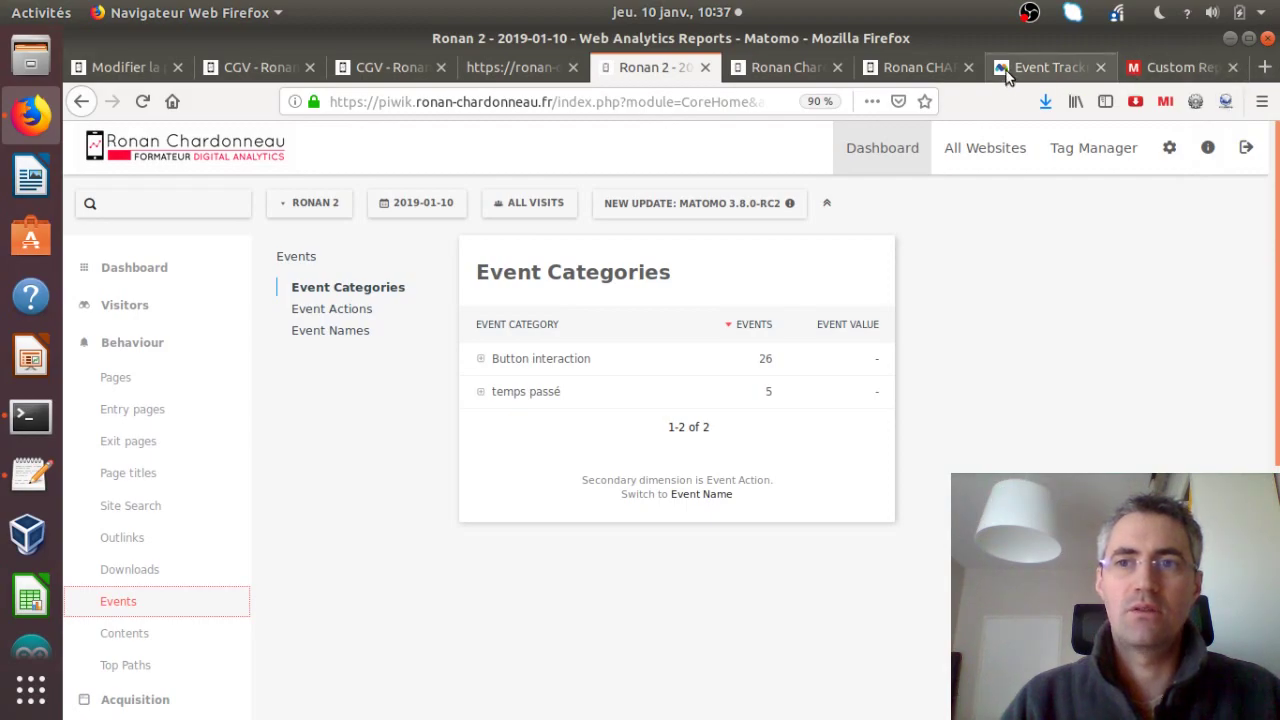
- Load the matomo.org website in place of the Custom Report developer guide
click(1190, 70)
click(756, 101)
text(matomo)
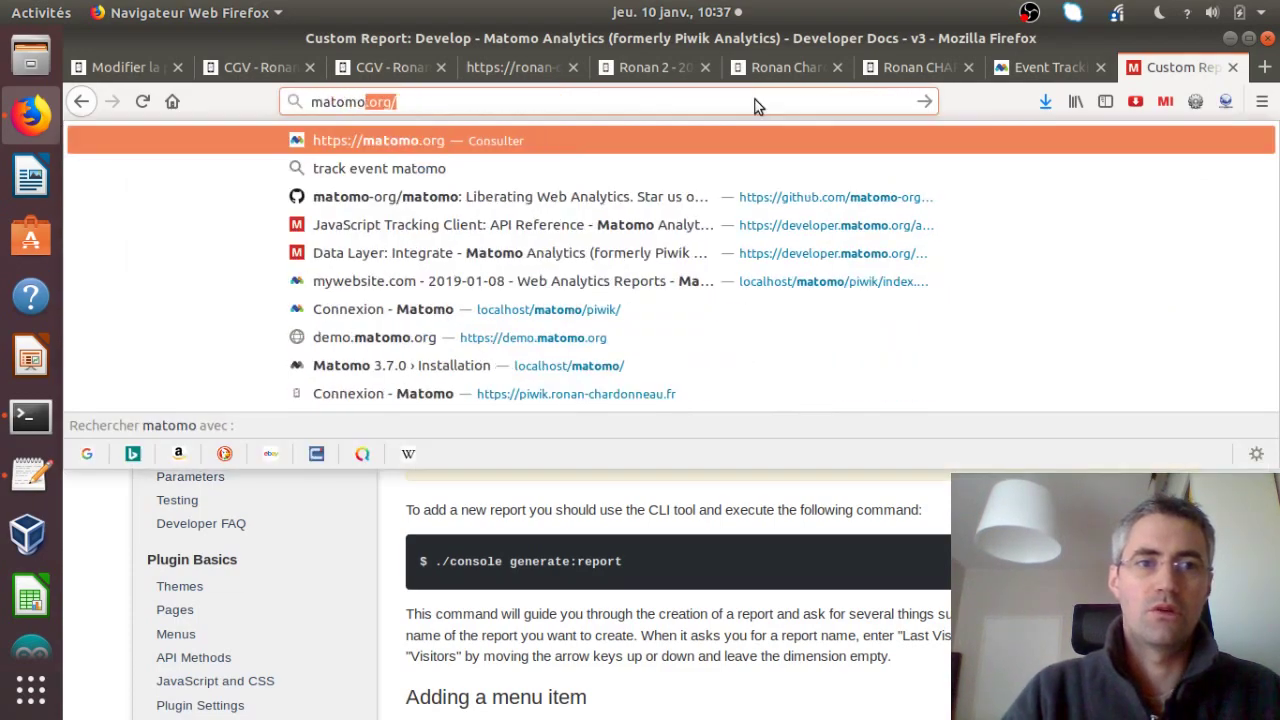
key(Return)
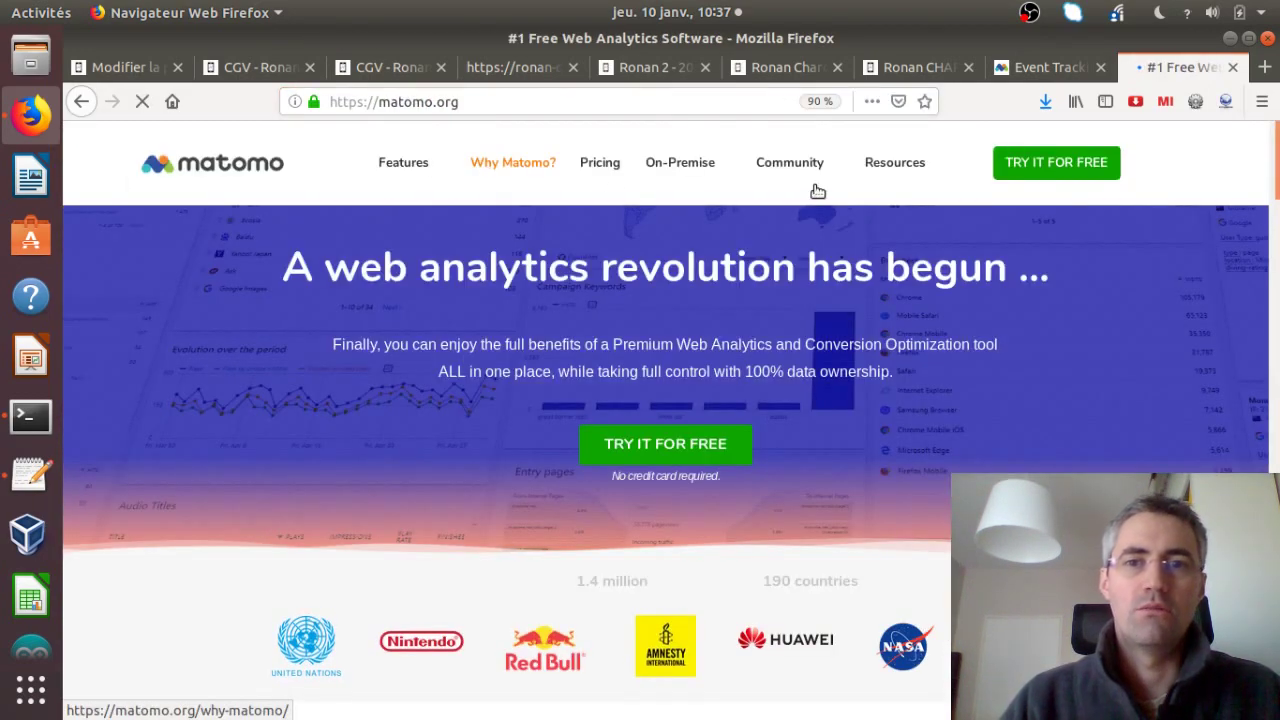
- Open the Matomo Marketplace, locate the Custom Reports plugin, and return to Matomo's Event Categories report
mouse_move(716, 166)
mouse_move(771, 163)
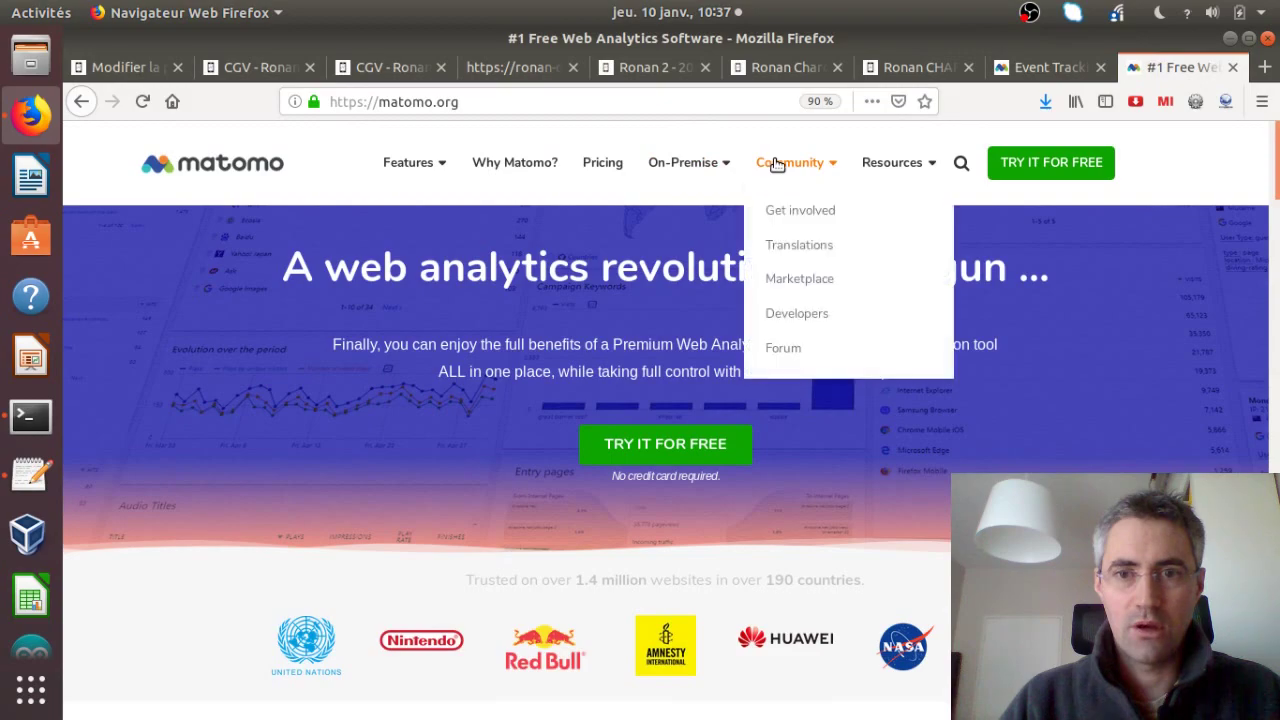
click(801, 281)
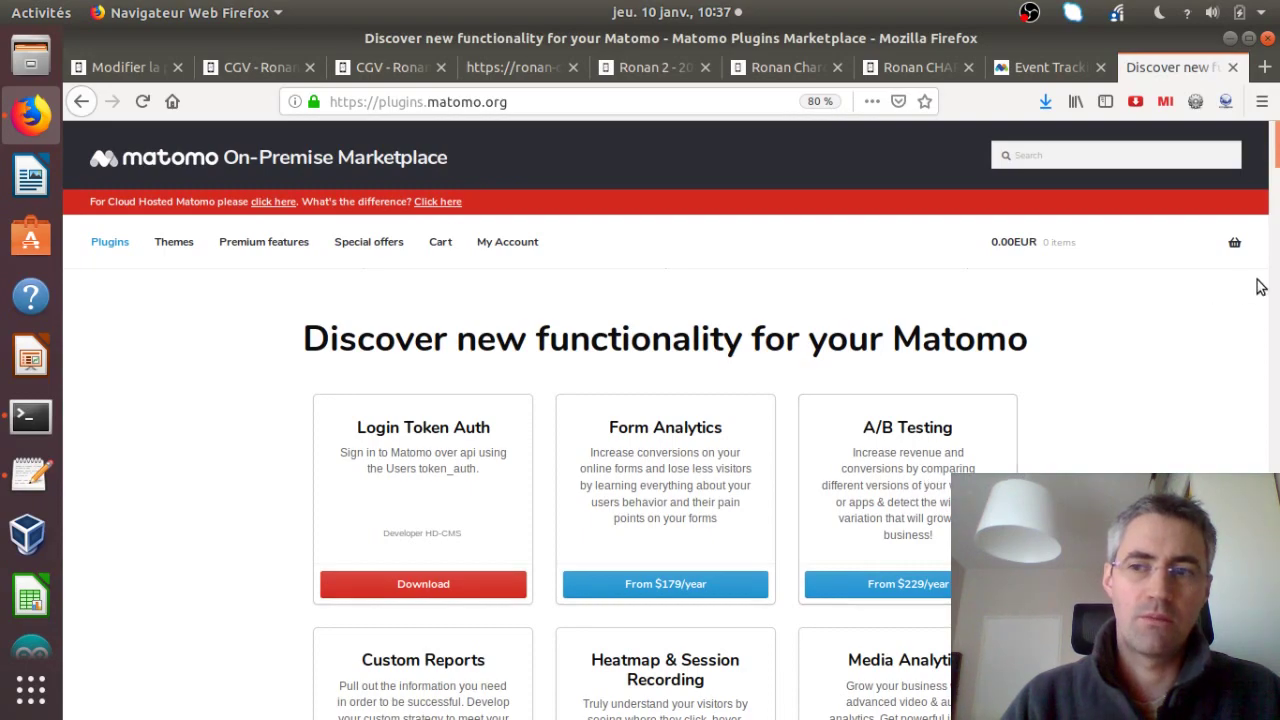
drag(1277, 155, 1277, 180)
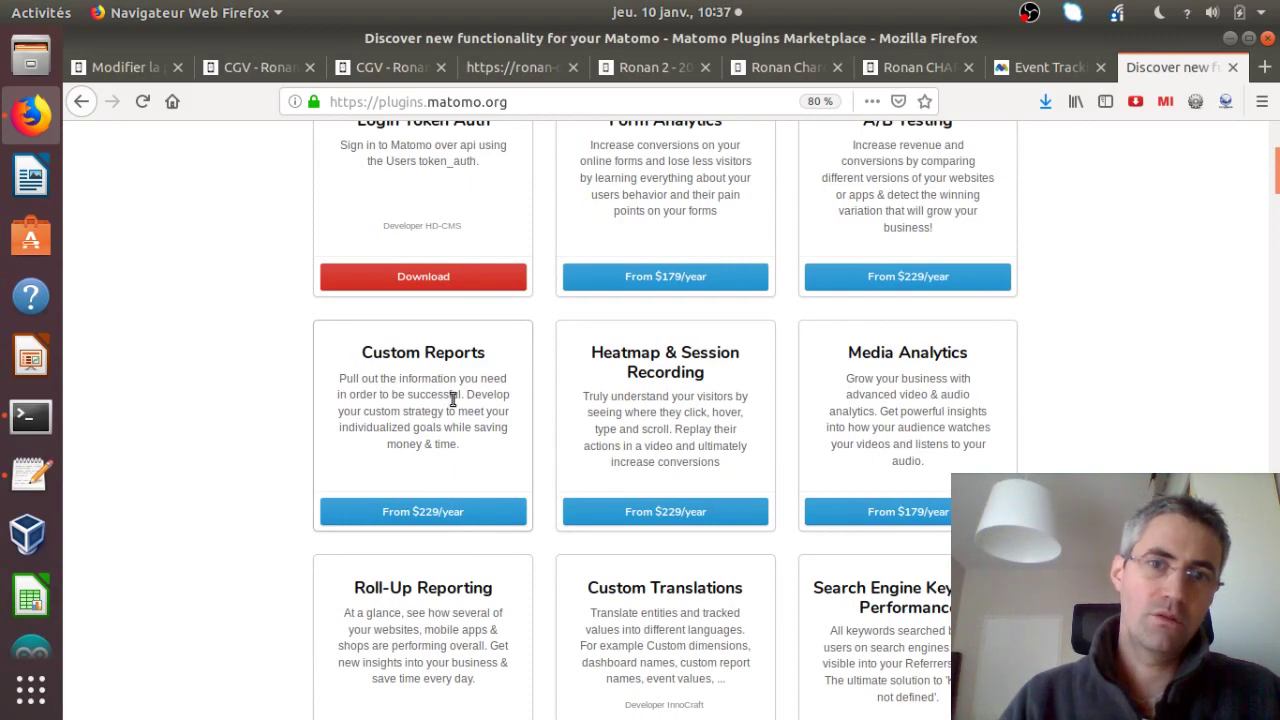
click(766, 70)
click(640, 72)
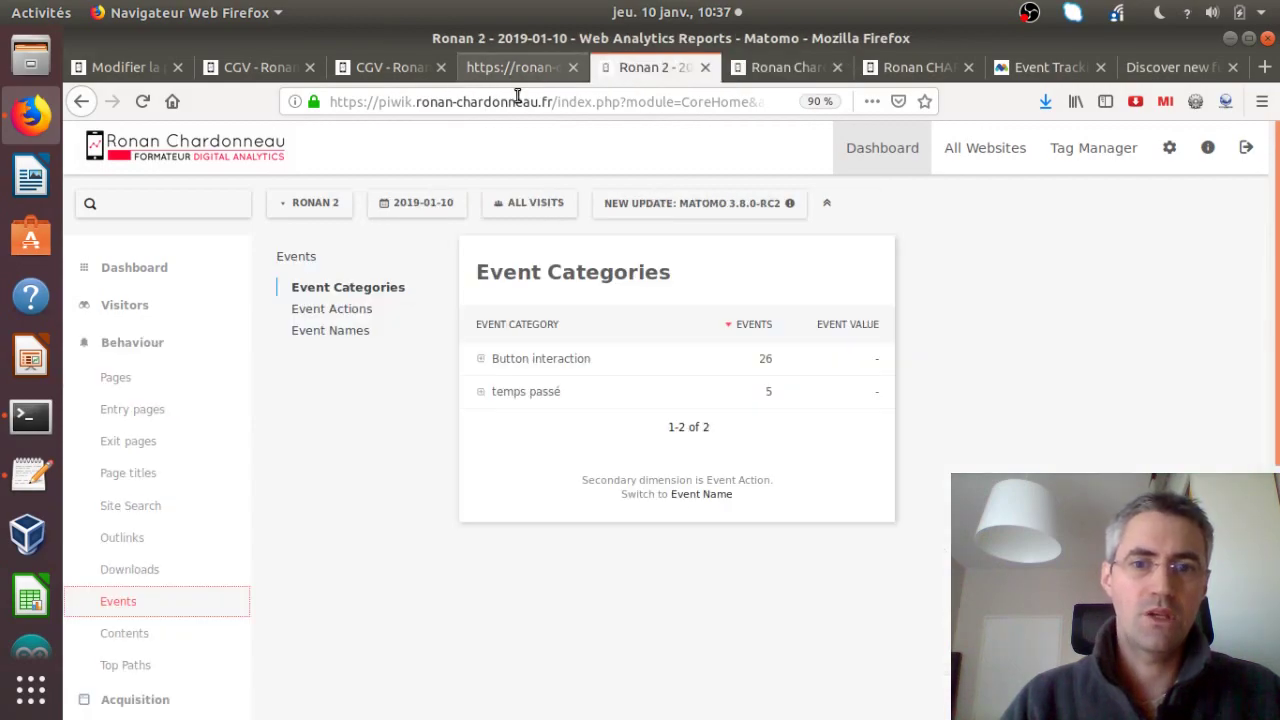